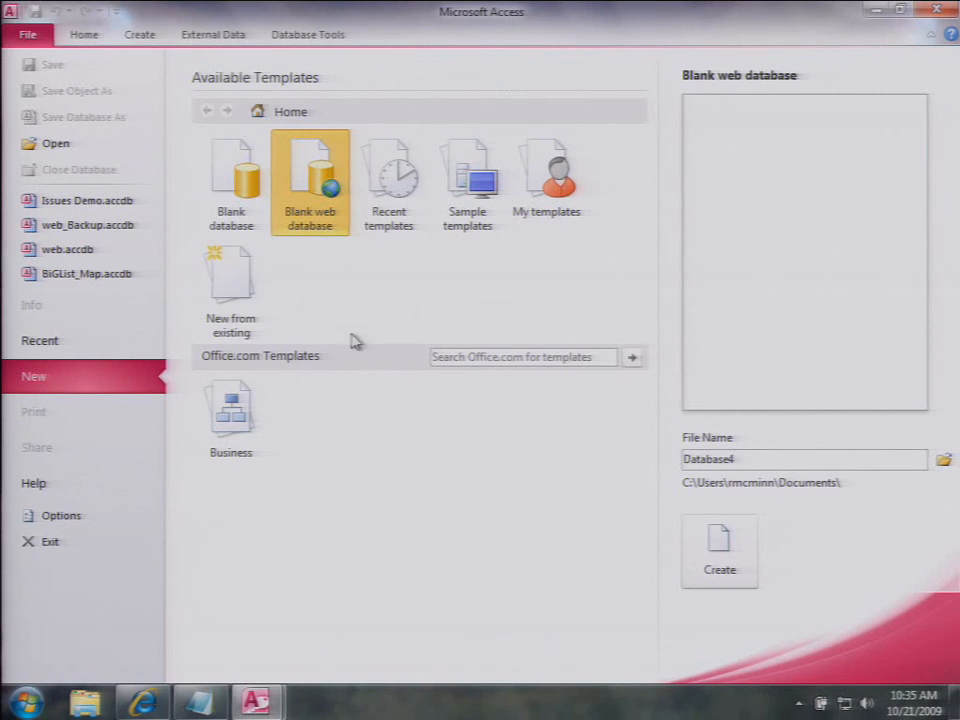
Step: Create the blank web database and add a Number column named Number1 to Table1
click(735, 543)
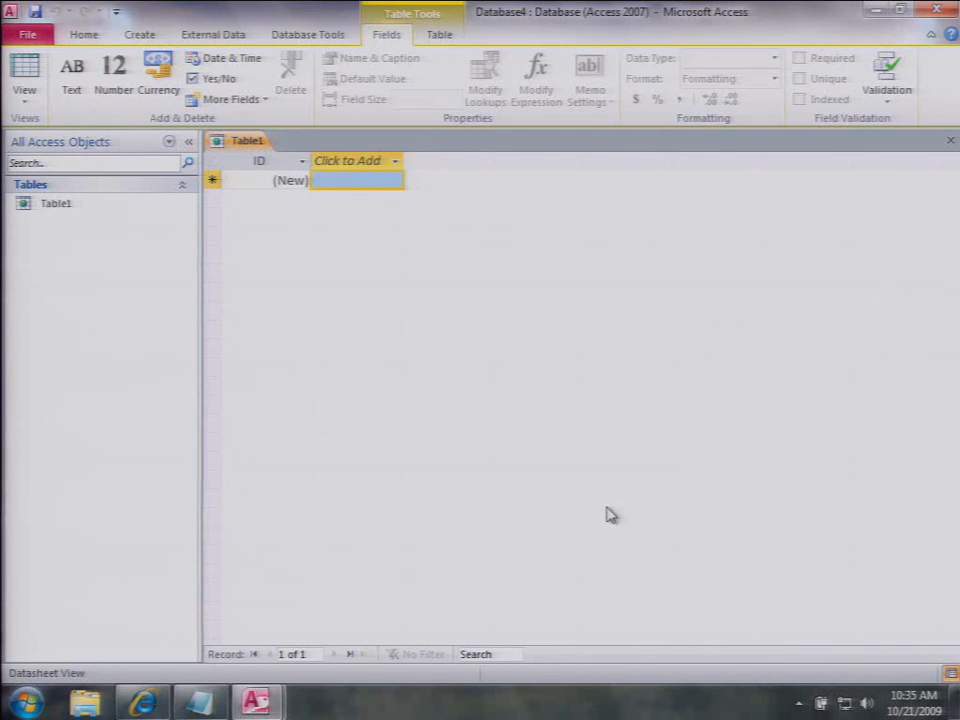
click(352, 164)
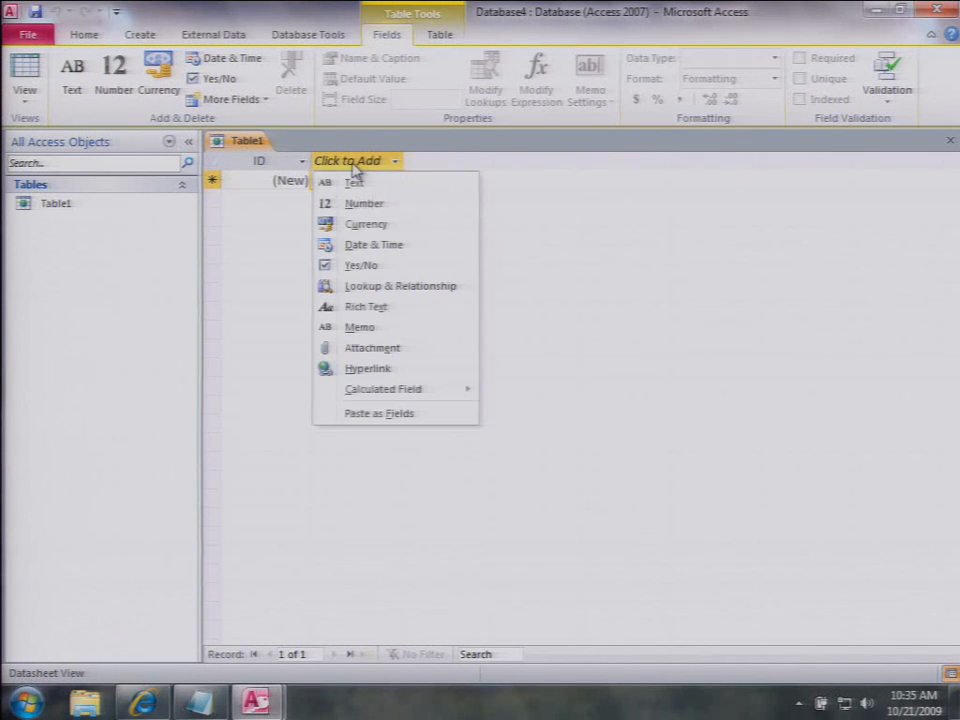
click(353, 204)
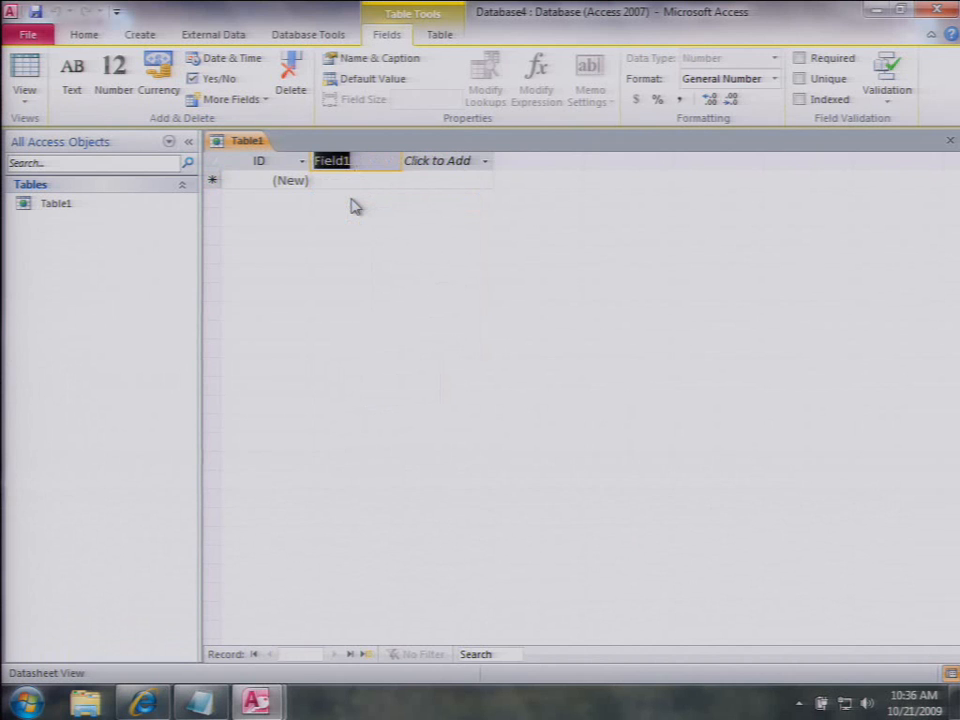
text(Number1)
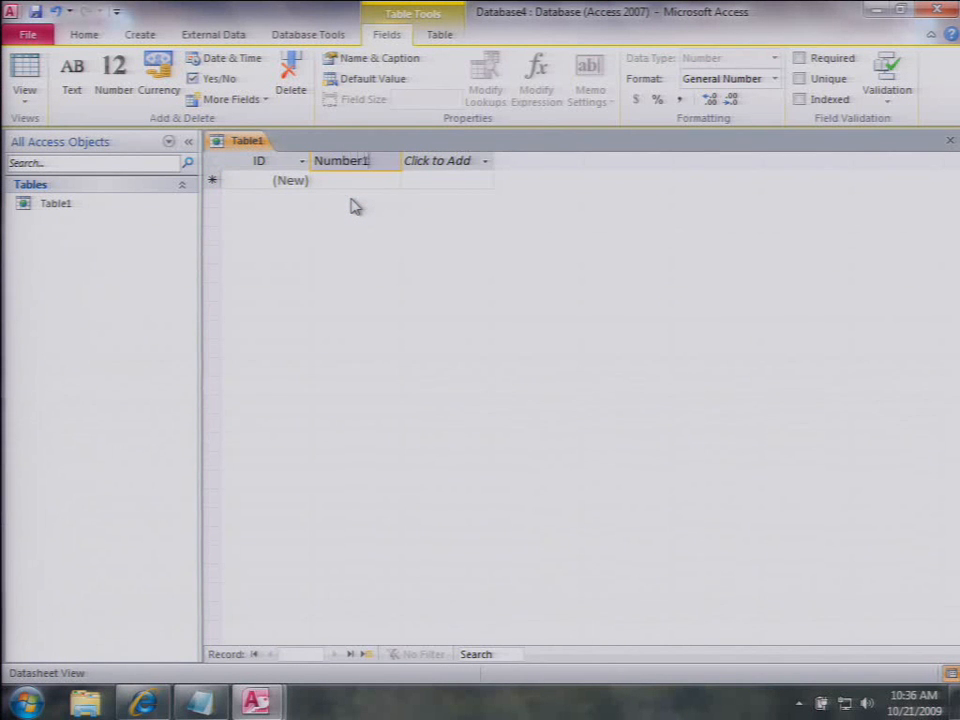
key(Return)
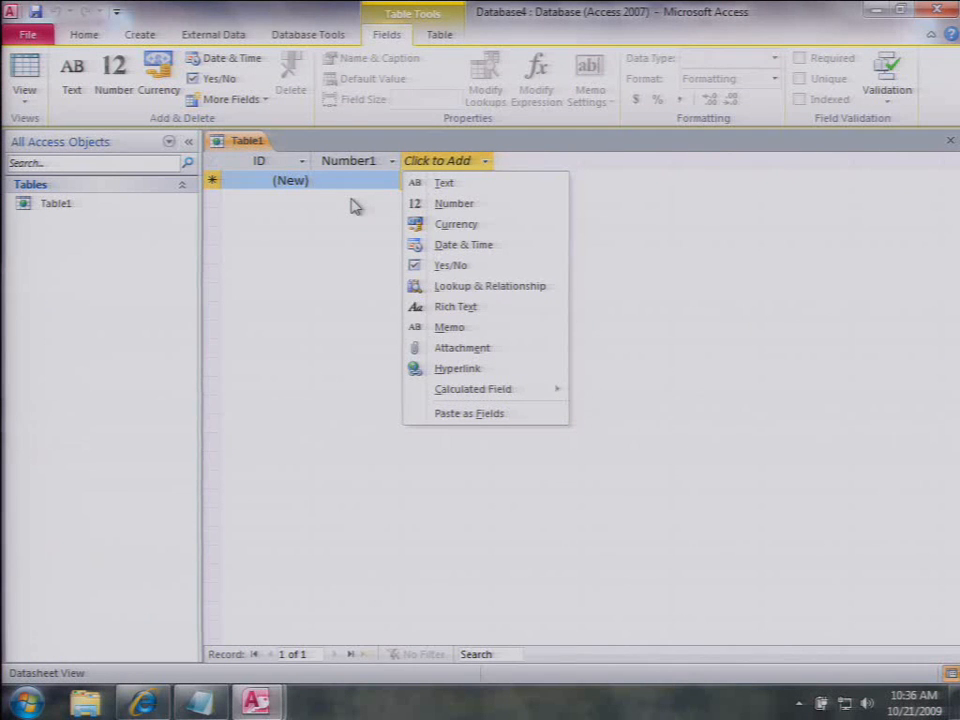
Step: Add the ready-made Address fields (Address, City, State Province, ZIP Postal, Country Region) to Table1
click(262, 124)
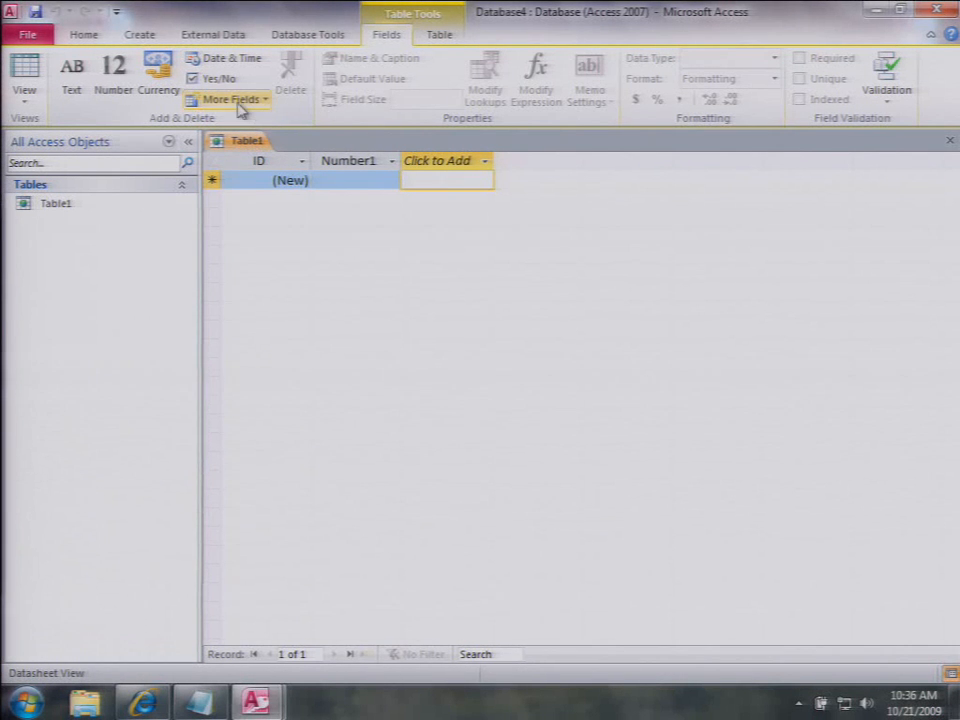
click(238, 101)
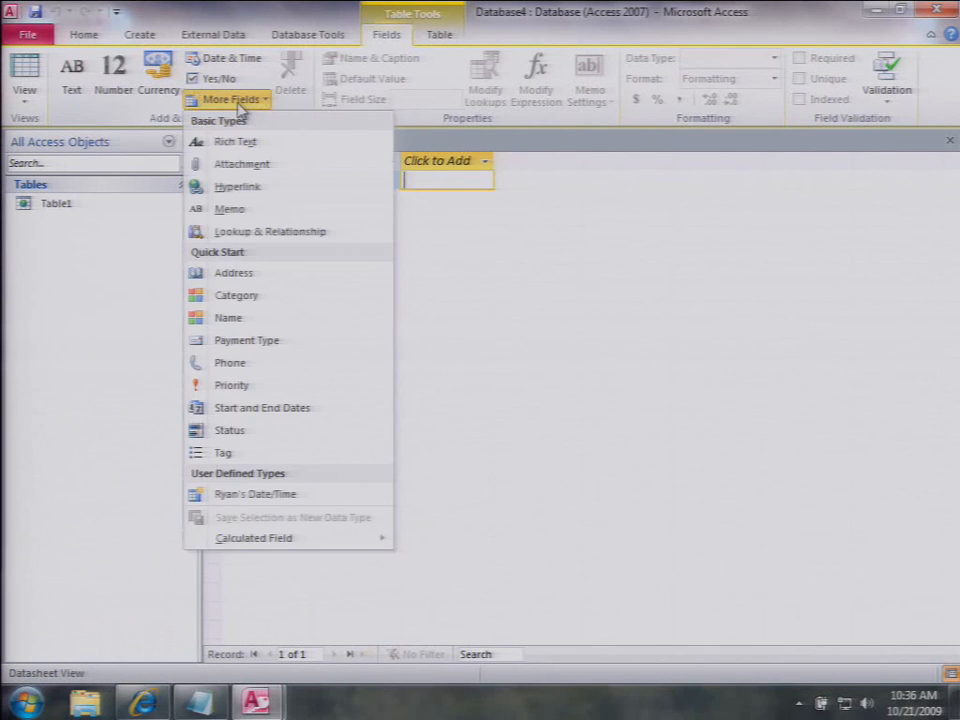
click(251, 274)
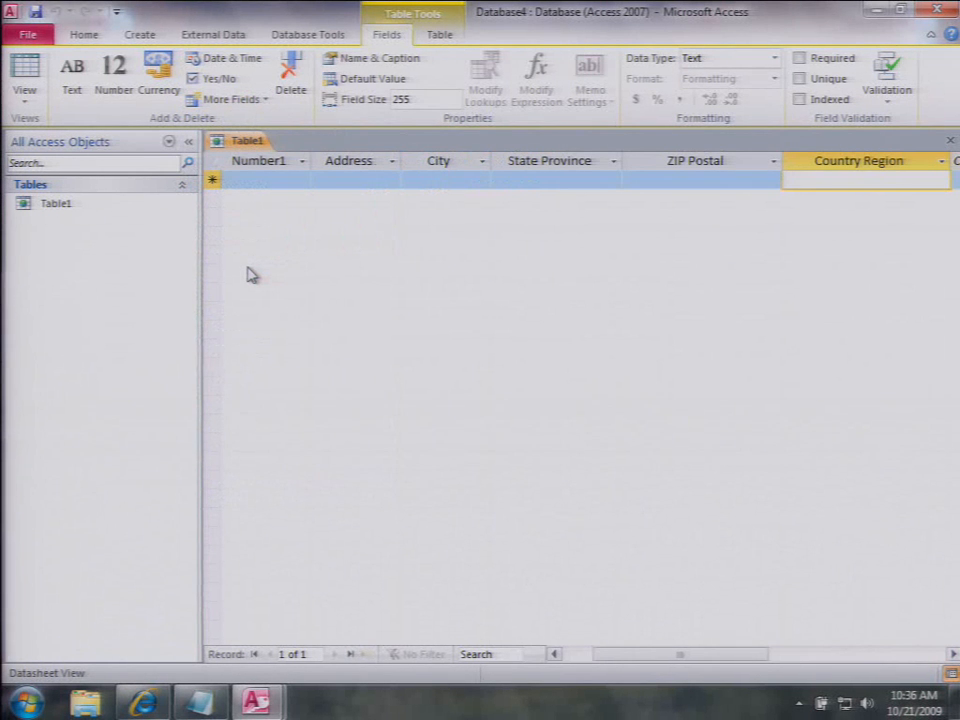
Step: Add the ready-made Start Date and End Date fields to Table1
click(232, 100)
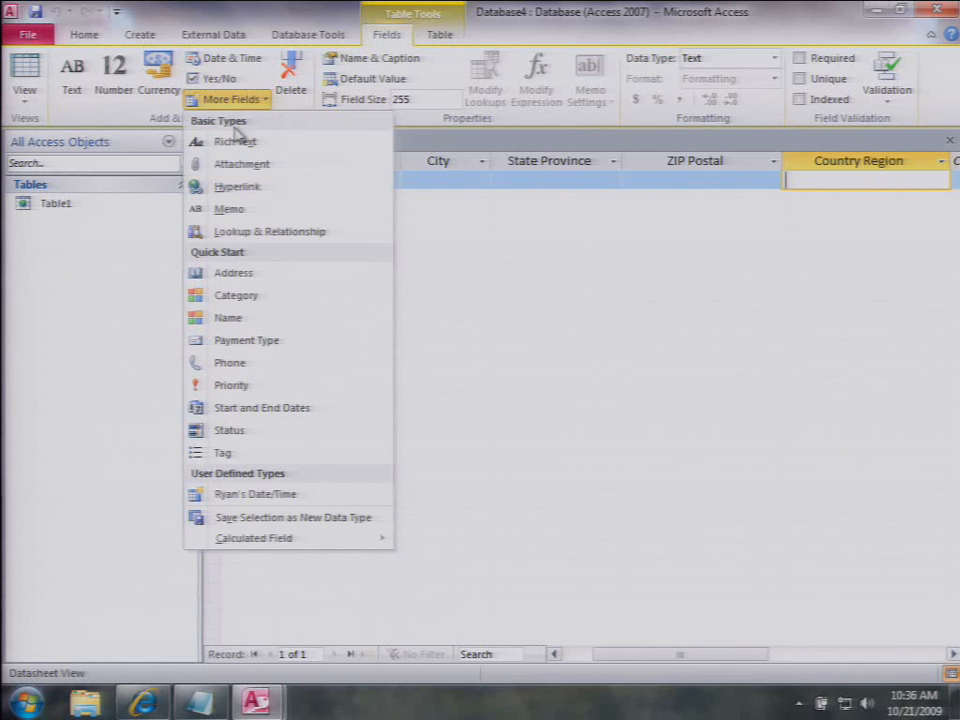
click(263, 408)
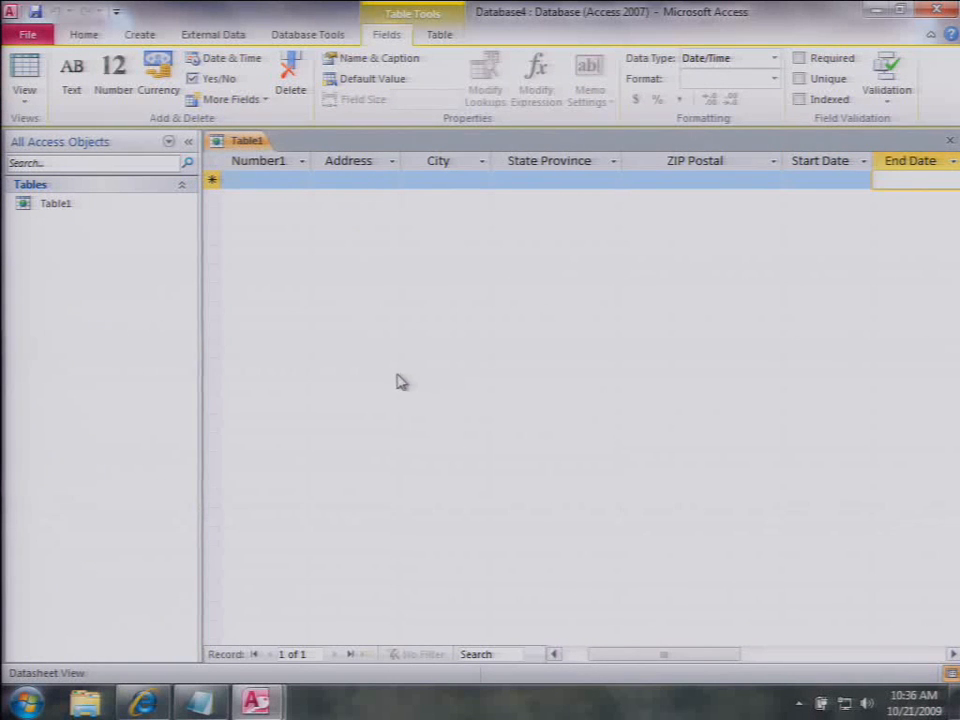
drag(732, 657, 859, 662)
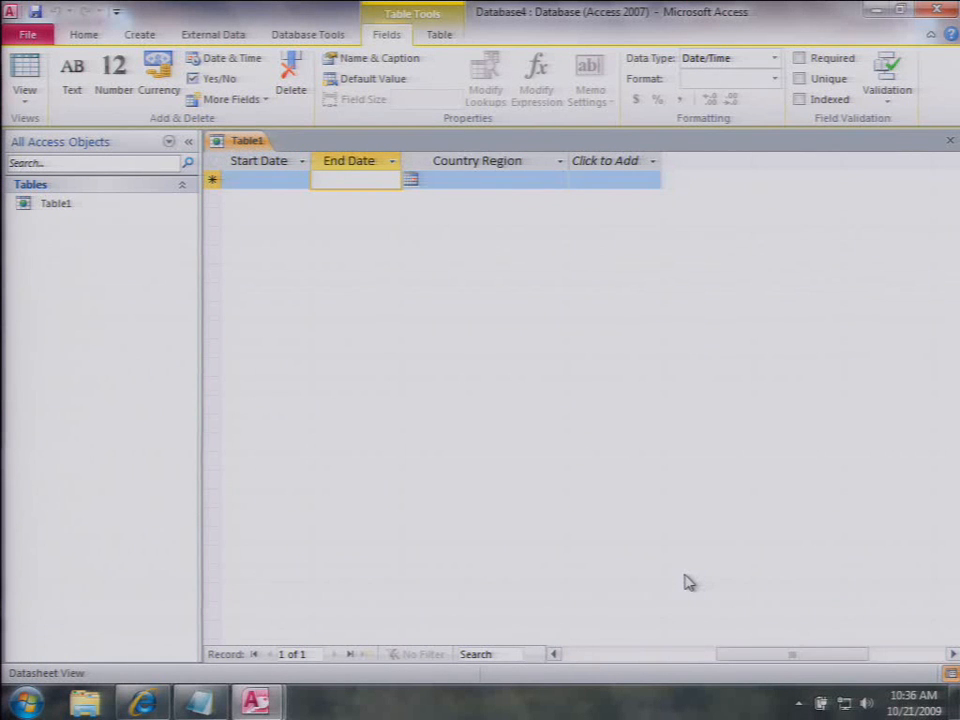
Step: Enter the first record with Start Date 10/21/2009 and End Date 11/4/2009 using the calendar
click(296, 181)
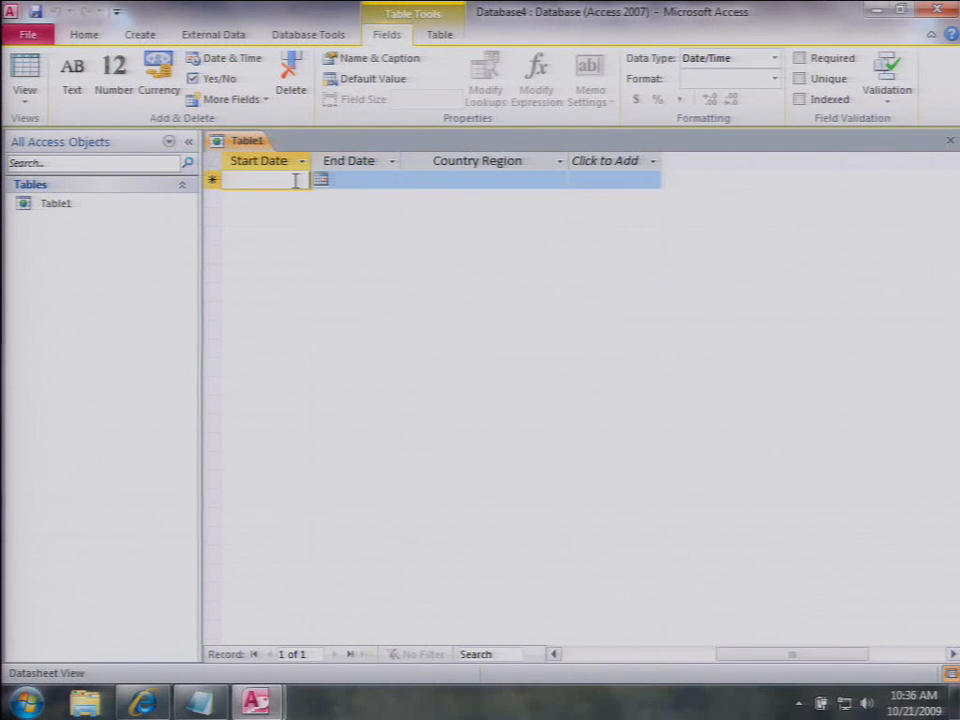
click(318, 179)
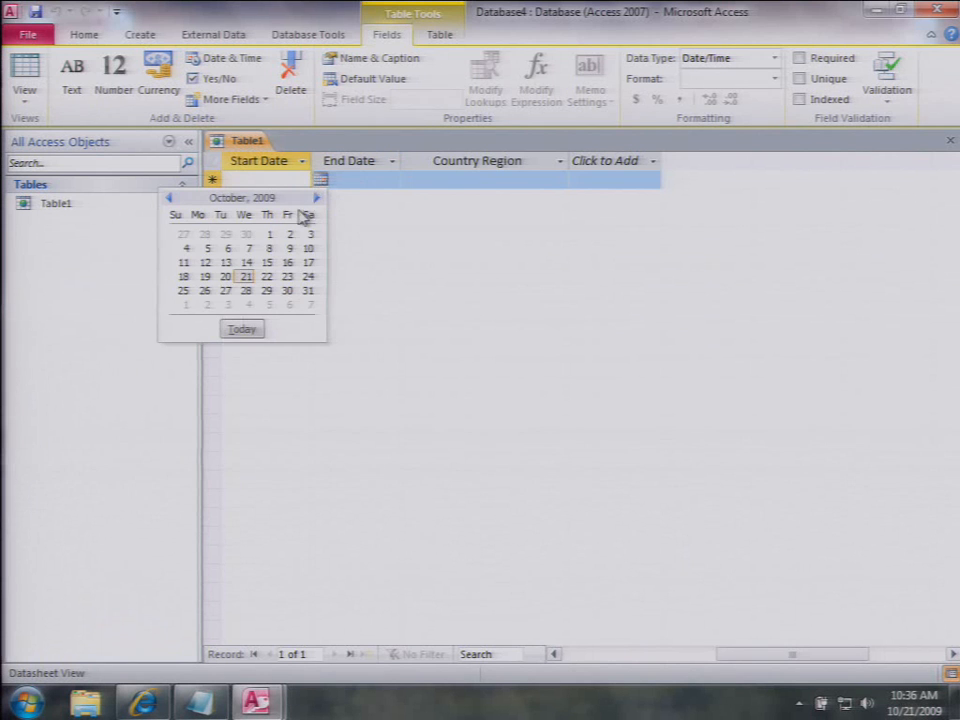
click(246, 276)
click(359, 182)
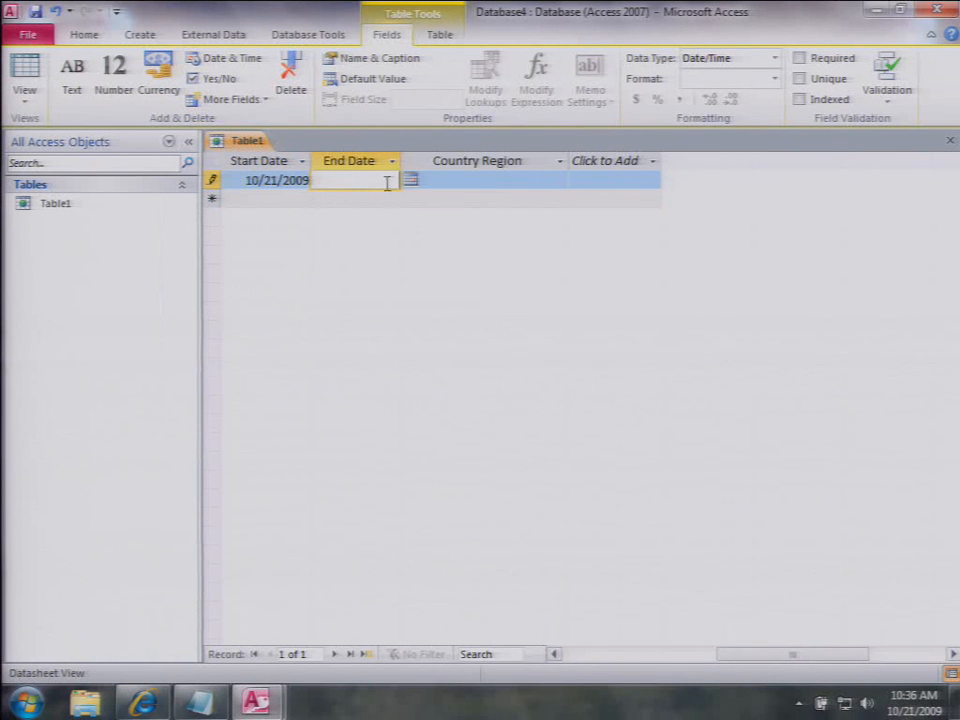
click(409, 180)
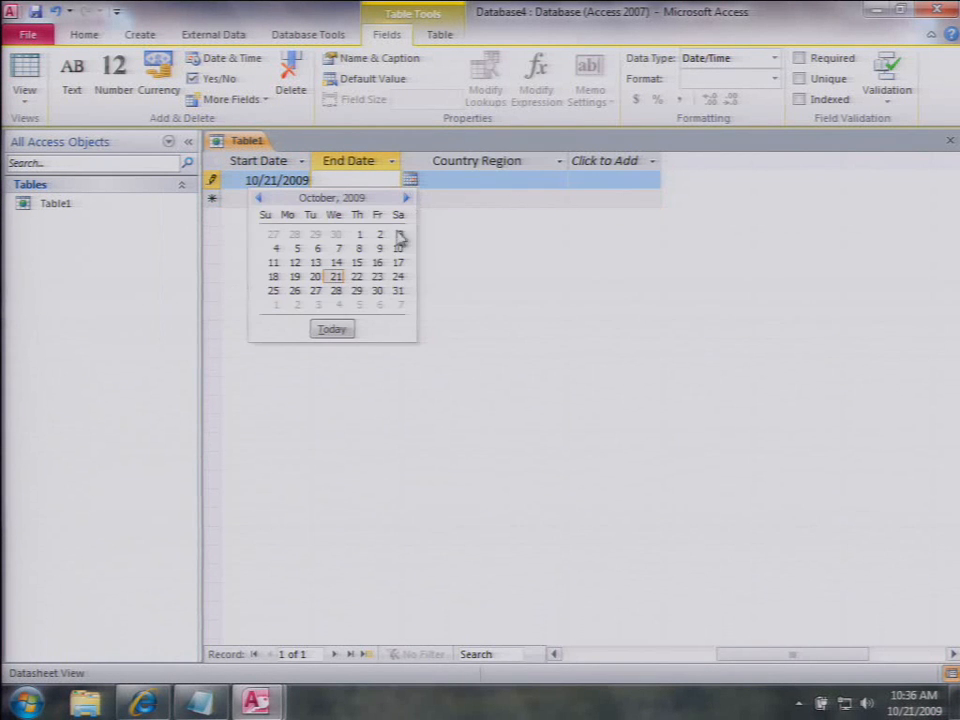
click(336, 305)
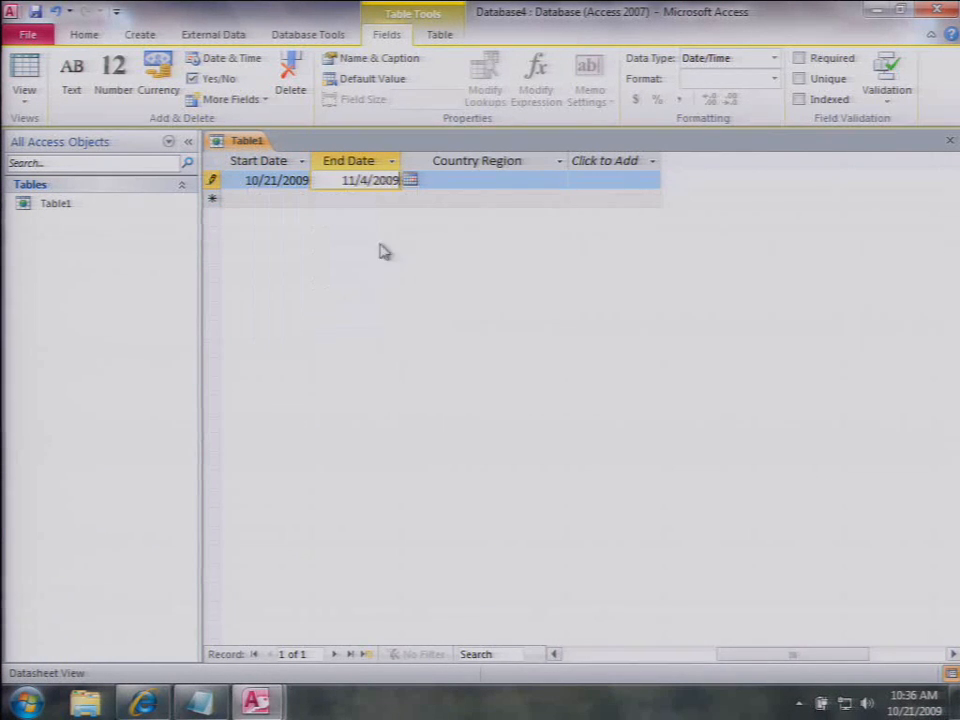
click(448, 181)
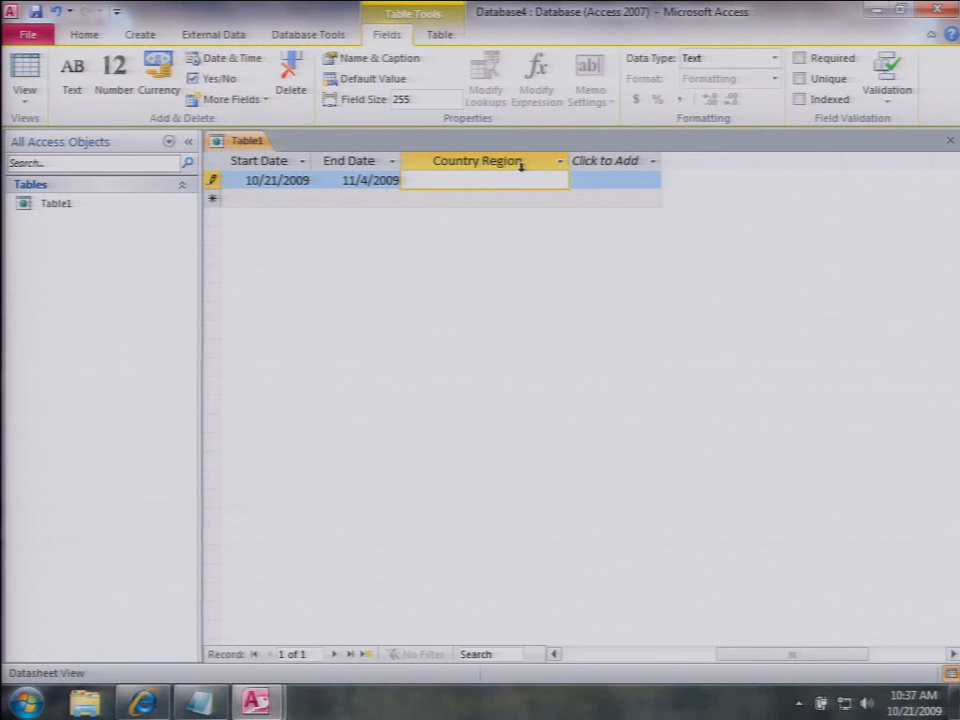
click(592, 165)
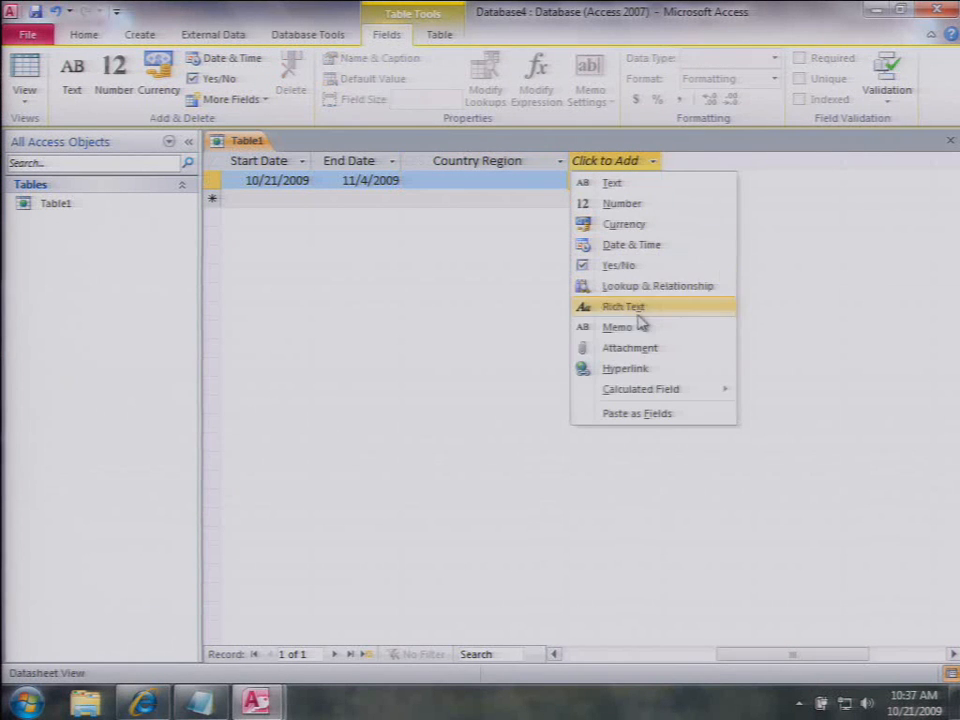
Step: Add a calculated Number column with expression [EndDate]-[StartDate], showing 14 for the record
mouse_move(655, 390)
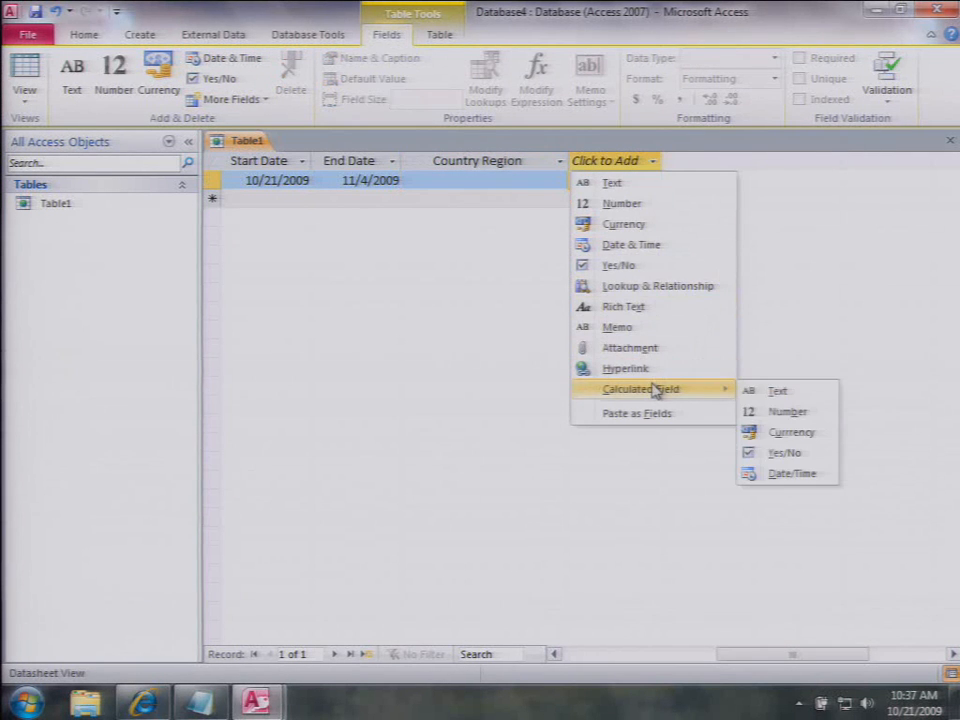
click(786, 410)
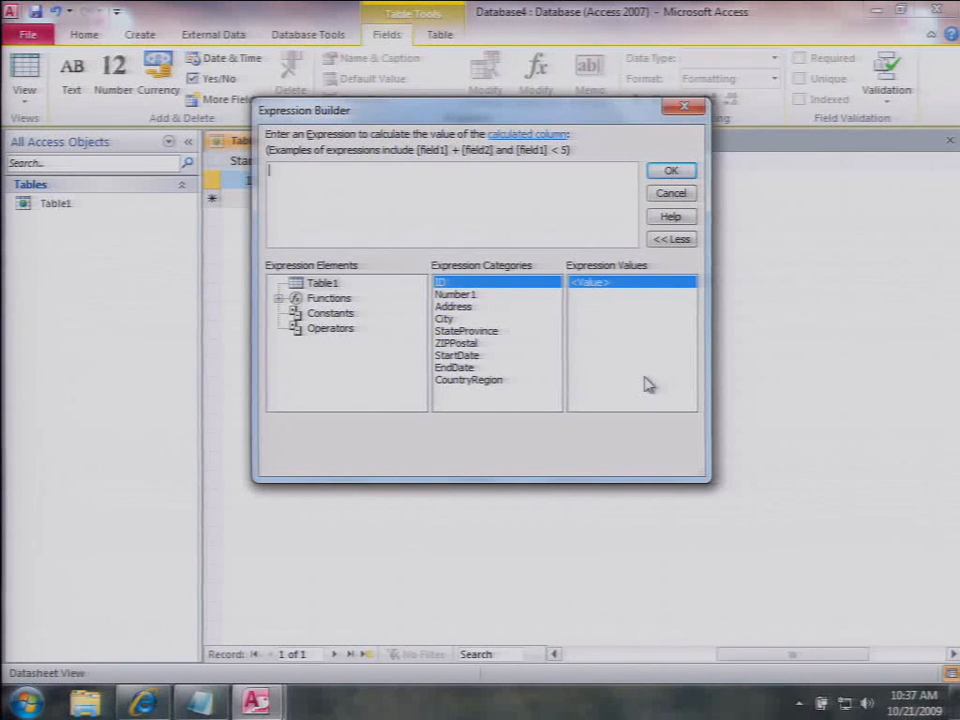
text(en)
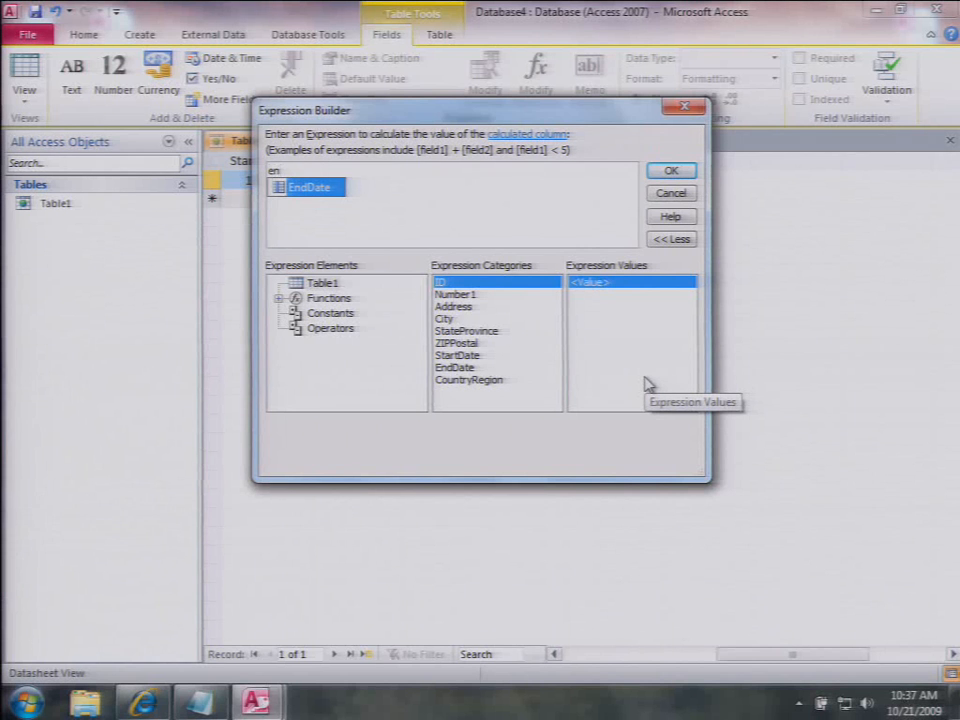
key(Tab)
text(-st)
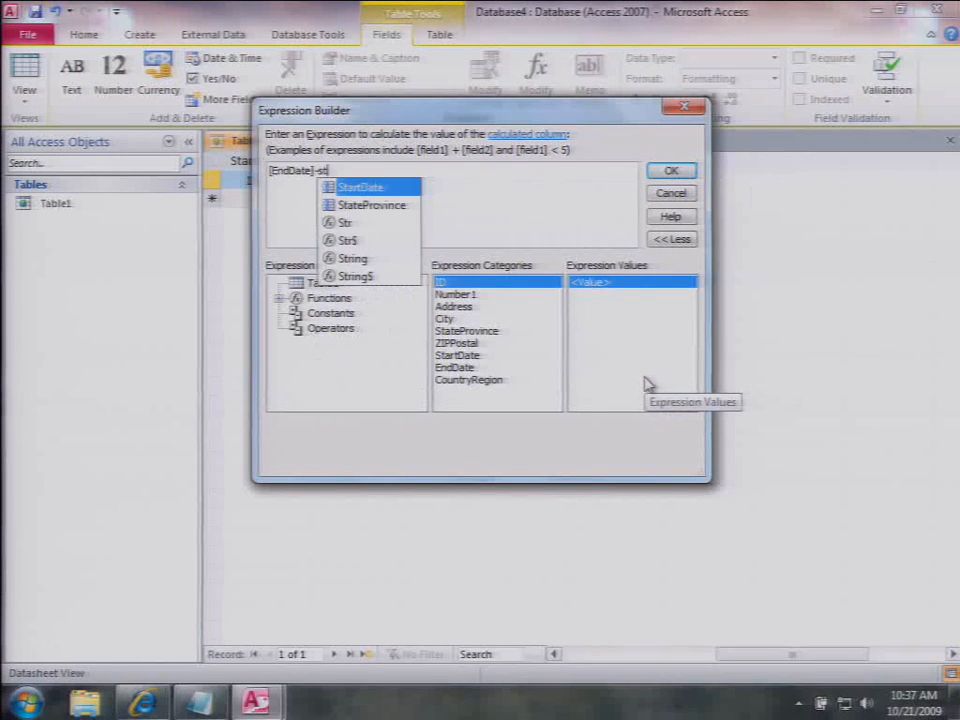
key(Tab)
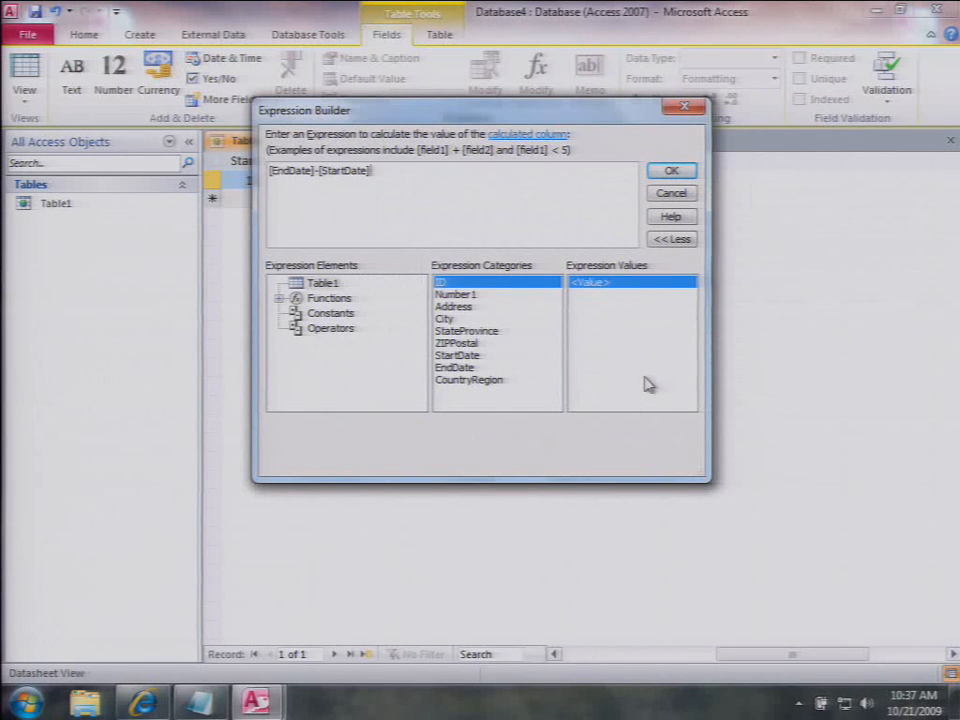
click(673, 172)
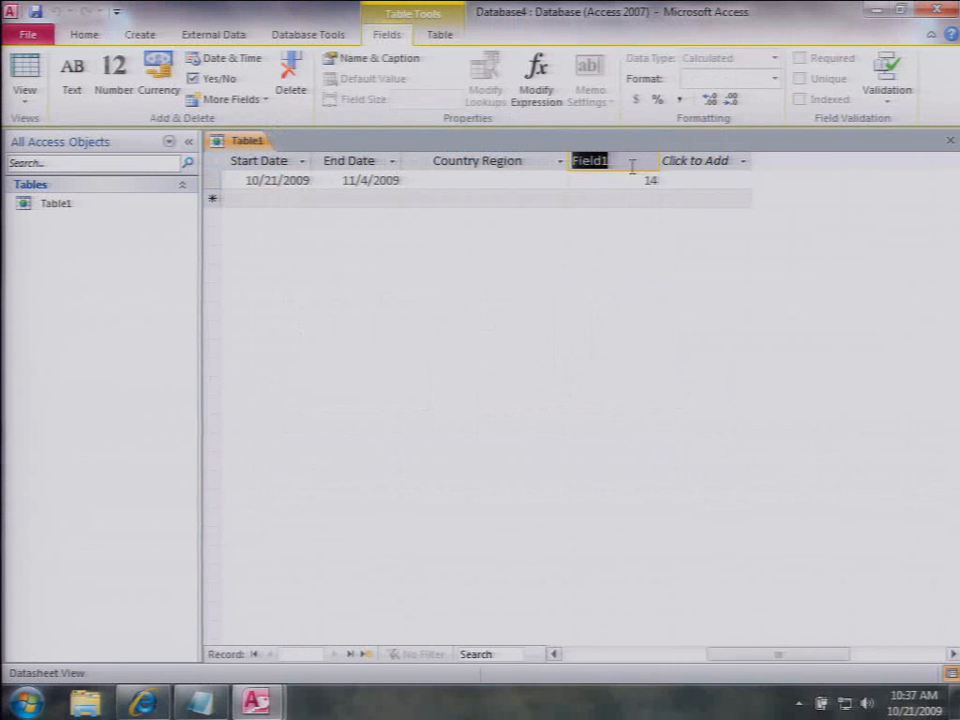
Step: Rename the calculated column to 'Days Between'
text(Days)
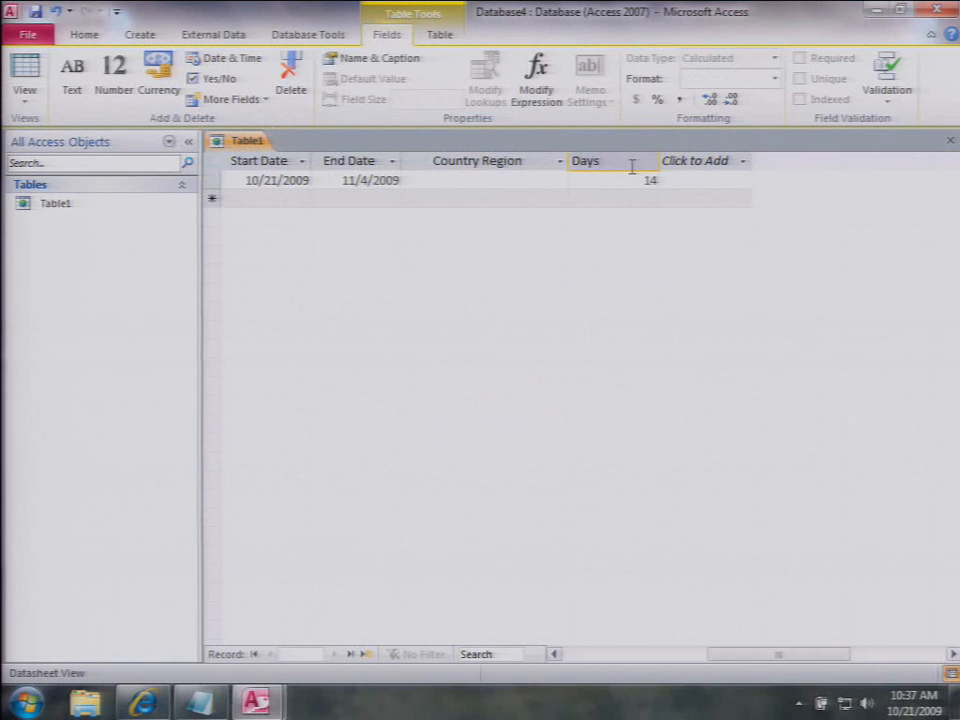
text( Bewt)
key(BackSpace)
key(BackSpace)
text(twe)
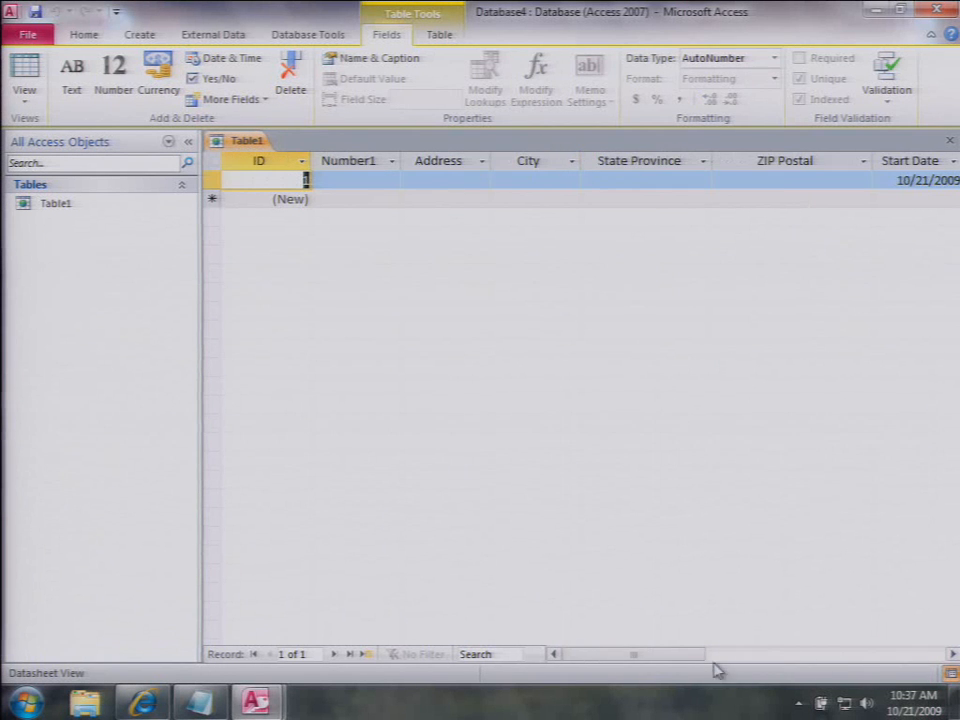
Step: Move Days Between beside End Date and select the Start Date through Days Between columns
drag(714, 658, 814, 652)
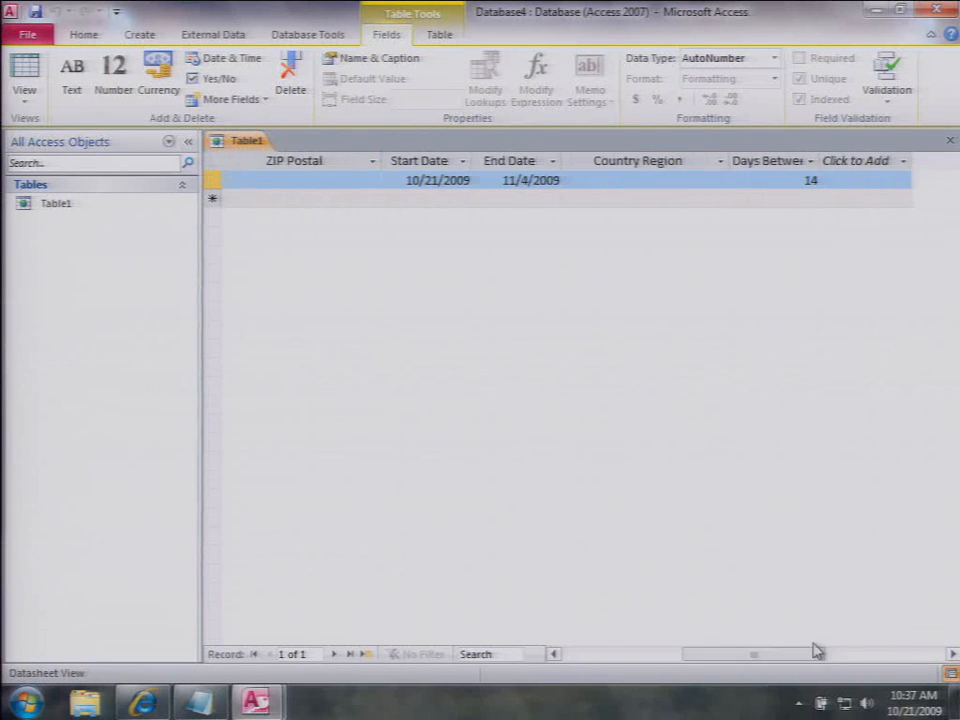
click(760, 162)
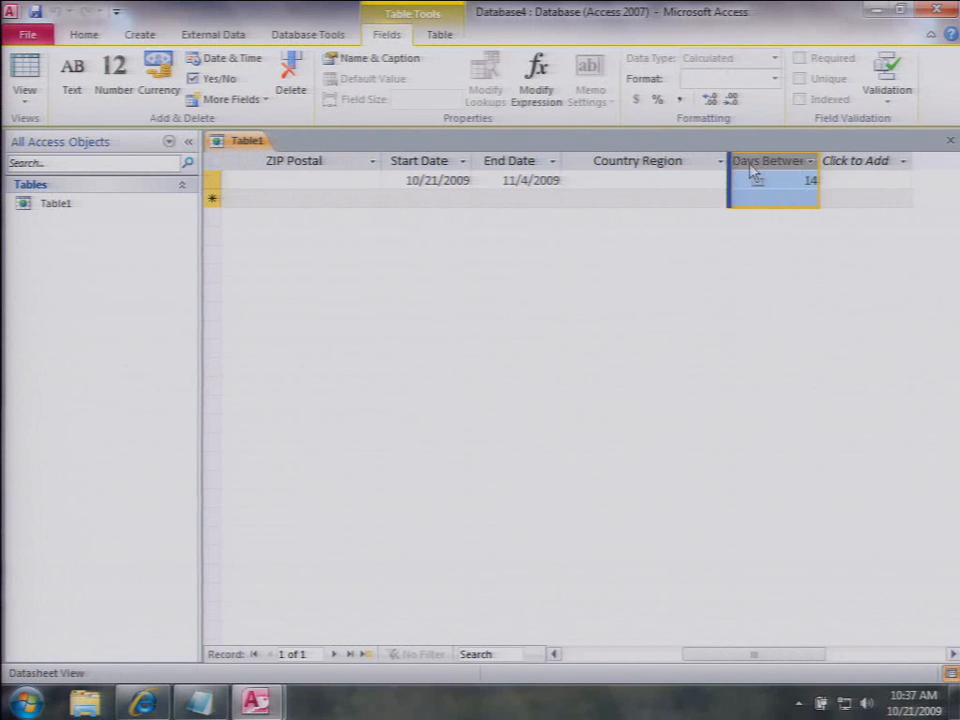
drag(750, 166, 623, 166)
click(445, 158)
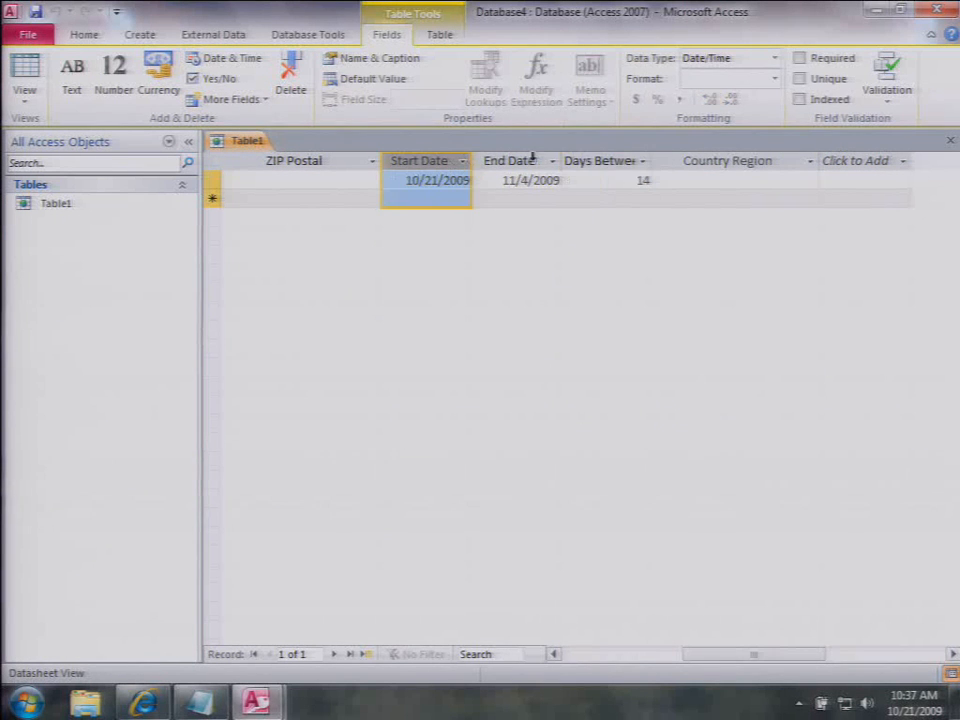
shift+click(570, 161)
Step: Save the selected date fields as a new data type named 'My Data Type'
click(264, 104)
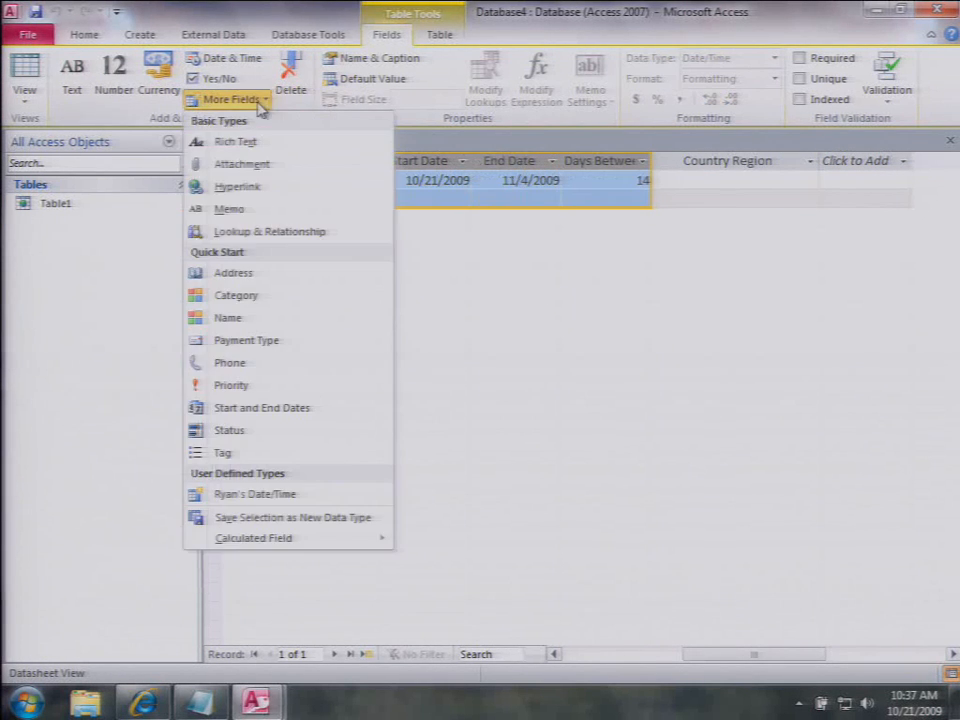
click(287, 518)
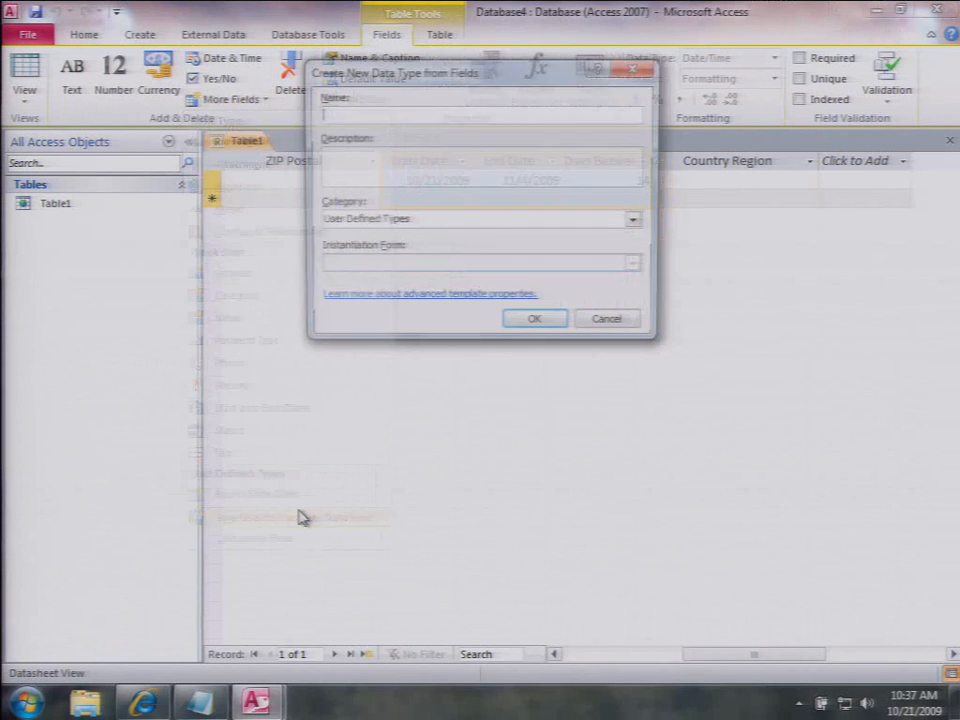
text(My Data Type)
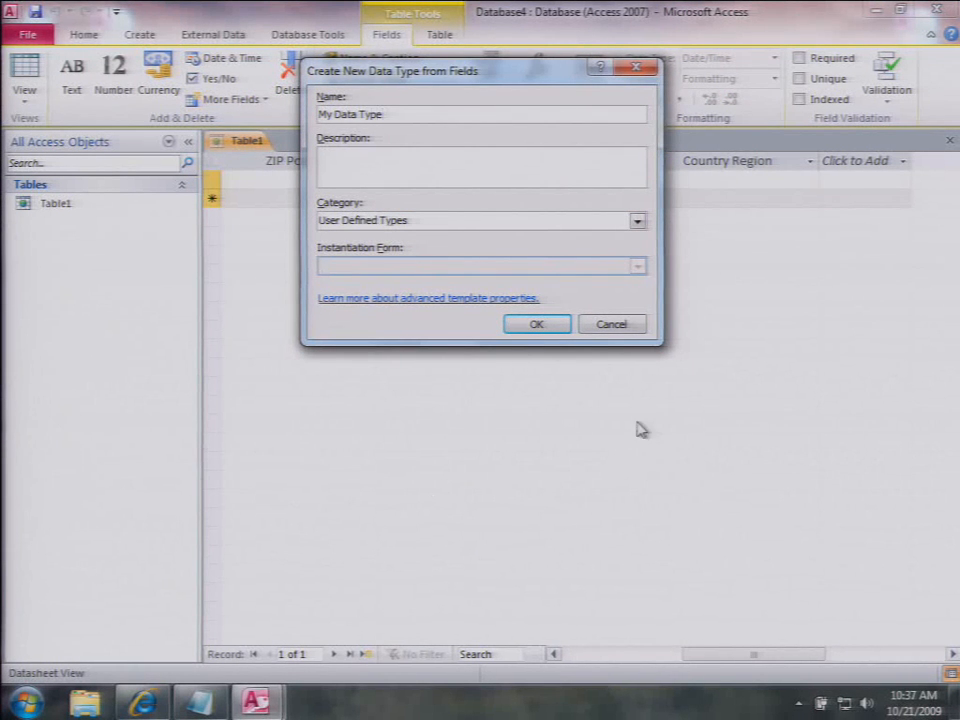
click(551, 330)
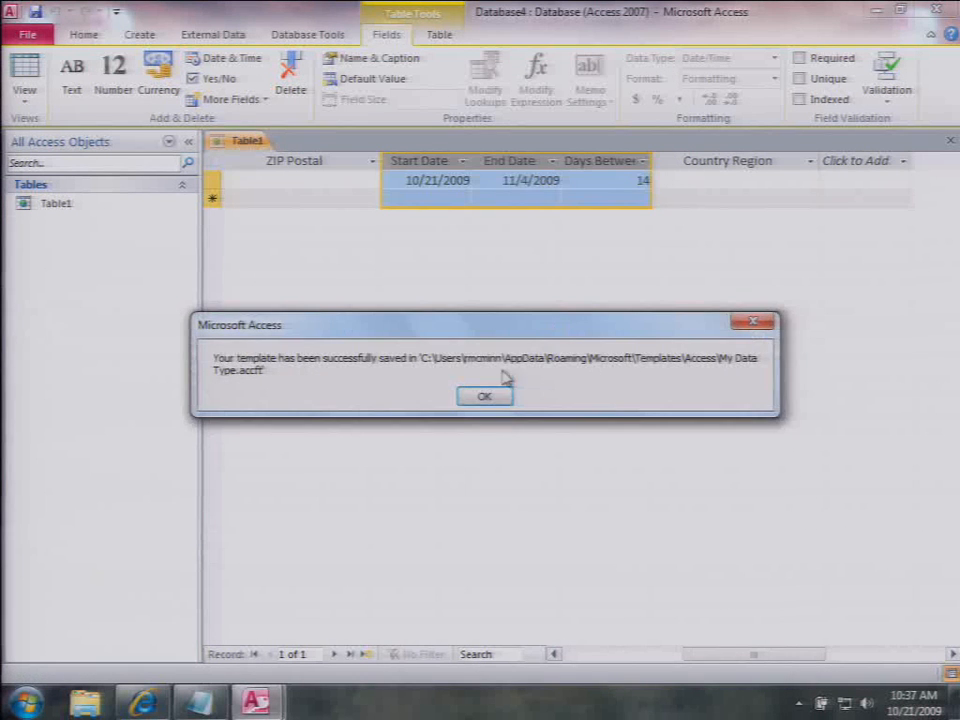
click(486, 396)
Step: Close Table1 without saving its design changes
click(950, 142)
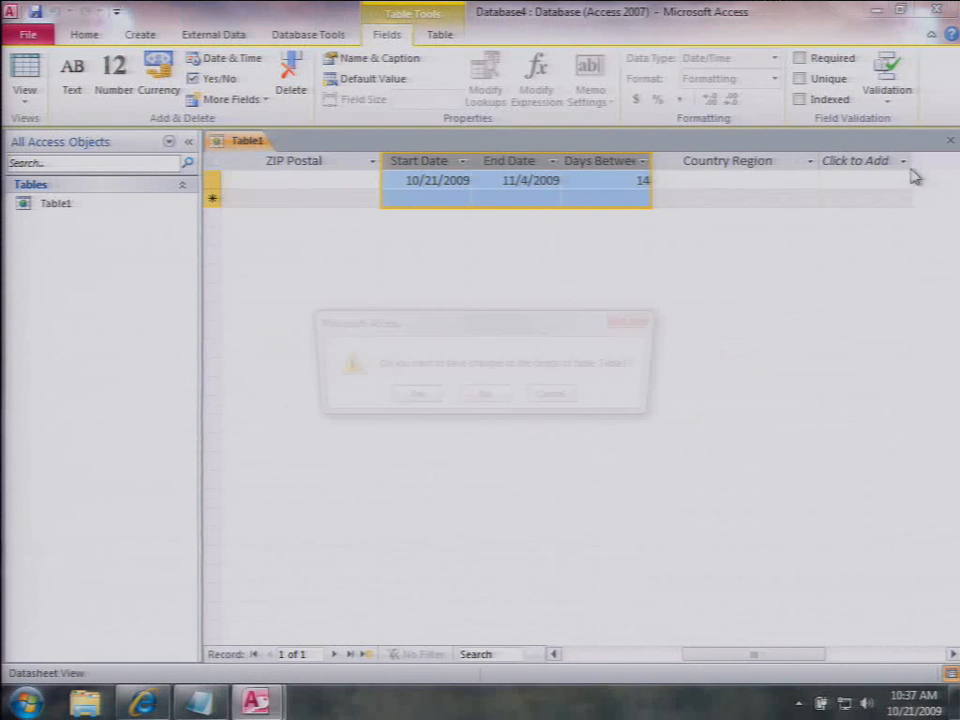
click(483, 398)
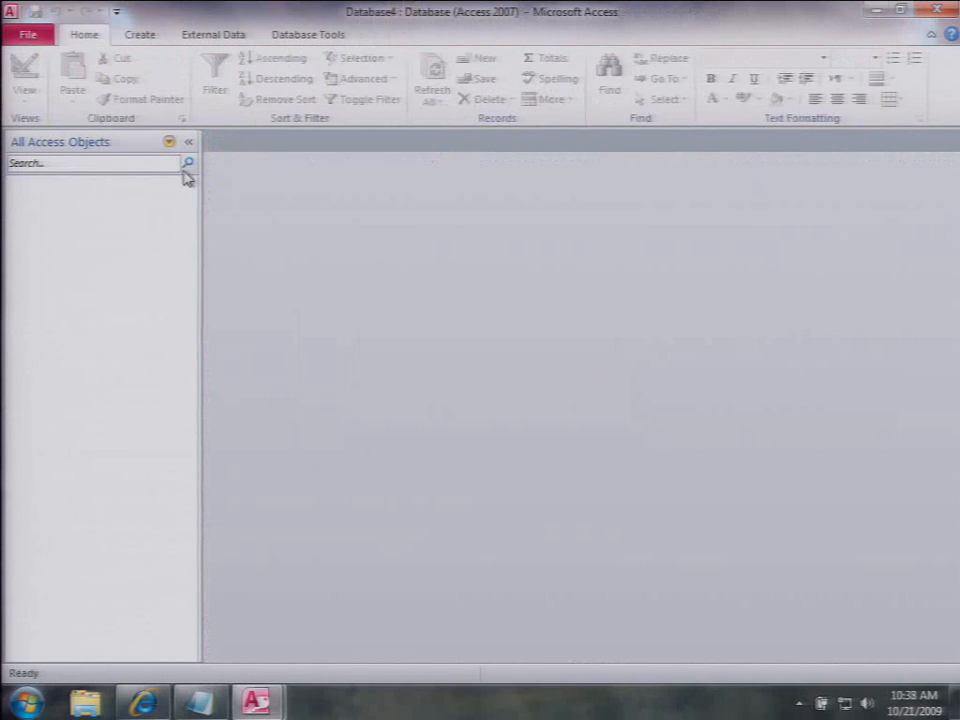
click(148, 36)
Step: Create a new table from the My Data Type fields, then quit Access without saving
click(93, 78)
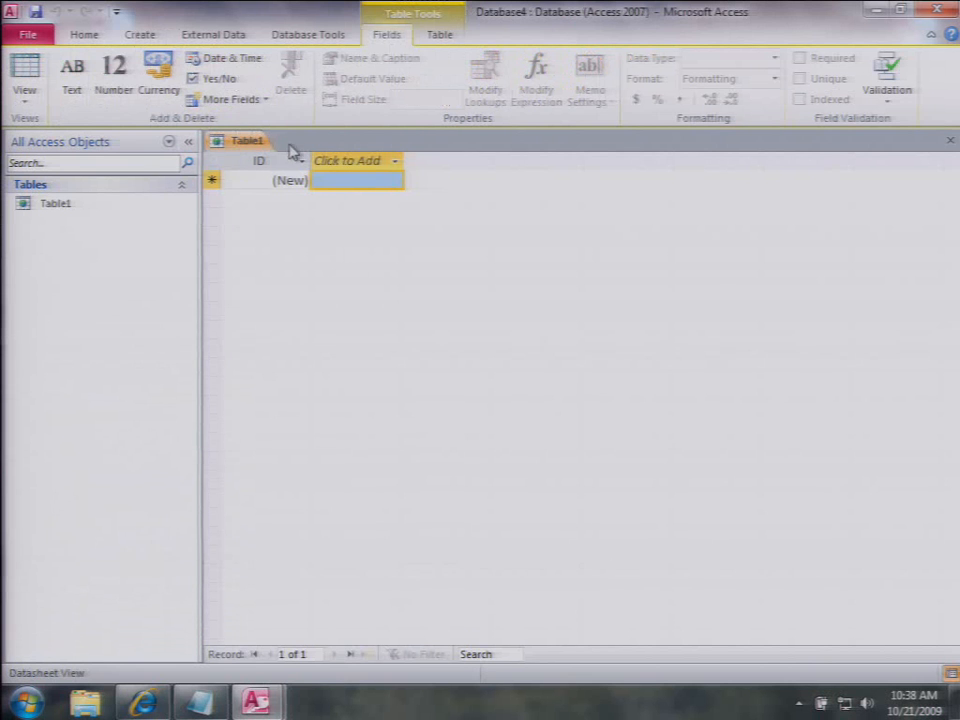
click(224, 100)
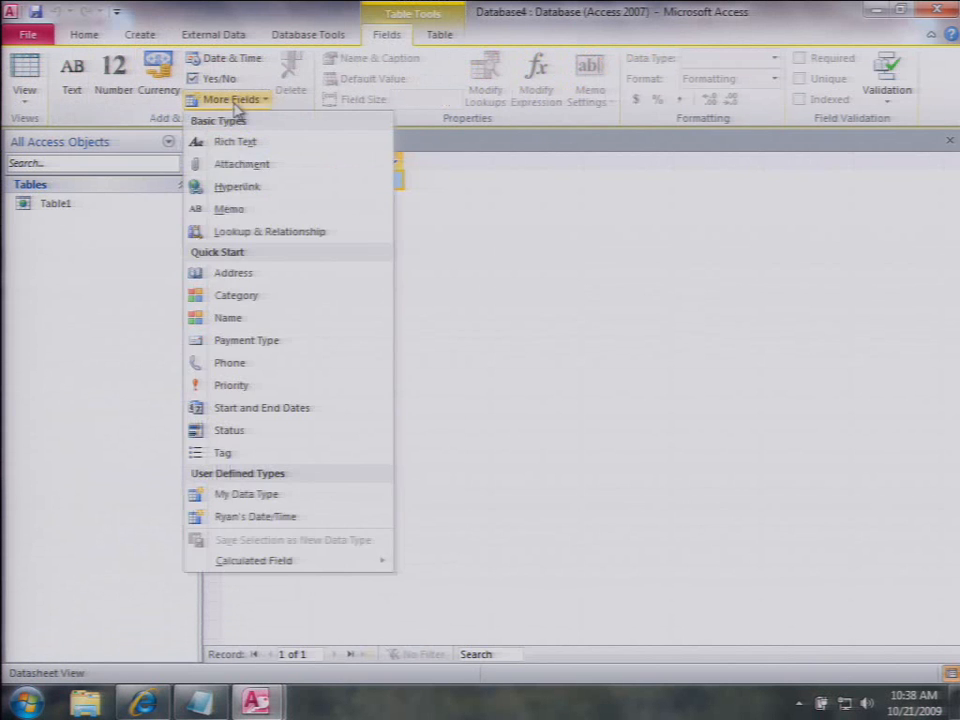
click(292, 496)
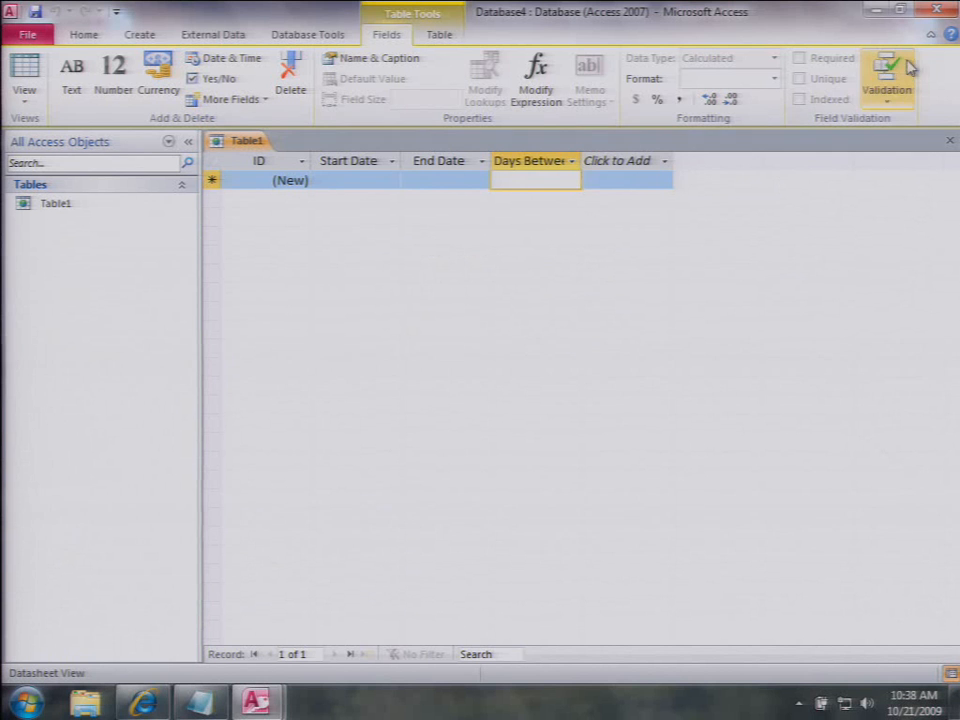
click(938, 11)
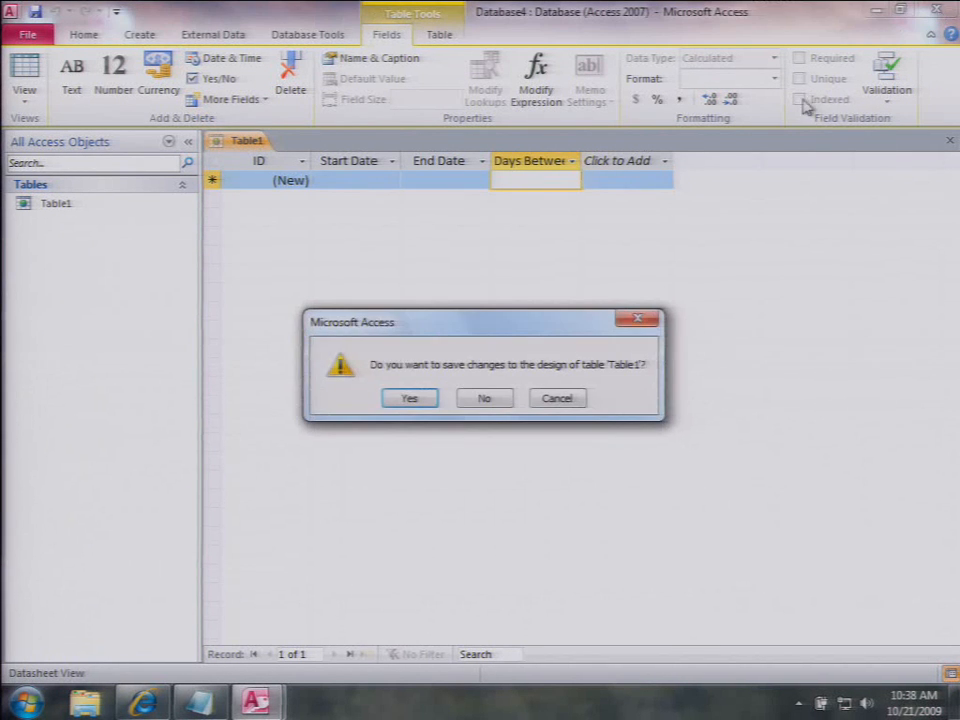
click(472, 399)
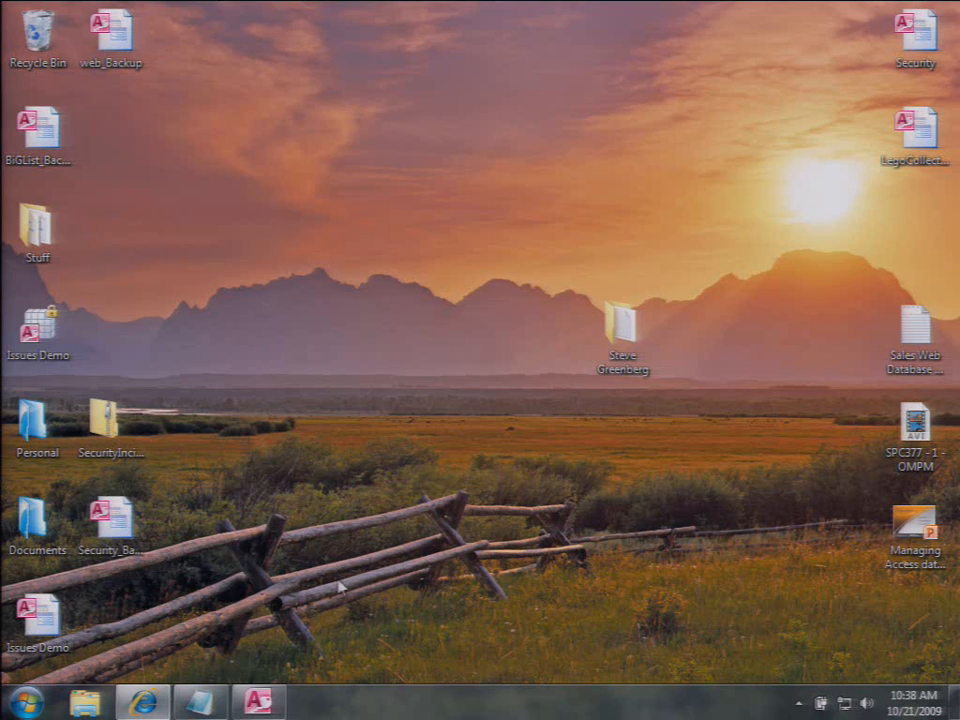
Step: Restore the Issues database window, collapse the Navigation Pane and start a New Issue
click(255, 705)
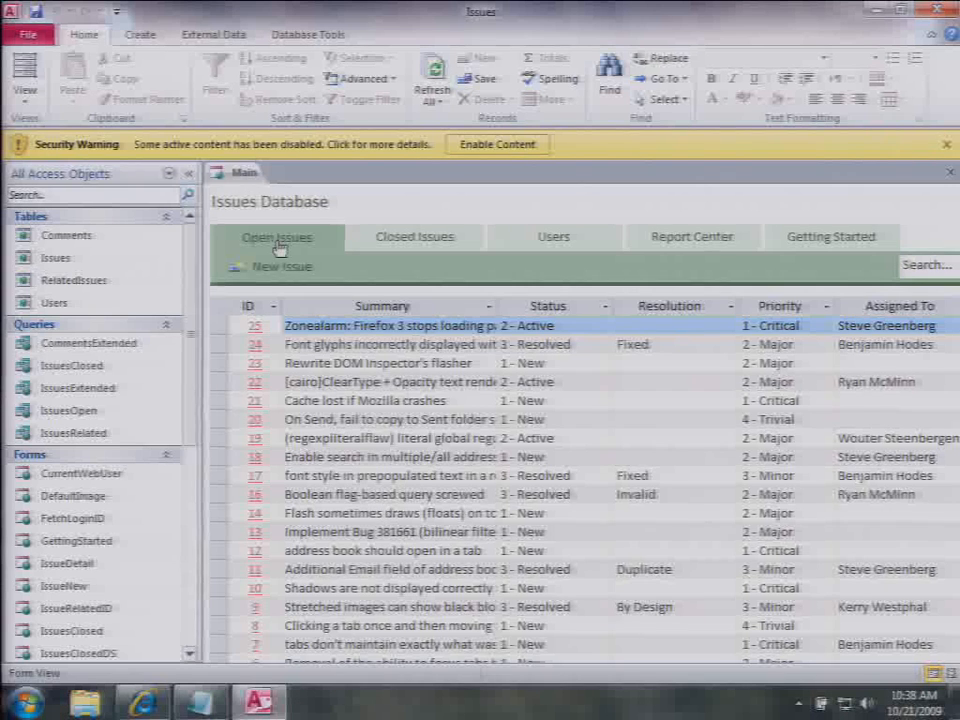
click(188, 176)
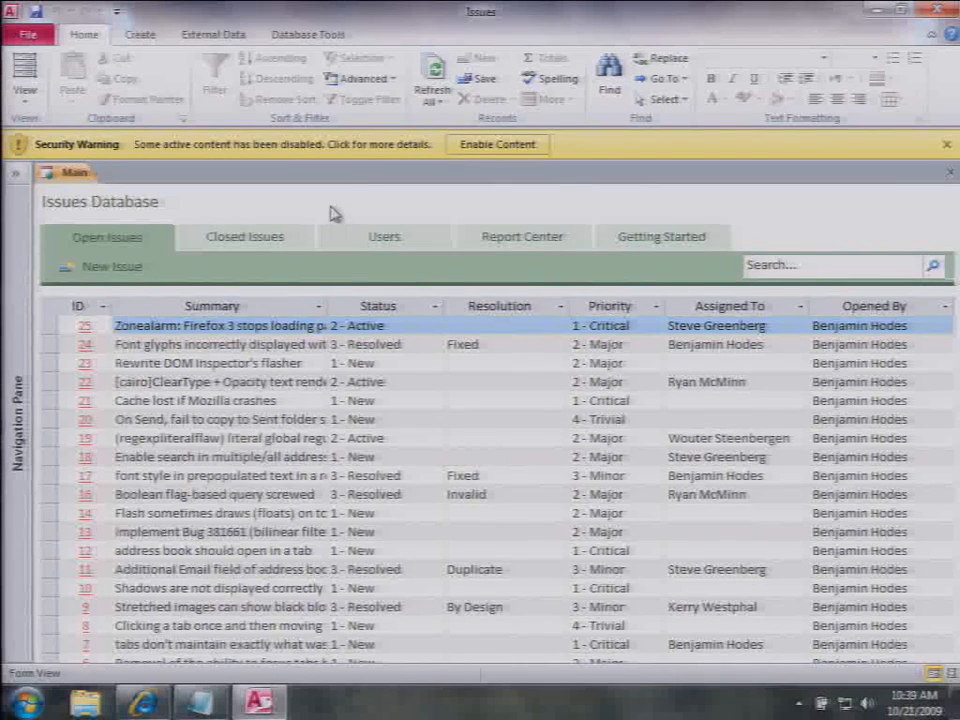
click(113, 270)
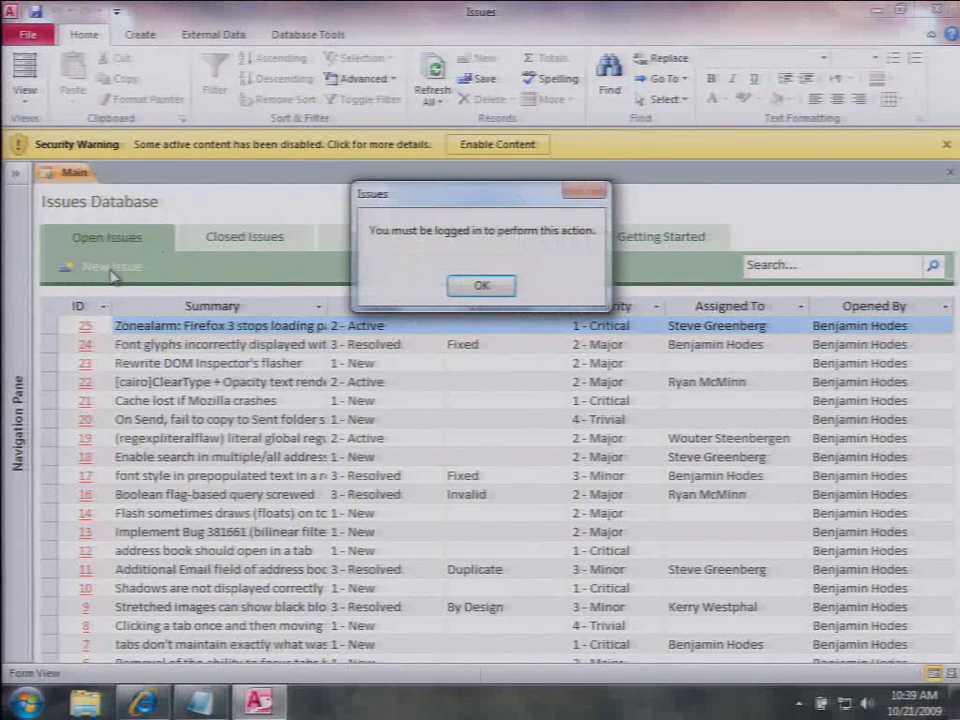
Step: Log in as one of the listed users and enter the summary 'Really tired after last night'
click(482, 287)
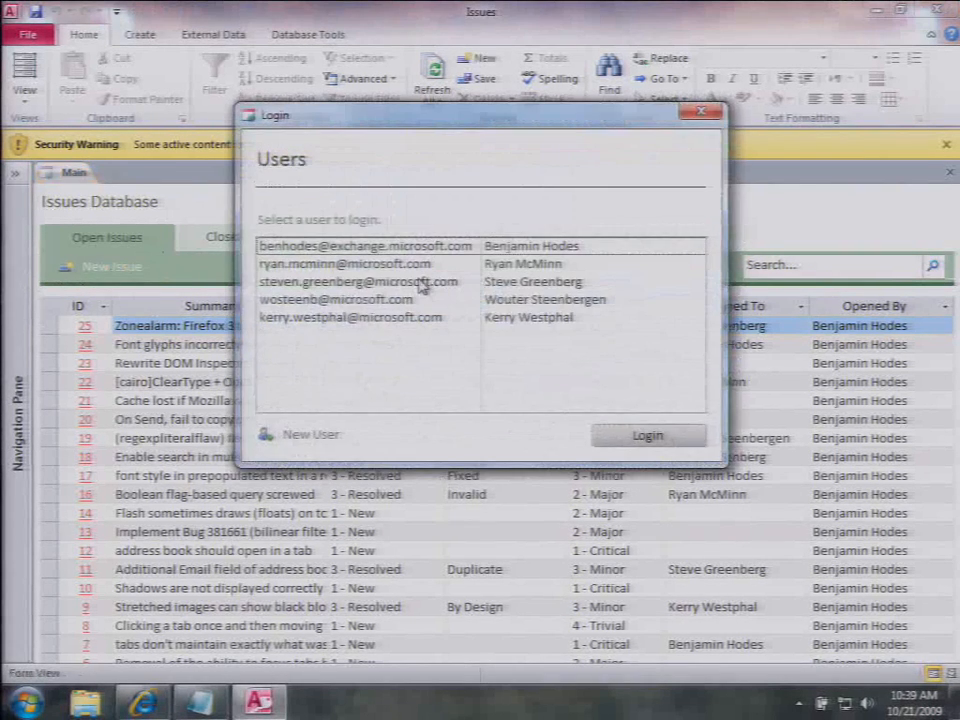
double_click(418, 268)
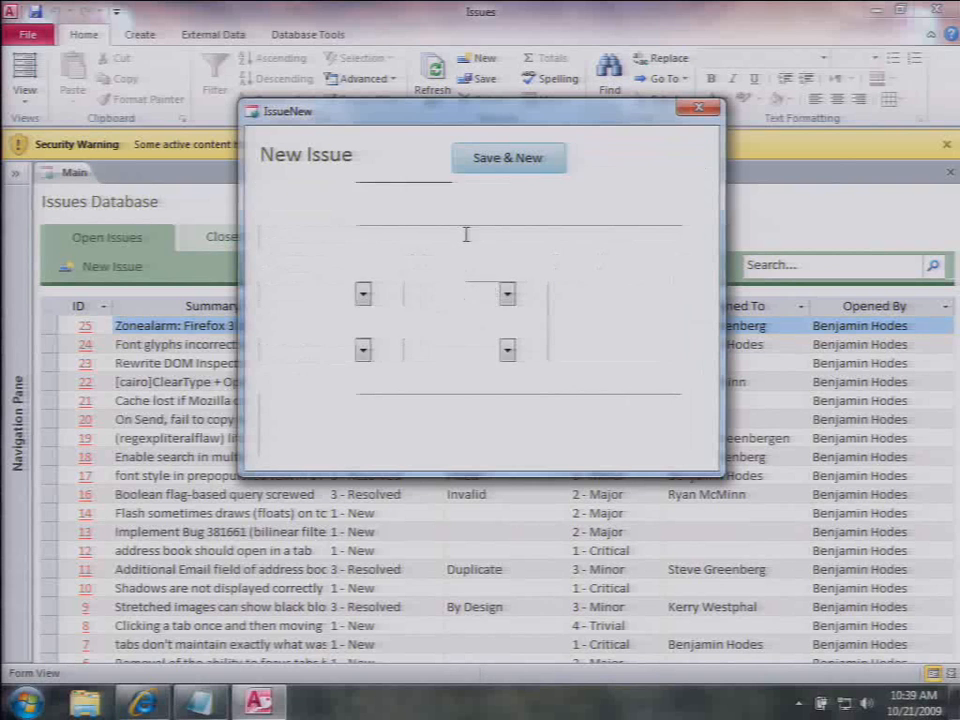
text(Really tire)
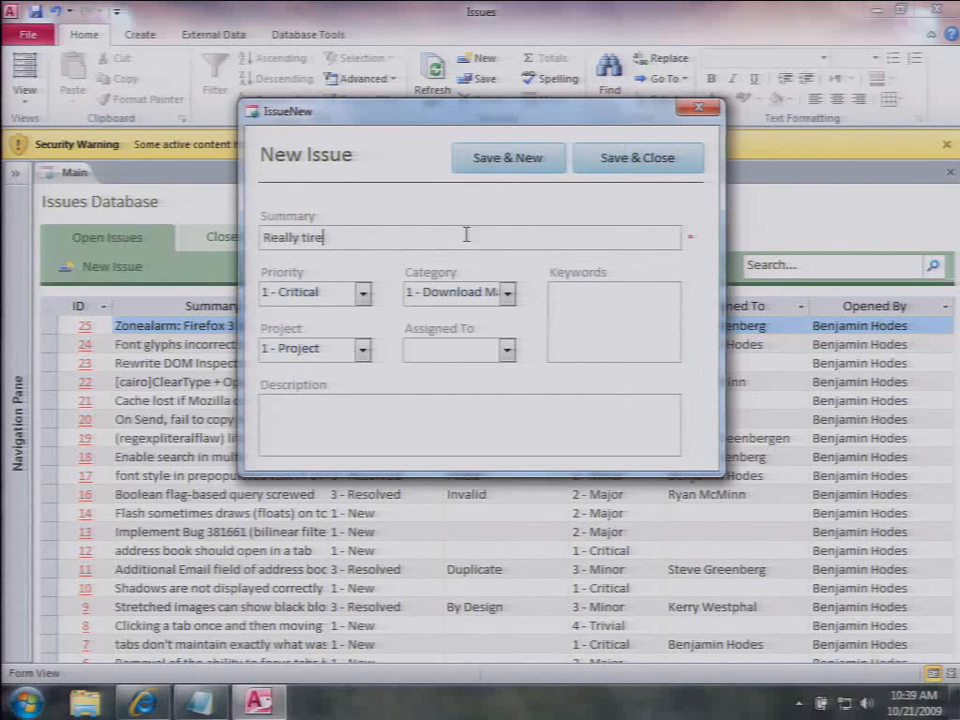
text(d after last)
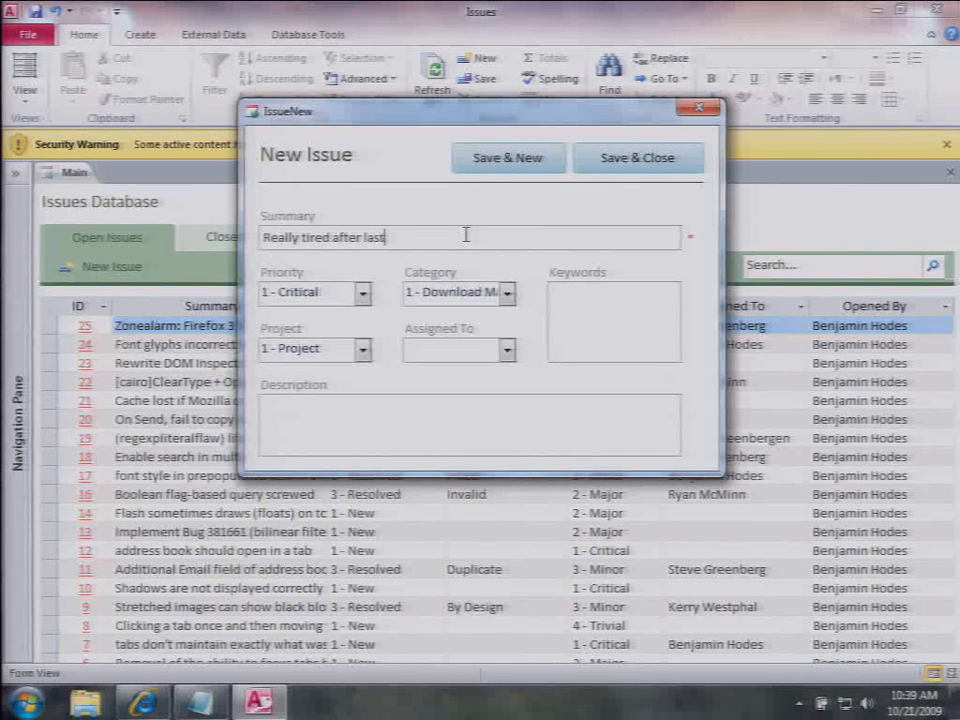
text( night)
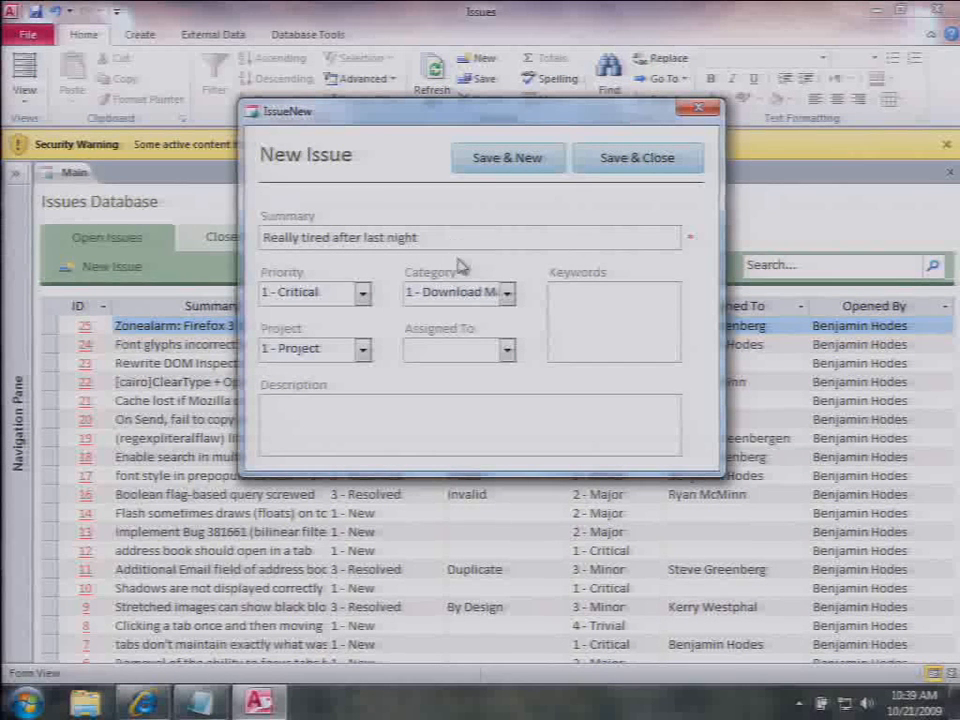
Step: Set category 3 - General and project 2 - Project, then save and close issue 26
click(507, 293)
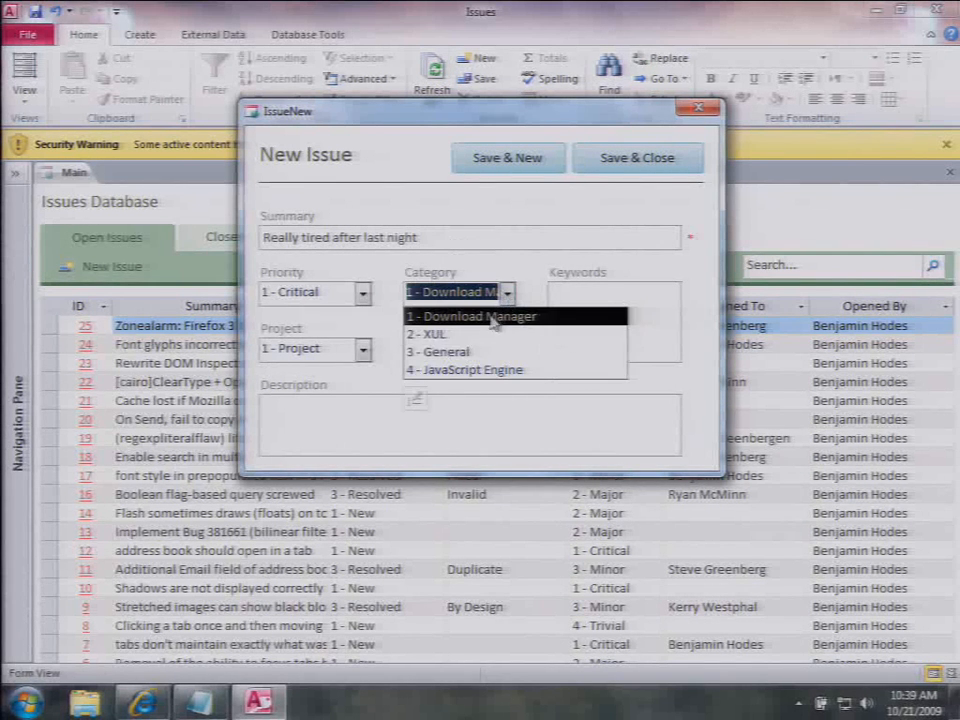
click(484, 351)
click(364, 348)
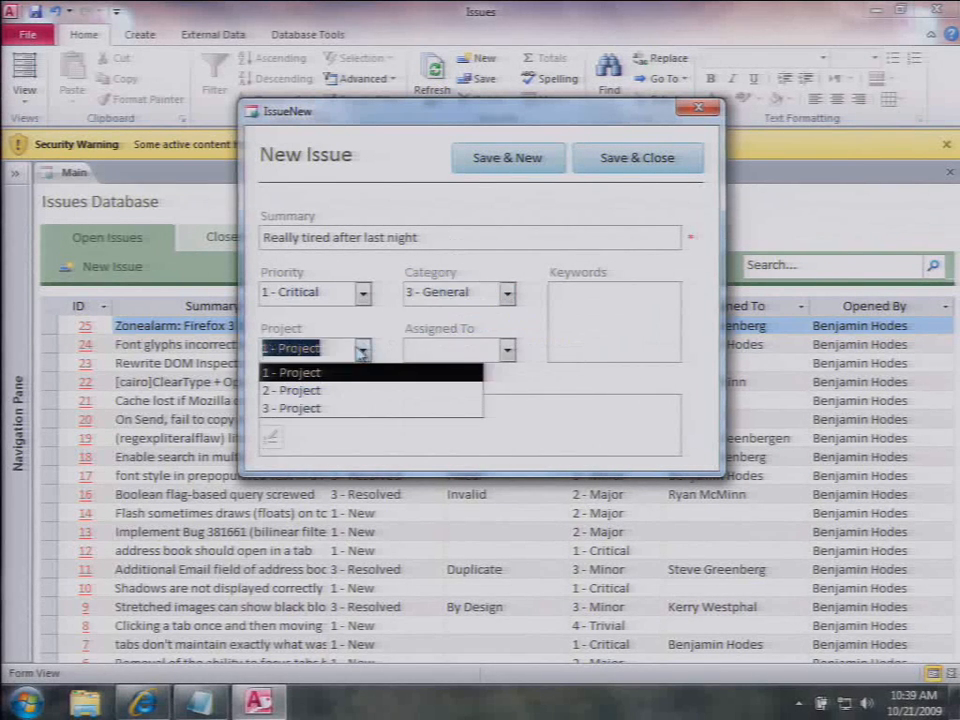
click(317, 389)
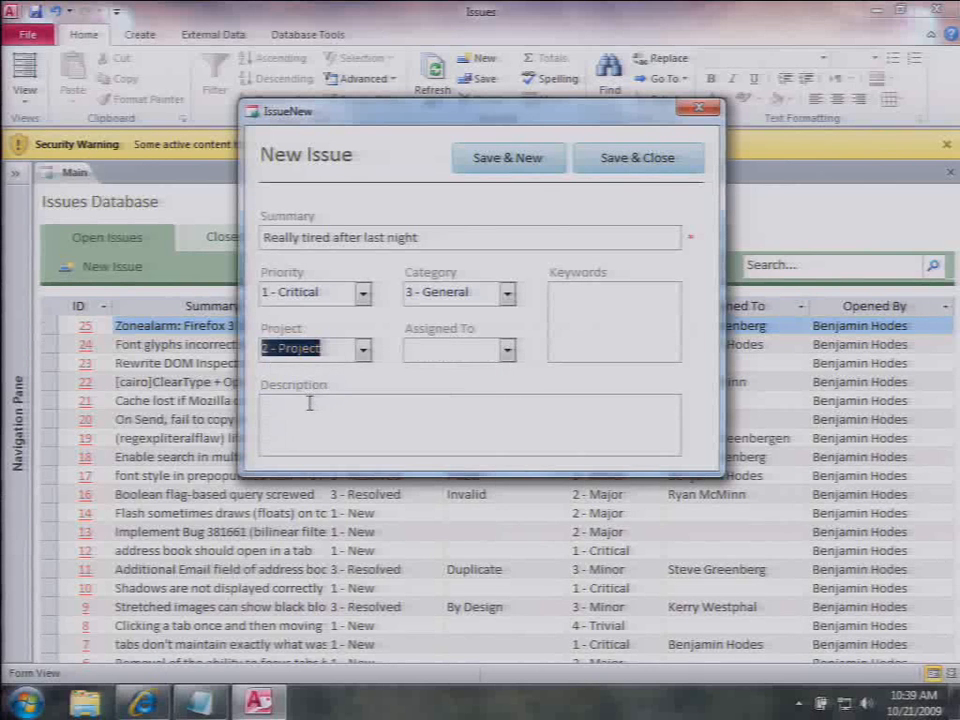
click(309, 404)
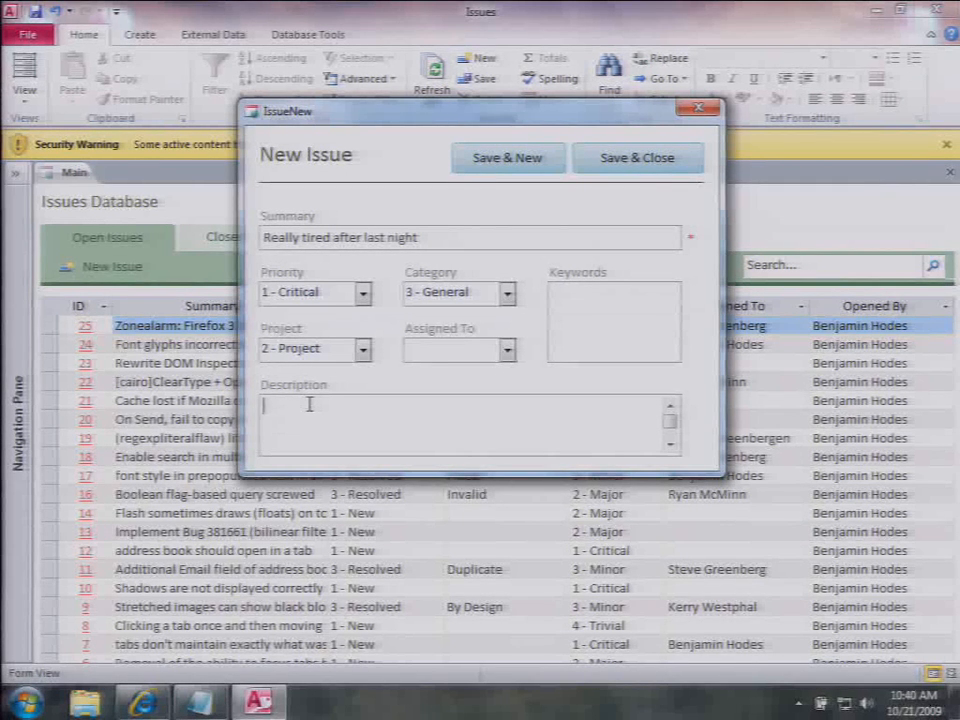
click(698, 108)
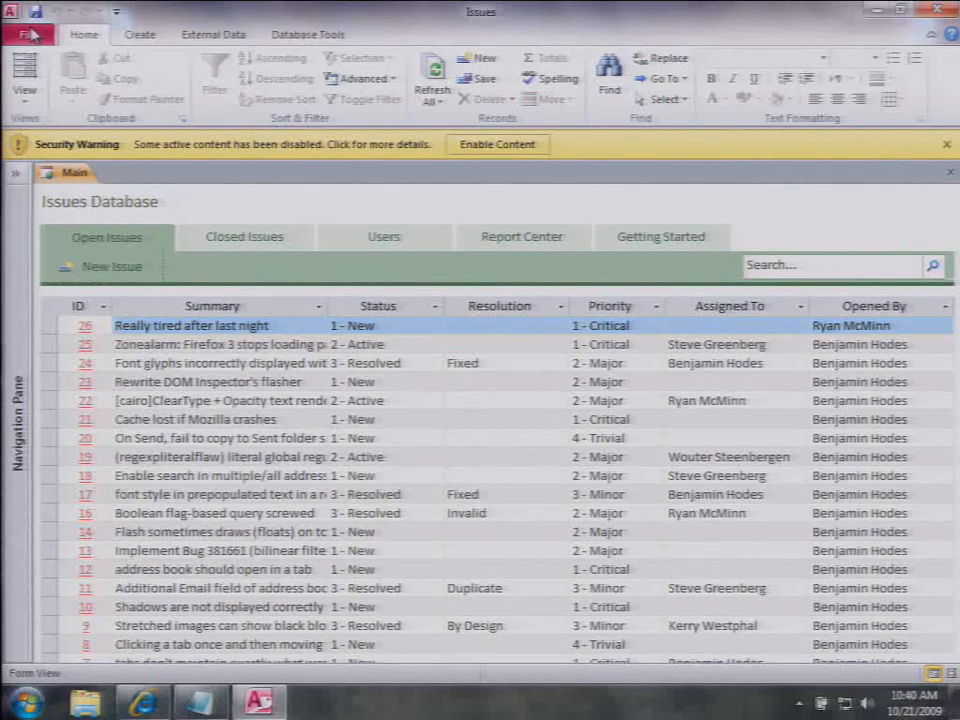
Step: Publish the database to Access Services on contoso2 as 'Issues Demo' and open the site
click(31, 38)
click(230, 362)
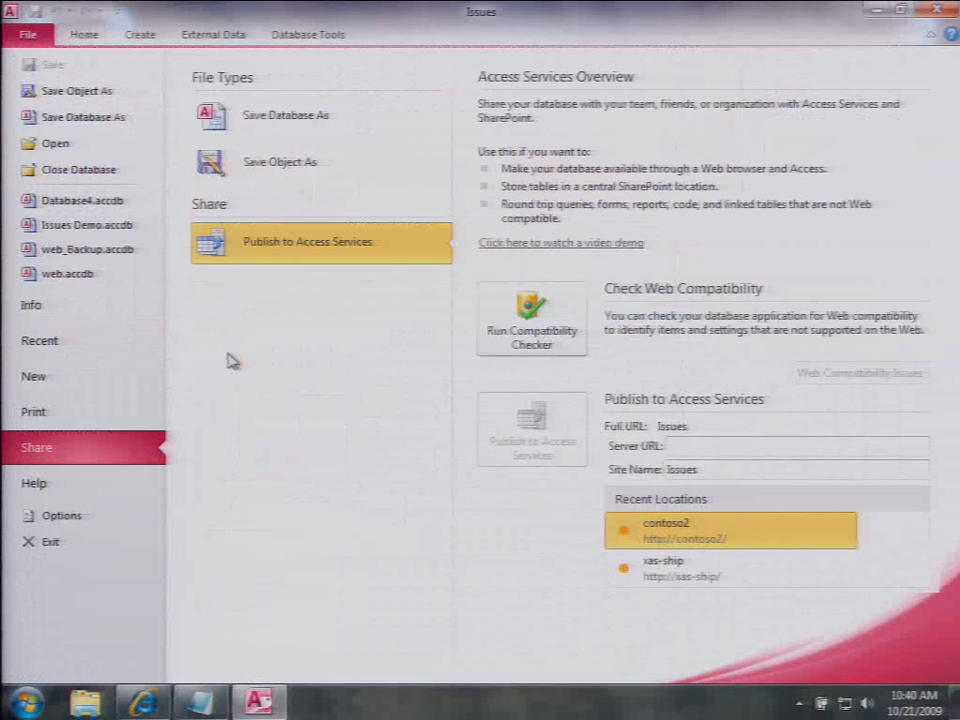
click(748, 527)
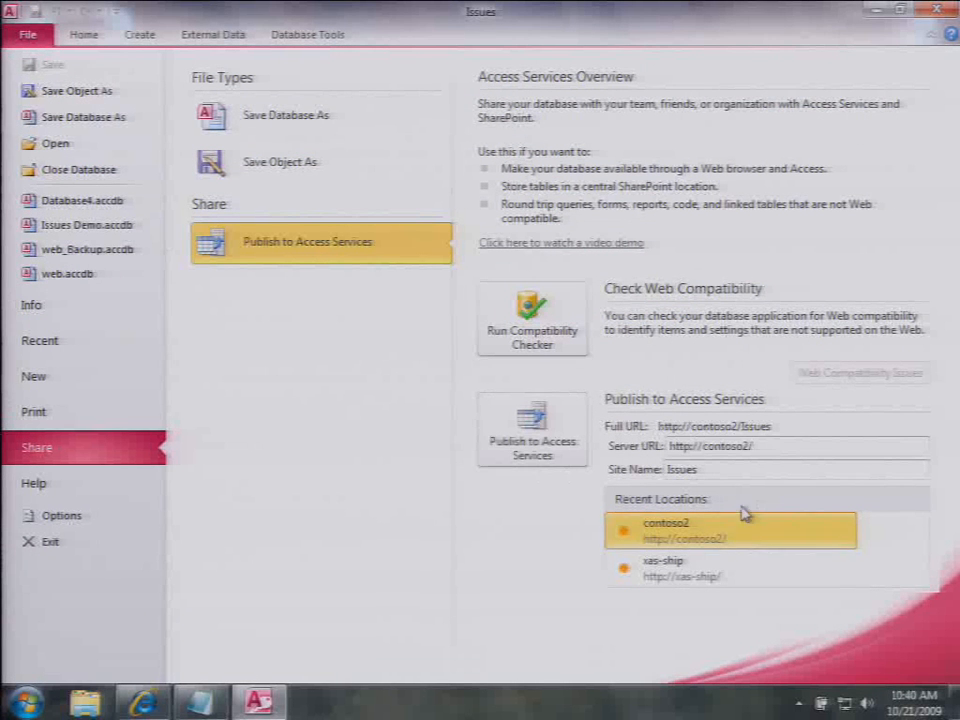
click(720, 469)
text(Demo)
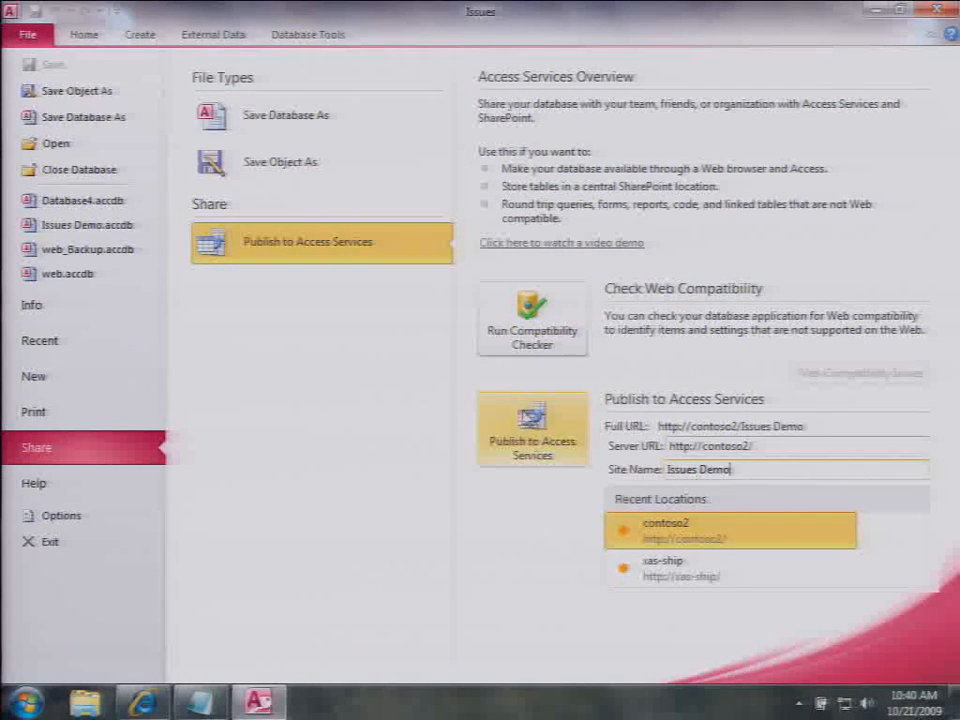
click(532, 420)
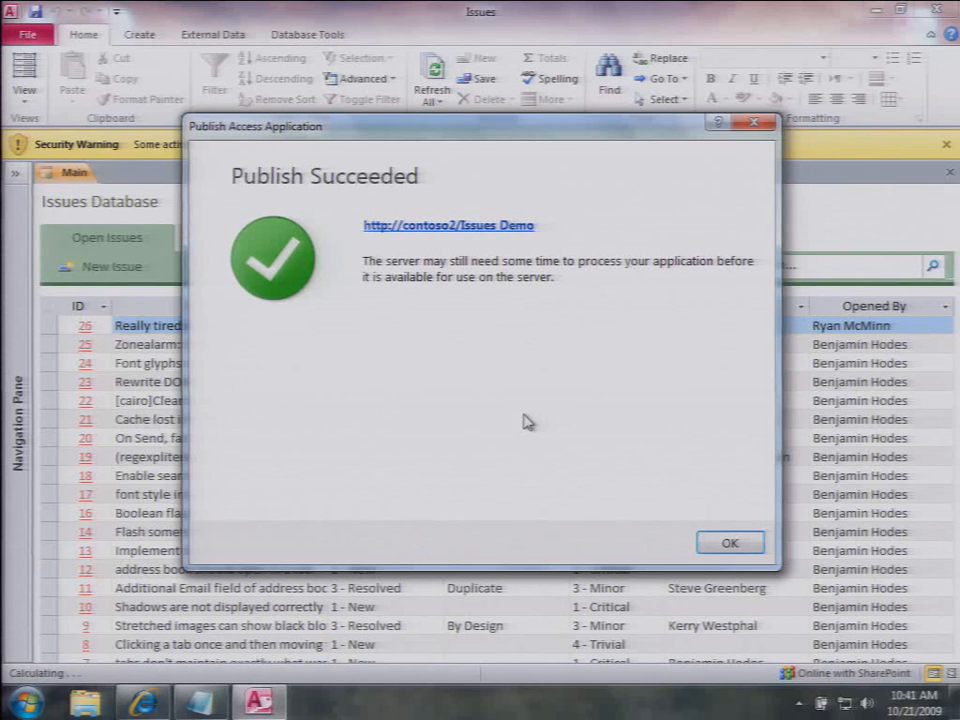
click(507, 228)
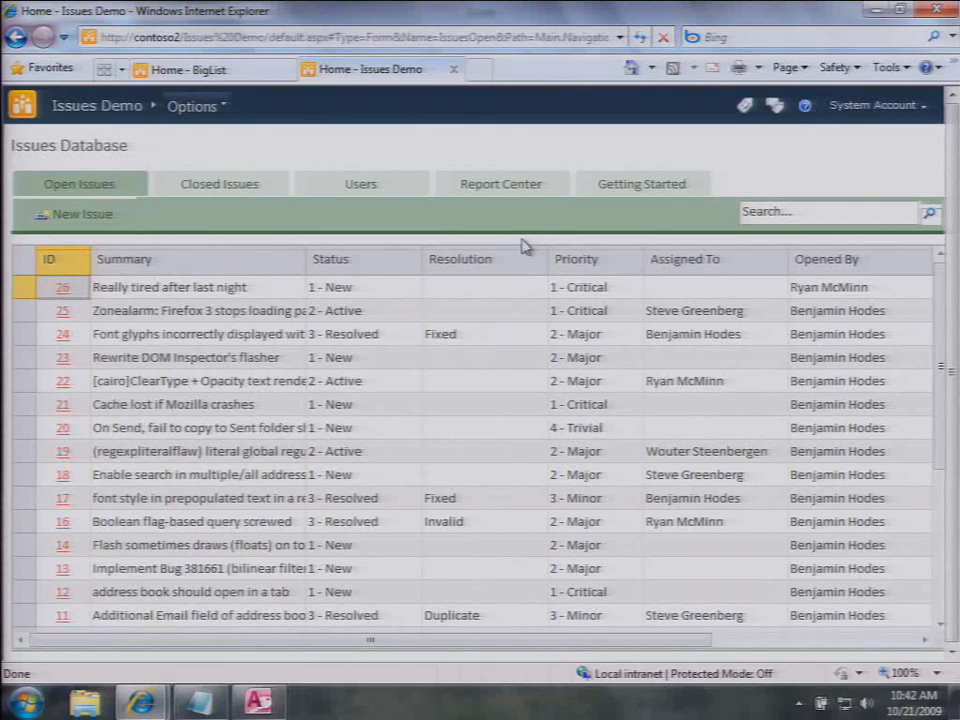
Step: Start a new issue and, when told to log in, pick a user in the Login dialog
click(61, 289)
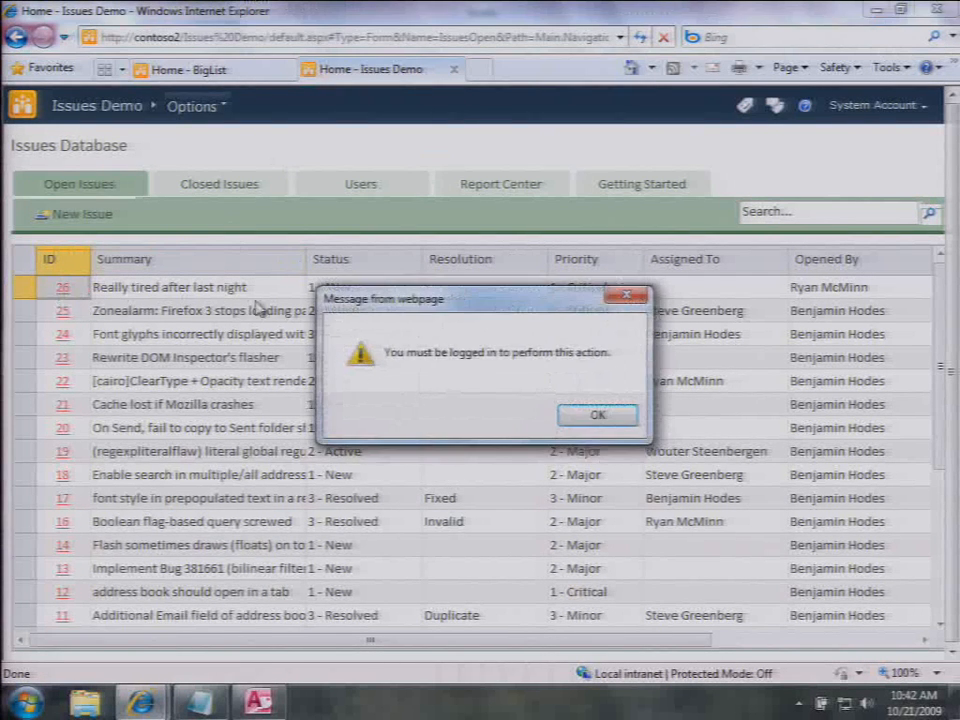
click(595, 416)
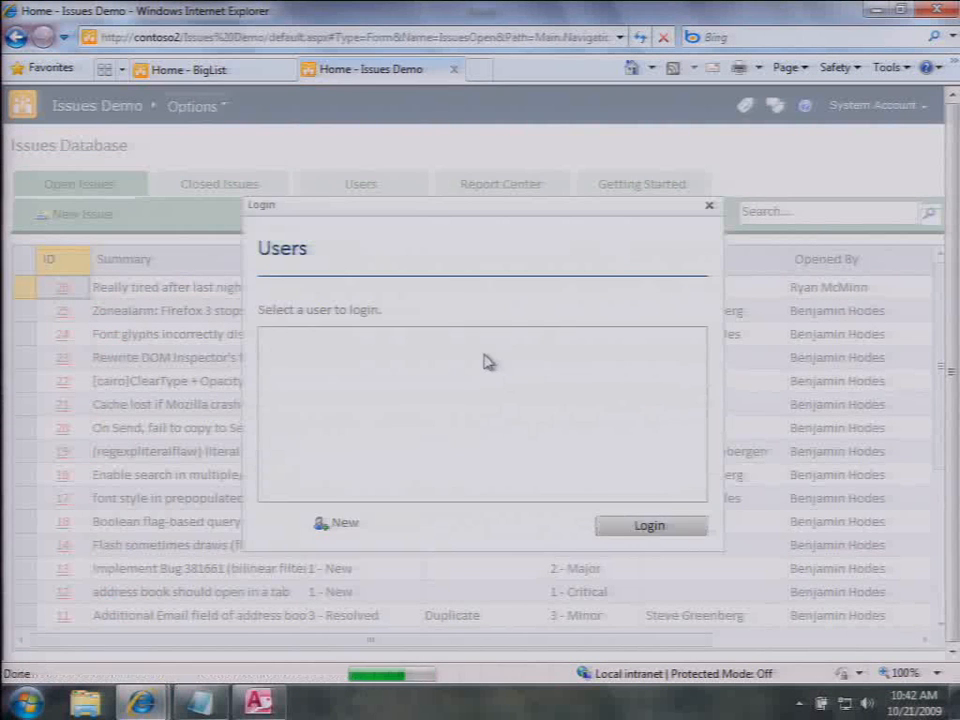
double_click(482, 366)
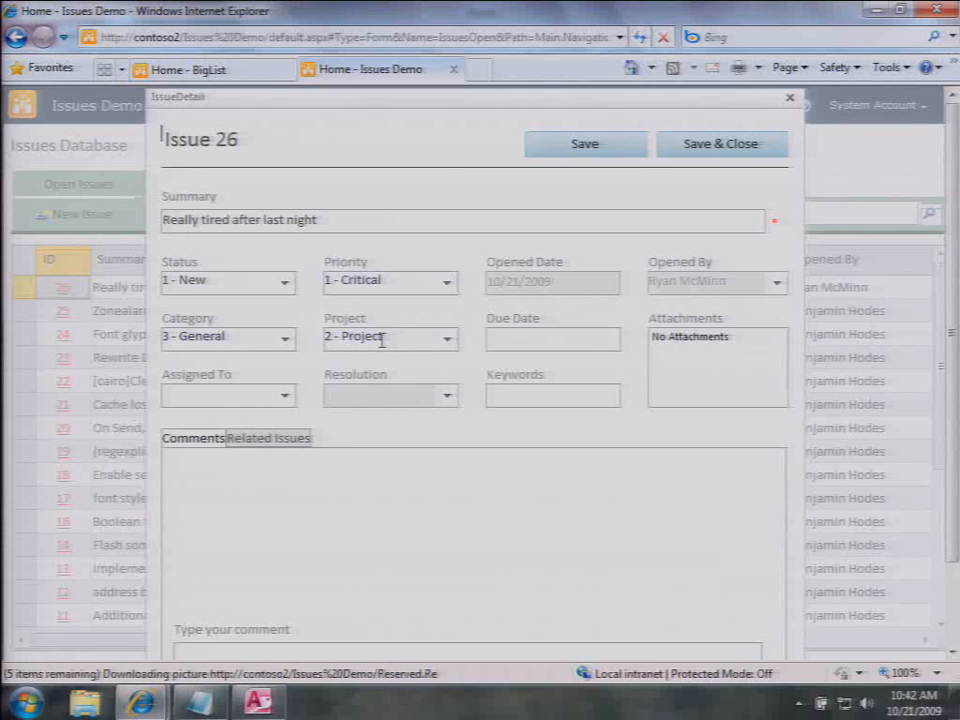
Step: Close issue 26's details, acknowledge the publish success notice, and close desktop Access
click(792, 98)
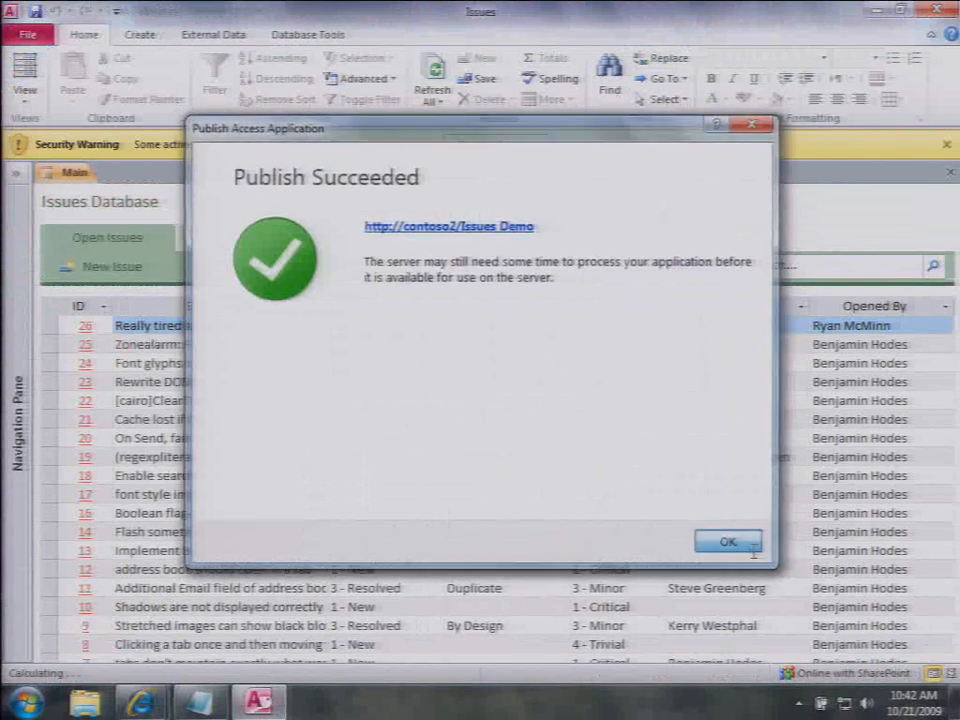
click(752, 547)
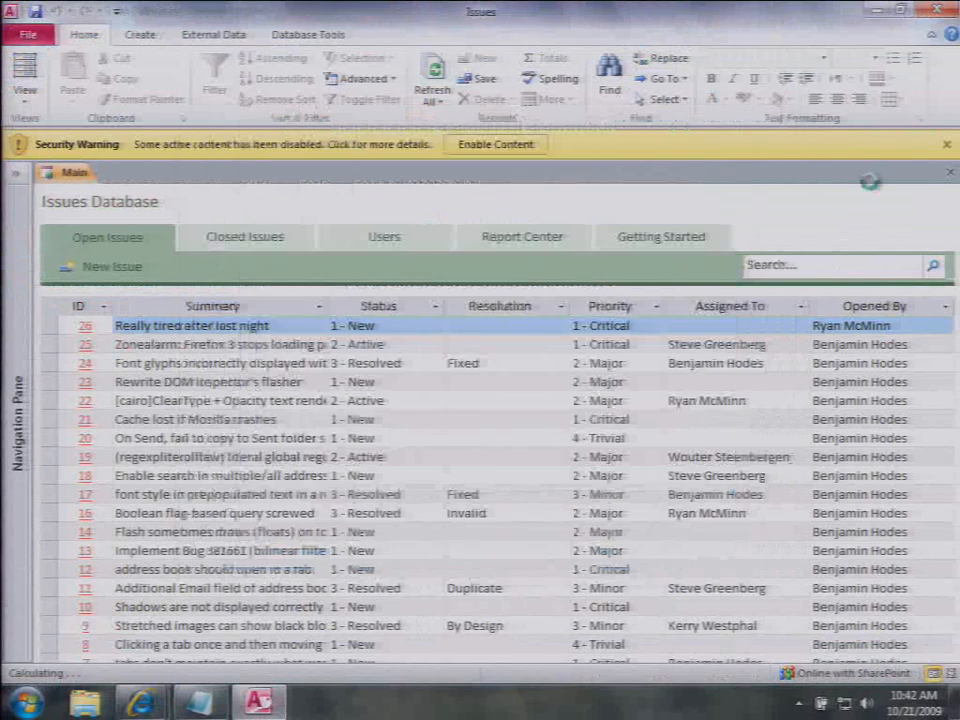
click(938, 14)
Step: Open the Issues Demo web database in desktop Access via the Issues Demo.accdw download
click(190, 107)
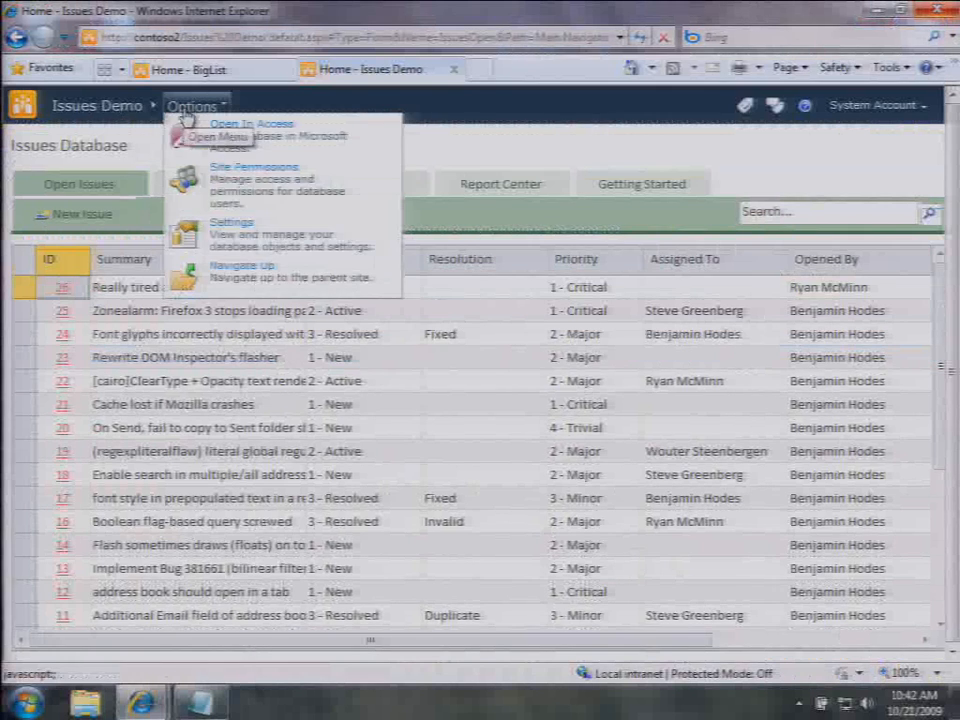
click(180, 132)
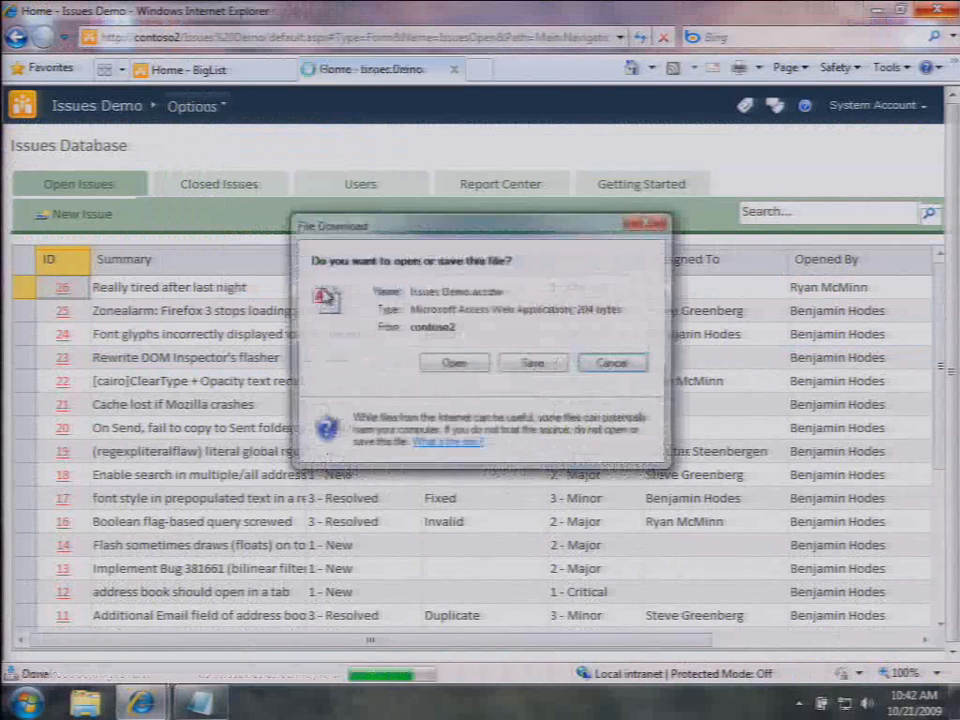
click(455, 363)
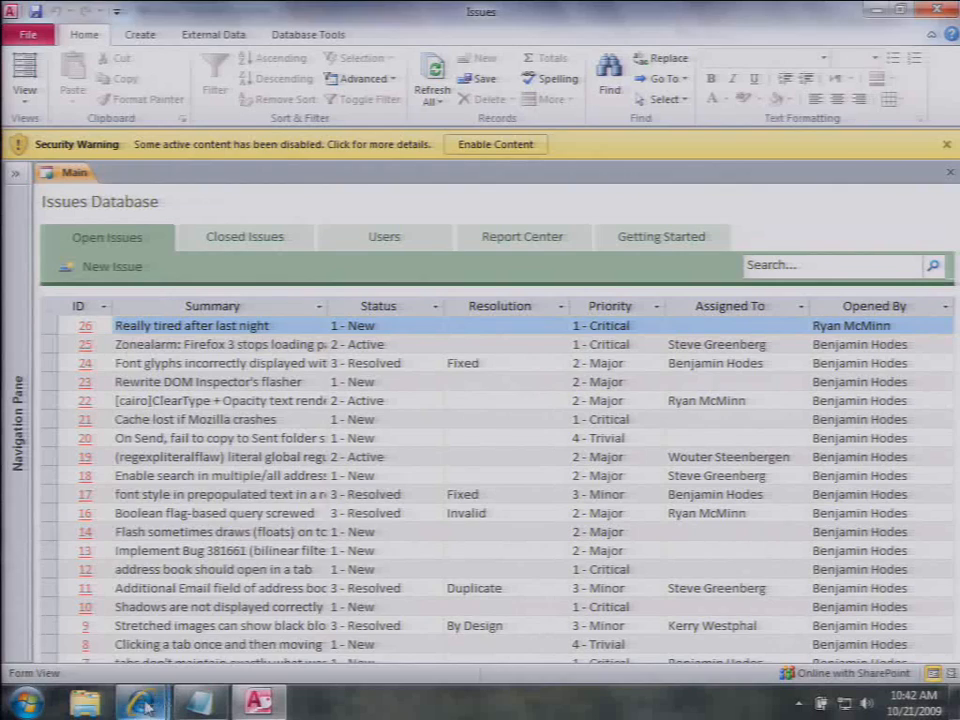
Step: Return to the Issues Demo browser window and begin a new issue
mouse_move(145, 706)
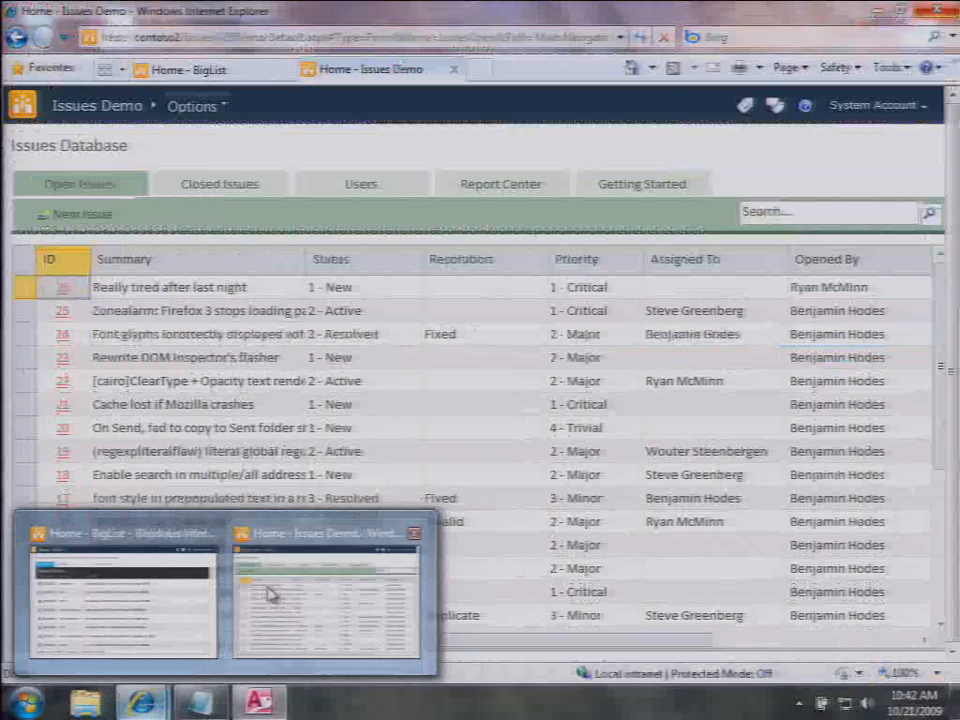
click(275, 585)
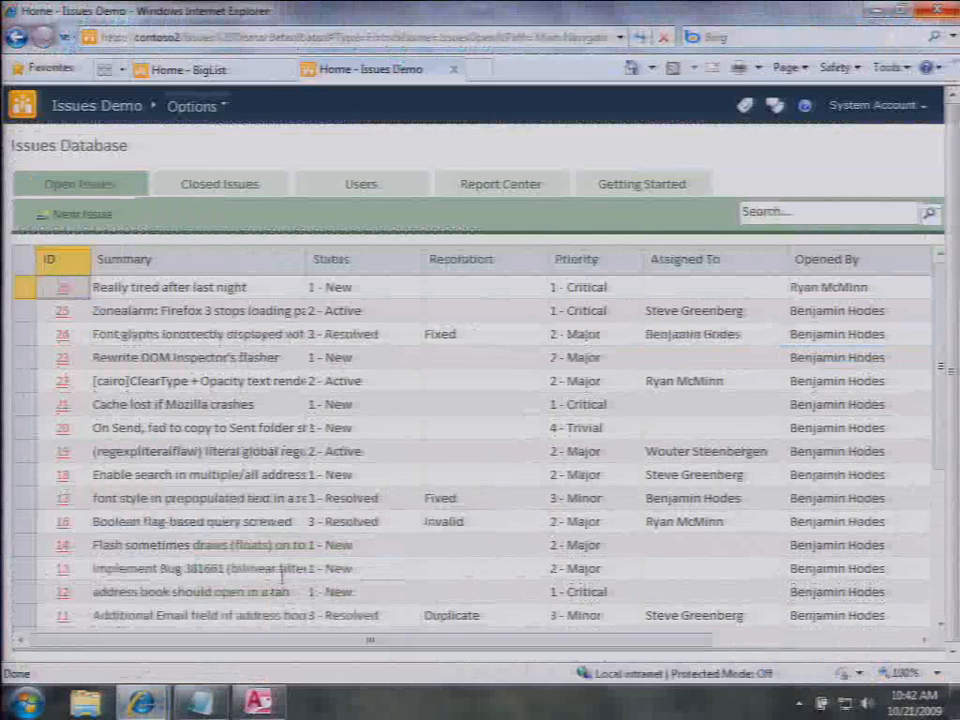
click(71, 215)
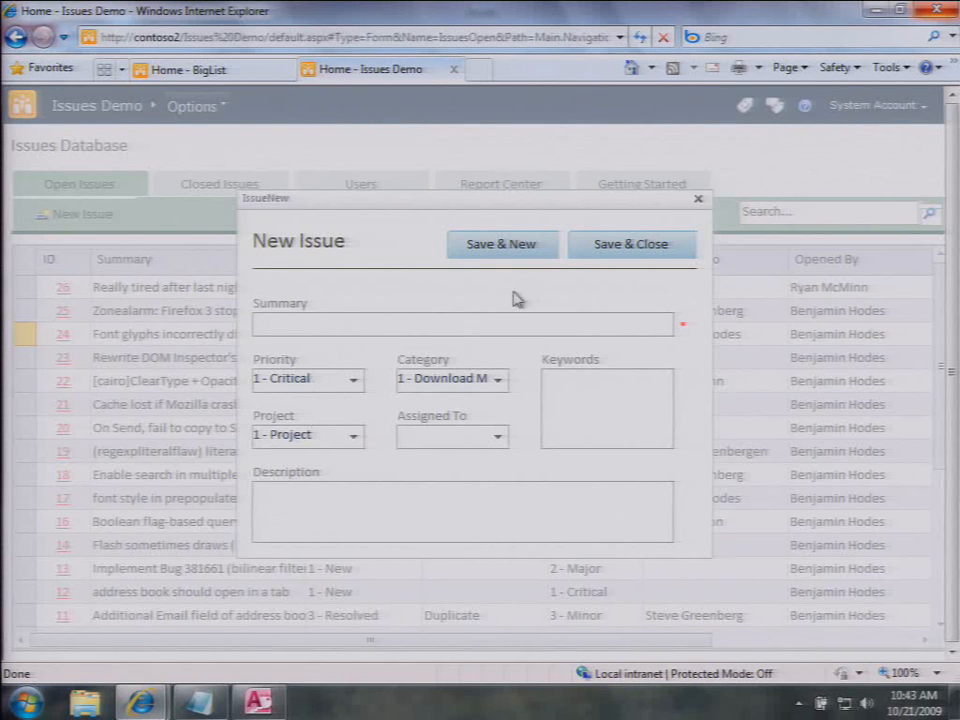
Step: Save a new issue 'Steill really tired', category 3 - General, described 'Need some water'
click(386, 321)
text(S)
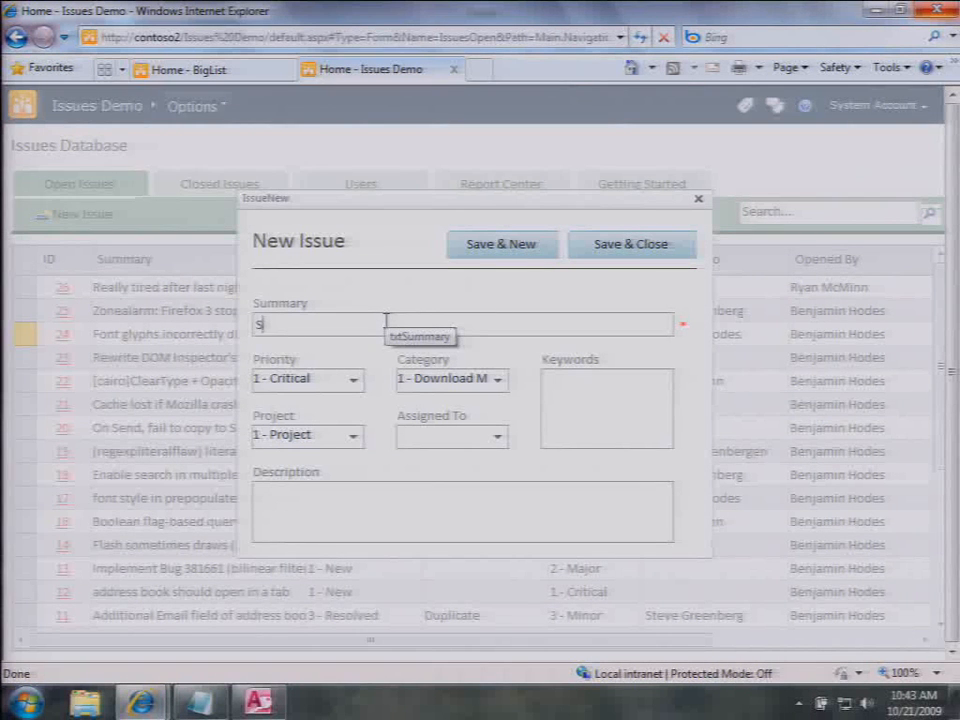
text(teill really)
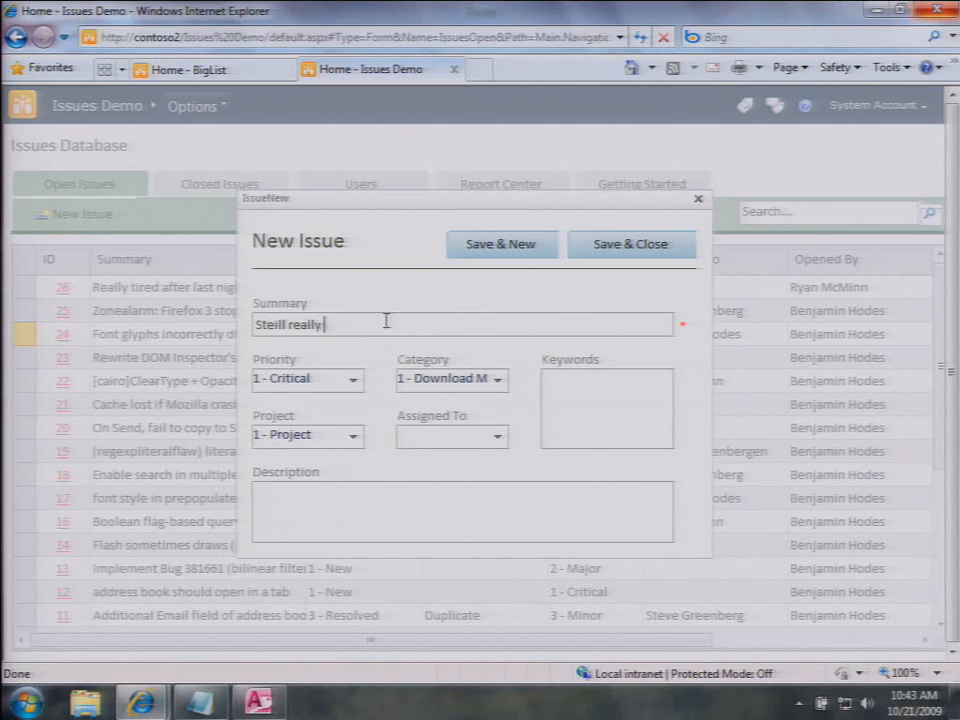
text( tired)
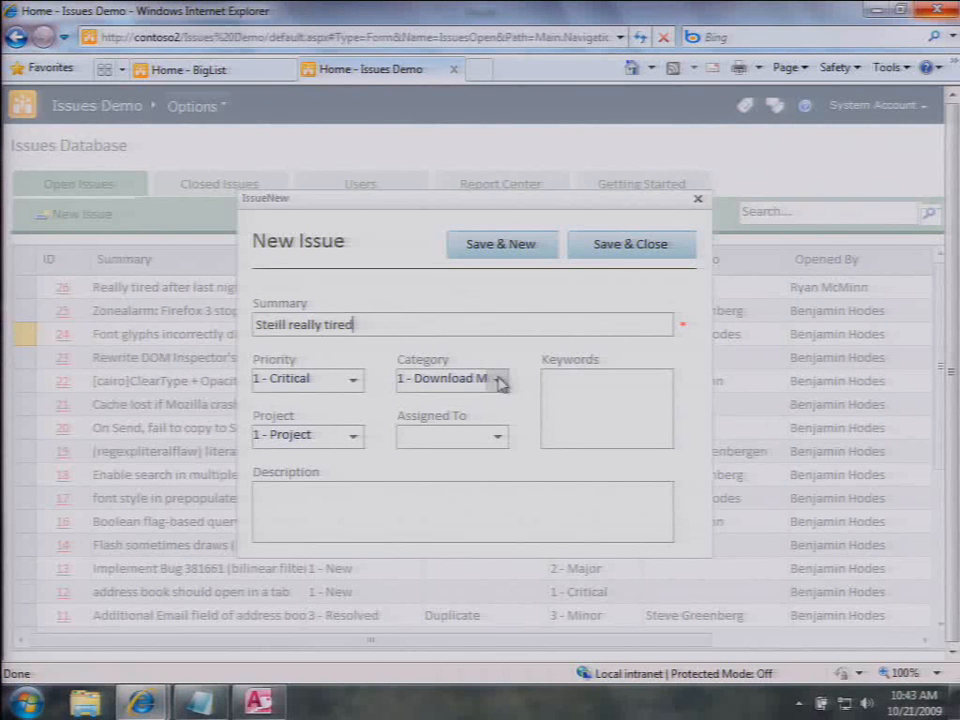
click(500, 382)
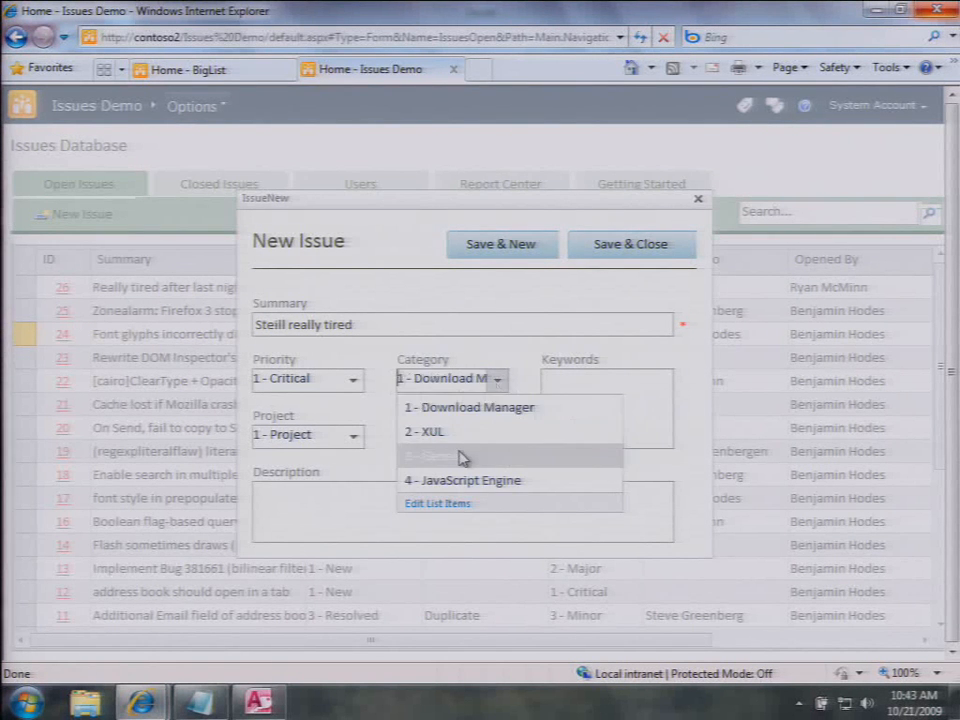
click(462, 456)
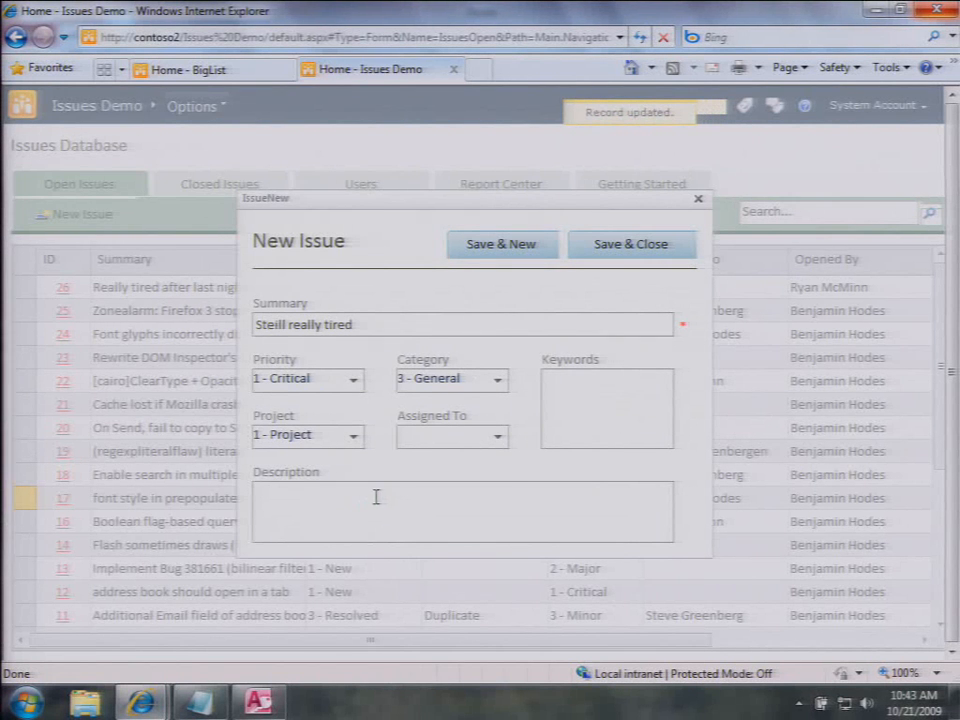
click(500, 438)
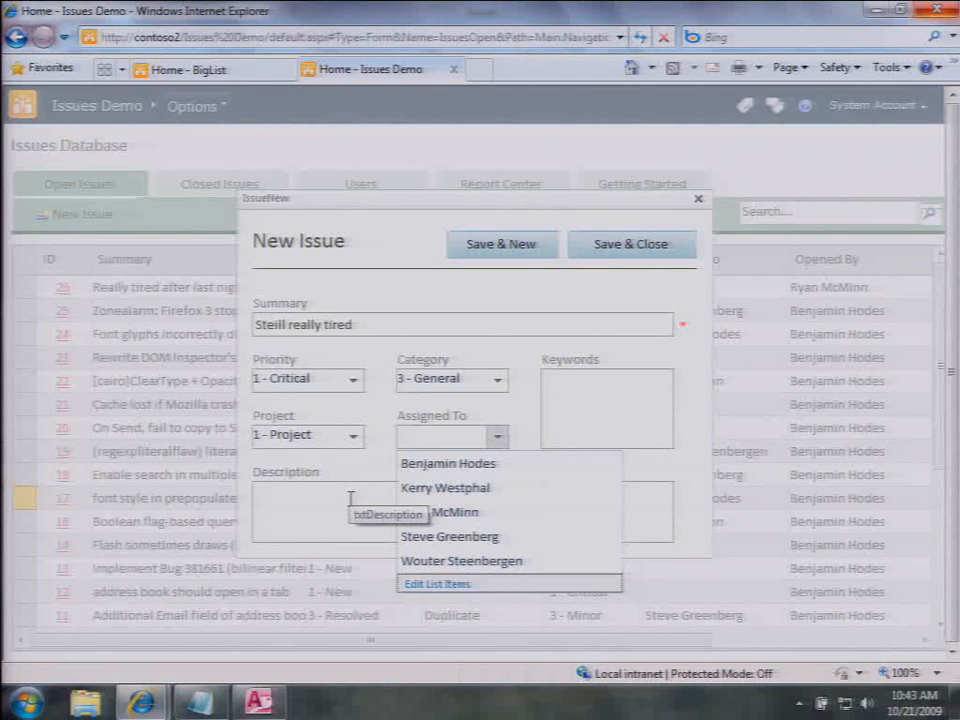
click(327, 442)
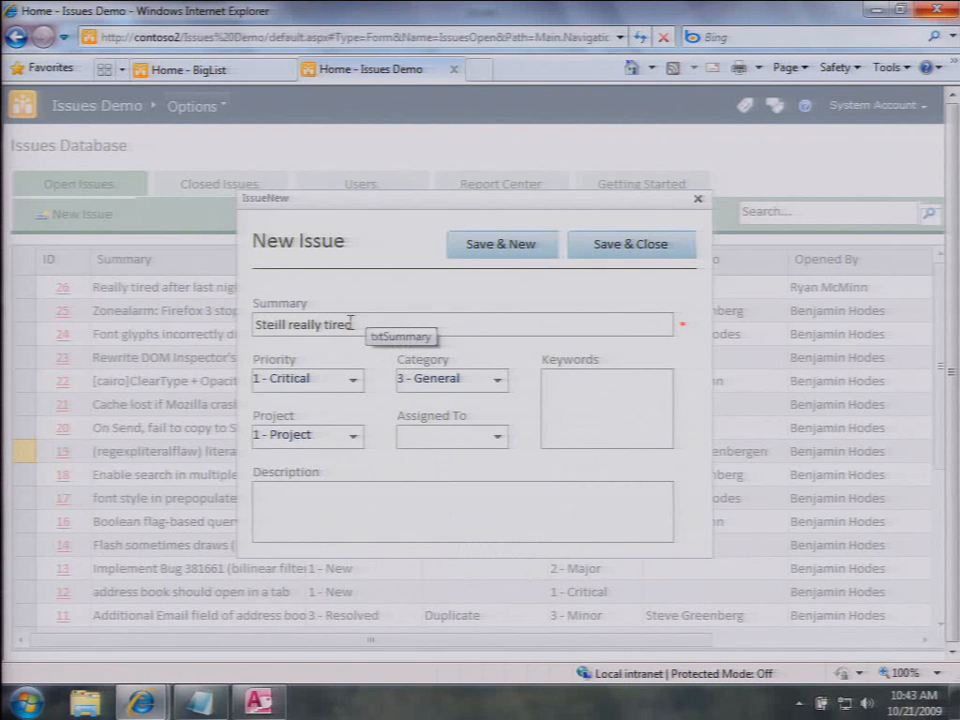
drag(349, 321, 317, 324)
key(Tab)
key(Tab)
key(Tab)
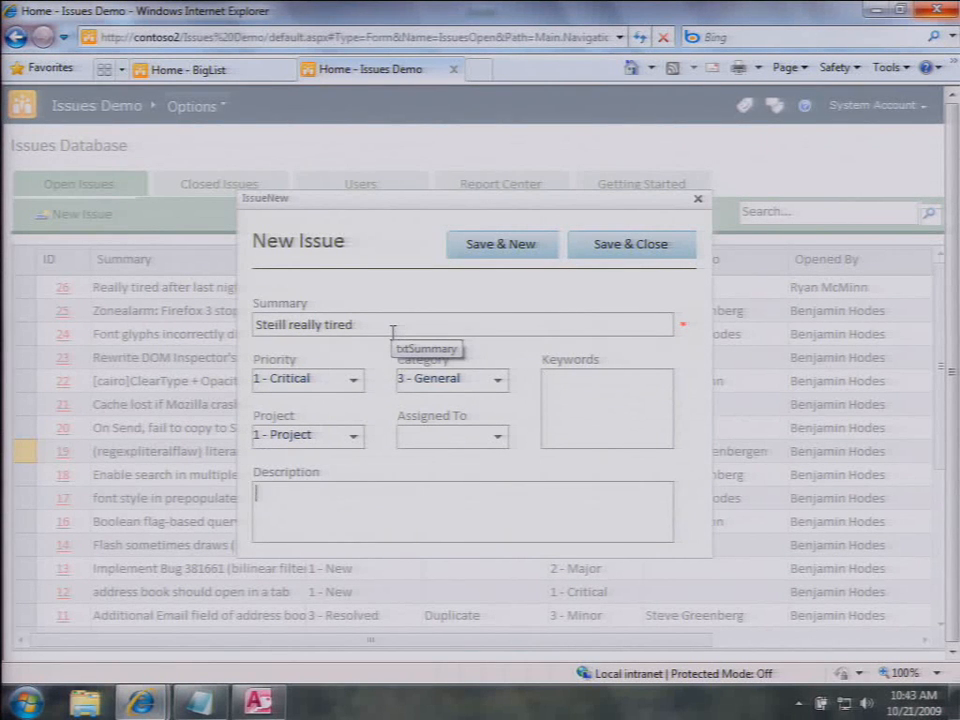
text(N)
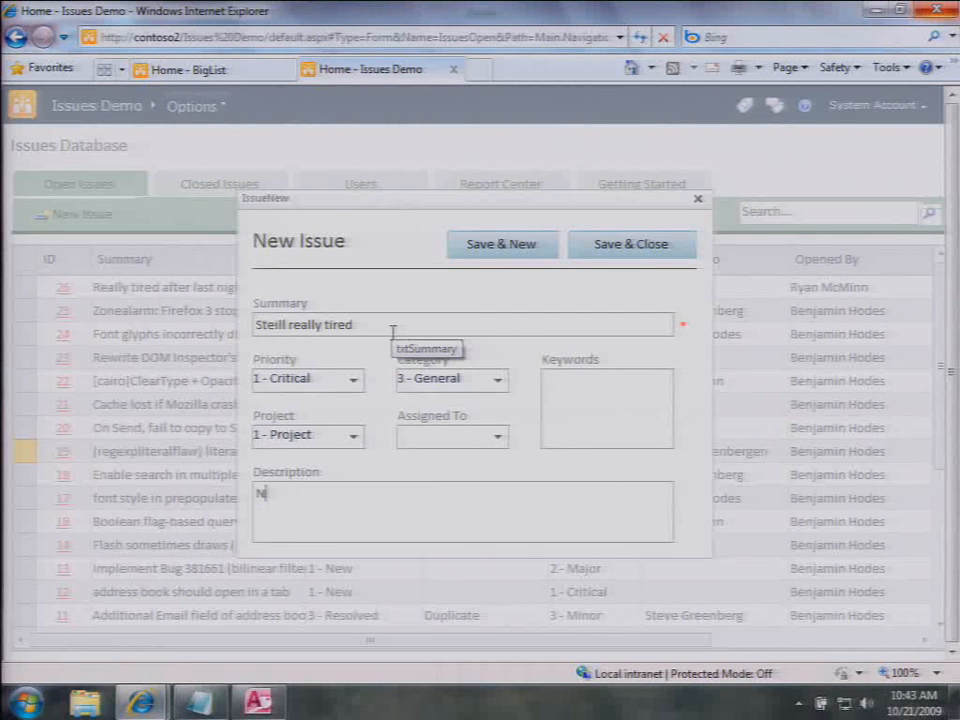
text(eed some water)
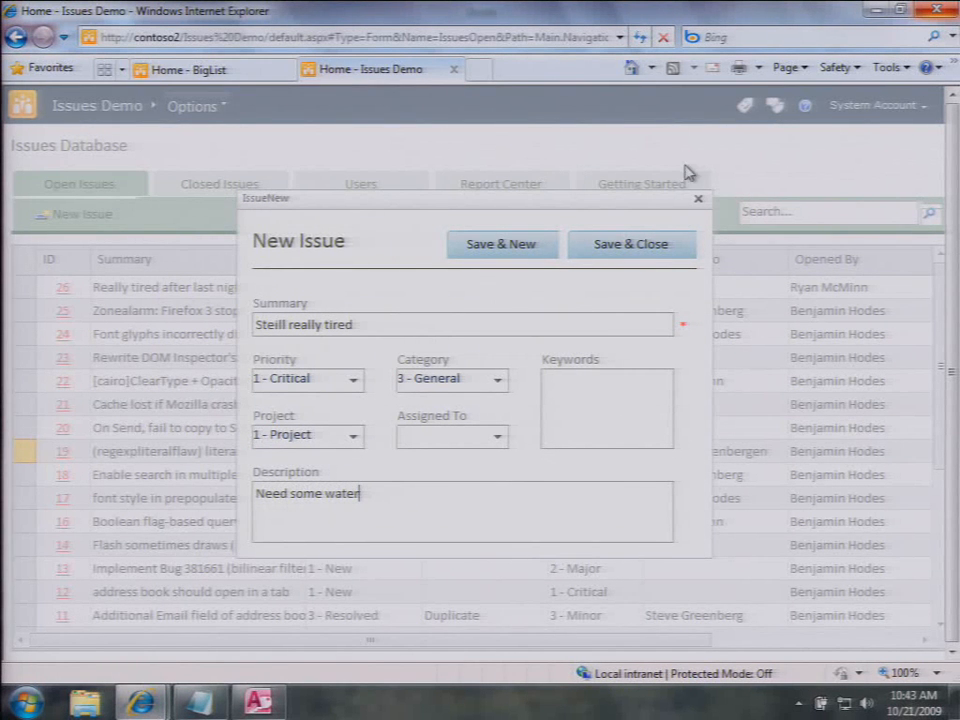
click(654, 243)
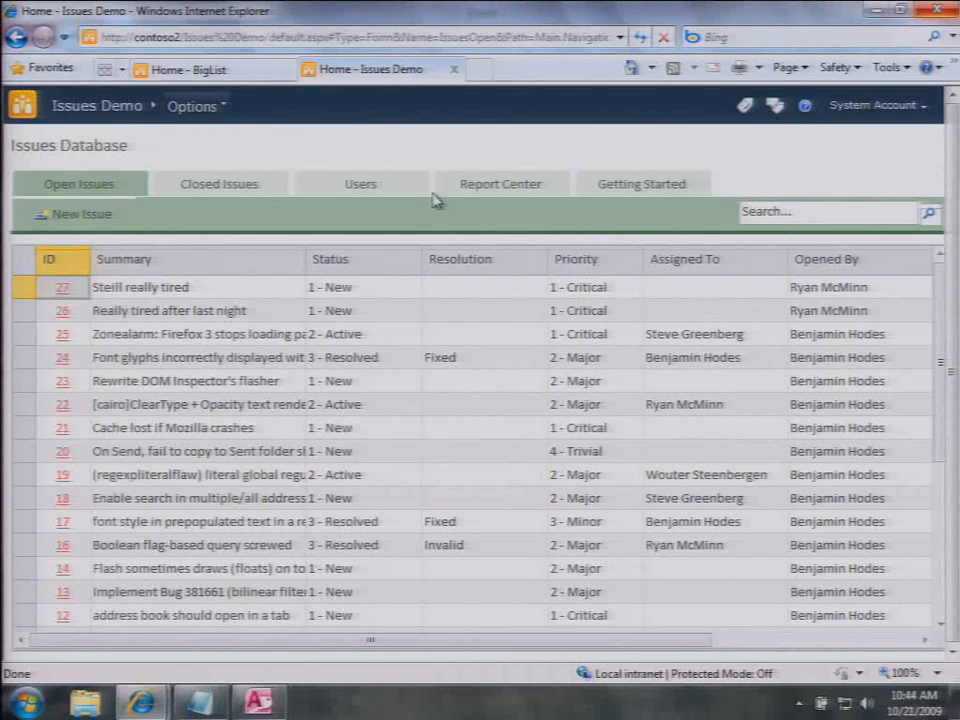
Step: Review issue 27's details, then switch back to the desktop Access window
click(63, 288)
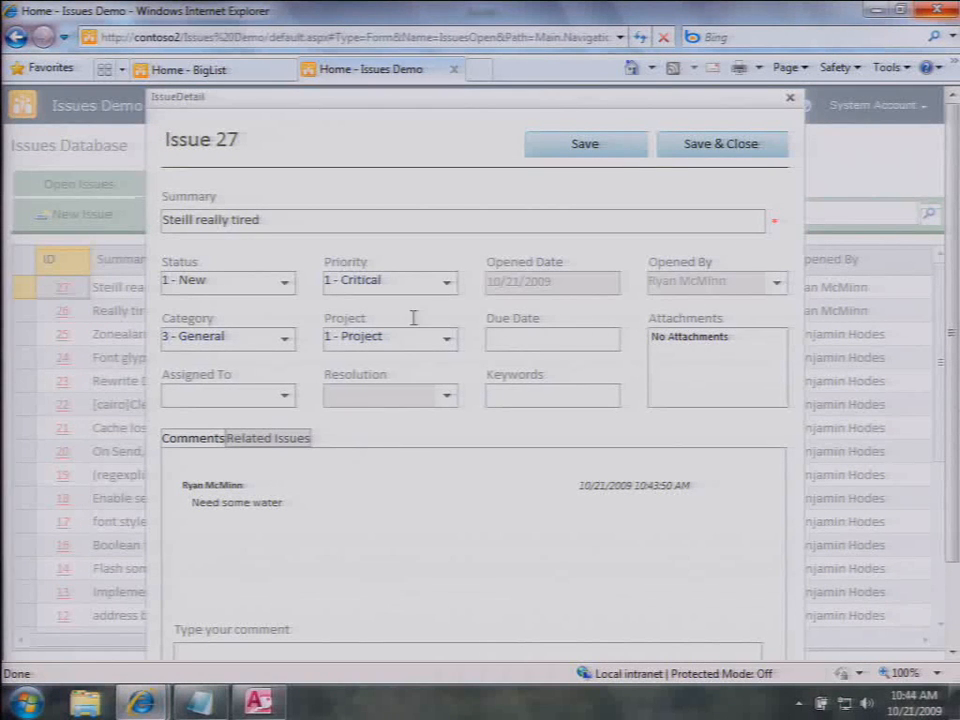
click(789, 102)
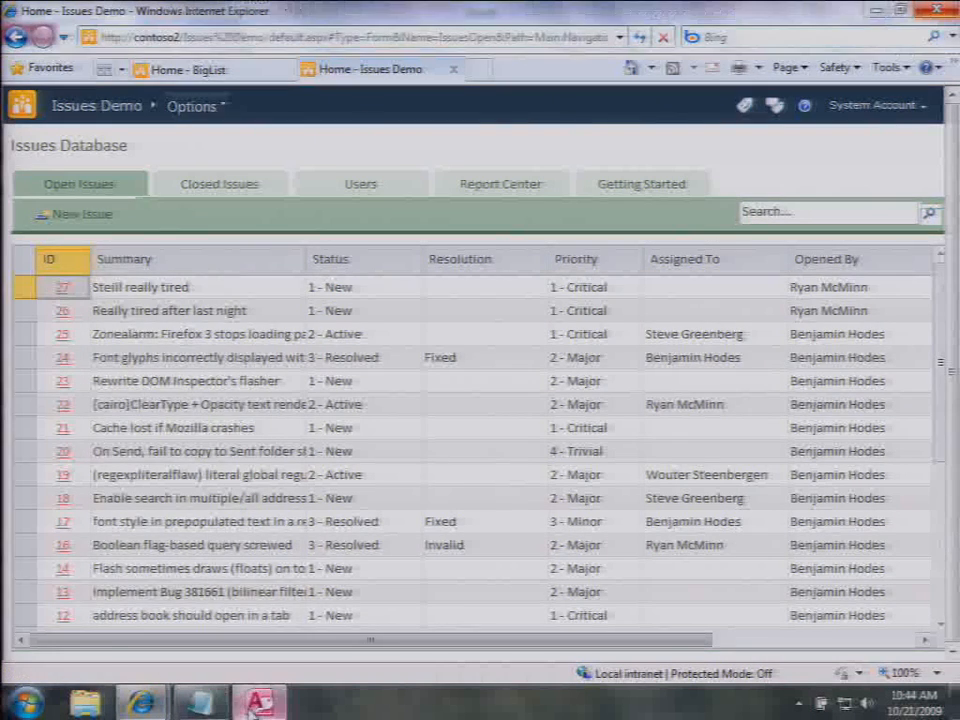
click(256, 703)
Step: In Layout View, review the New Issue button's login-checking On Click macro, then close it
click(20, 78)
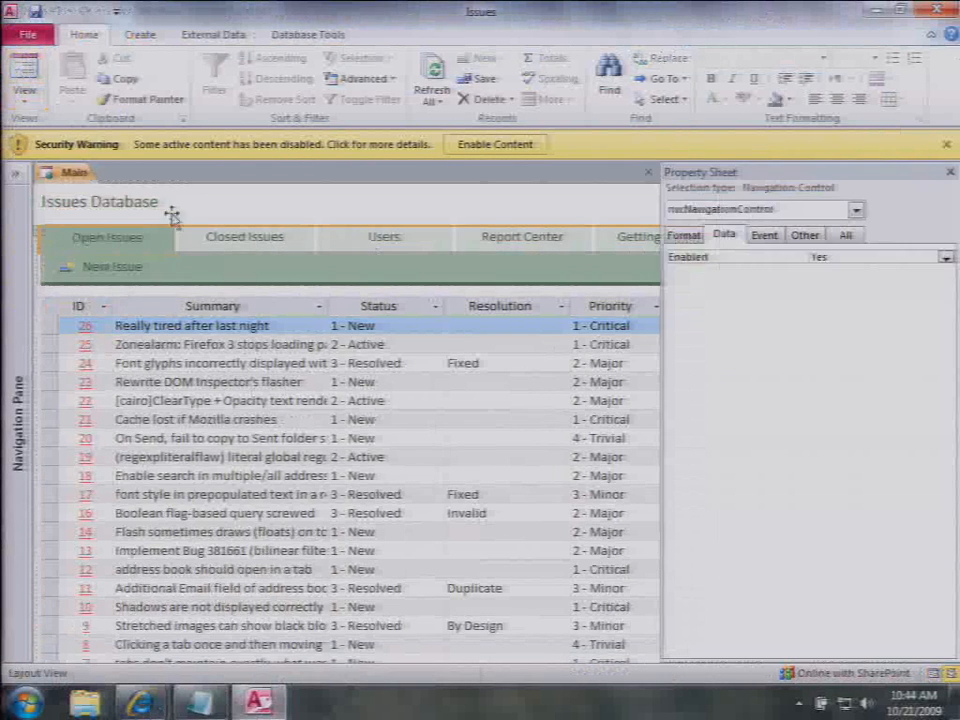
right_click(90, 268)
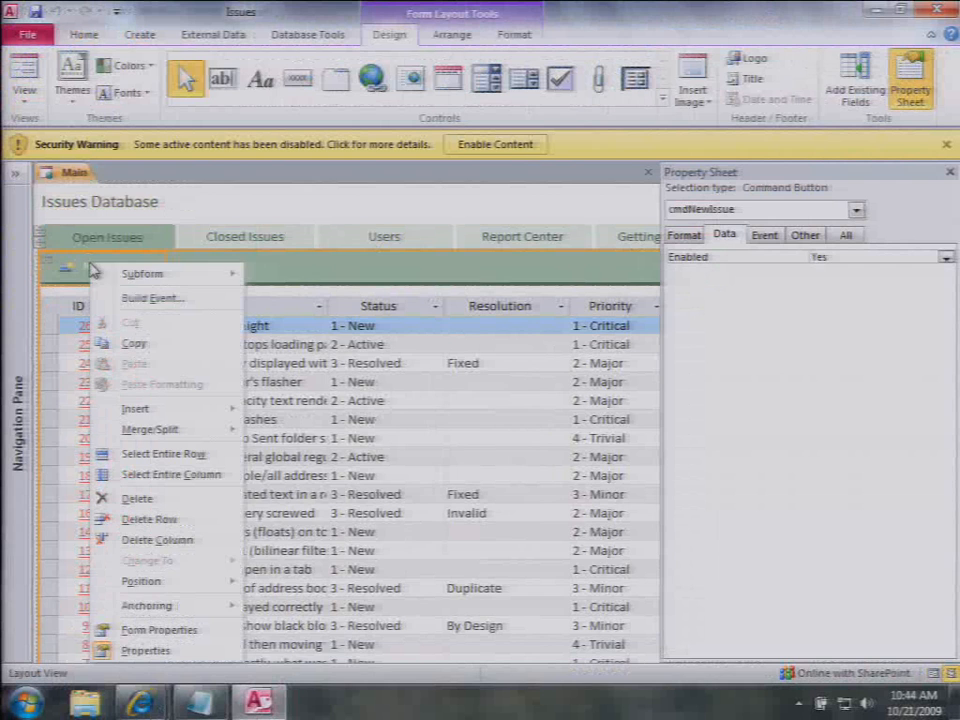
click(150, 298)
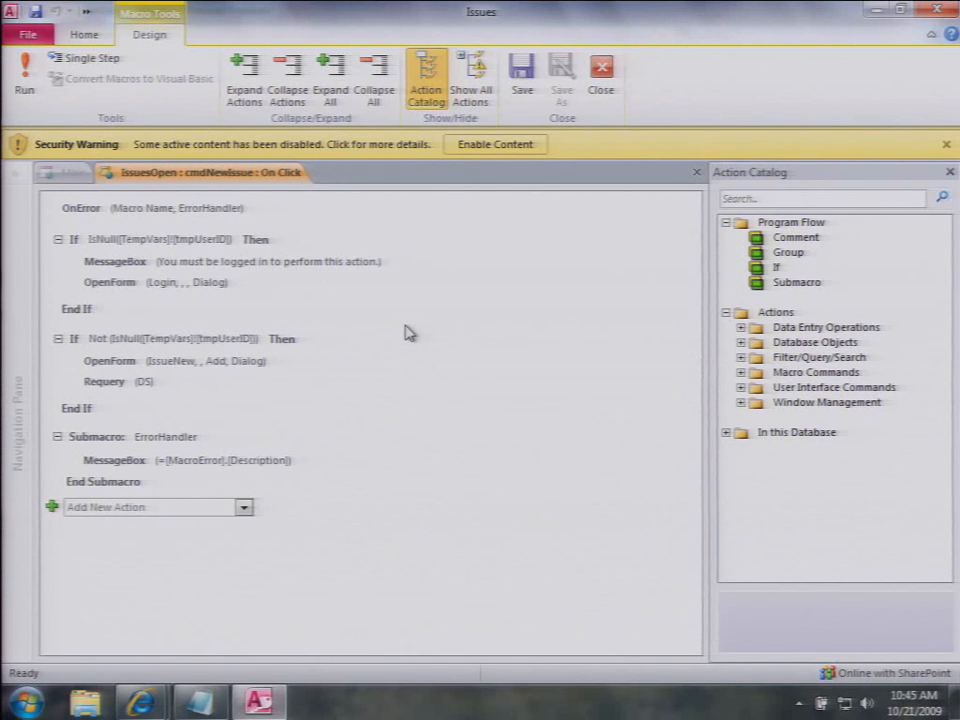
mouse_move(407, 332)
click(699, 174)
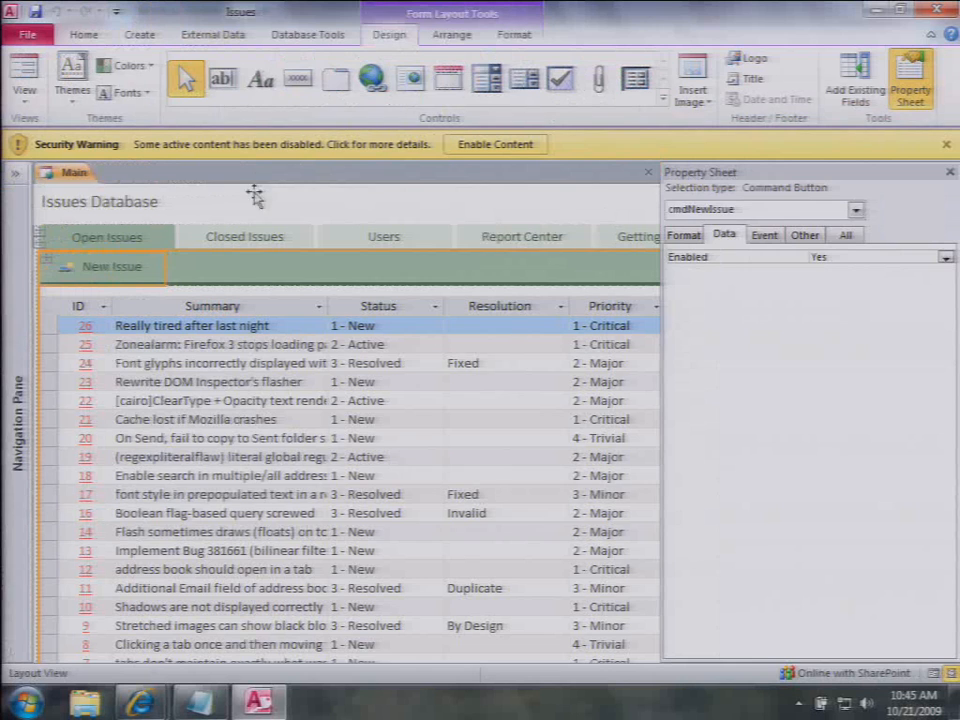
Step: Back in Form View, start a new issue and log in as one of the listed users
click(22, 70)
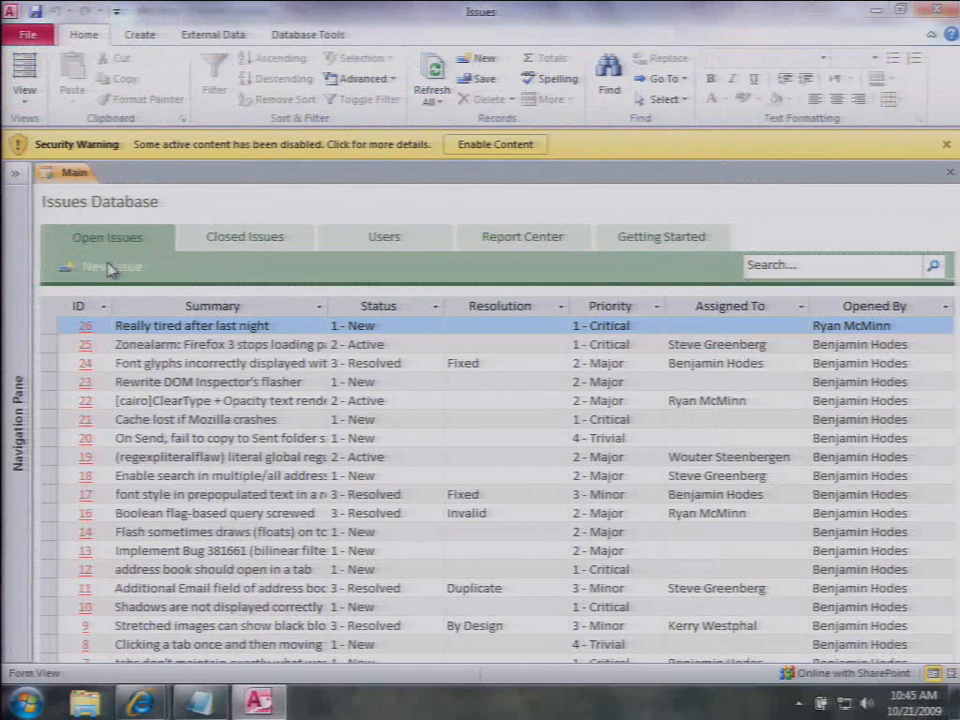
click(110, 268)
click(482, 288)
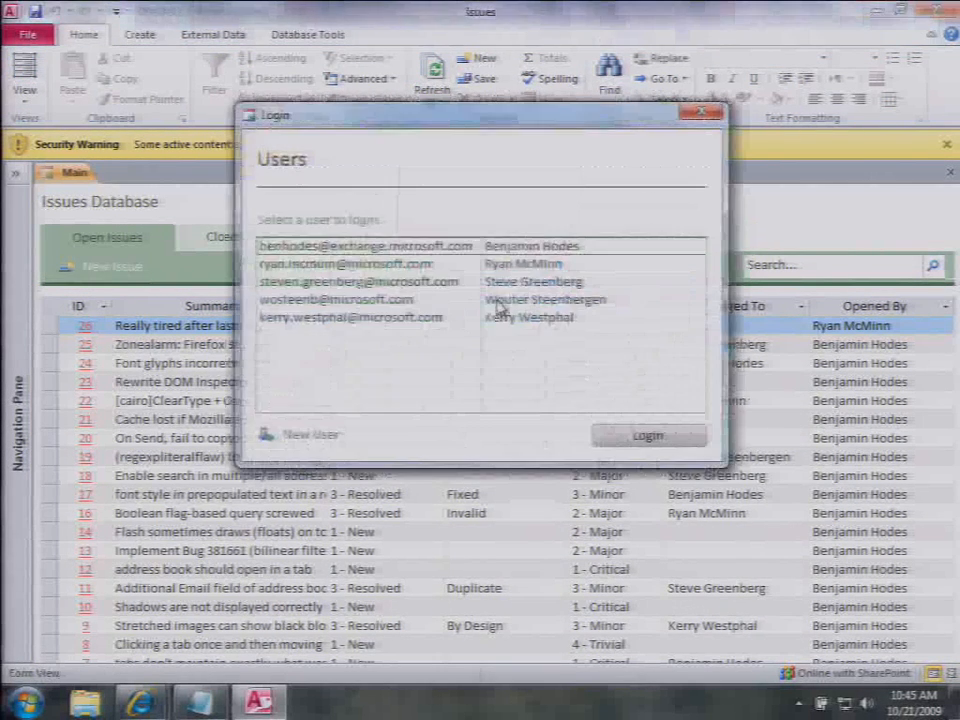
double_click(497, 283)
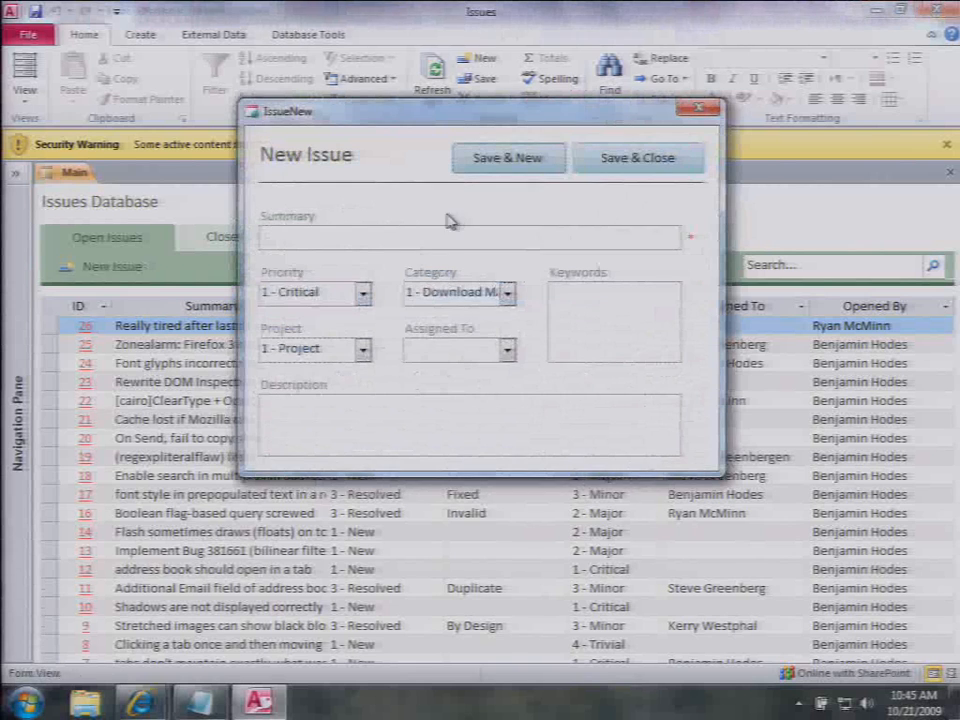
Step: Review the IssueNew Save & Close button's On Click macro in Layout View, then close it
right_click(381, 158)
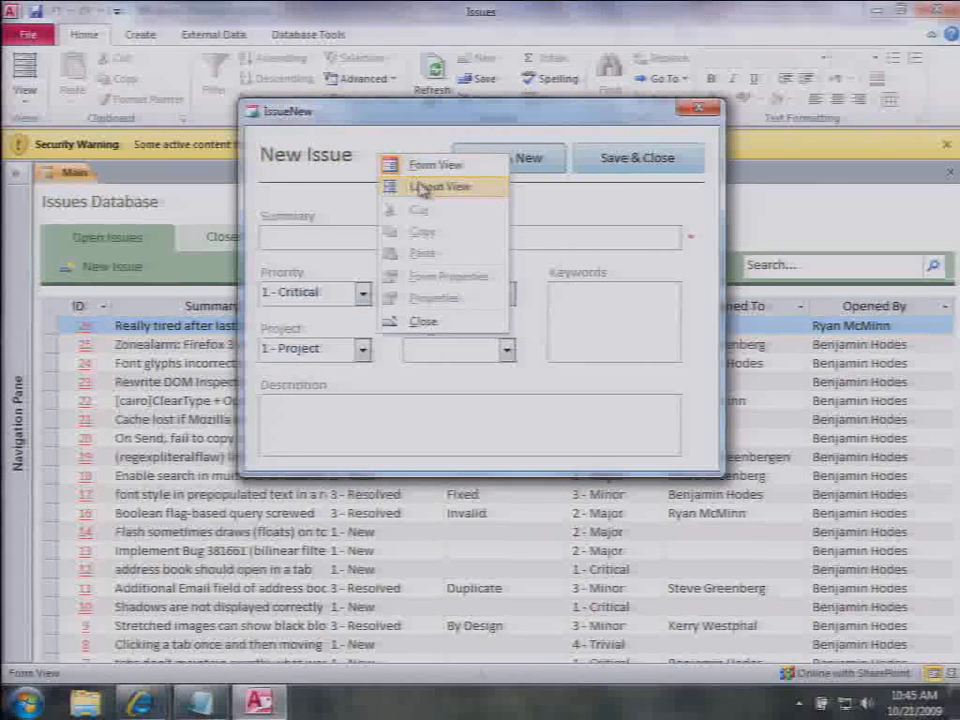
click(421, 186)
right_click(425, 216)
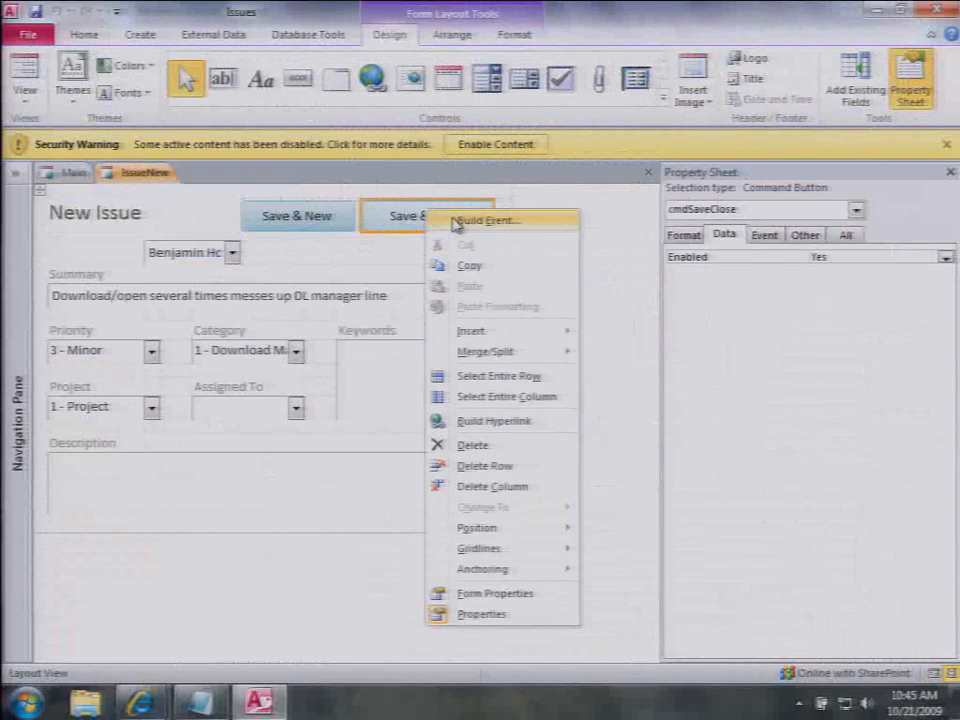
click(441, 220)
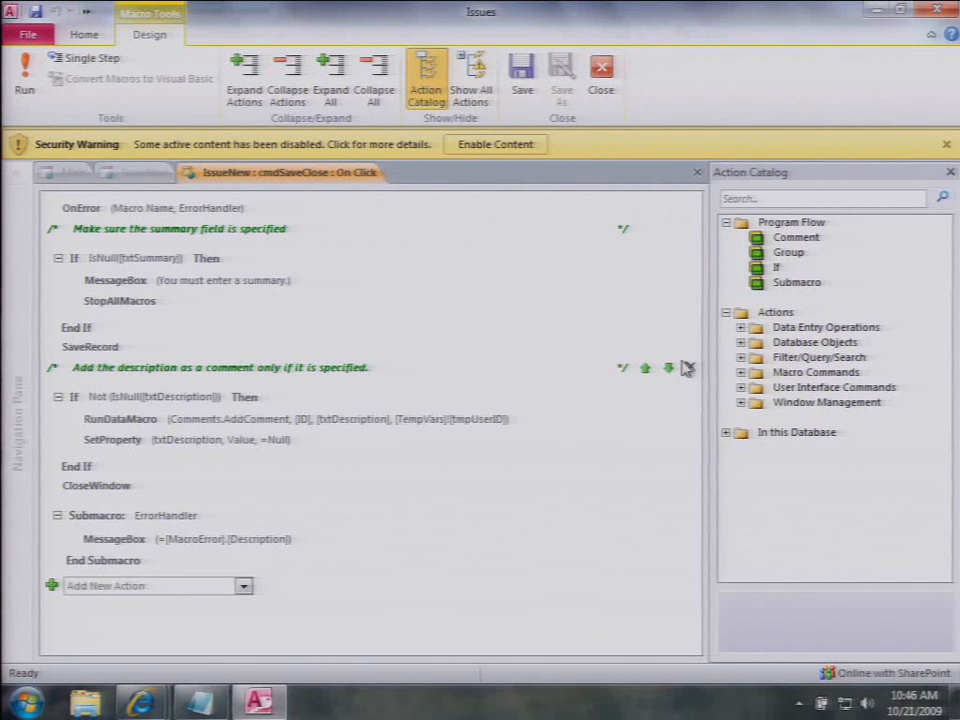
click(699, 174)
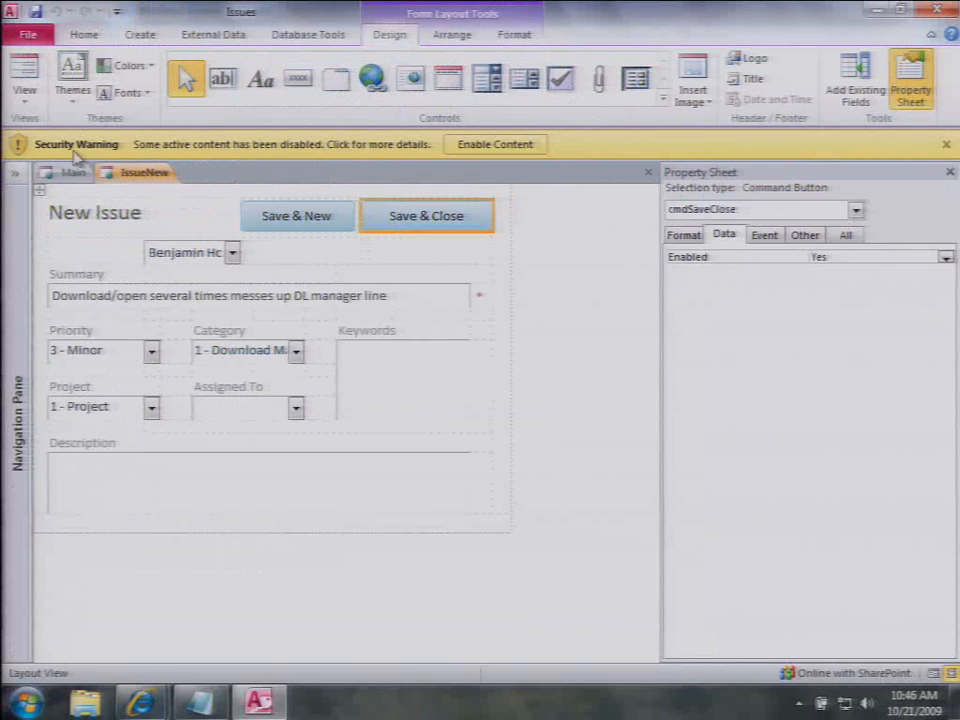
Step: Open the Comments table from the Navigation Pane
click(15, 173)
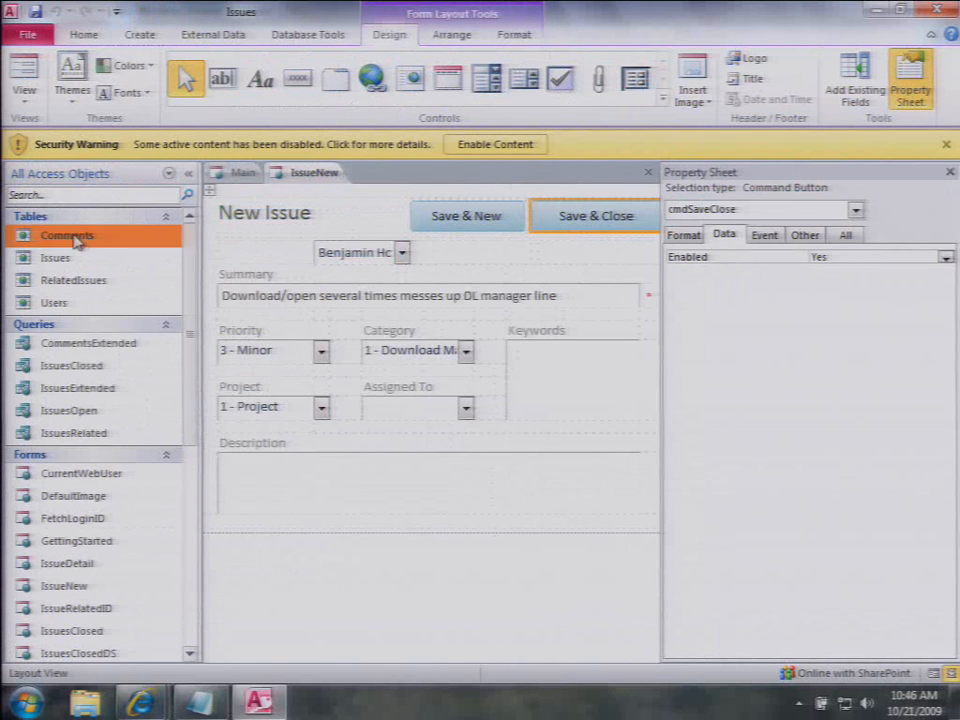
right_click(76, 240)
click(95, 245)
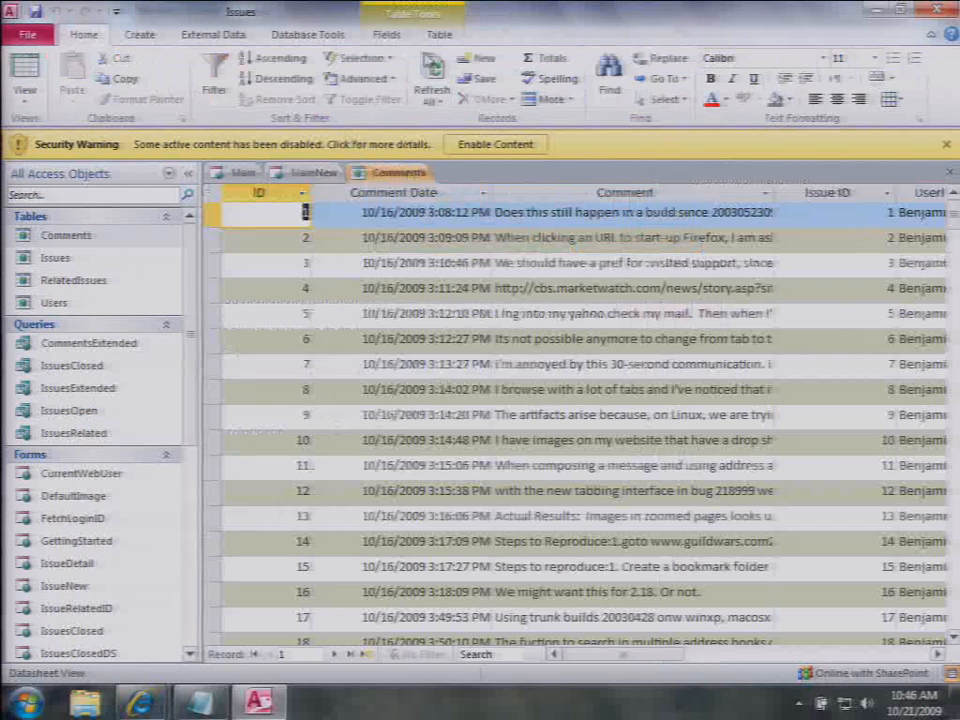
Step: Open the Comments table's AddComment named data macro for editing
click(438, 34)
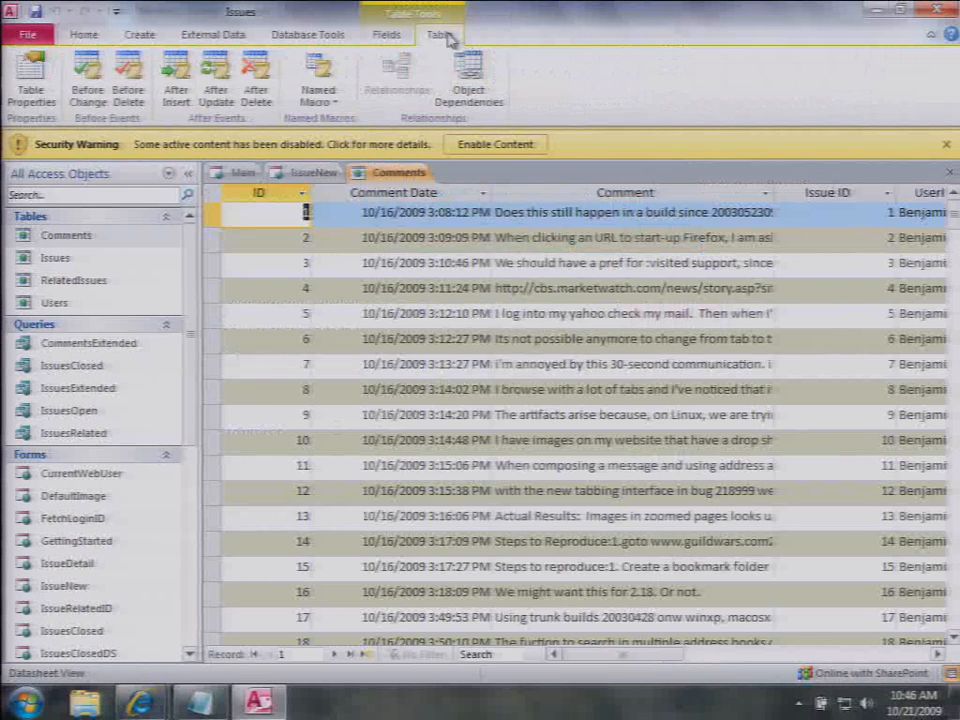
click(310, 103)
mouse_move(318, 183)
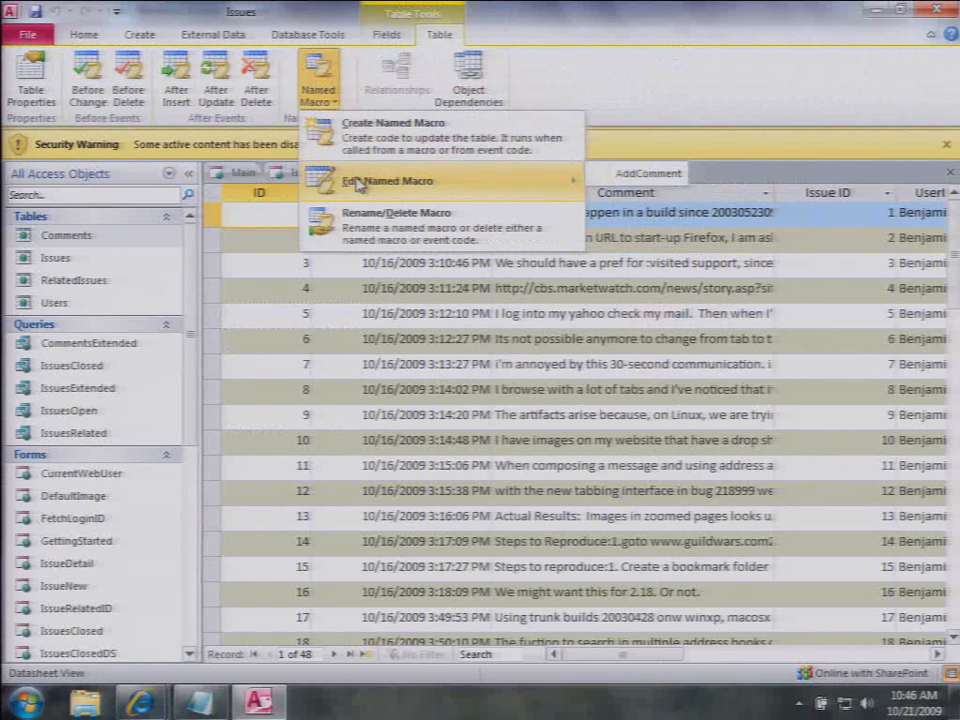
click(634, 94)
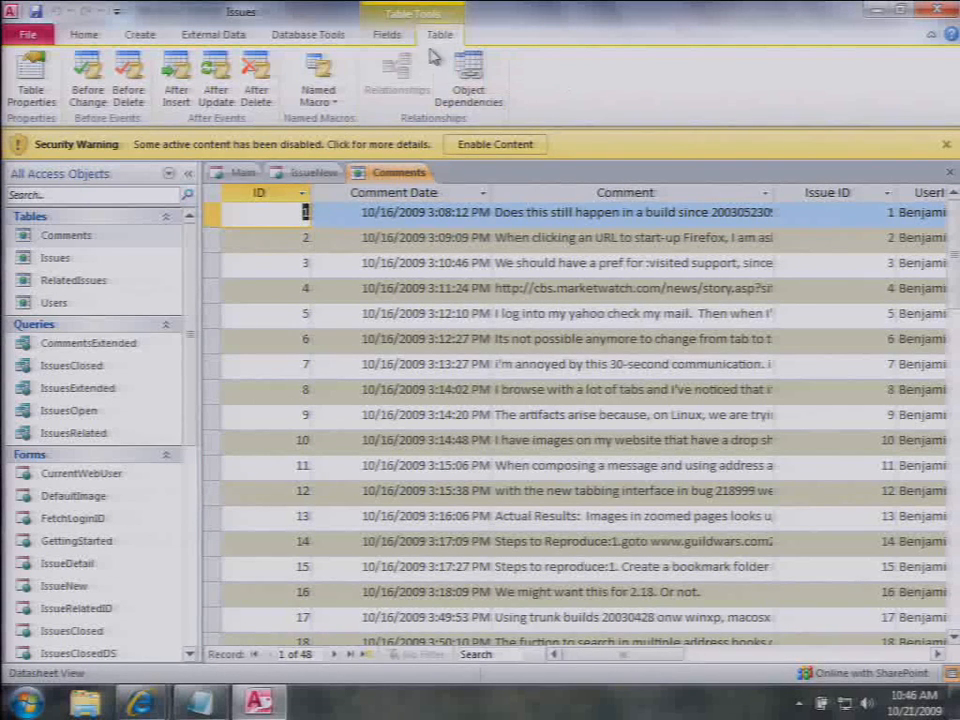
click(326, 90)
mouse_move(383, 183)
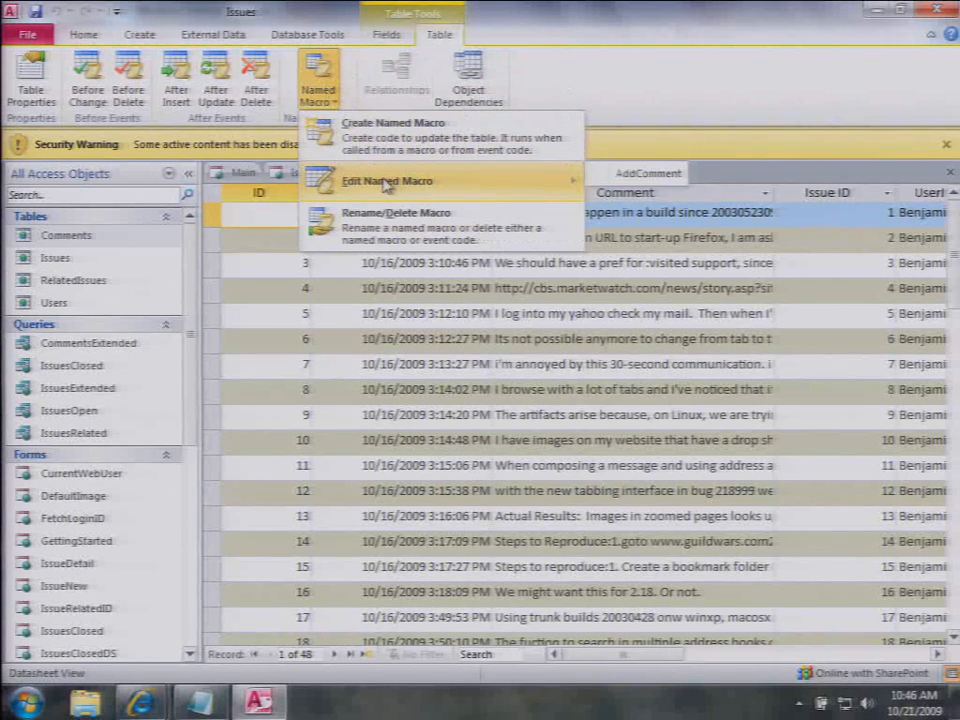
click(648, 173)
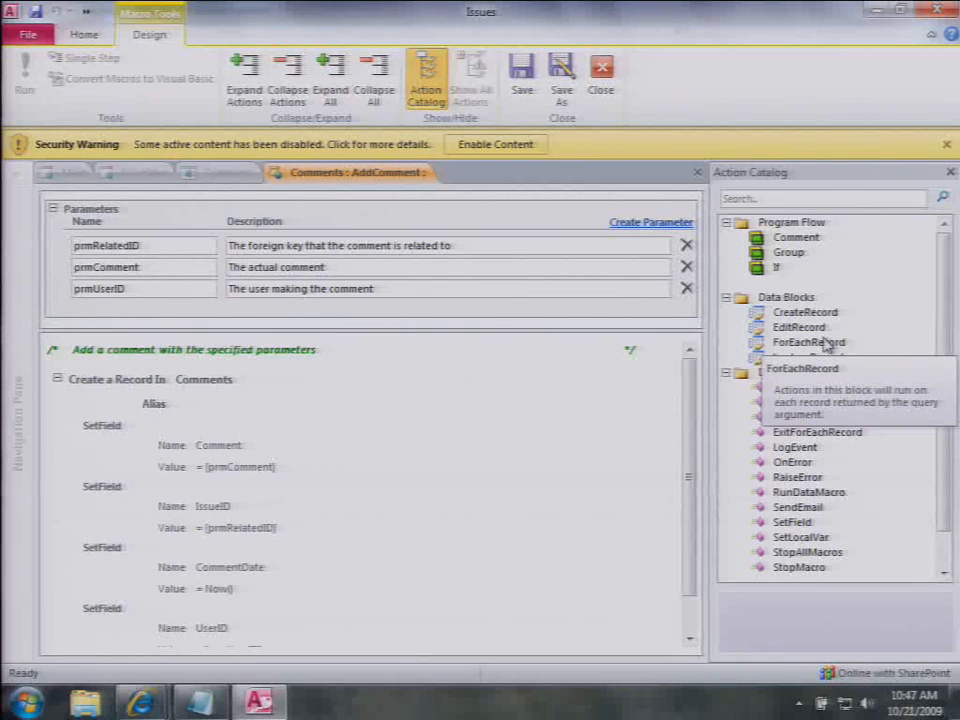
Step: Close the AddComment macro, the Comments table and the New Issue form
click(698, 172)
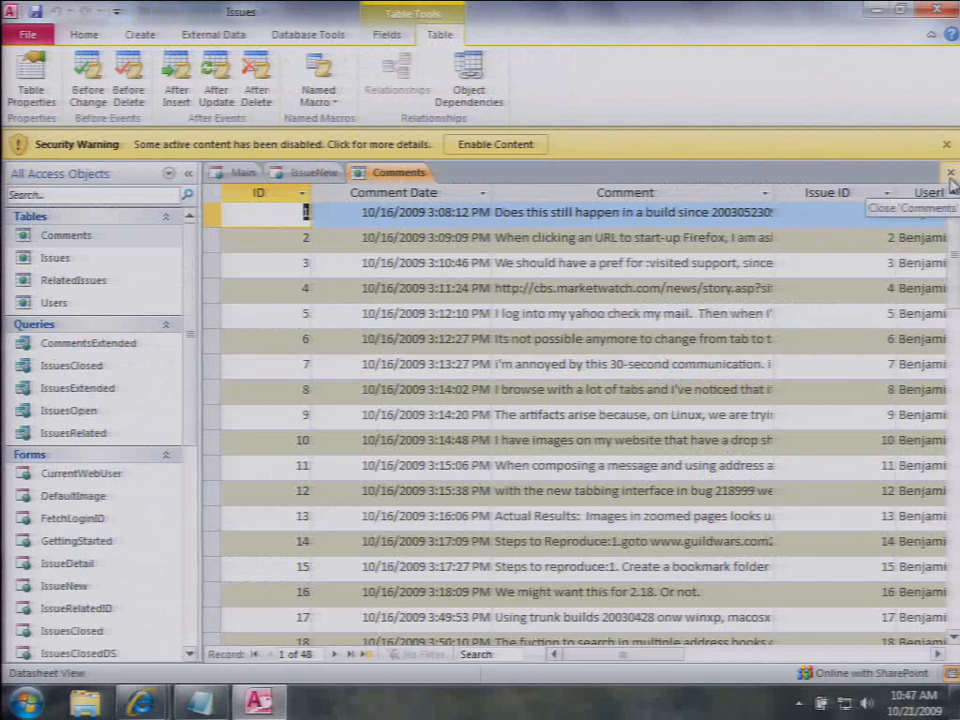
click(951, 178)
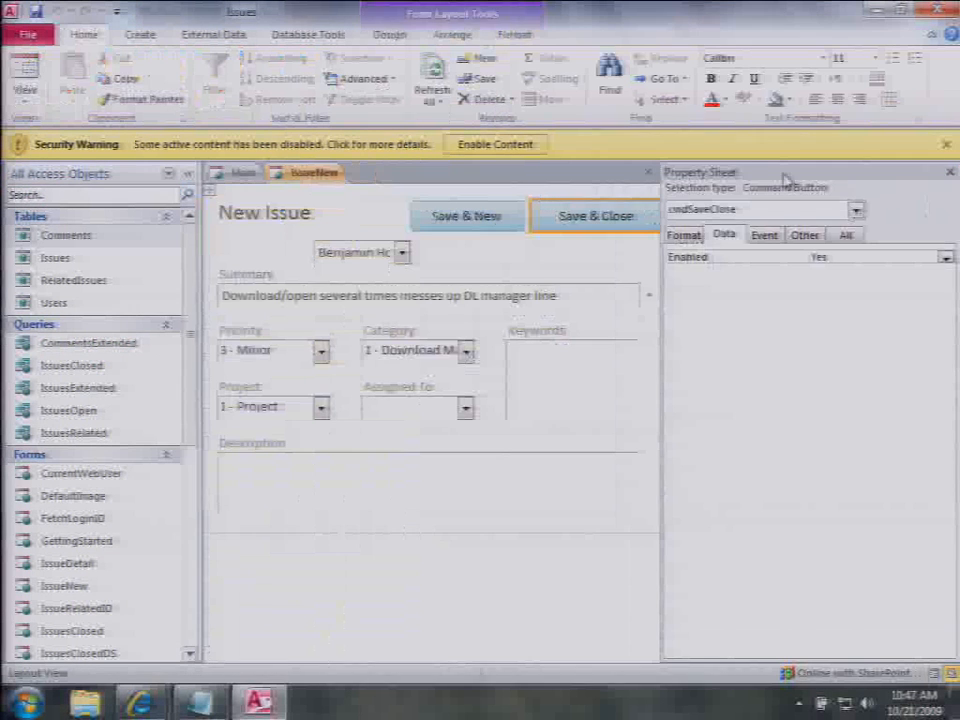
click(650, 175)
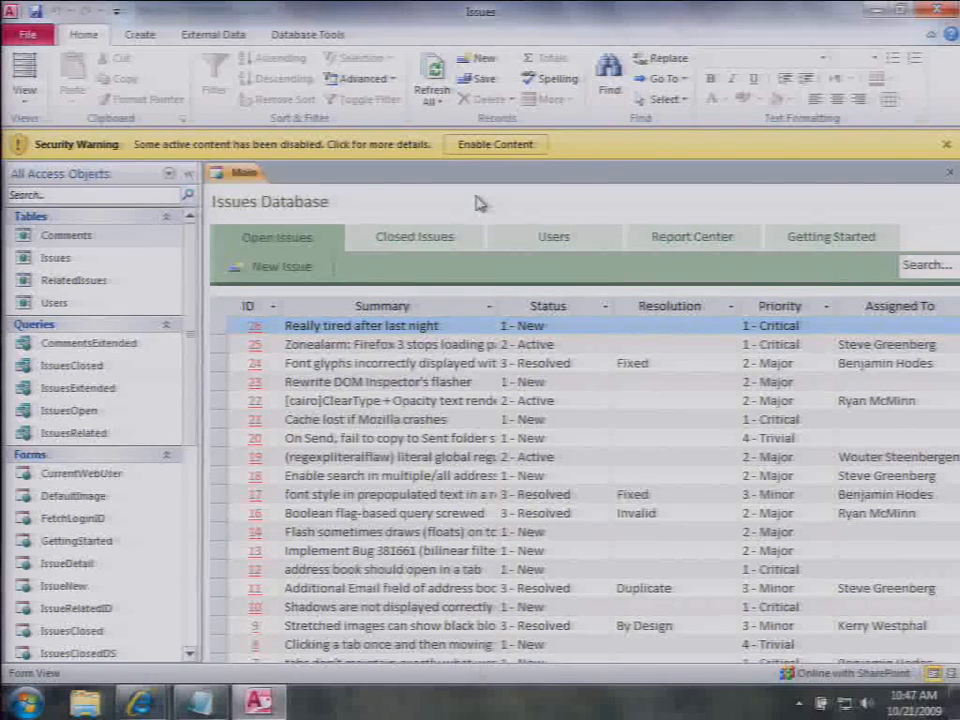
Step: Bring the Issues Demo web app forward and open issue 26
mouse_move(141, 700)
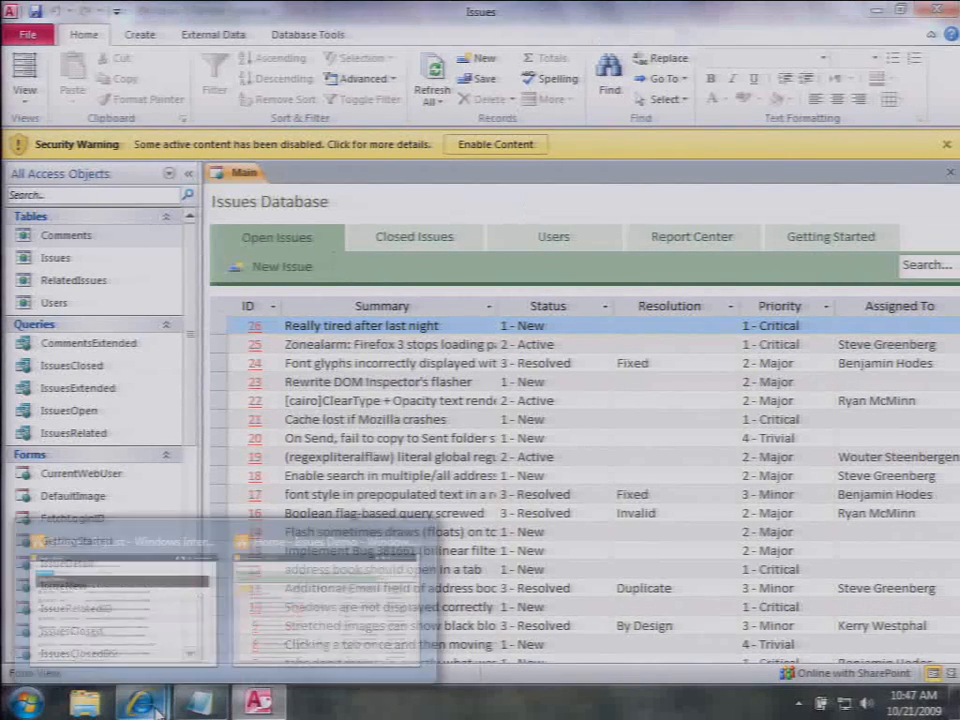
click(259, 627)
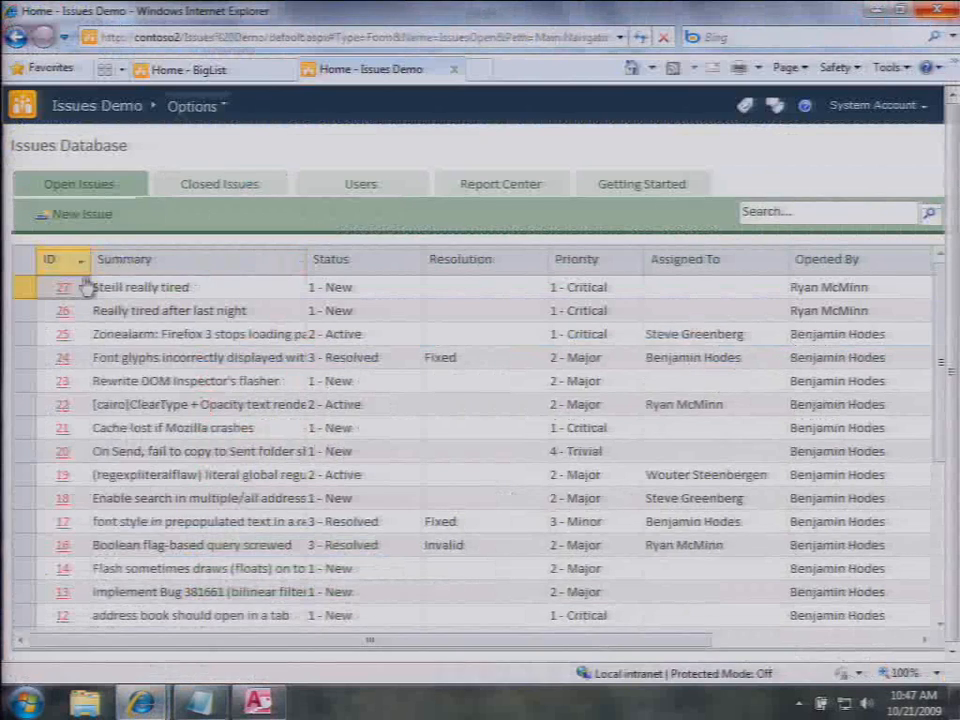
click(63, 311)
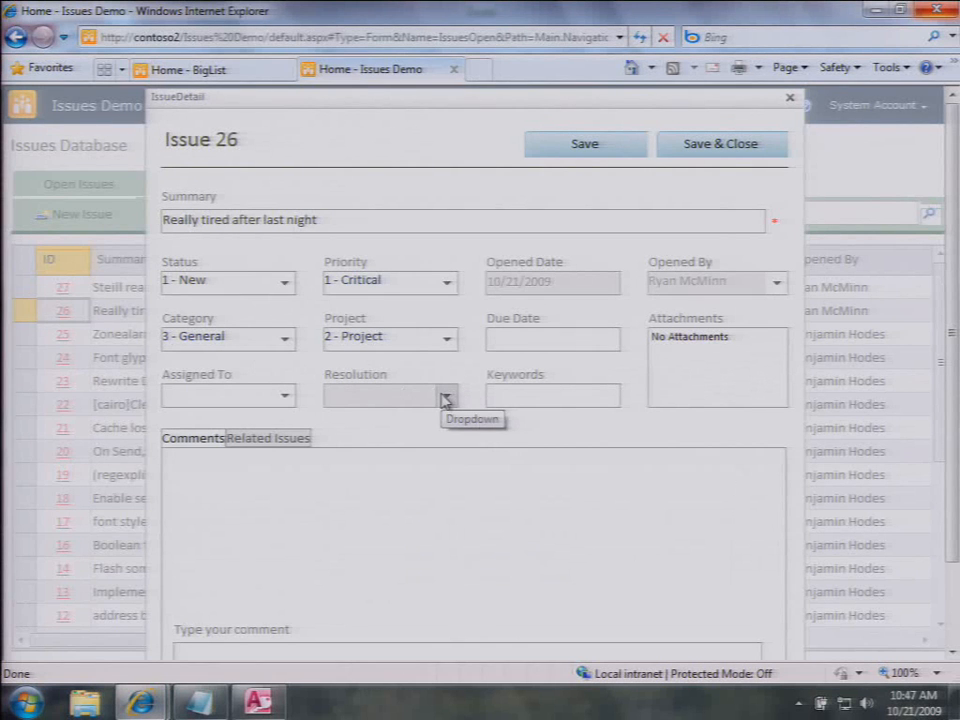
Step: Set issue 26 to Status 3 - Resolved, Resolution By Design, save, and return to Access
click(286, 282)
click(263, 360)
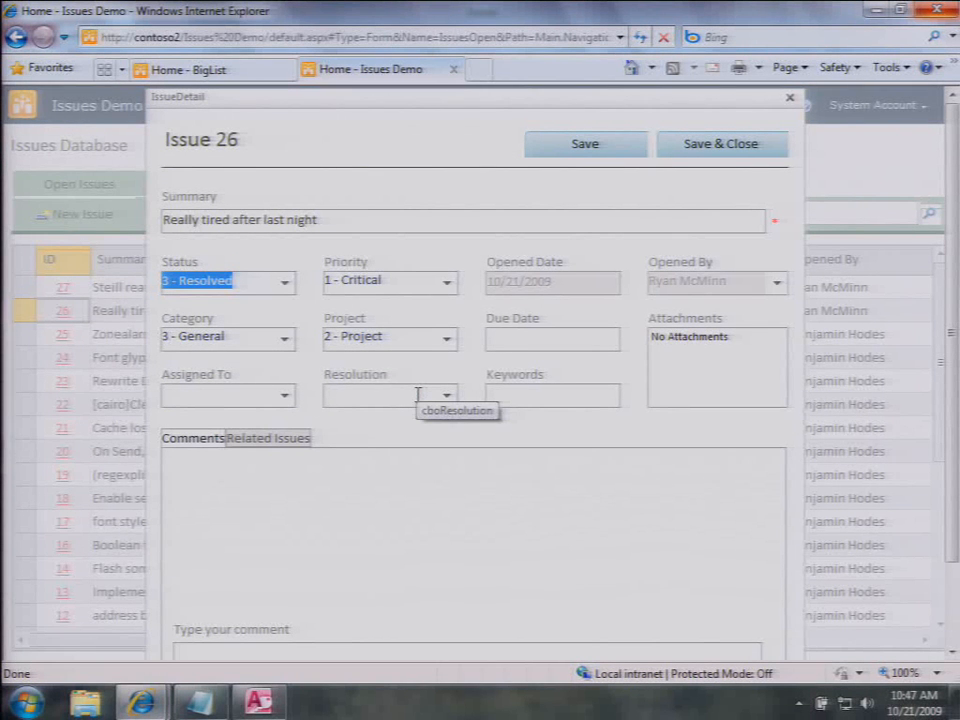
click(445, 397)
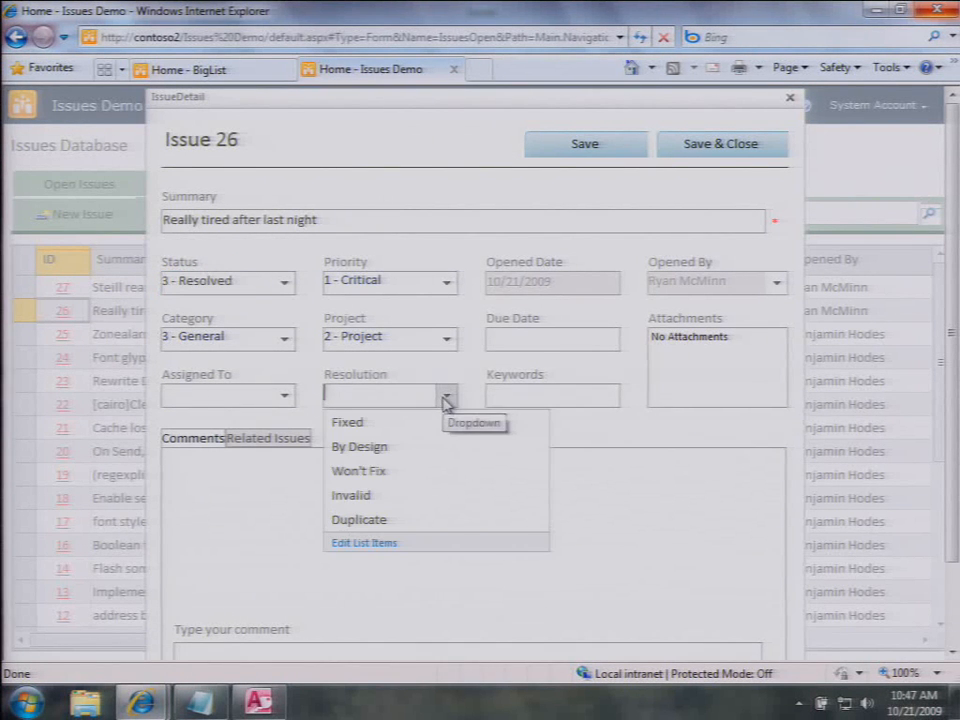
click(400, 447)
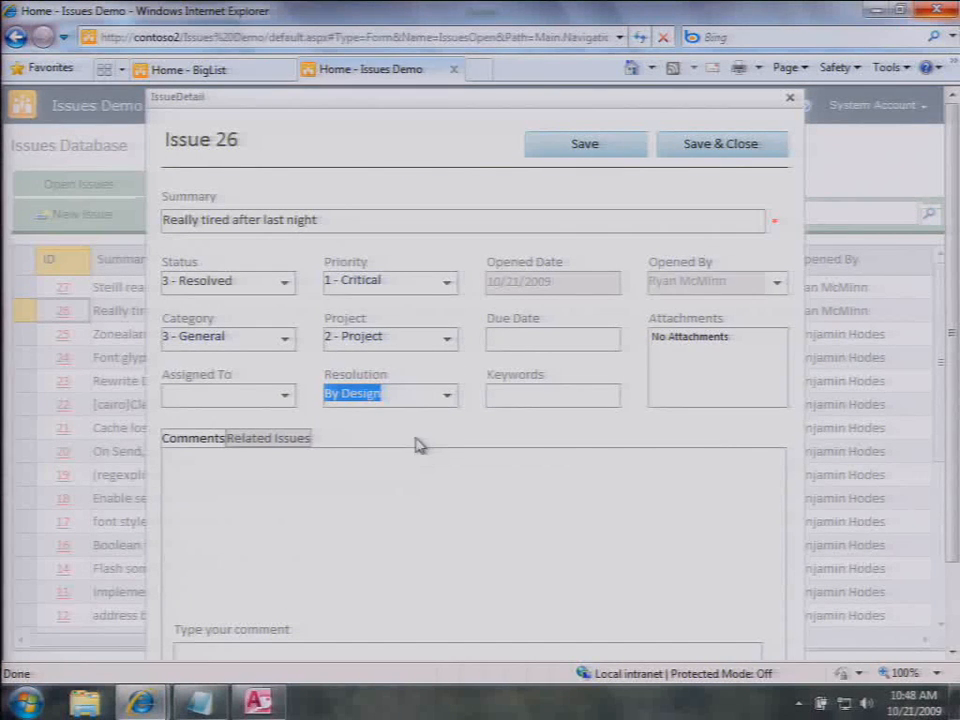
click(714, 147)
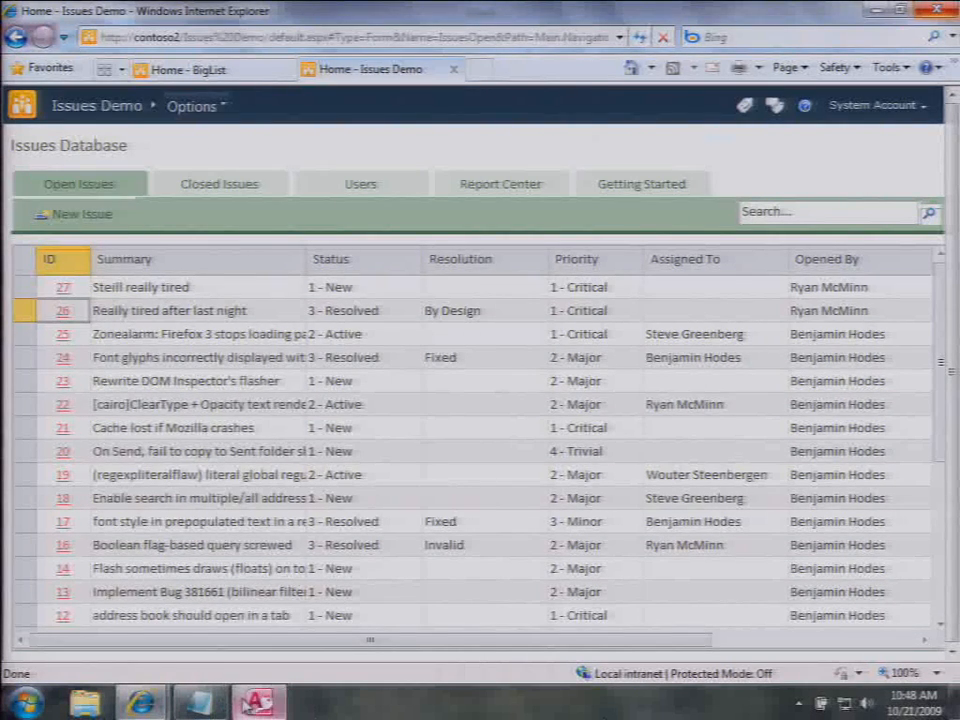
click(257, 703)
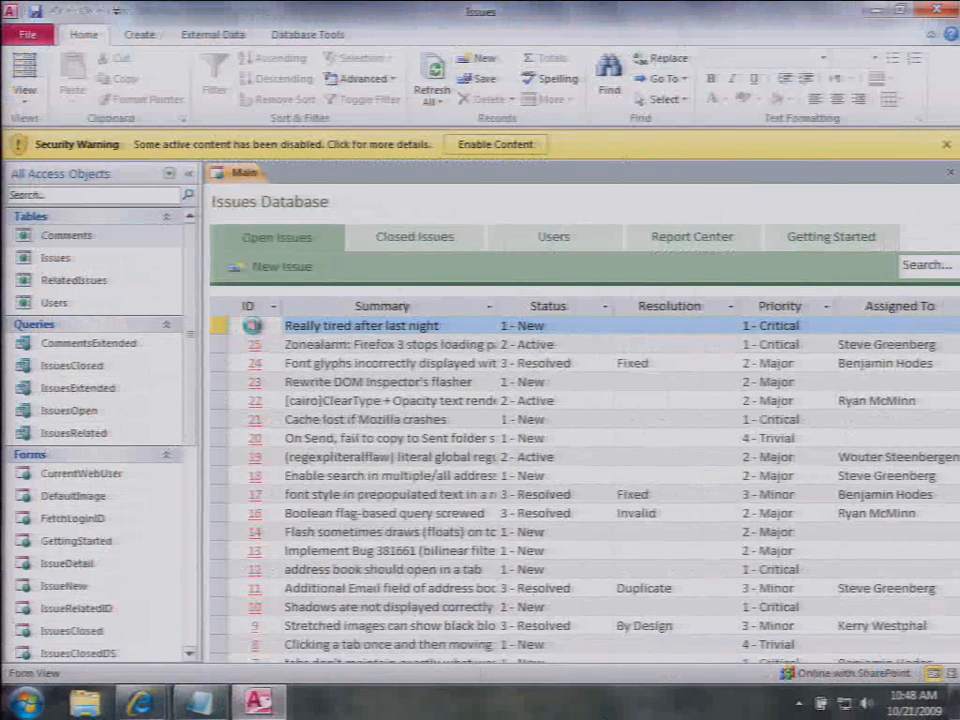
Step: Open issue 26 in Layout View and review the Status field's After Update macro
click(252, 325)
right_click(304, 11)
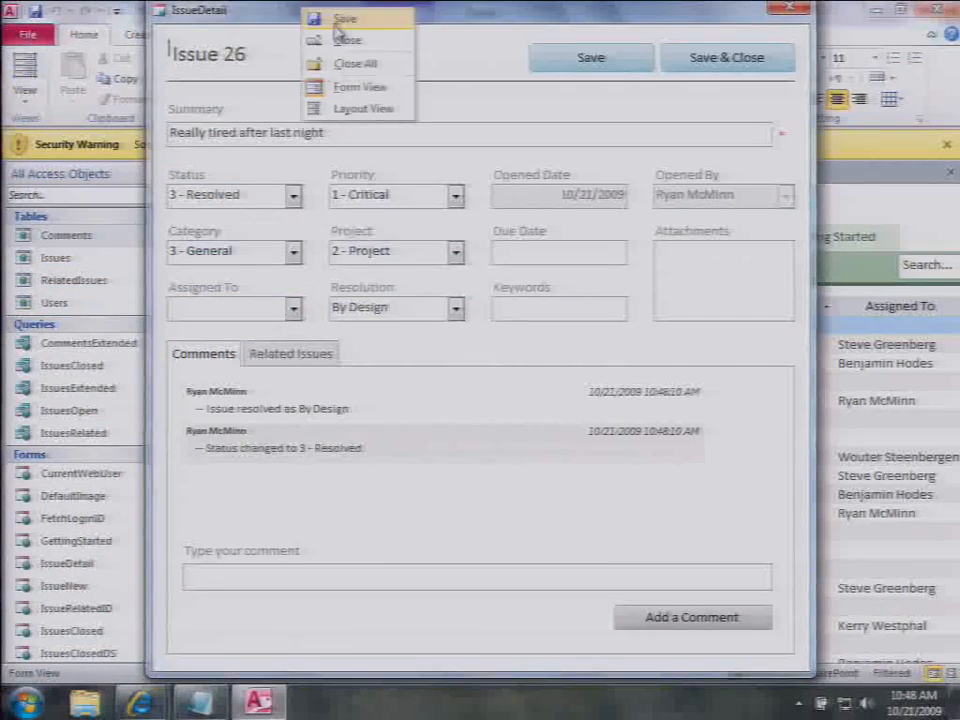
click(355, 107)
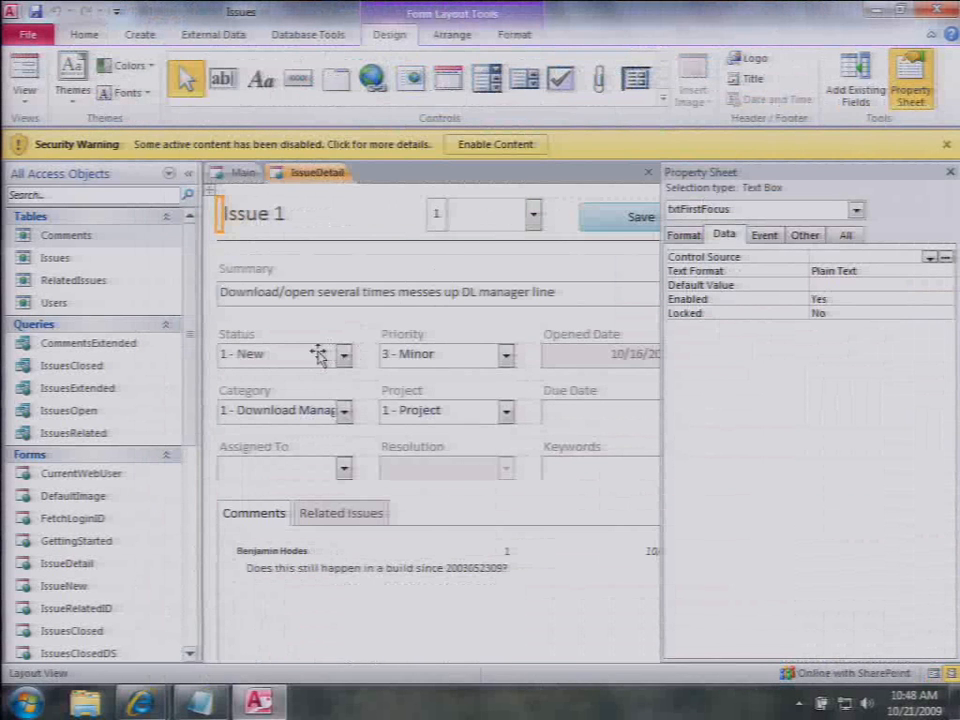
click(318, 355)
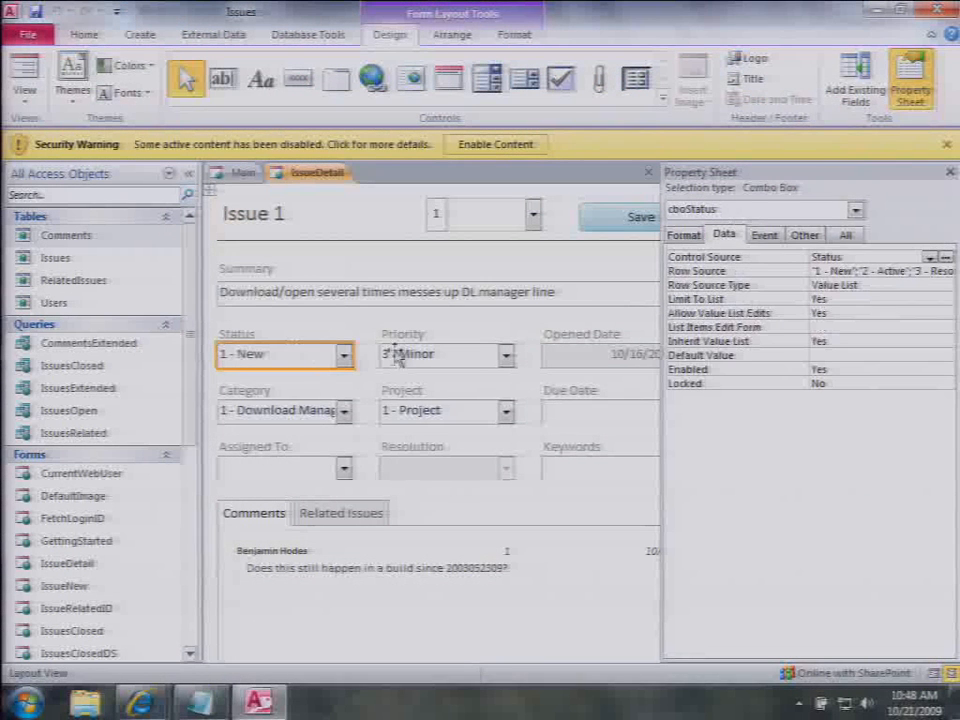
click(764, 236)
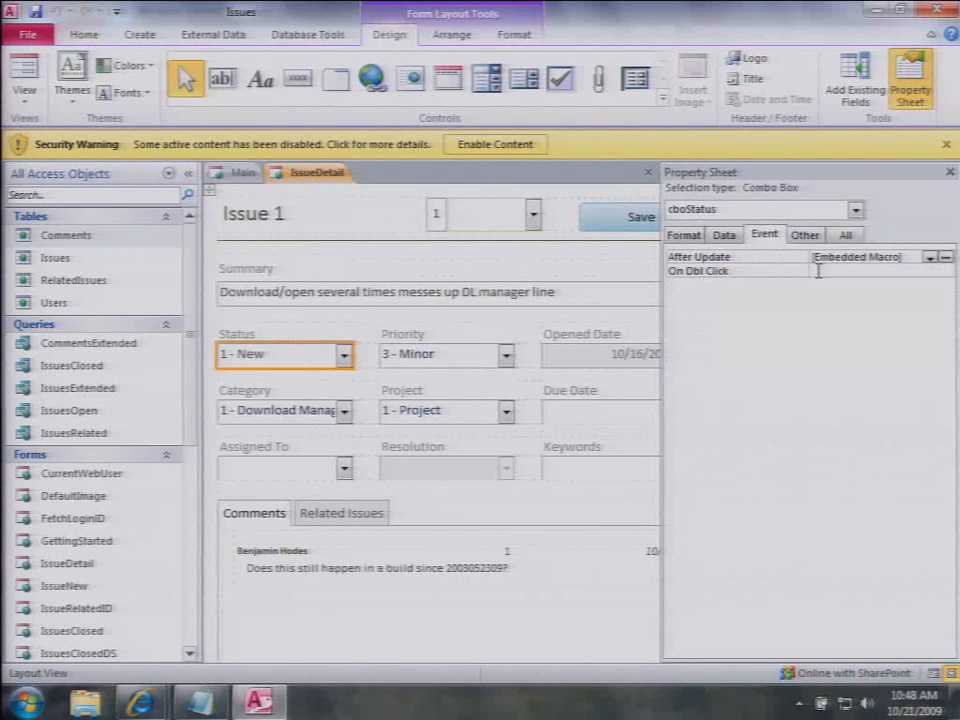
click(945, 257)
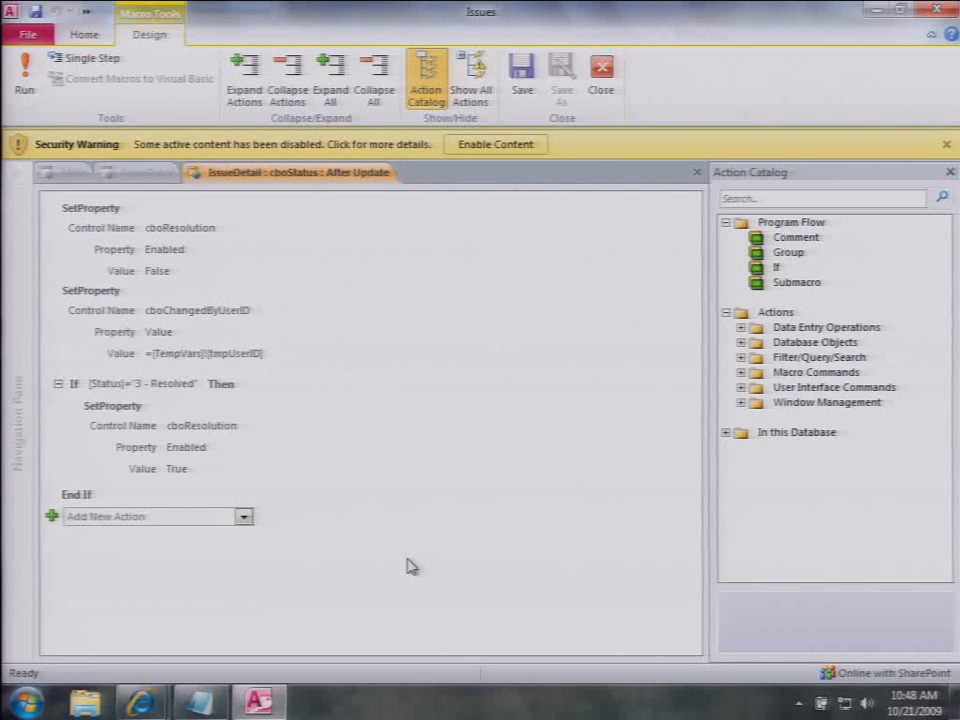
click(697, 173)
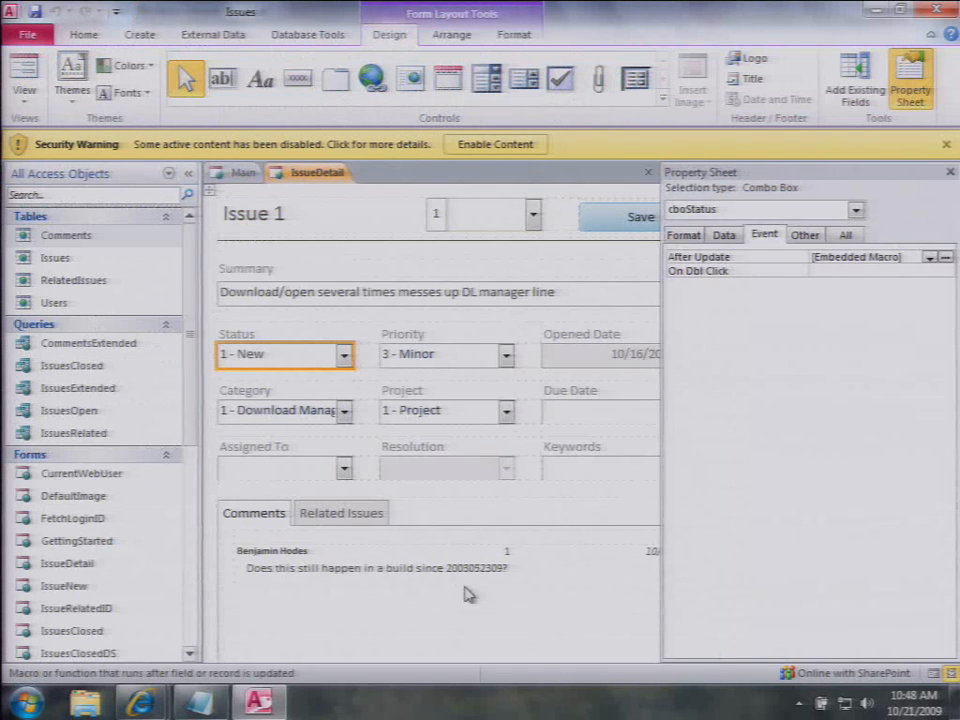
Step: Review the Save & Close button's On Click macro, then switch to the Issues Demo browser
click(474, 298)
click(950, 172)
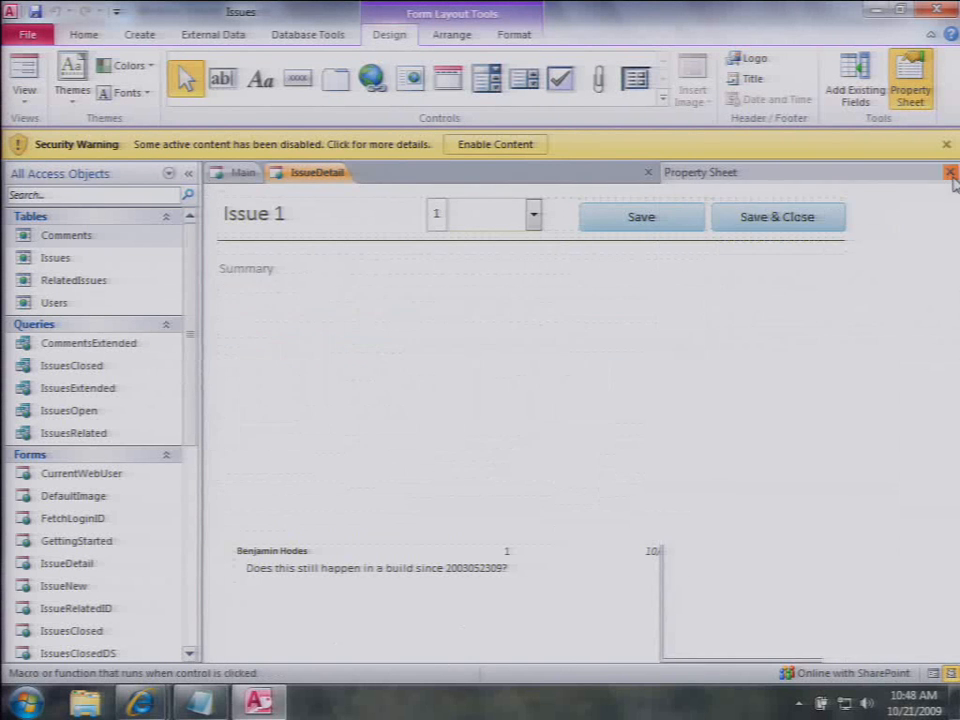
click(806, 218)
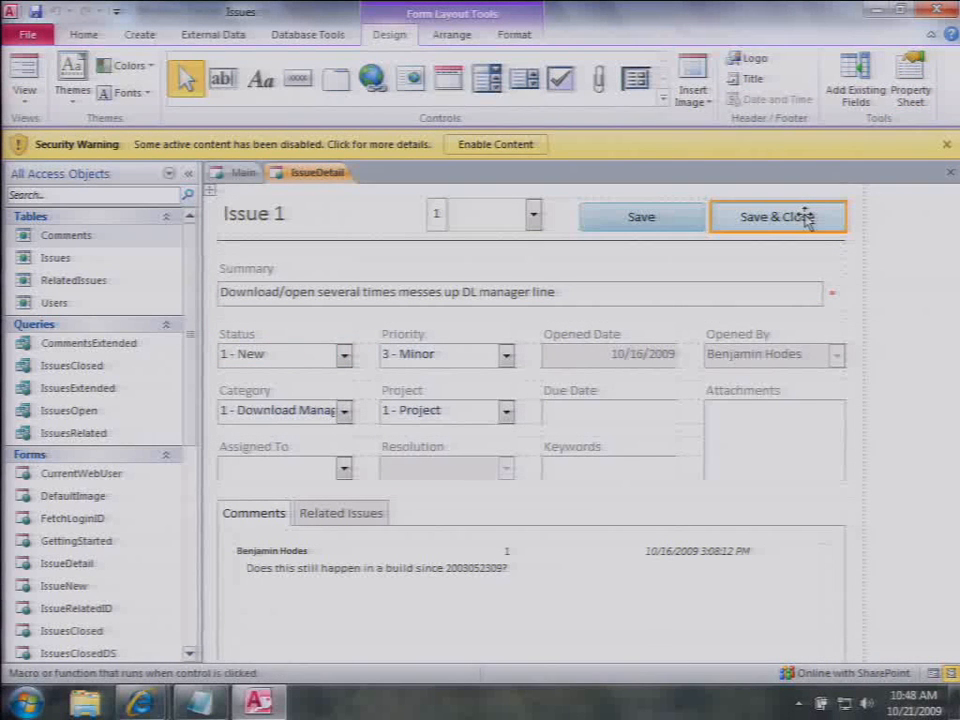
right_click(806, 218)
click(768, 222)
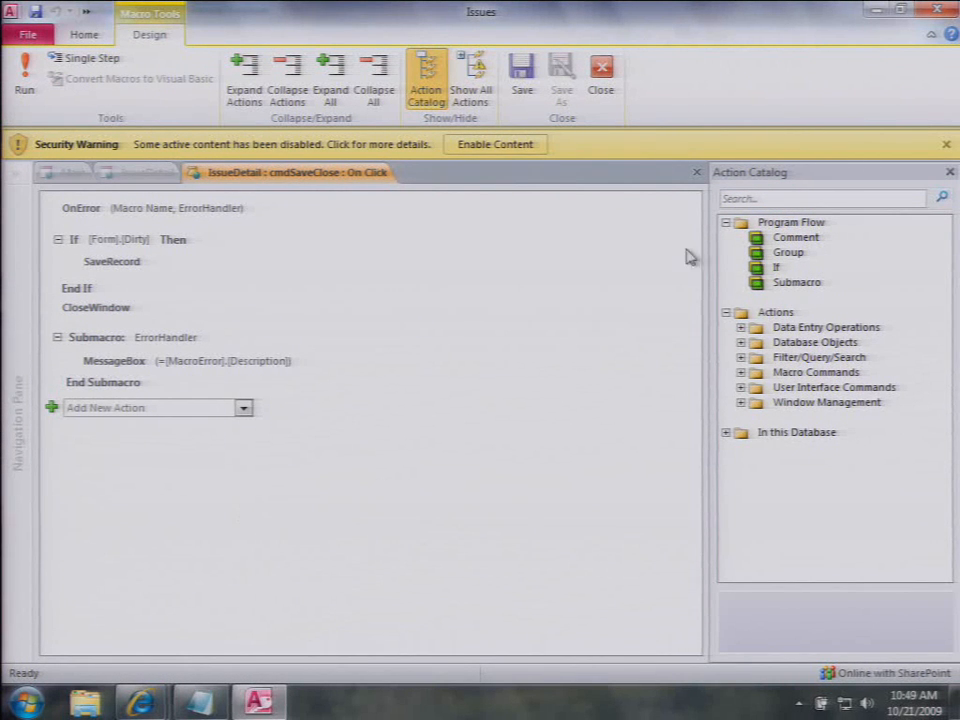
click(697, 173)
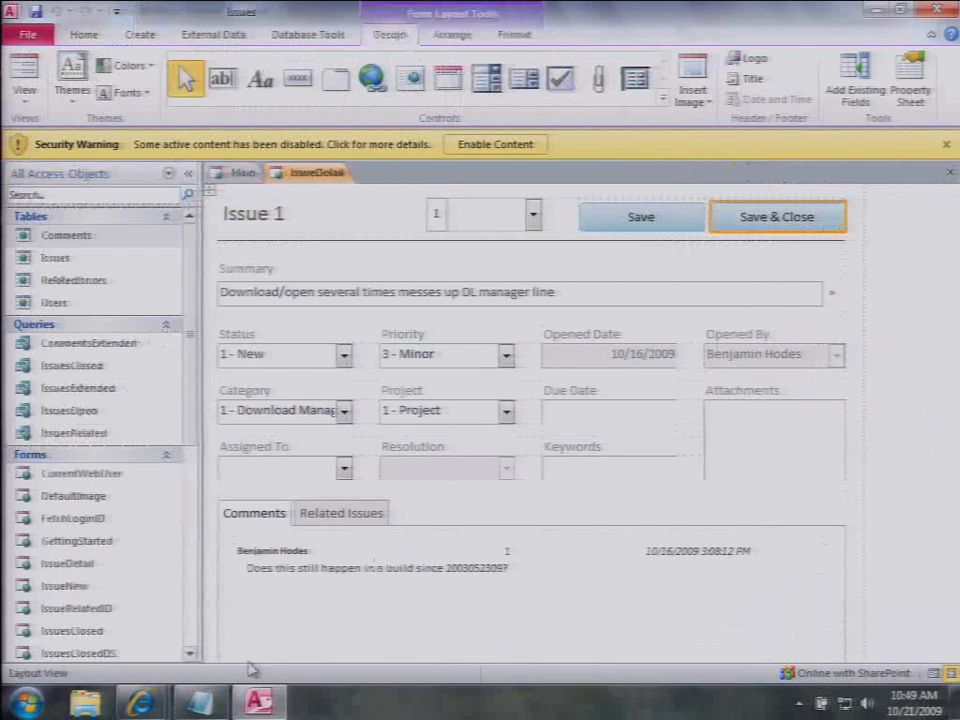
mouse_move(143, 703)
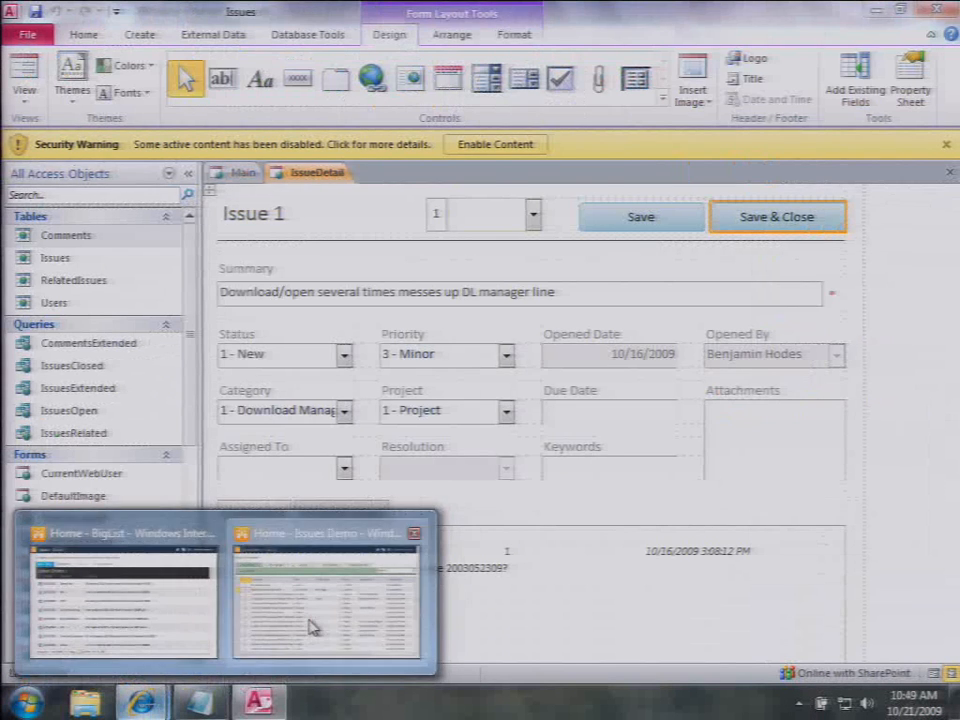
click(311, 626)
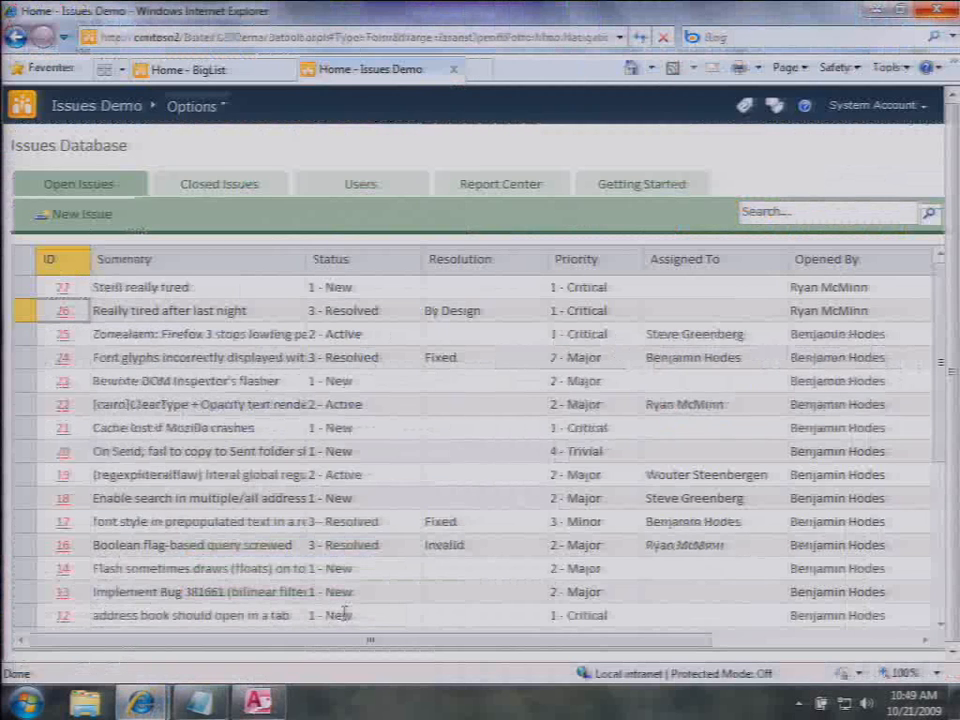
Step: Change issue 26's status to 4 - Closed and save it
click(60, 312)
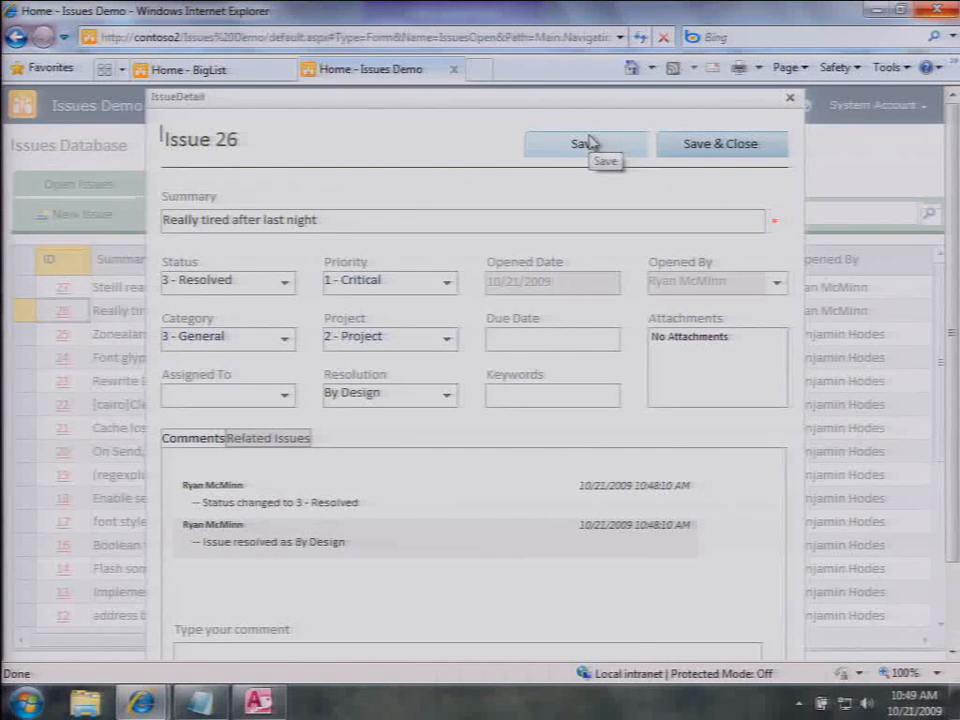
click(790, 98)
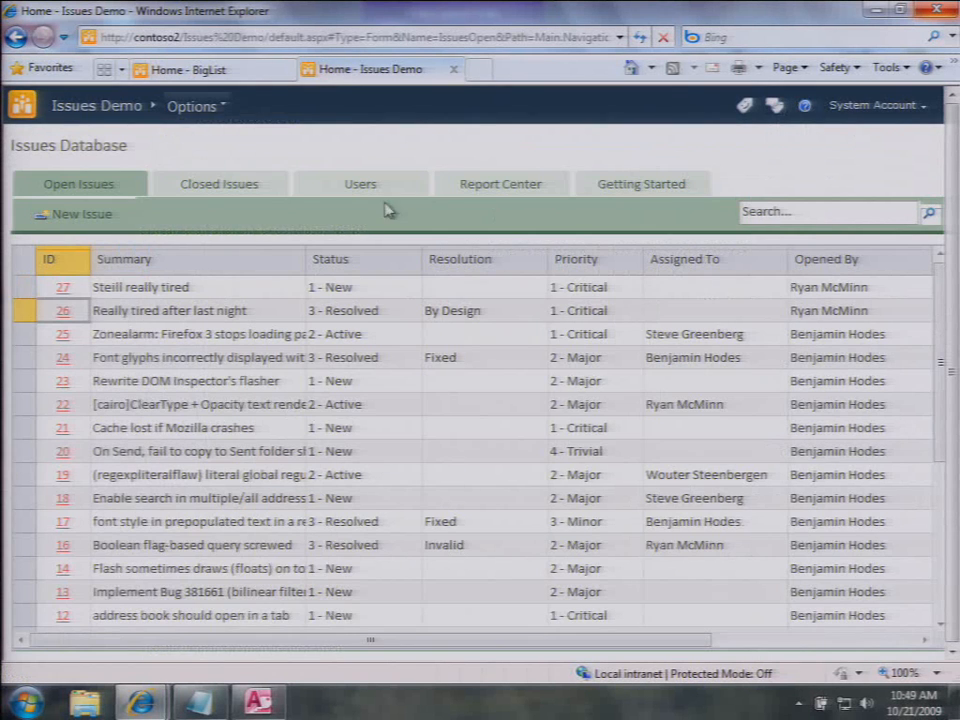
click(55, 312)
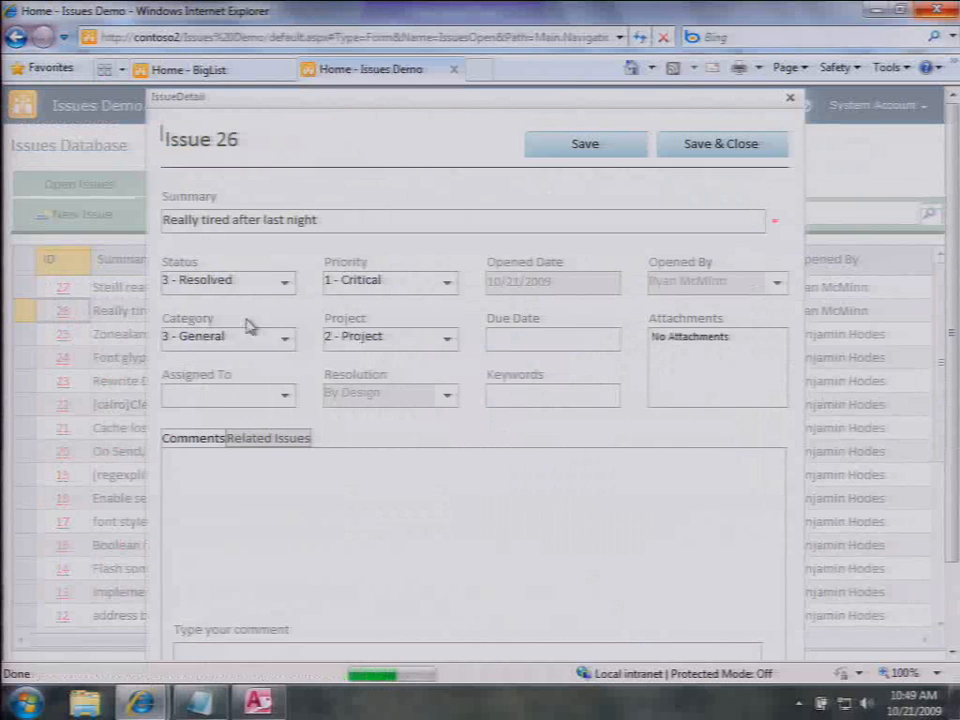
click(285, 285)
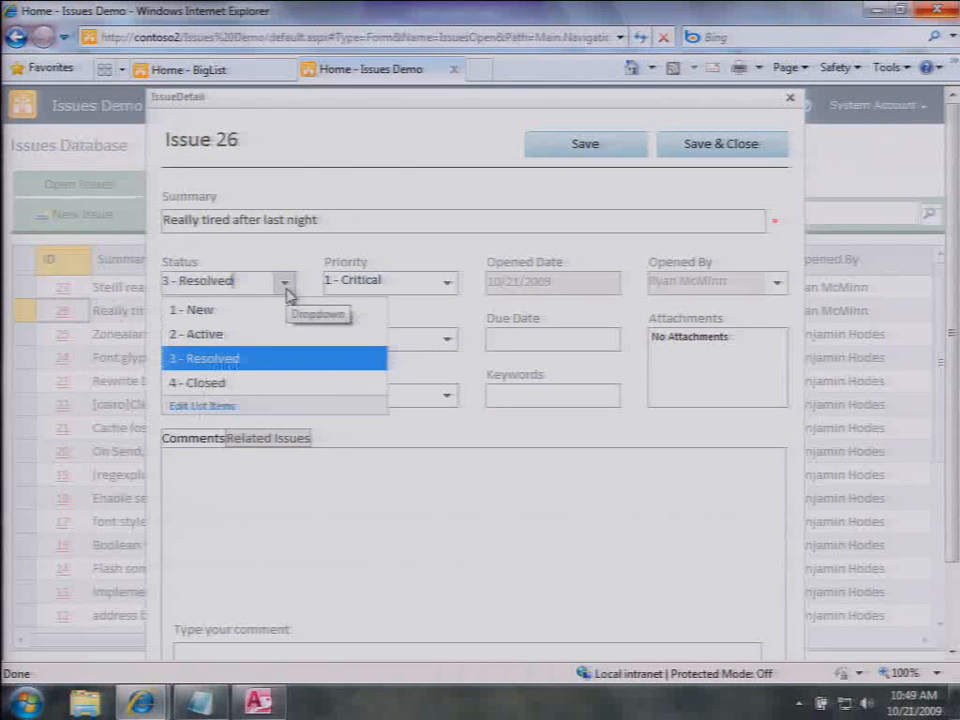
click(249, 384)
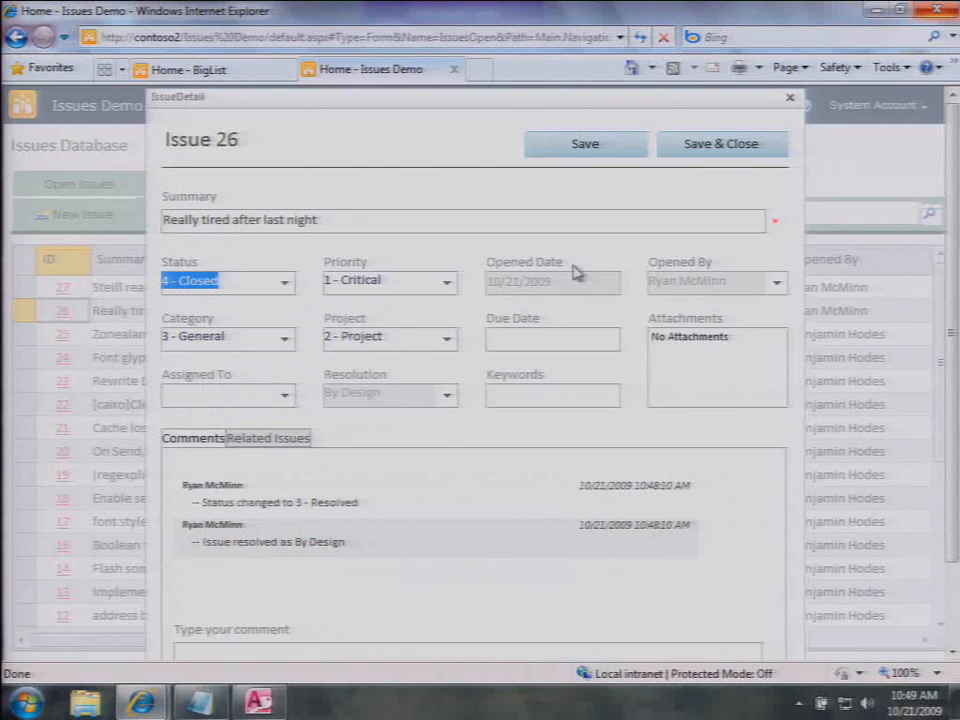
click(697, 145)
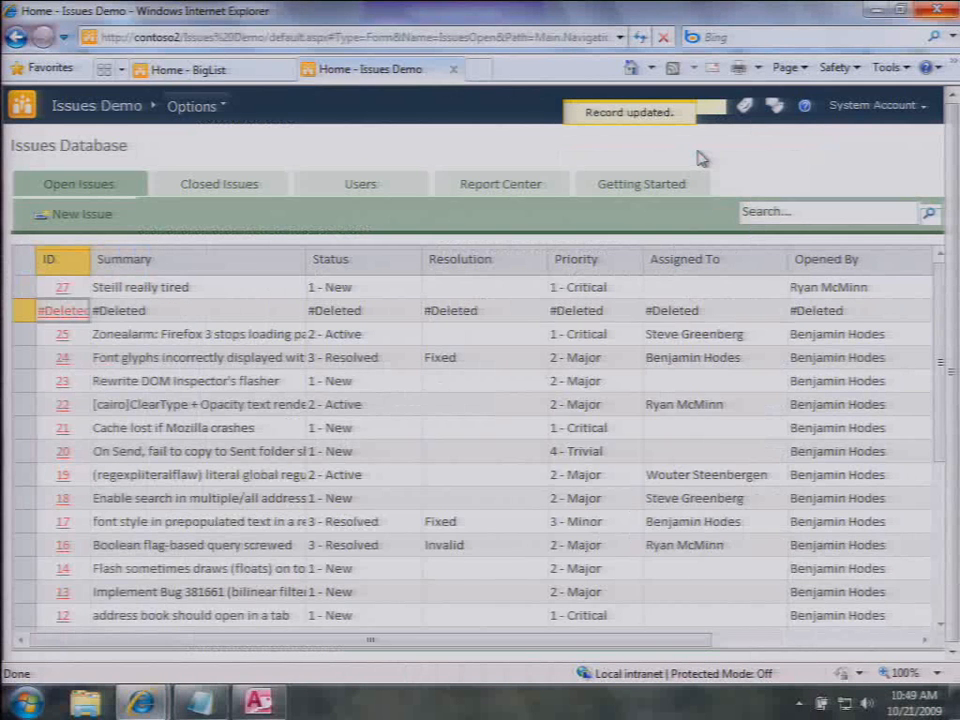
Step: Confirm issue 26 appears under Closed Issues, then return to Access
click(214, 184)
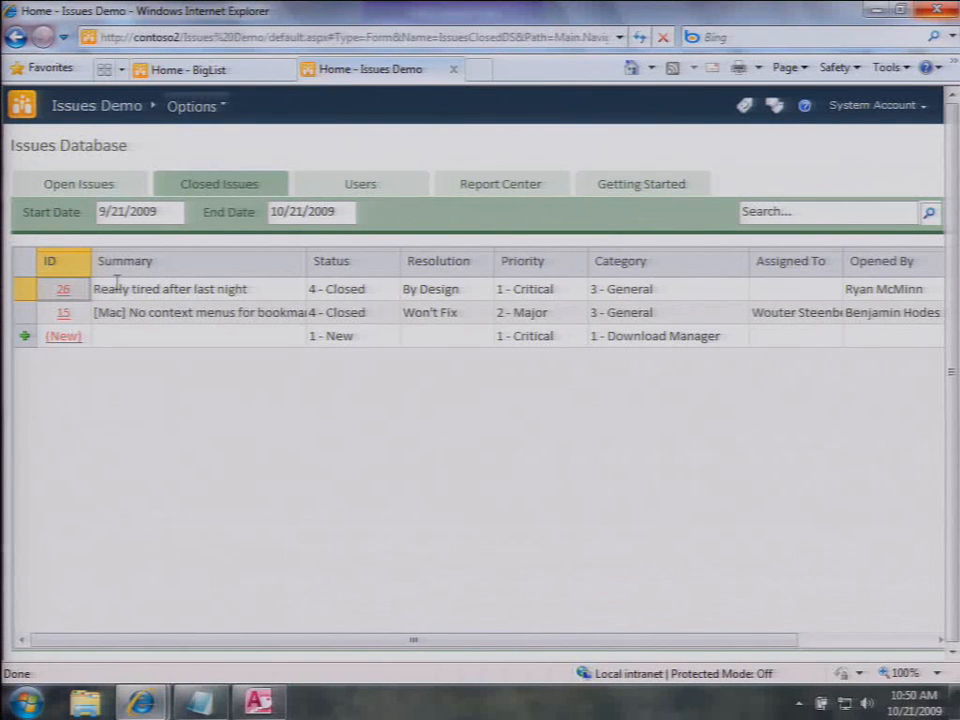
click(63, 291)
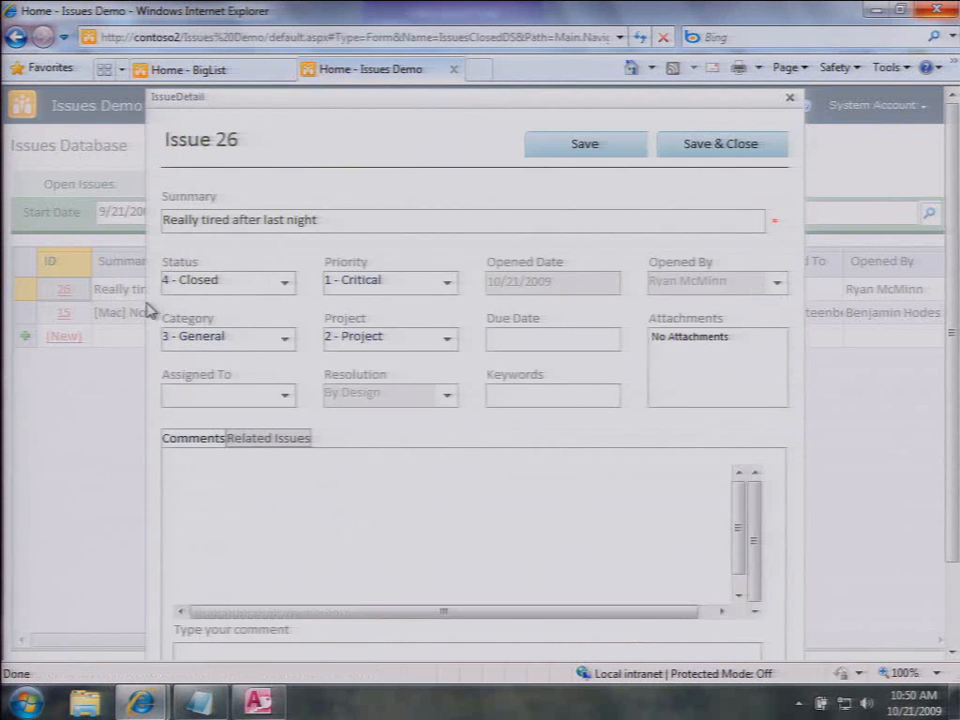
click(258, 703)
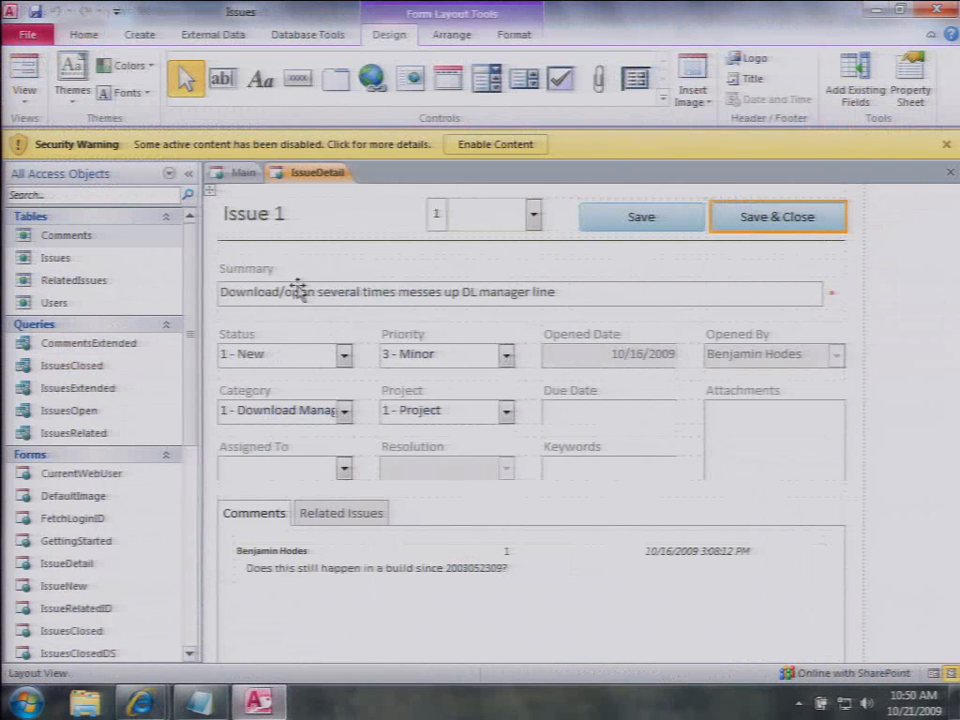
Step: Close IssueDetail and examine the ID and Summary columns of Main's Closed Issues datasheet
click(950, 174)
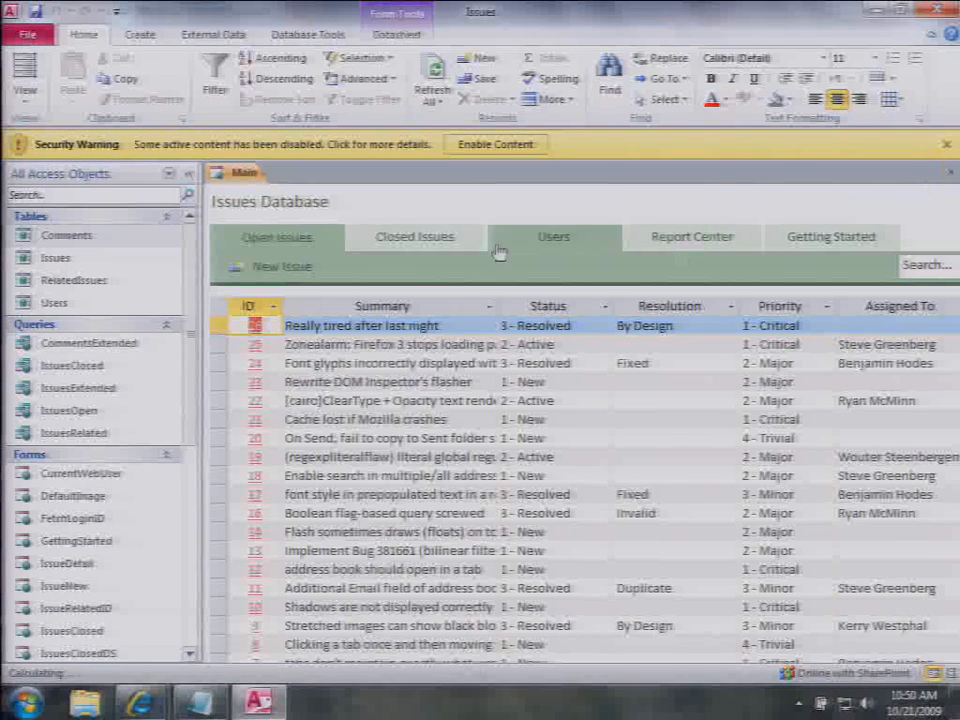
click(392, 250)
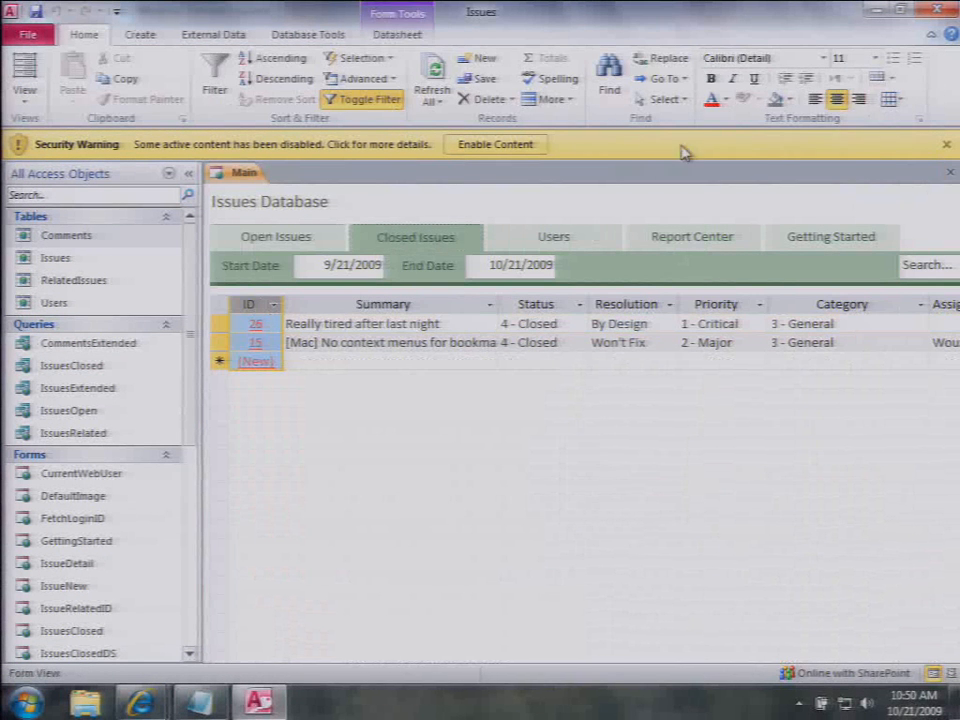
click(392, 34)
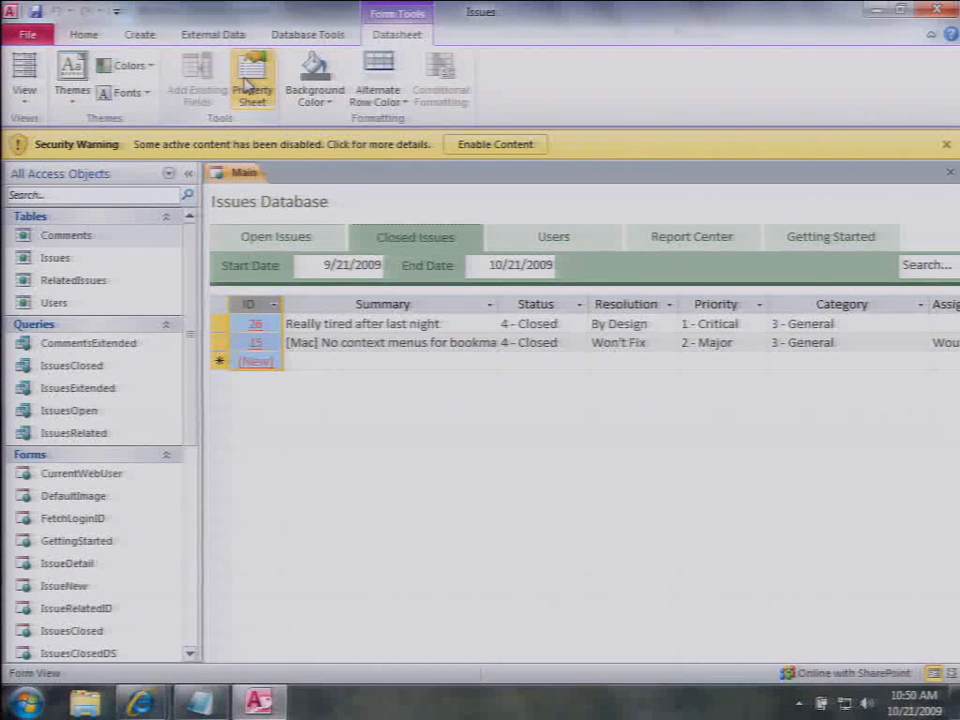
click(300, 303)
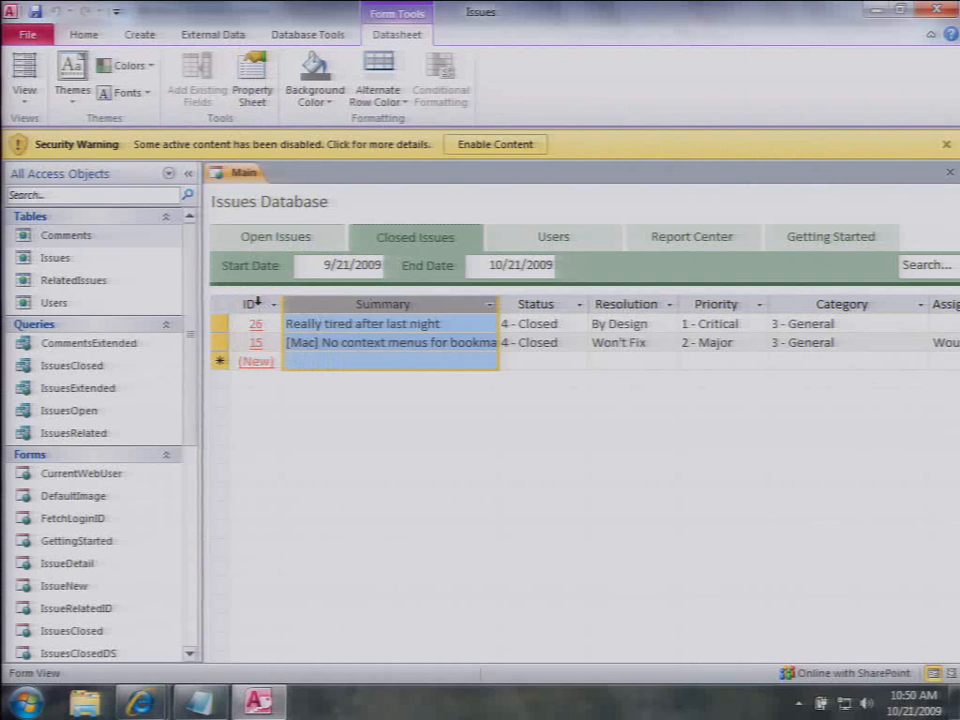
click(257, 302)
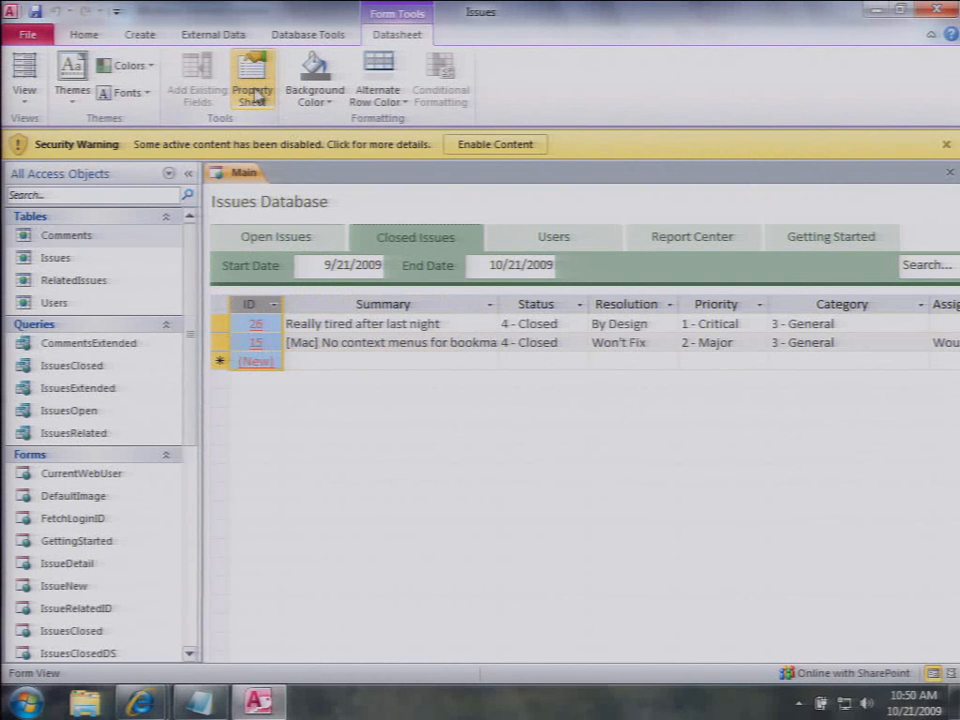
right_click(257, 308)
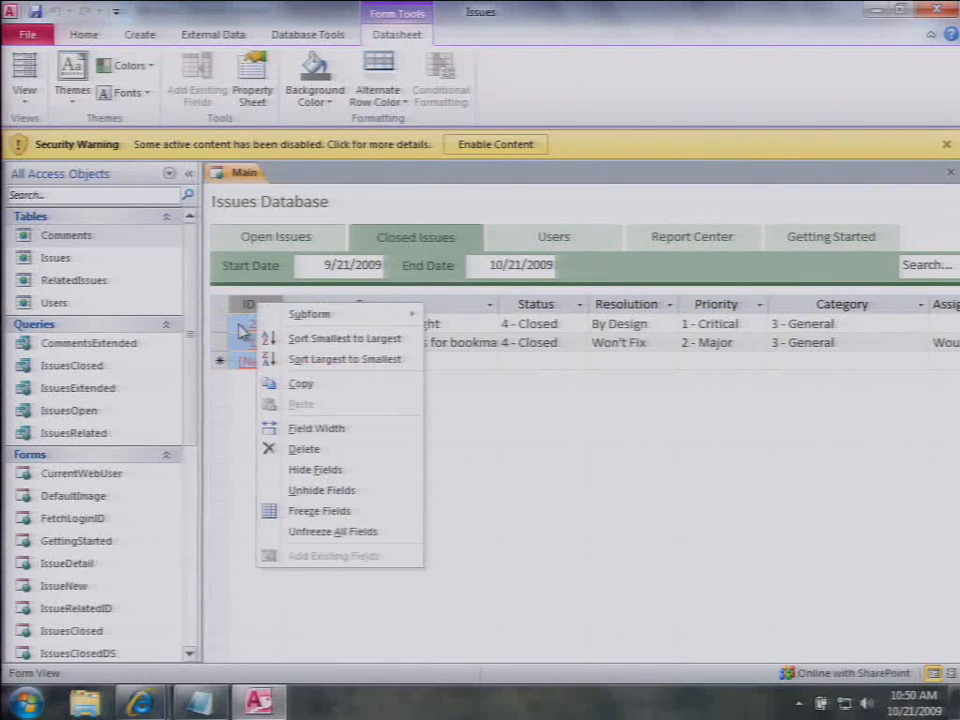
mouse_move(368, 315)
key(Escape)
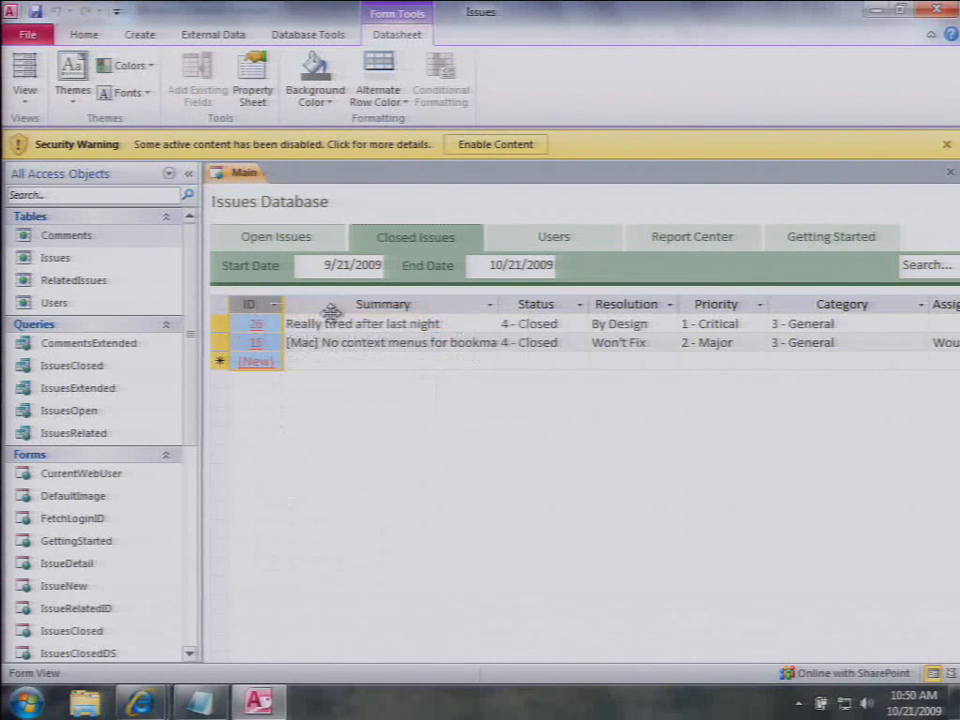
click(325, 322)
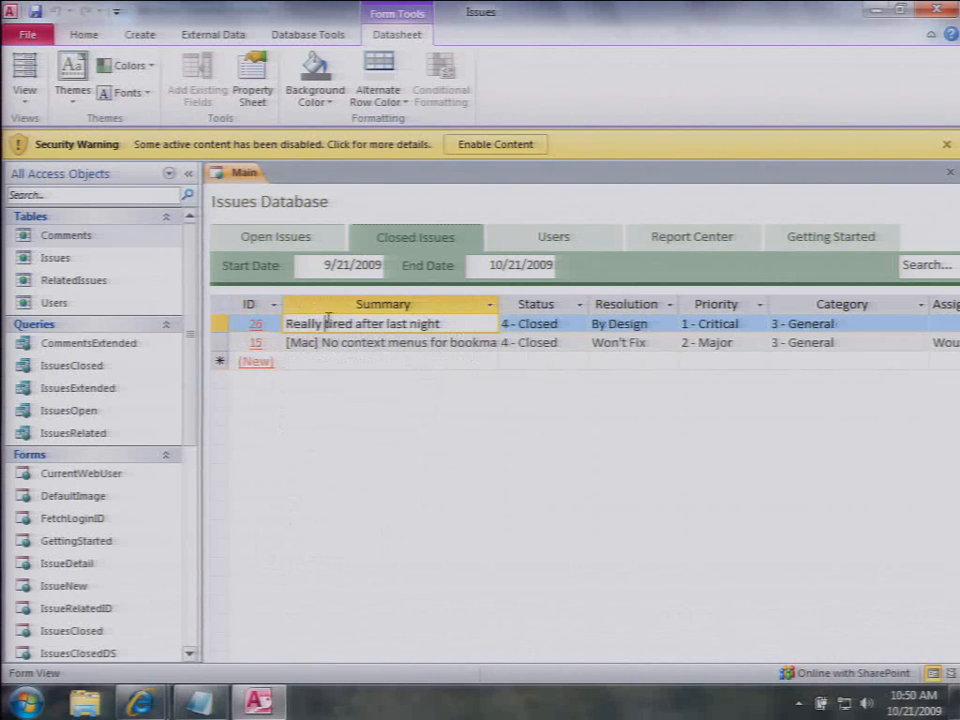
Step: Reopen Main in Layout View and open txtID's embedded On Click macro
click(949, 172)
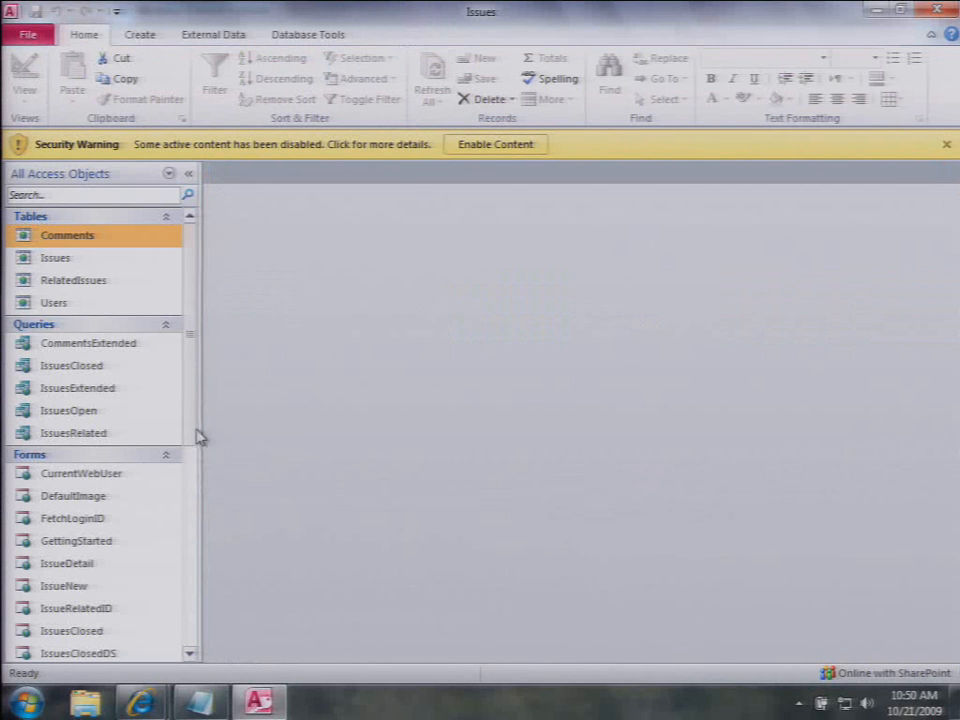
scroll(171, 529, down, 3)
right_click(72, 570)
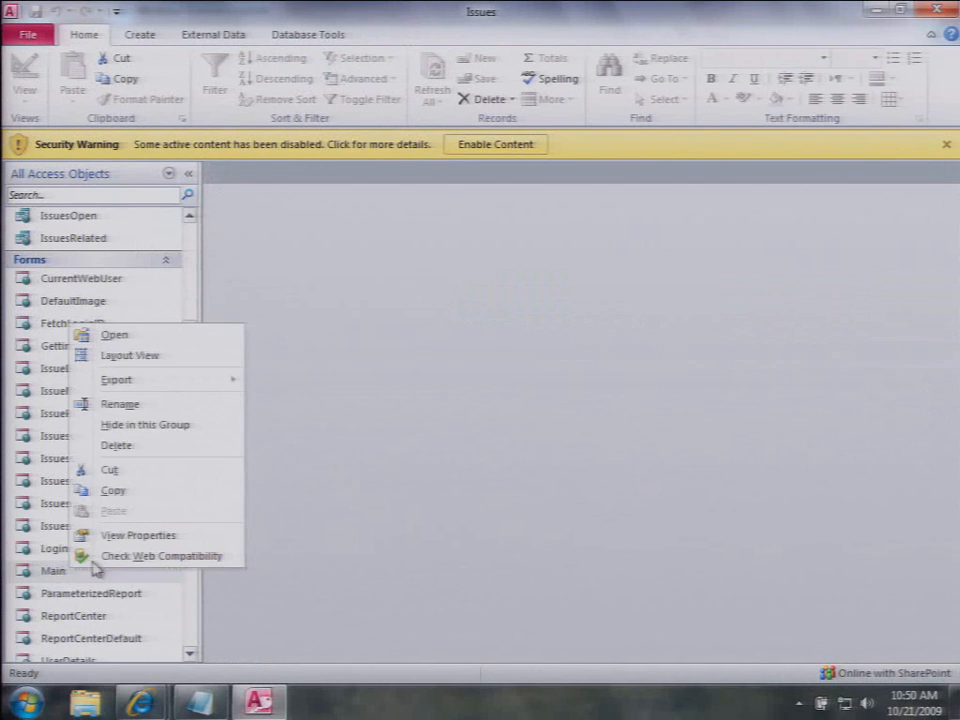
click(166, 356)
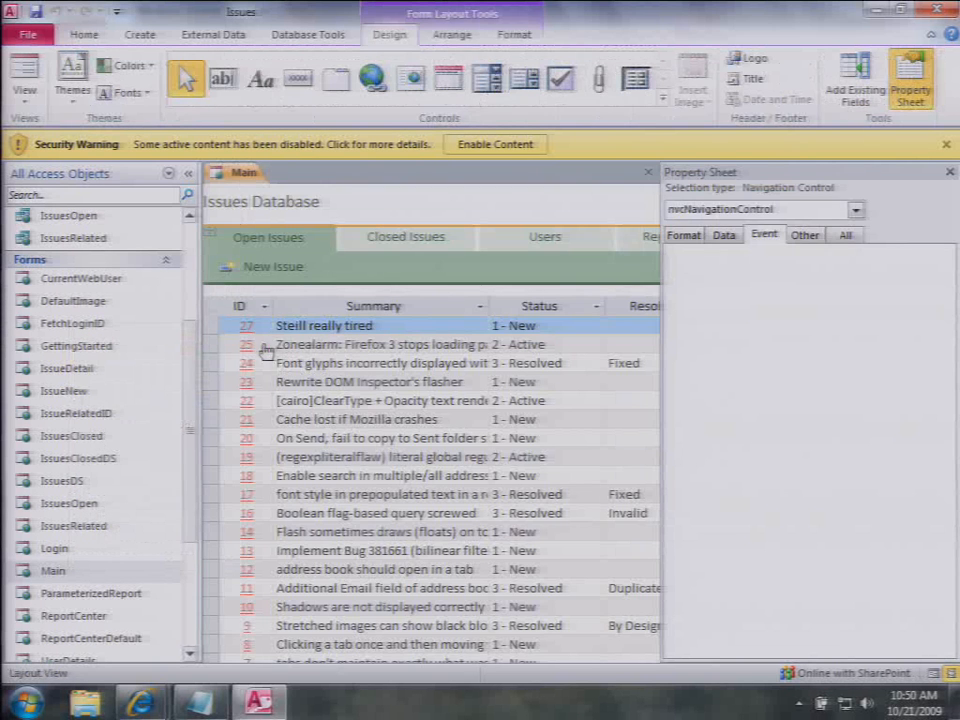
click(251, 306)
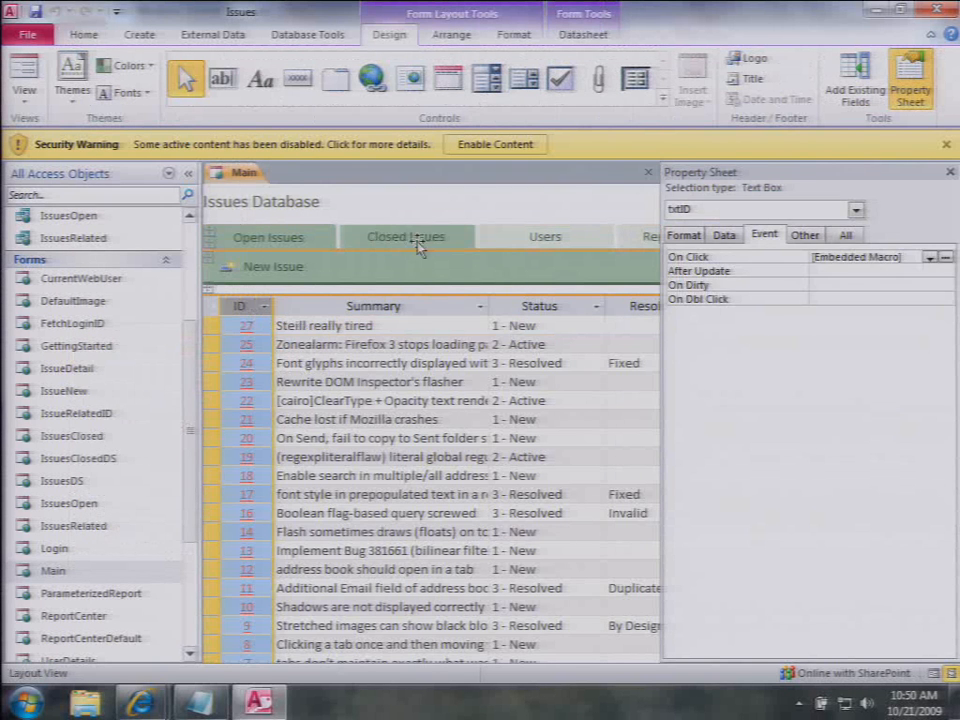
click(418, 248)
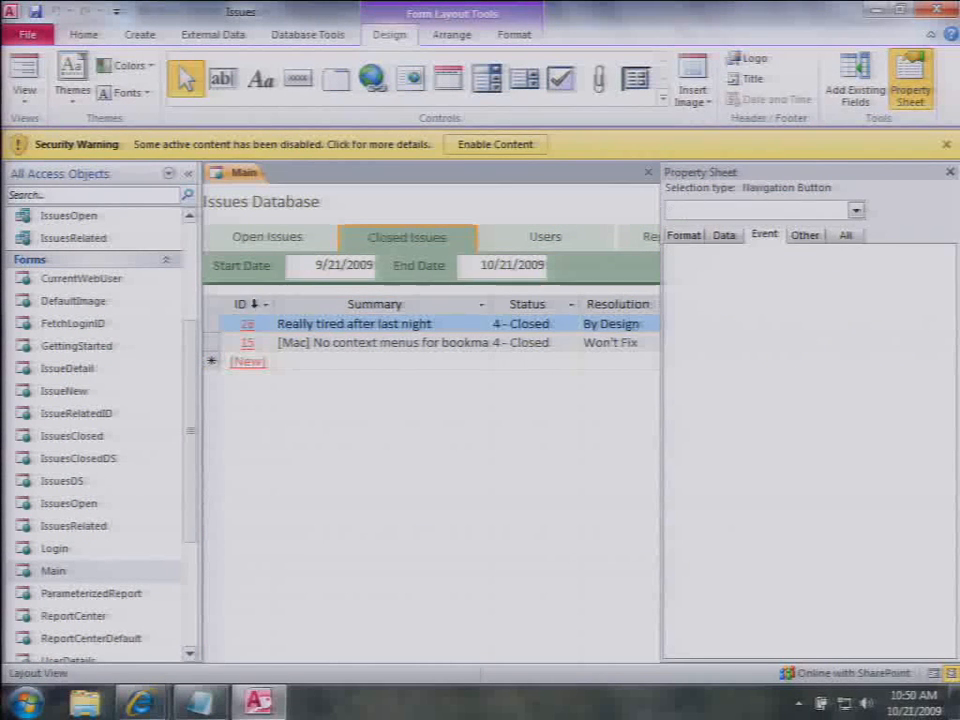
click(240, 304)
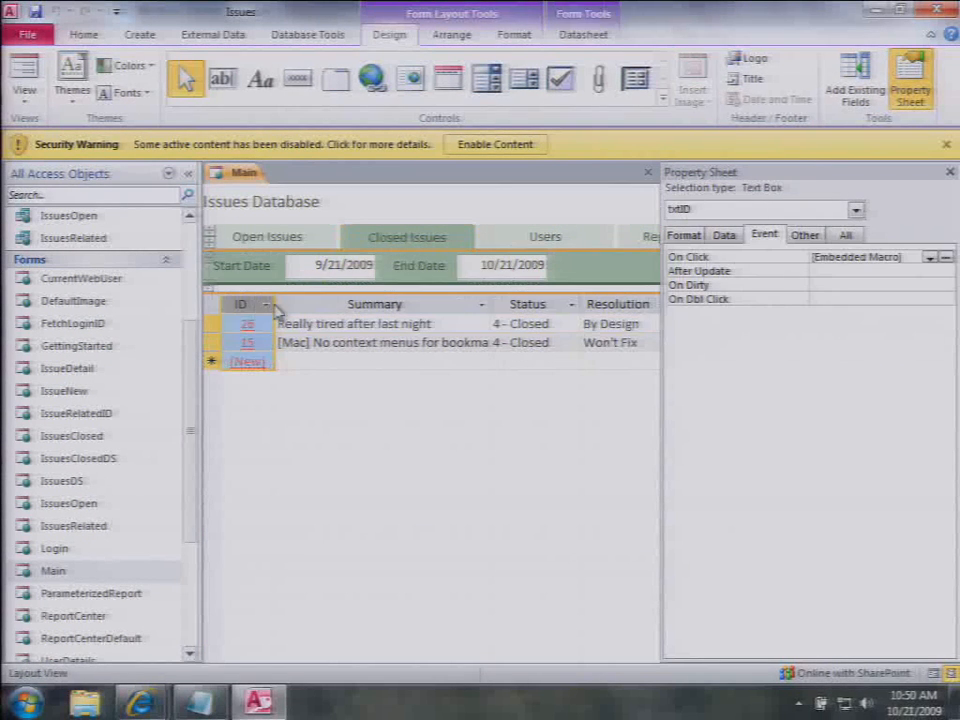
click(947, 259)
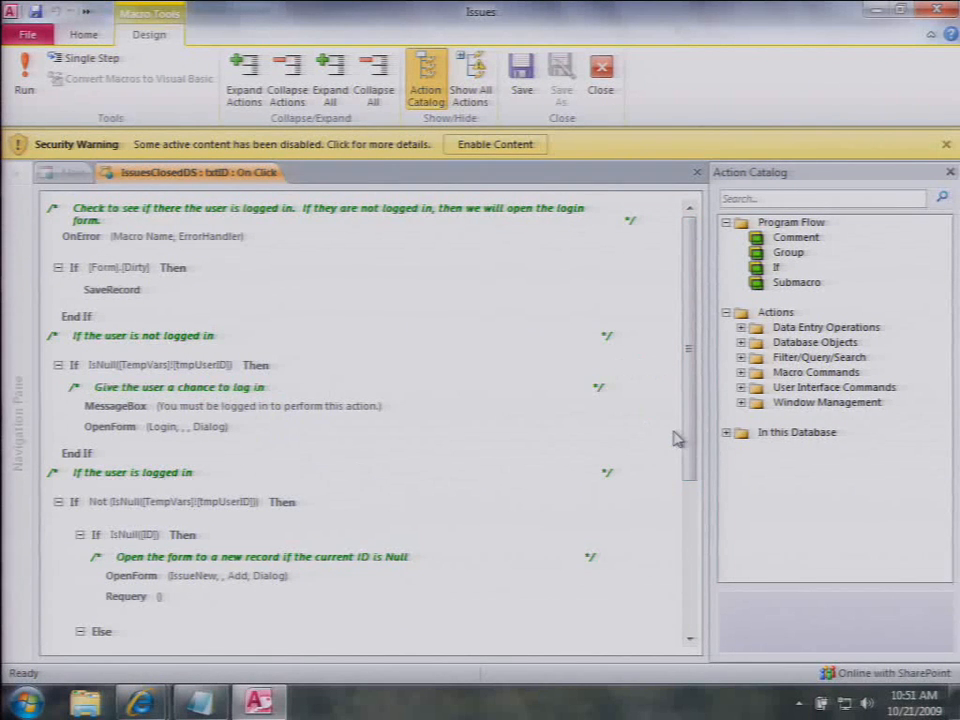
Step: Scroll the txtID On Click macro and expand the Database Objects, Filter/Query/Search and Macro Commands categories
drag(694, 435, 678, 565)
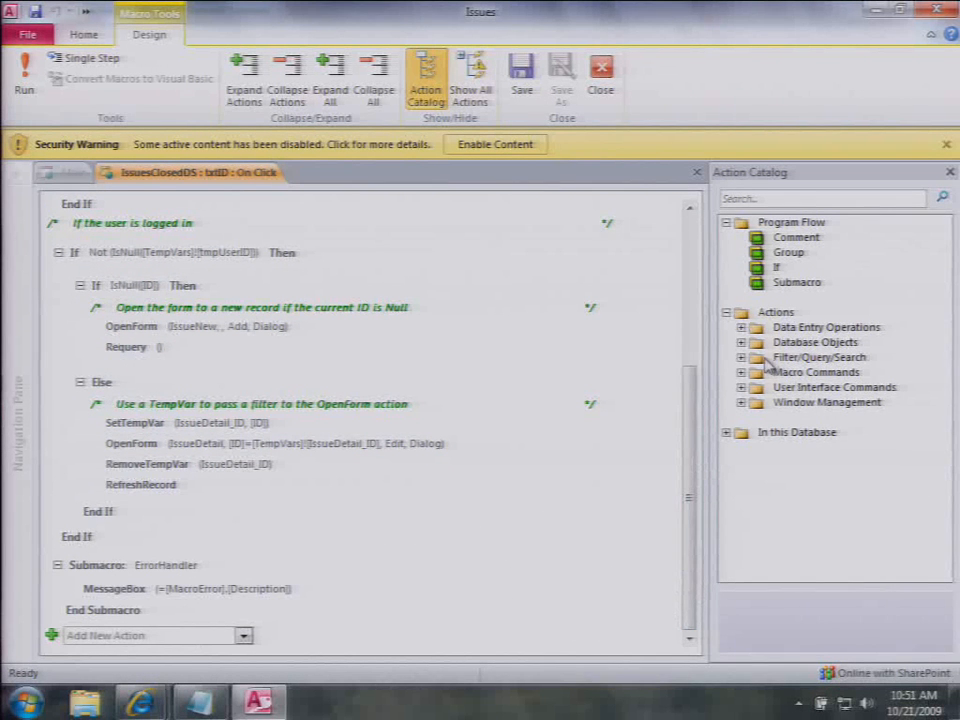
click(742, 343)
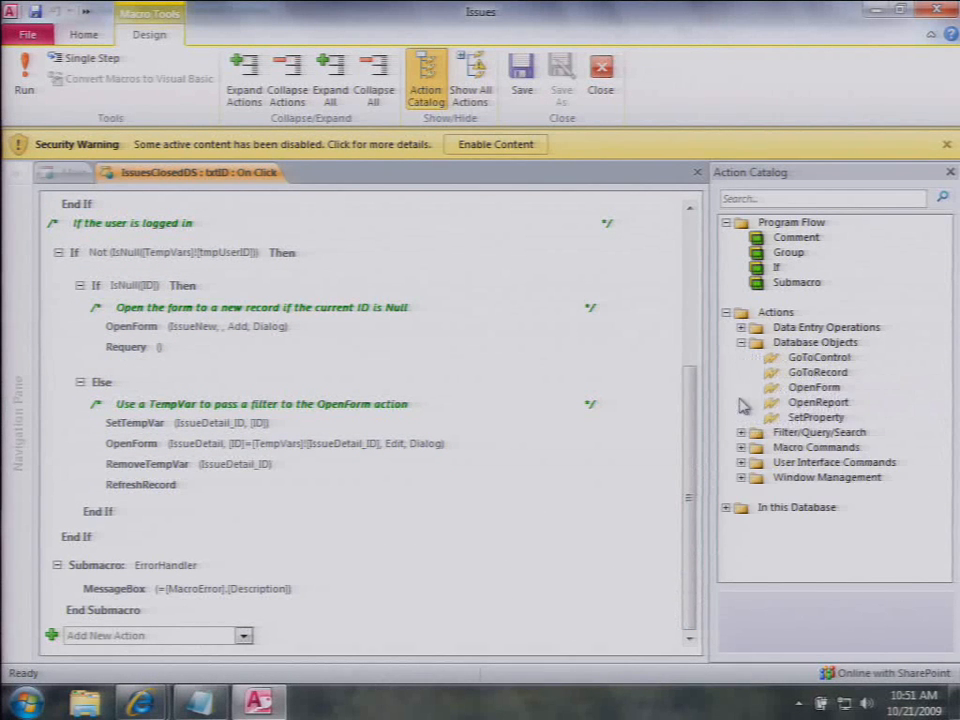
click(741, 433)
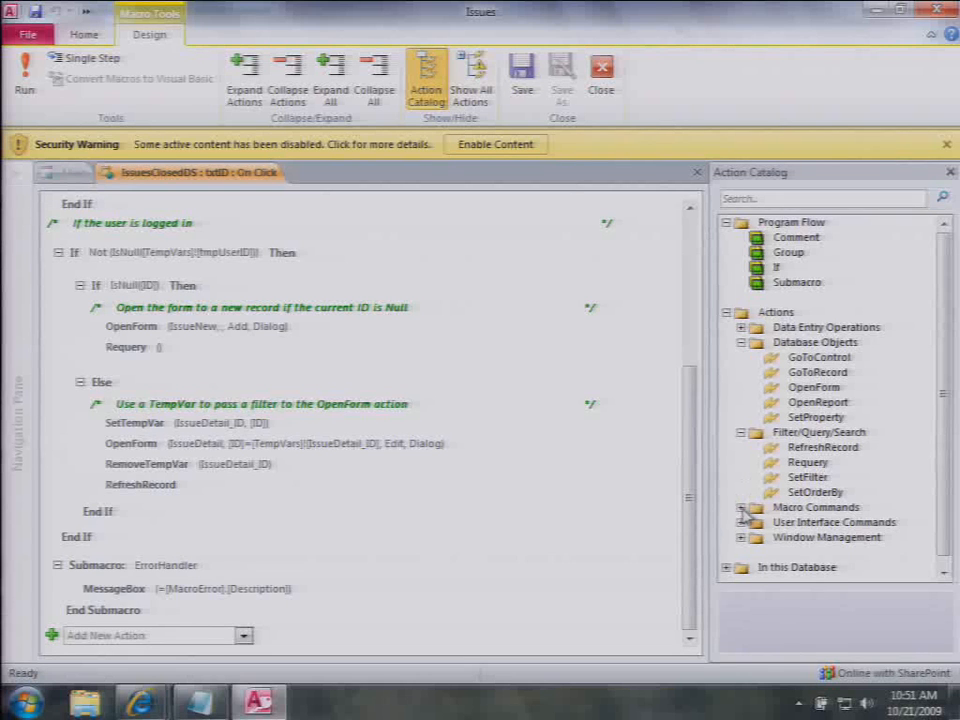
click(741, 507)
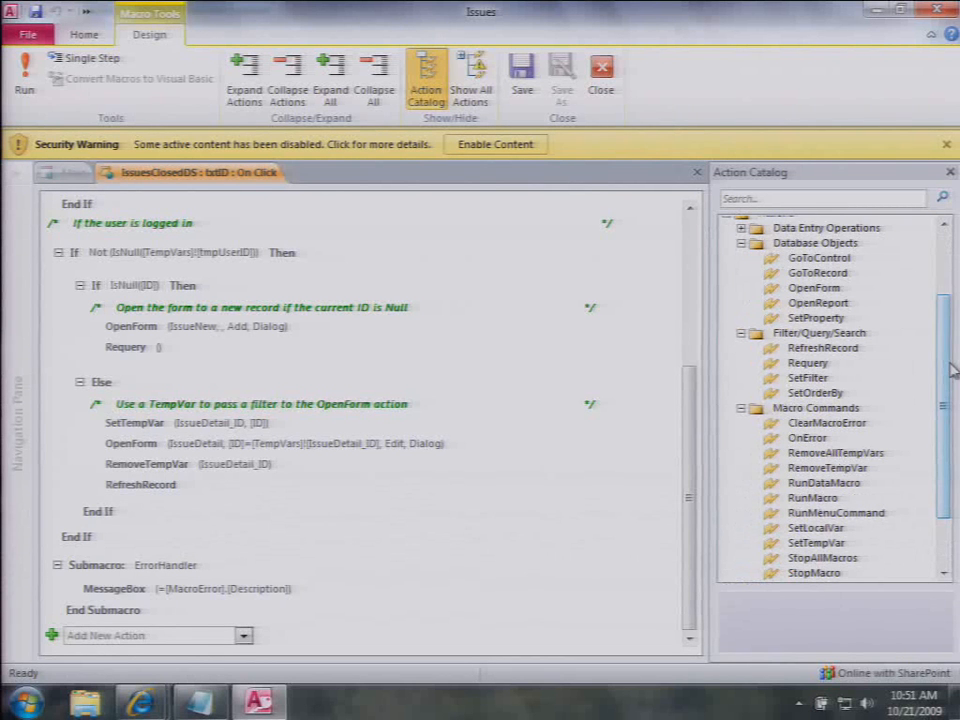
scroll(944, 360, up, 2)
Step: Filter the Action Catalog by 'form', collapse then expand all macro blocks, and select the If block
click(822, 199)
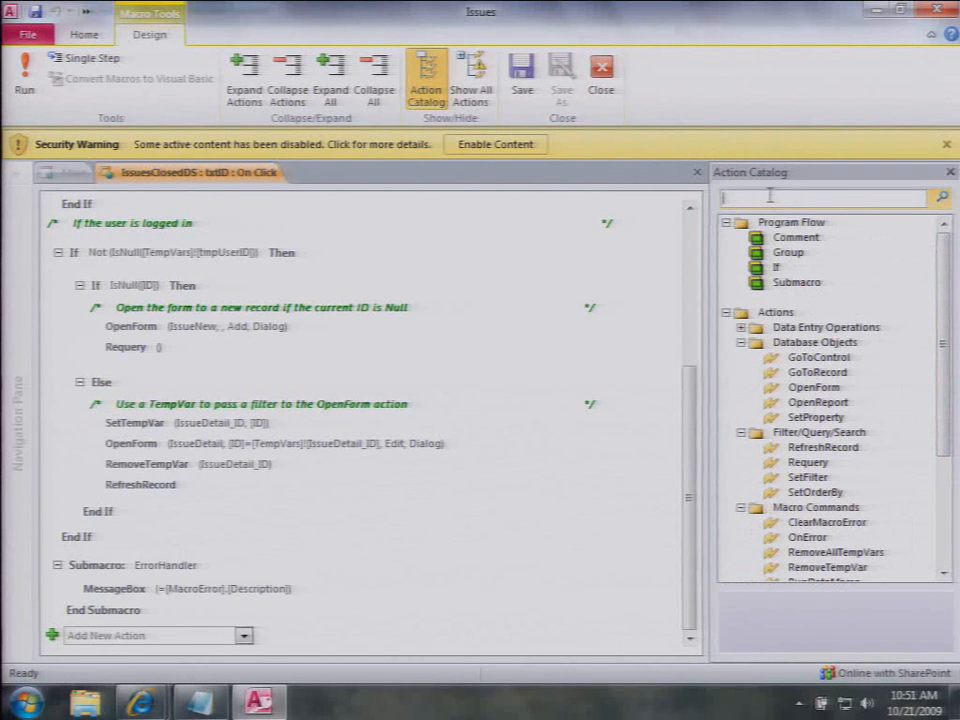
text(form)
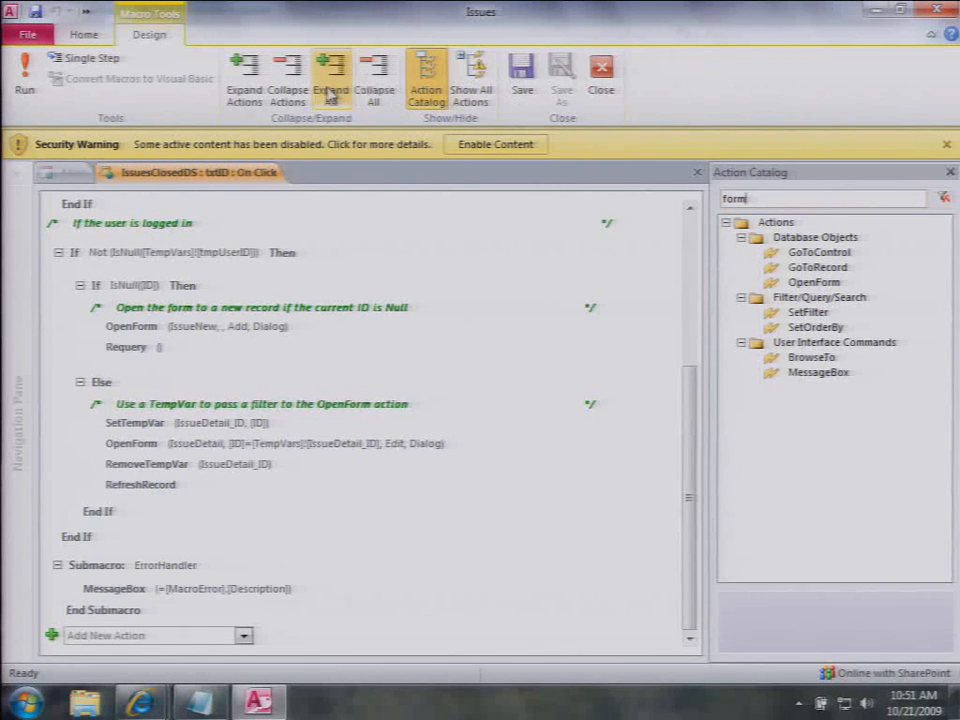
click(370, 94)
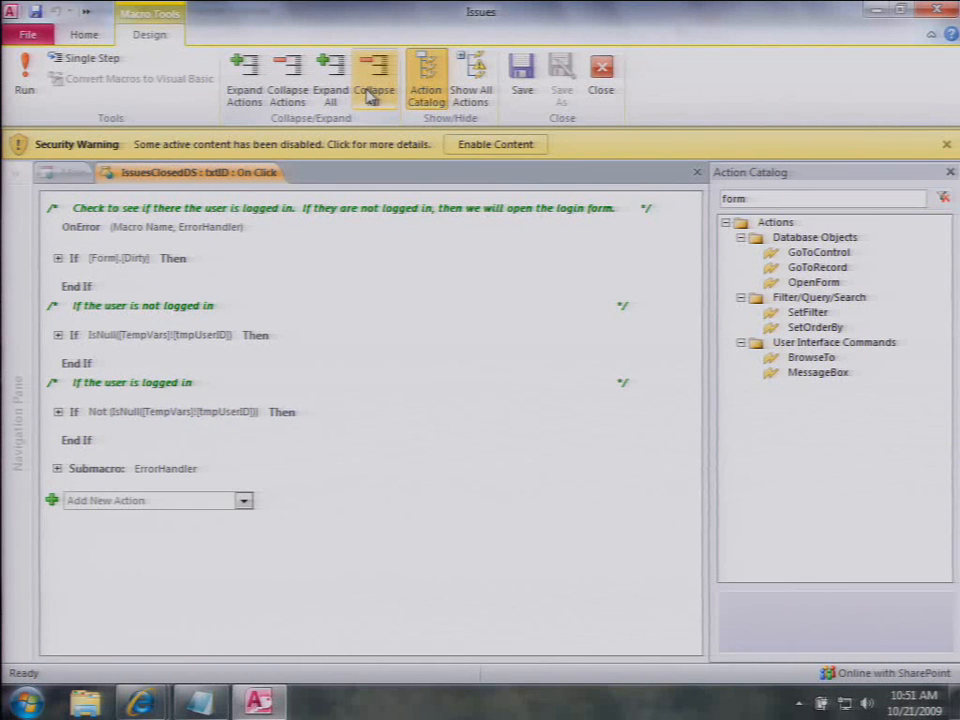
click(333, 90)
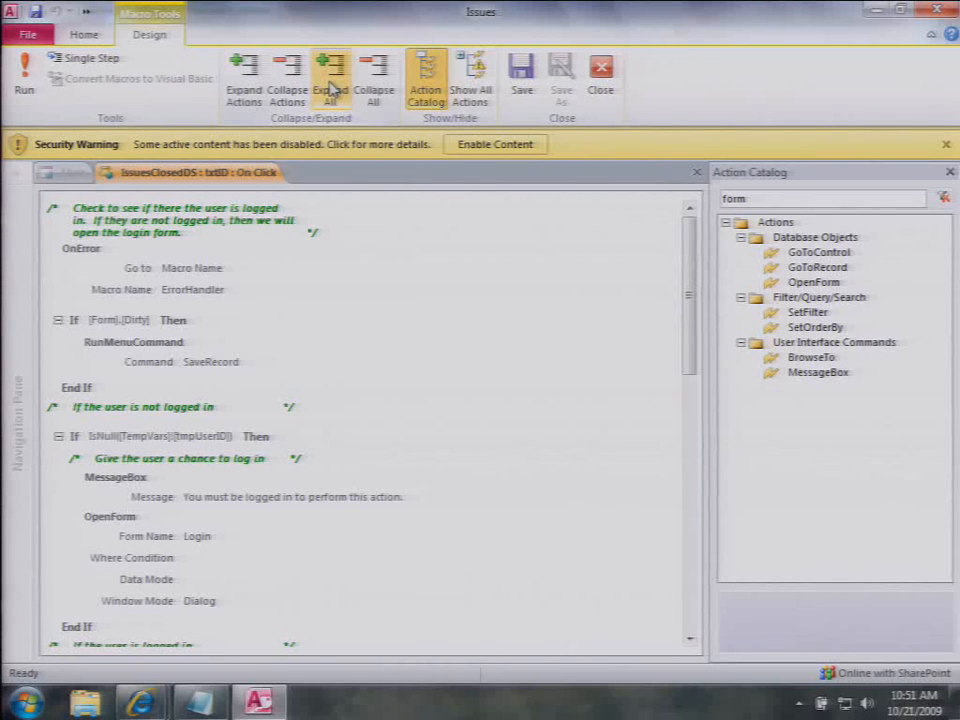
click(315, 436)
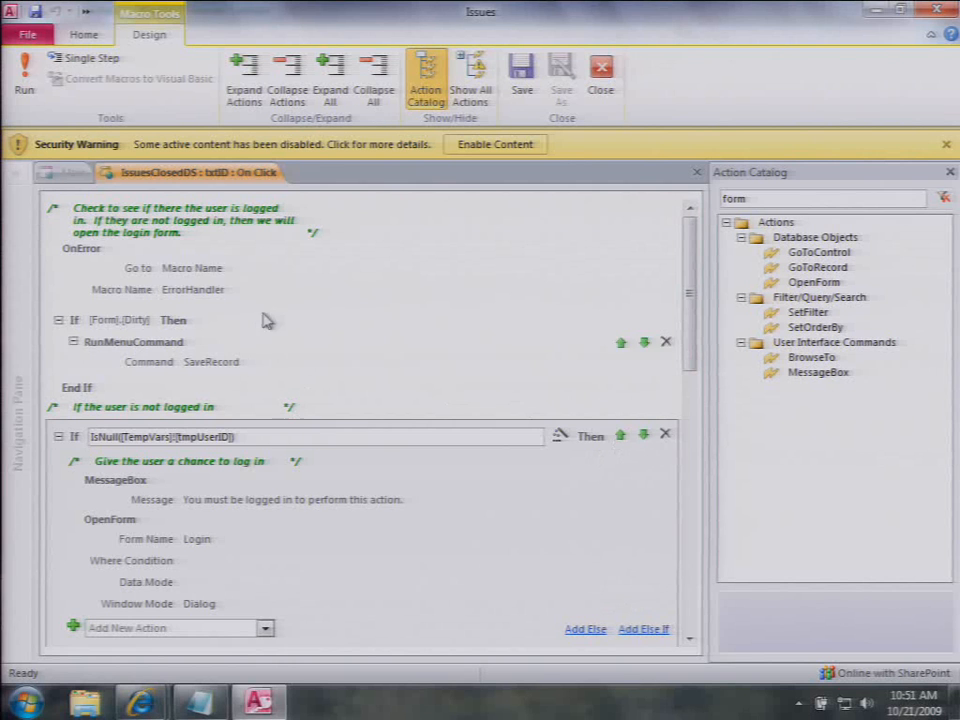
click(150, 319)
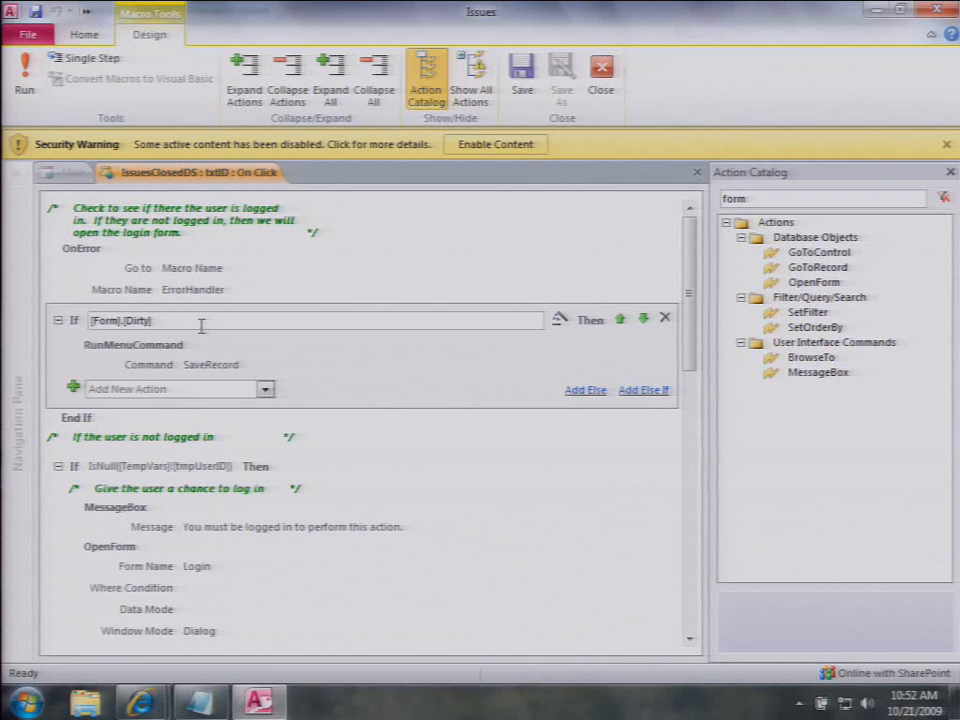
Step: Retype the If condition as [Form].[Dirty] with IntelliSense and close the macro
drag(201, 322, 66, 319)
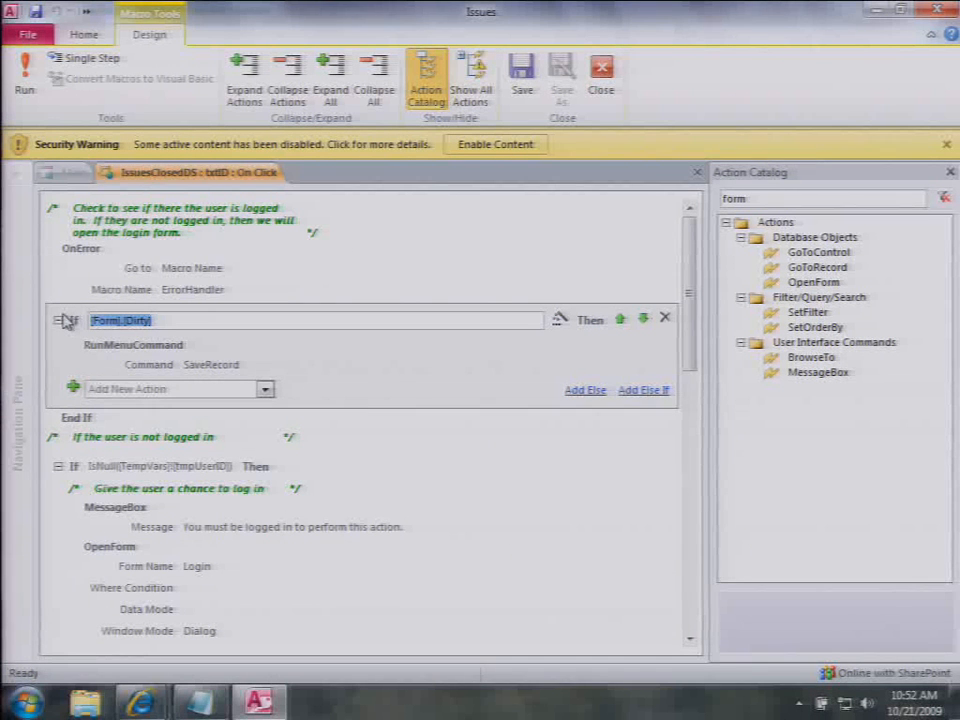
key(Delete)
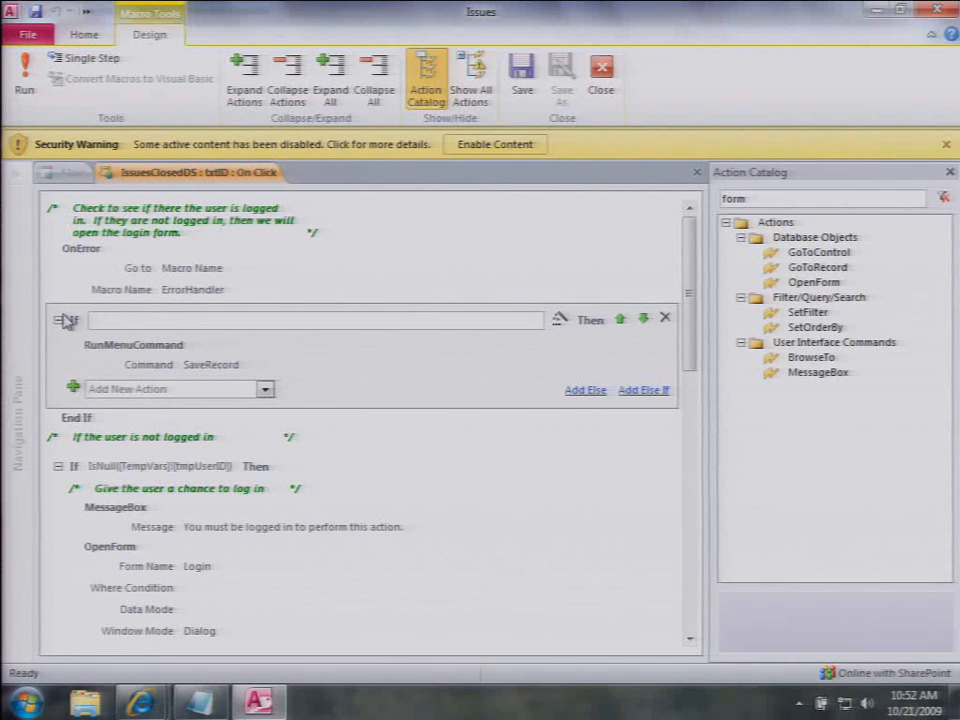
text([for)
key(BackSpace)
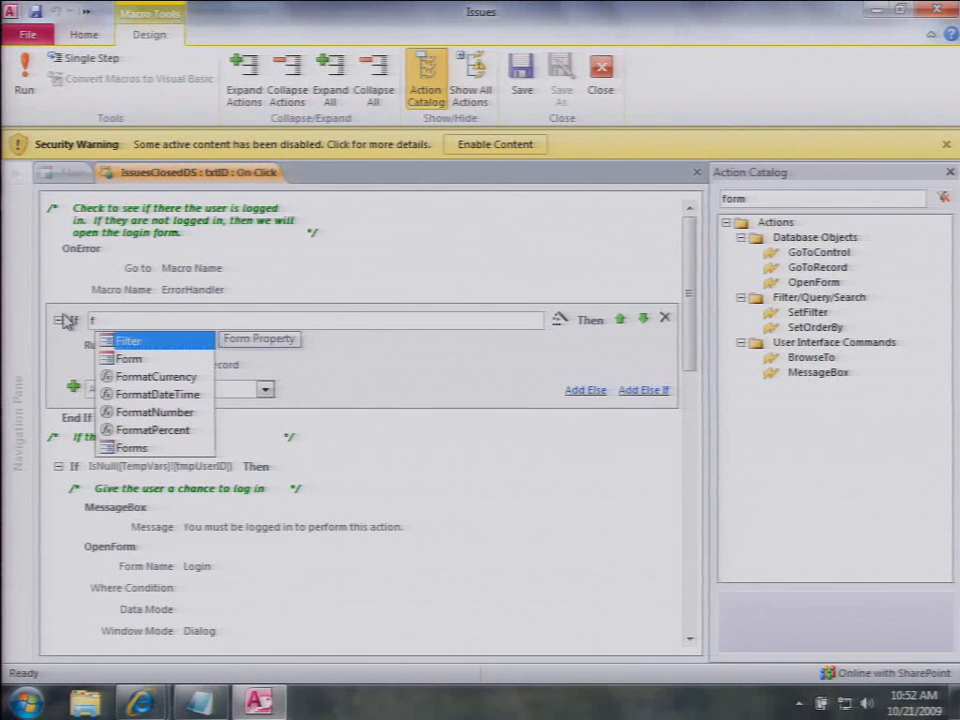
key(Down)
key(Tab)
text(.)
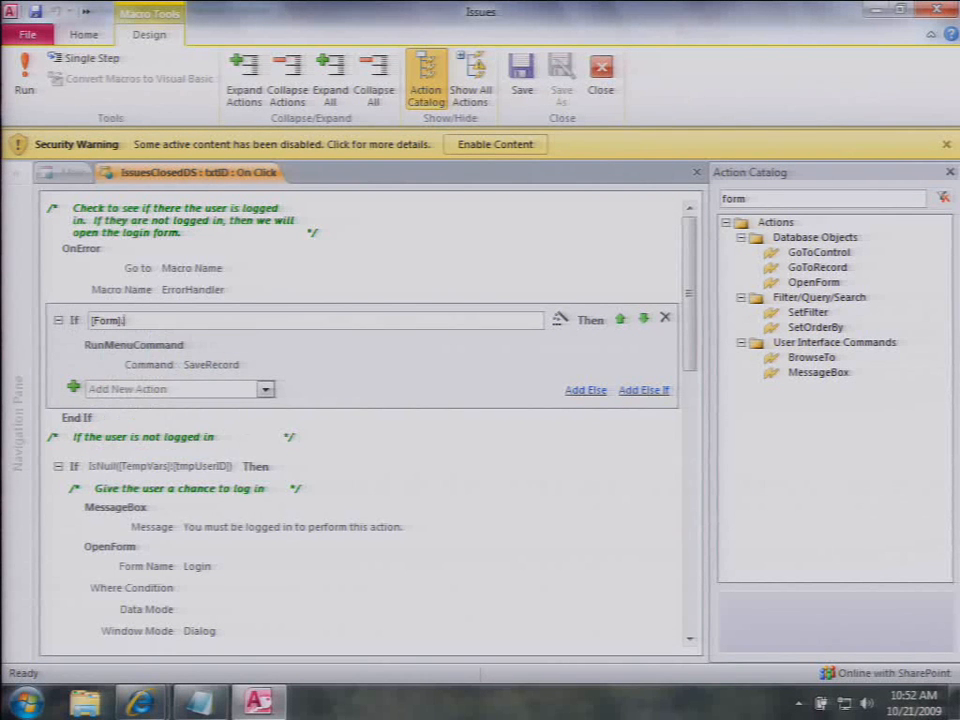
text(dir)
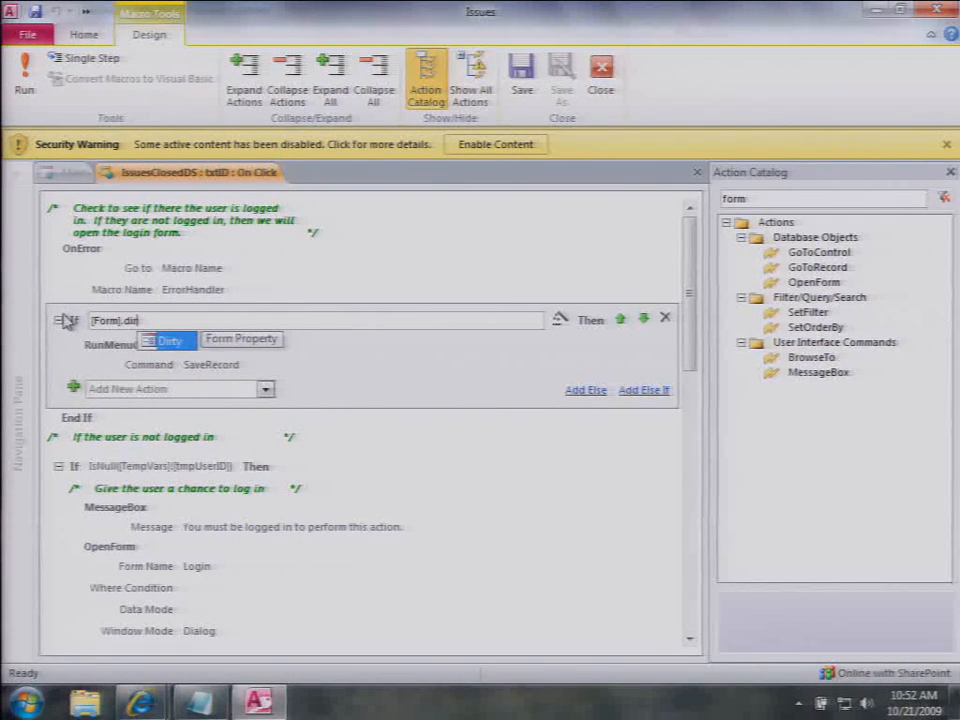
text(t)
key(Tab)
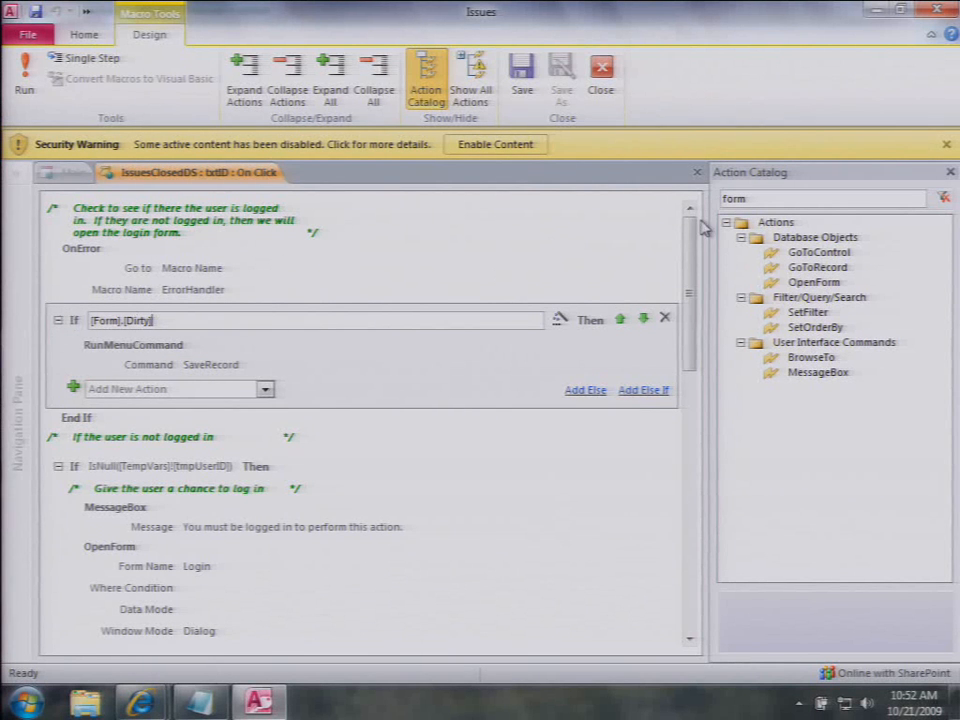
click(695, 174)
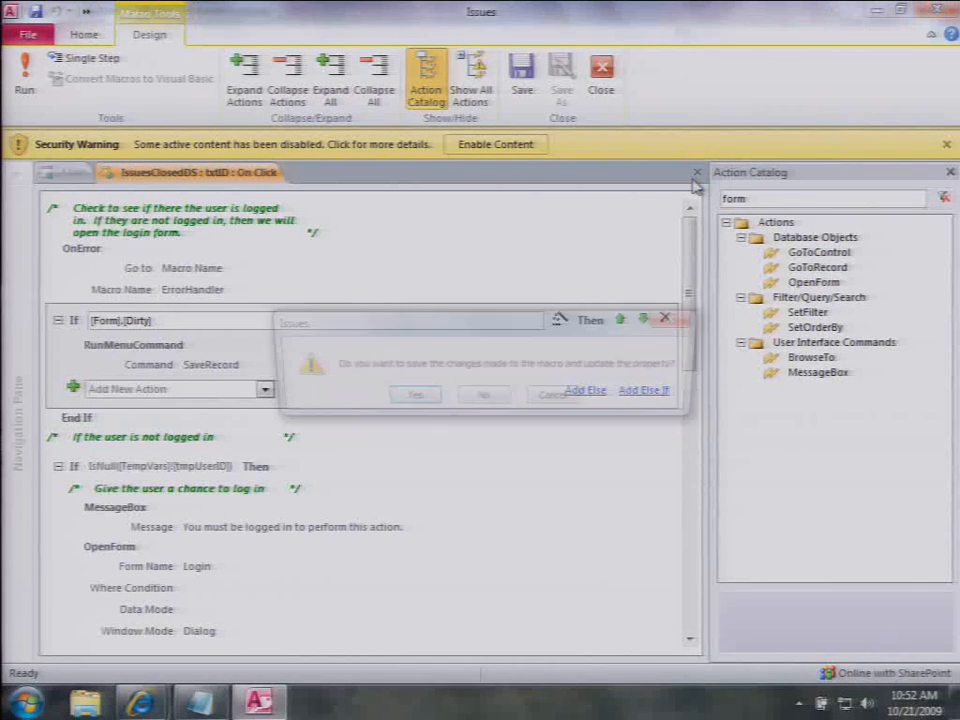
Step: Discard the macro changes and show the Main form's Open Issues list in Form View
click(493, 401)
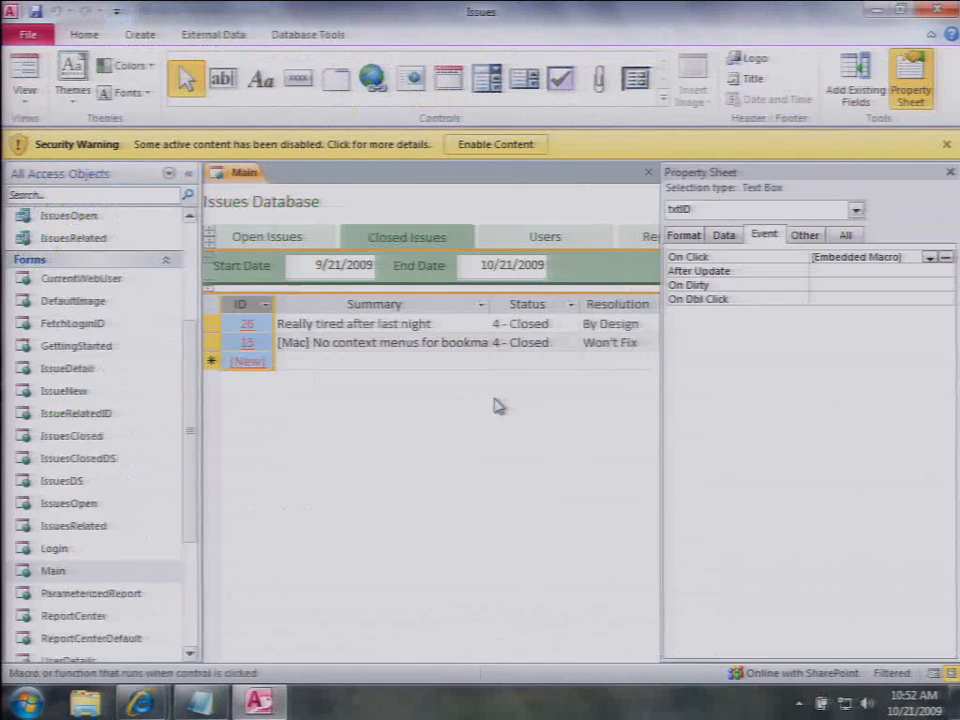
click(951, 172)
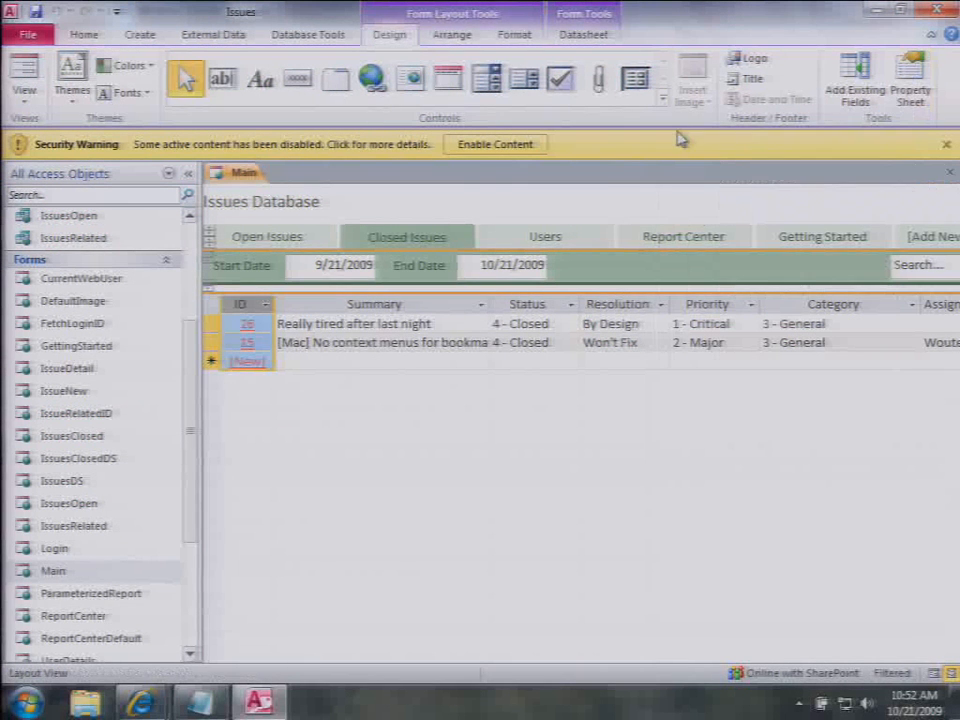
click(24, 68)
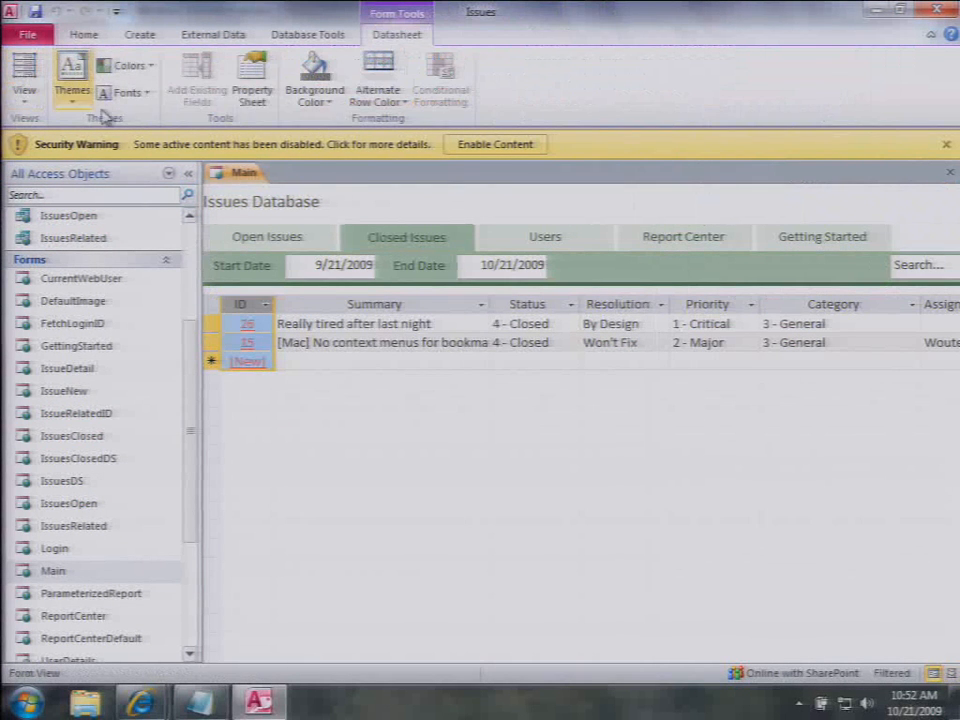
click(190, 172)
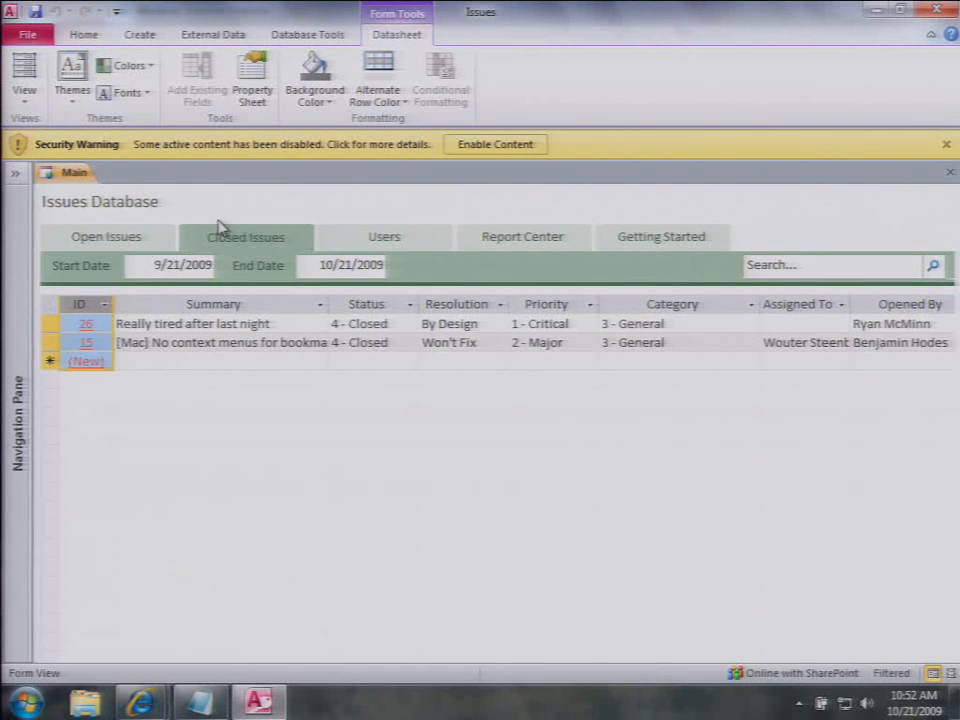
click(123, 238)
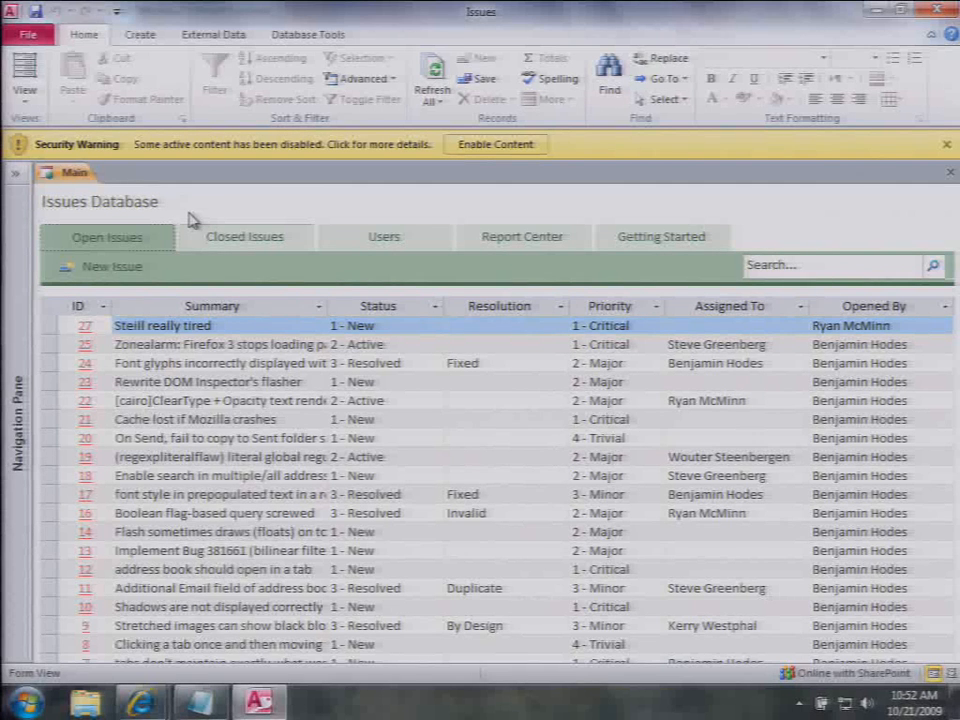
Step: In the browser, close the Issue 26 form and search Open Issues for 'email', leaving issue 11
mouse_move(152, 691)
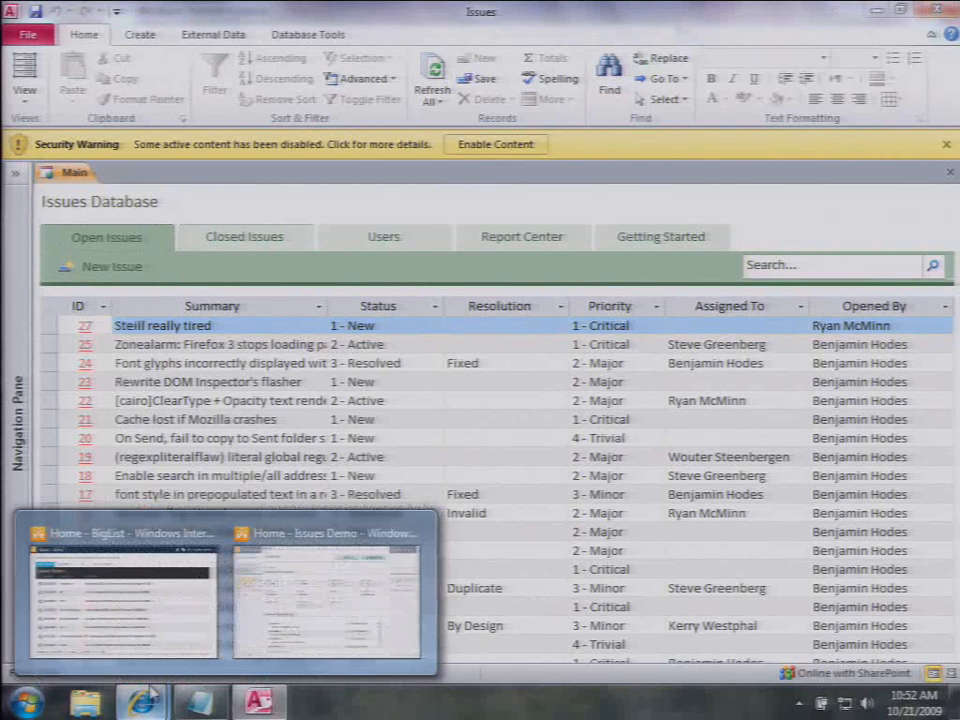
click(338, 597)
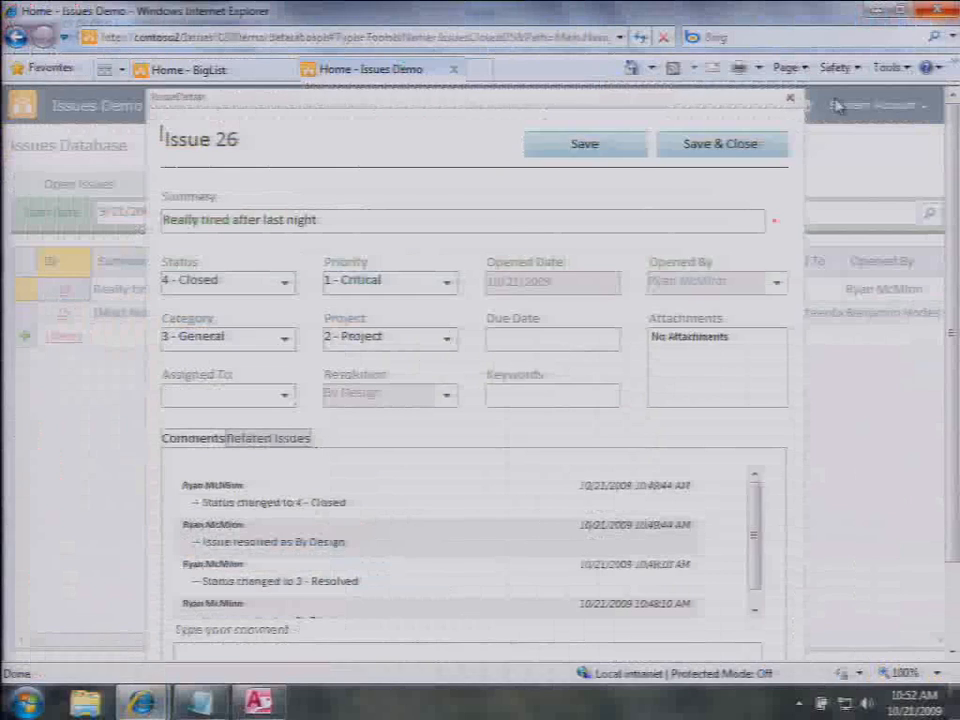
click(791, 103)
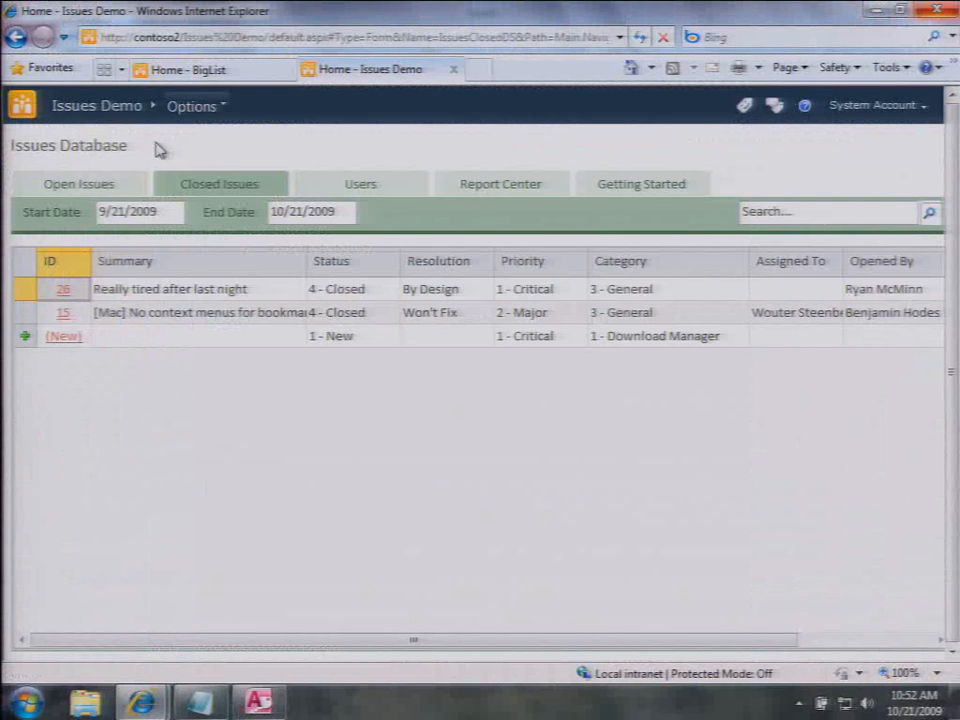
click(105, 184)
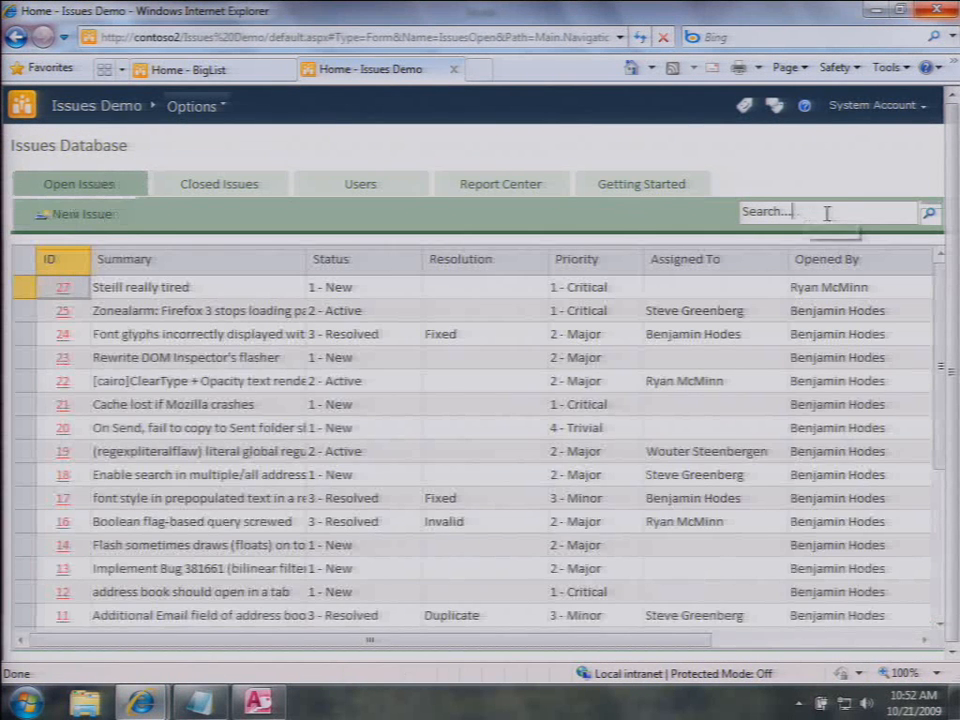
click(826, 213)
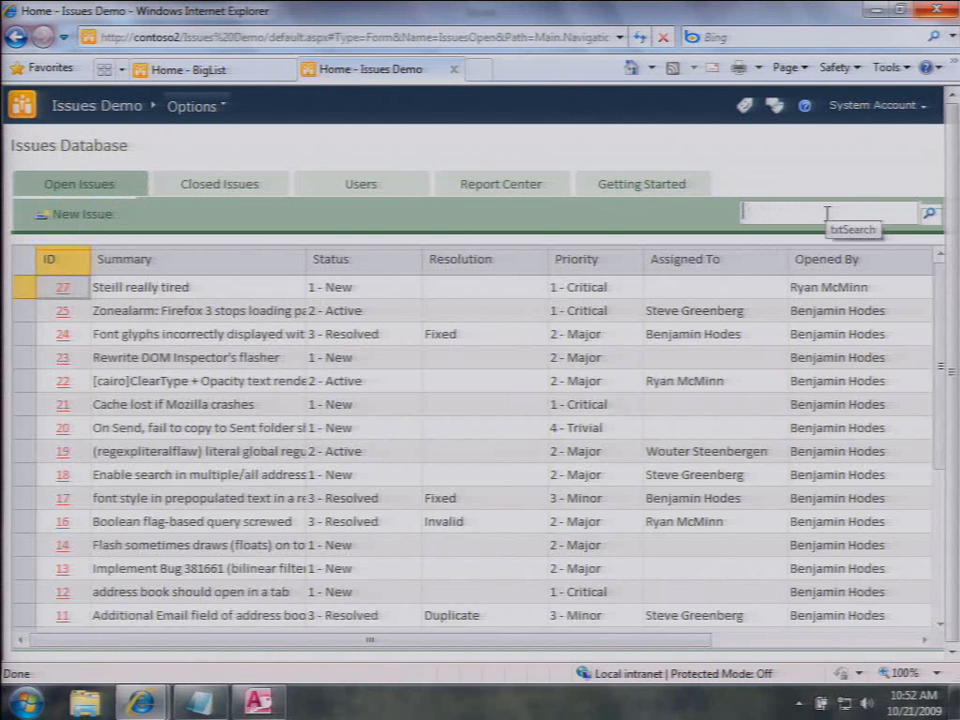
text(email)
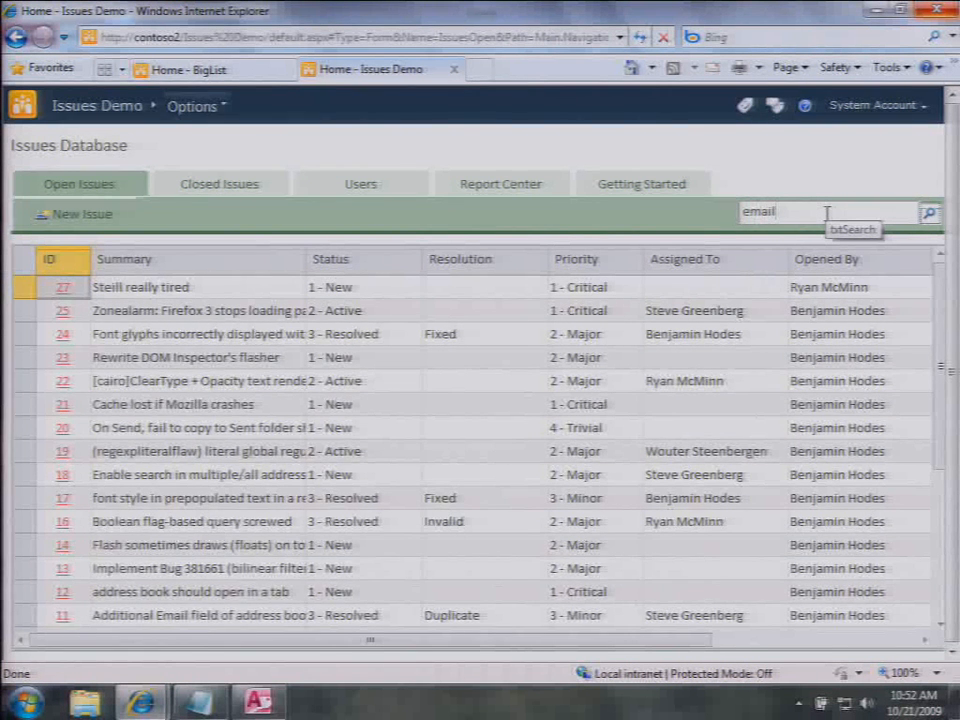
key(Return)
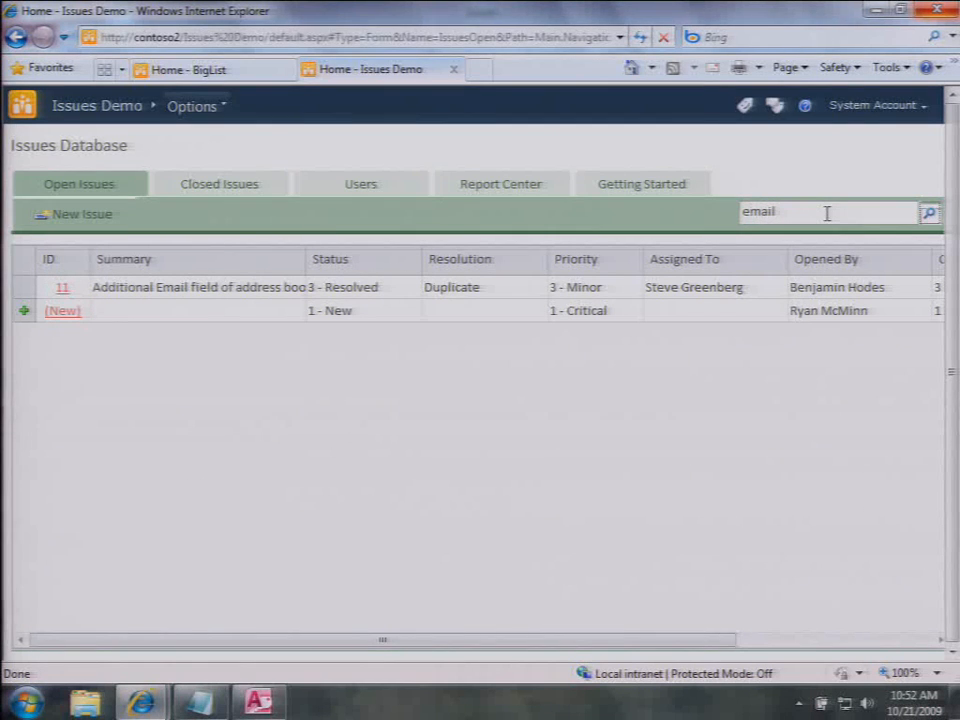
Step: In Layout View, open txtSearch's After Update embedded macro, scroll through it, and close it
click(258, 702)
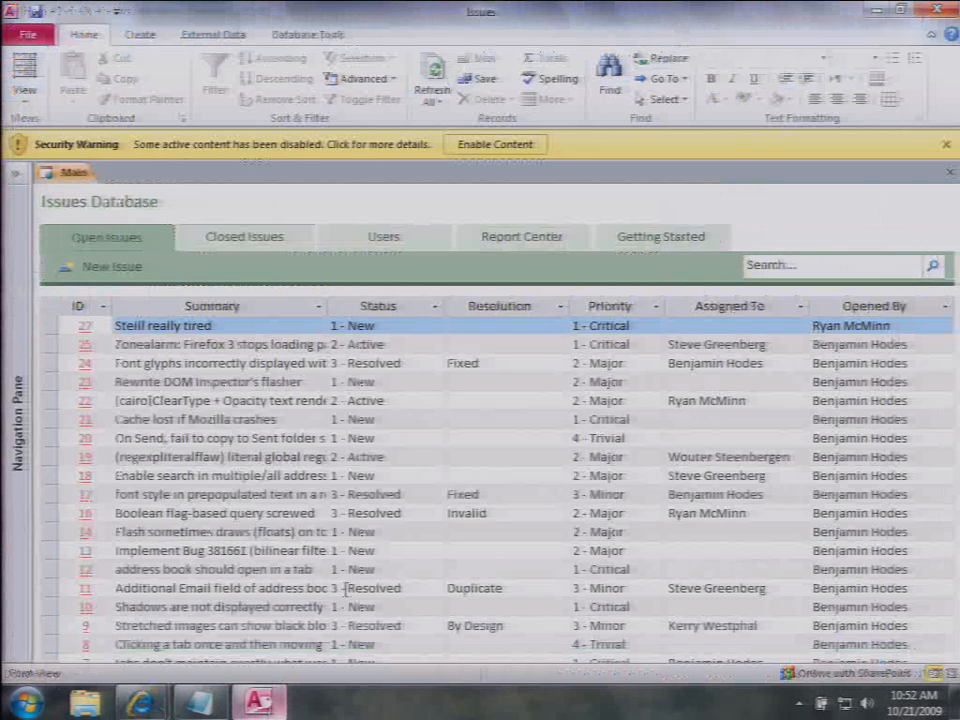
click(22, 60)
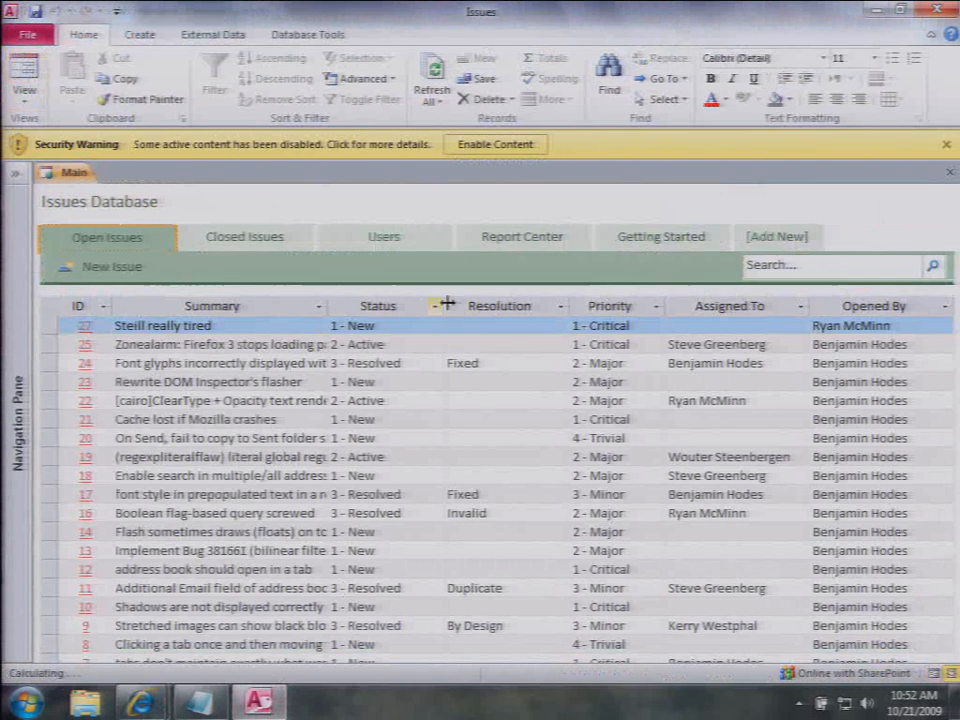
click(789, 268)
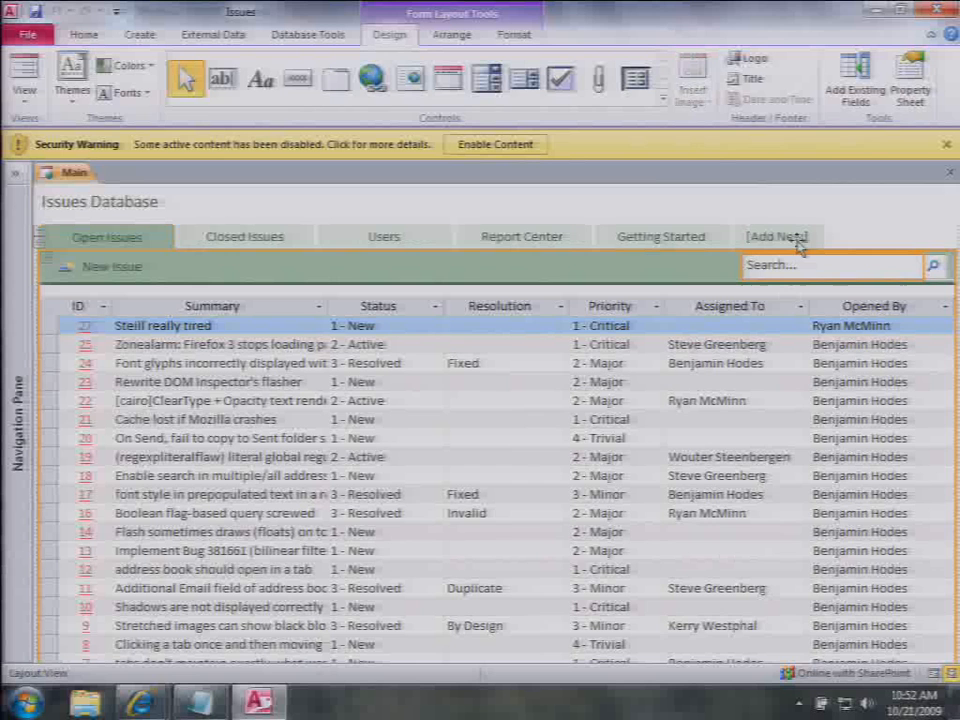
click(910, 102)
click(907, 272)
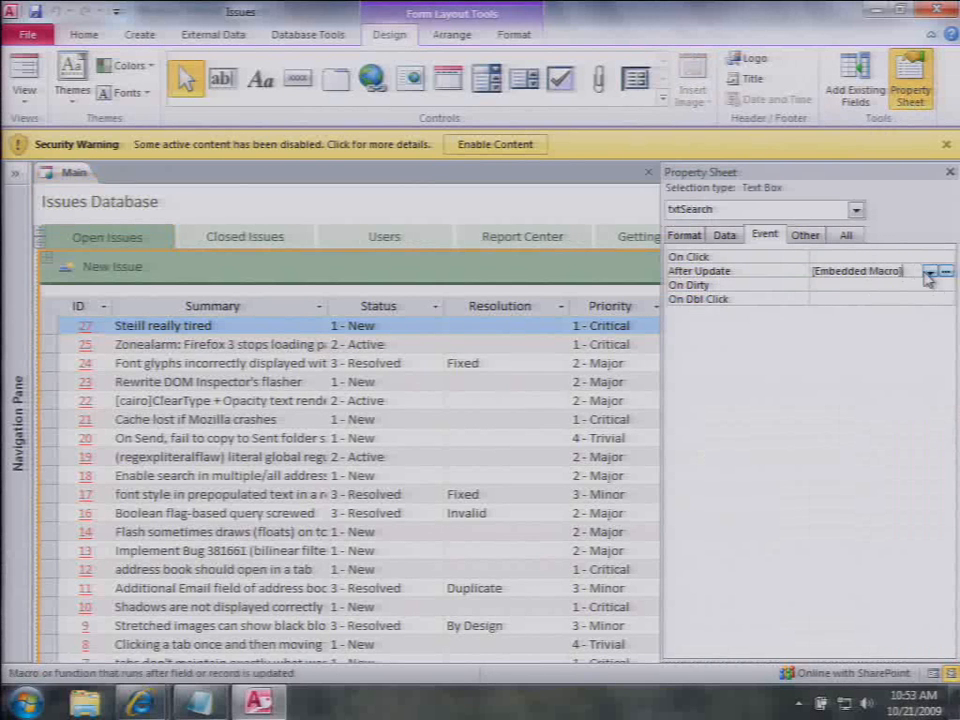
click(944, 271)
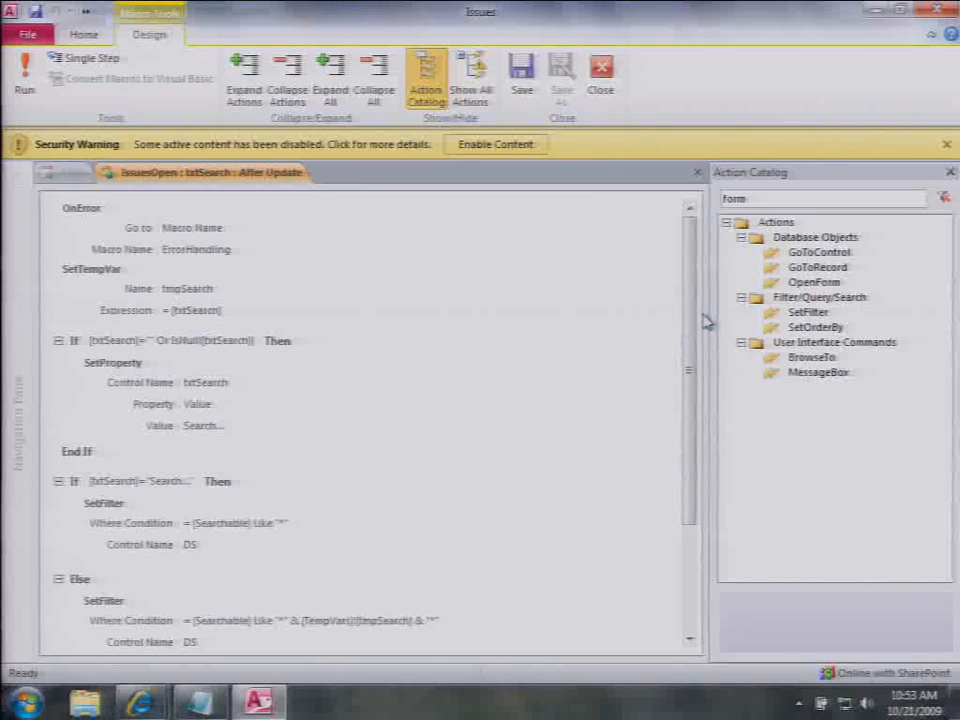
drag(692, 326, 697, 382)
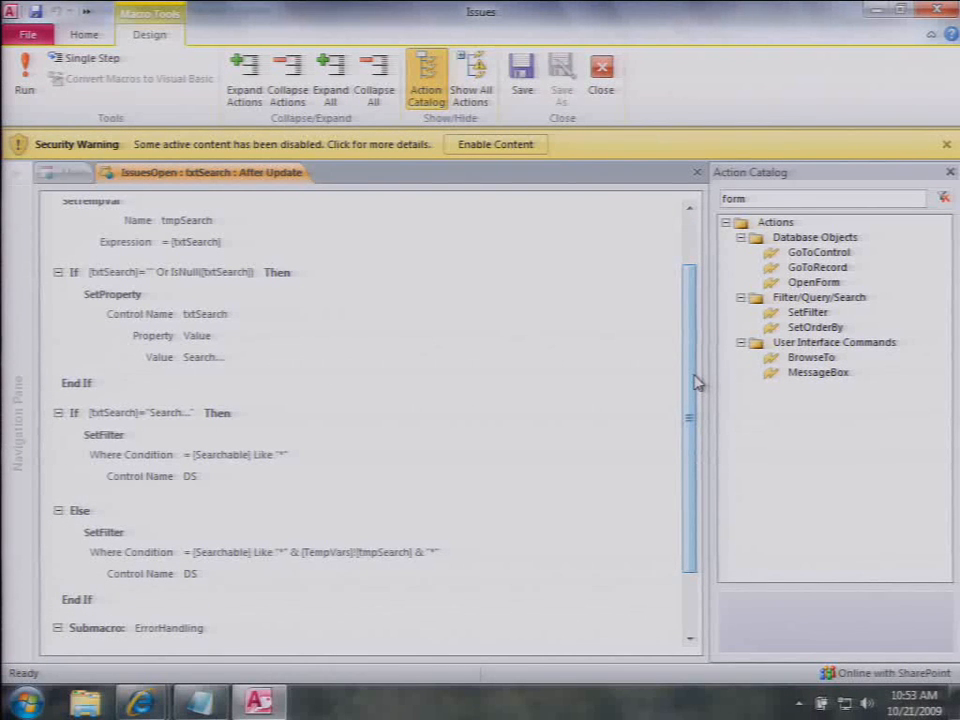
drag(686, 386, 687, 457)
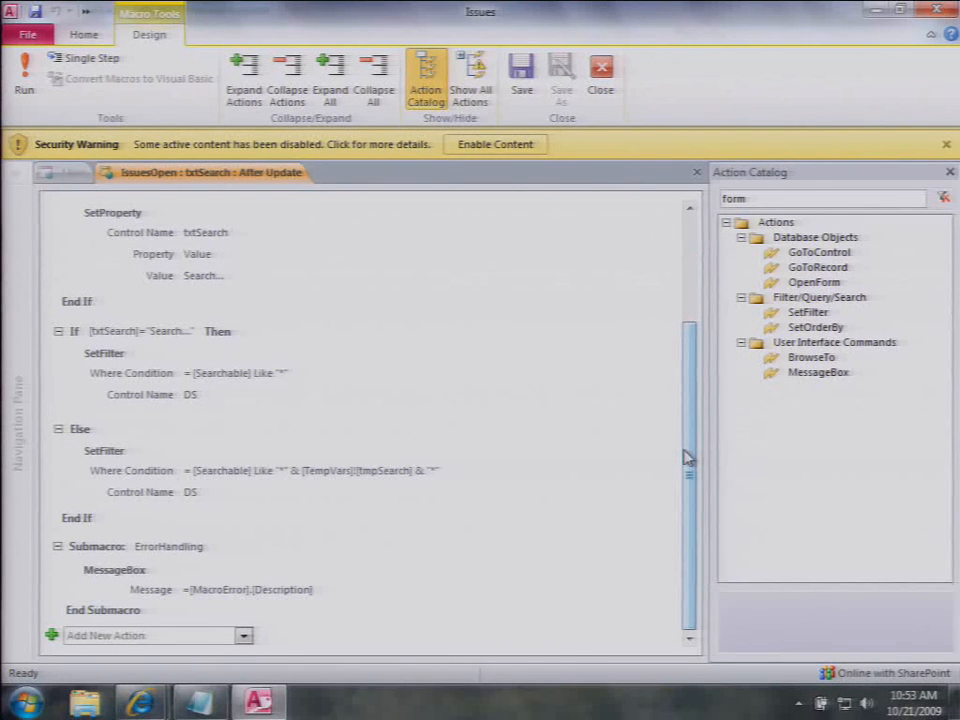
click(697, 172)
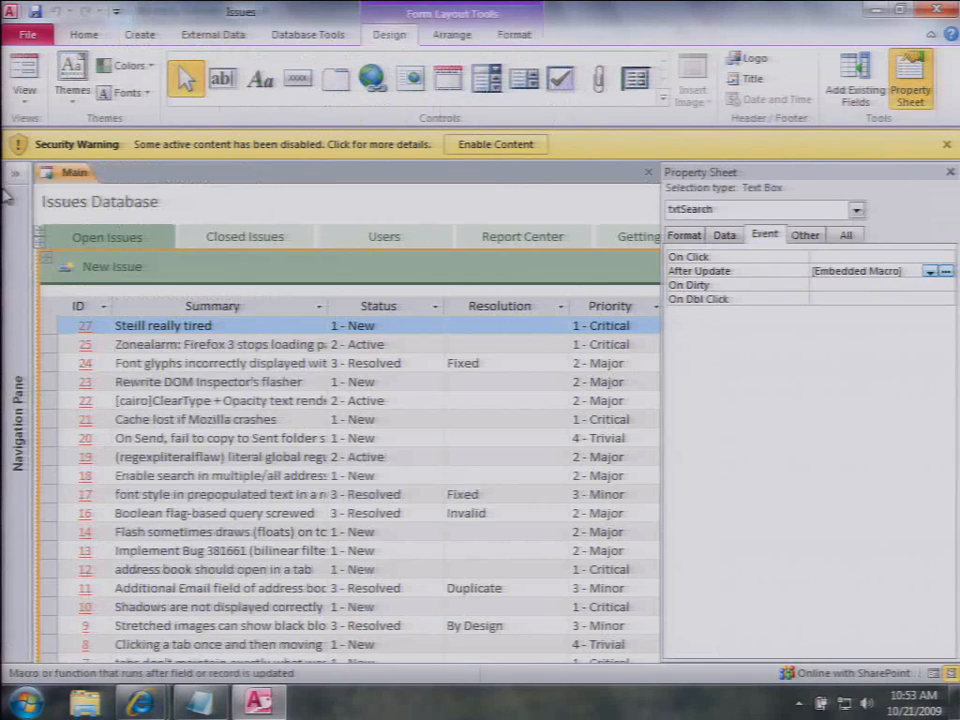
Step: Open the IssuesExtended query from the Navigation Pane in Design View
click(14, 174)
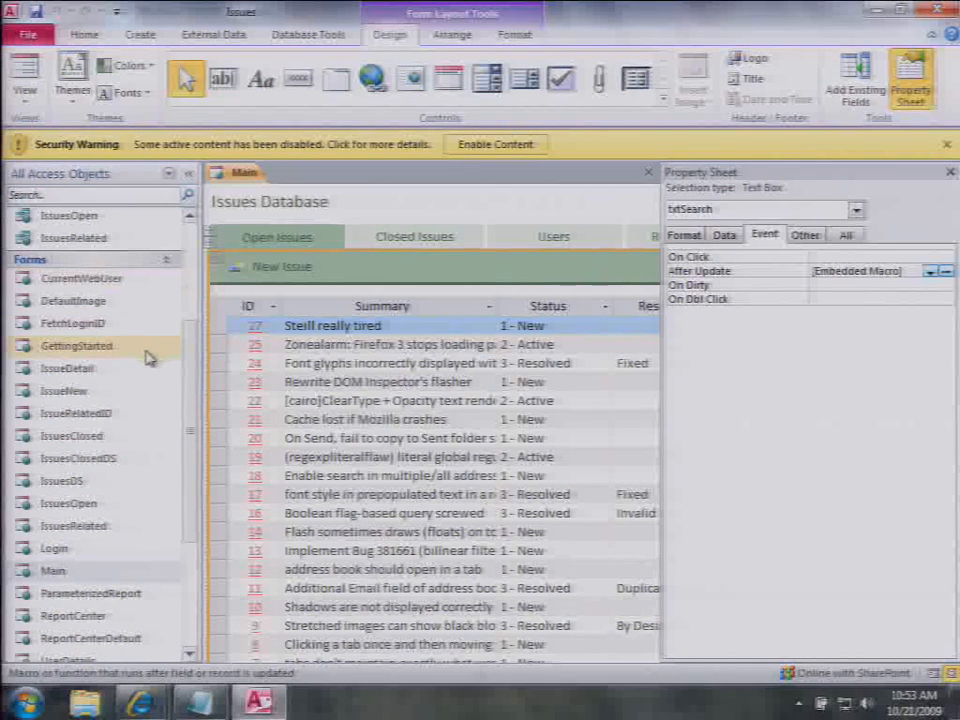
scroll(172, 497, down, 3)
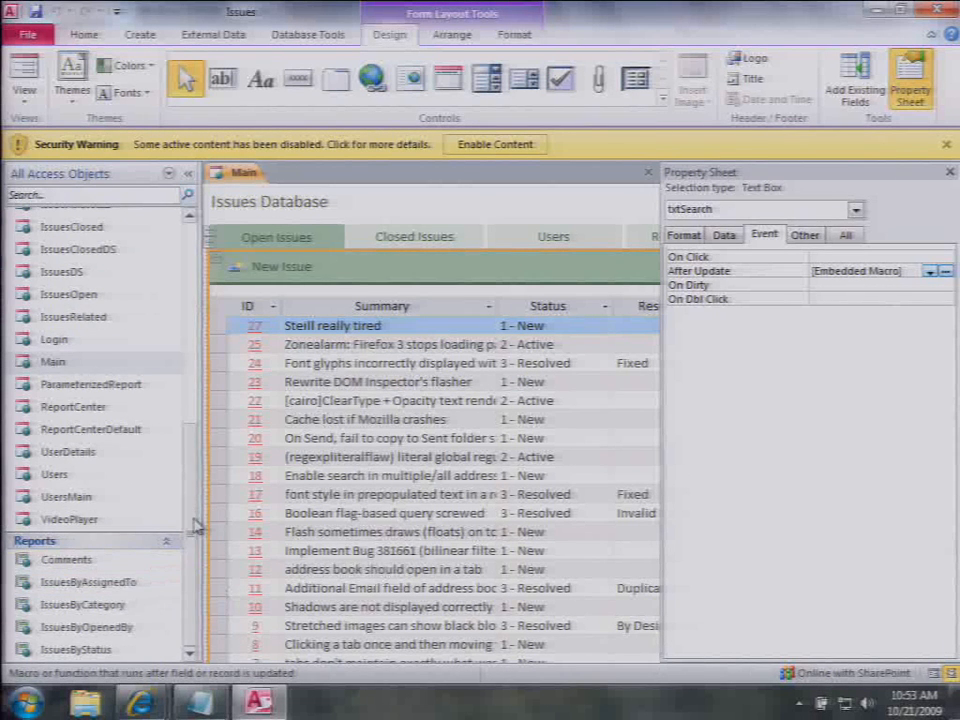
drag(197, 525, 208, 369)
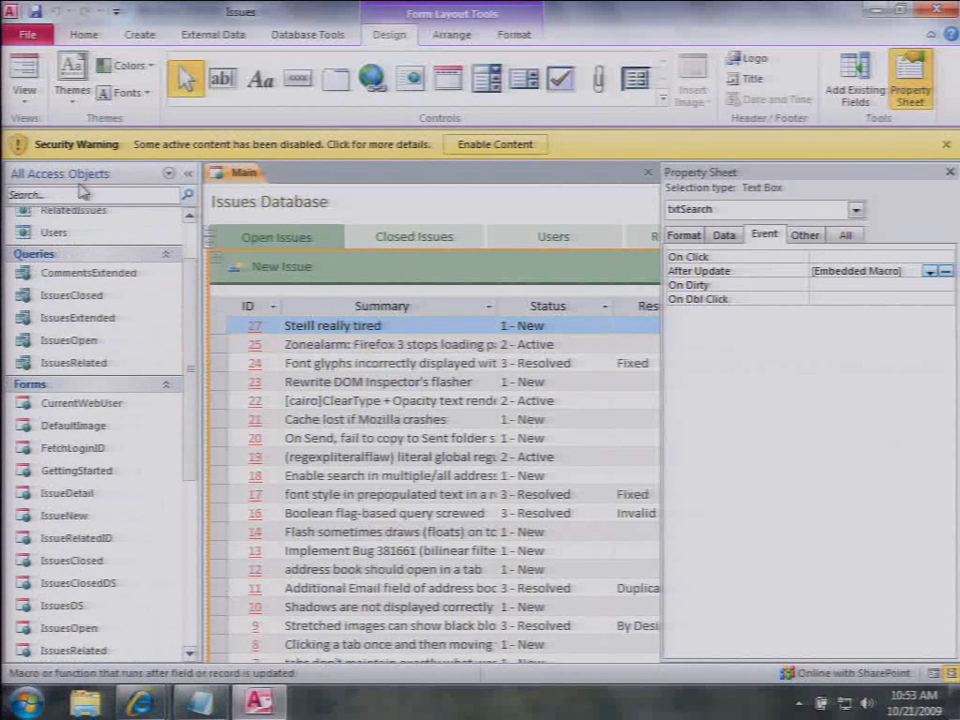
right_click(101, 319)
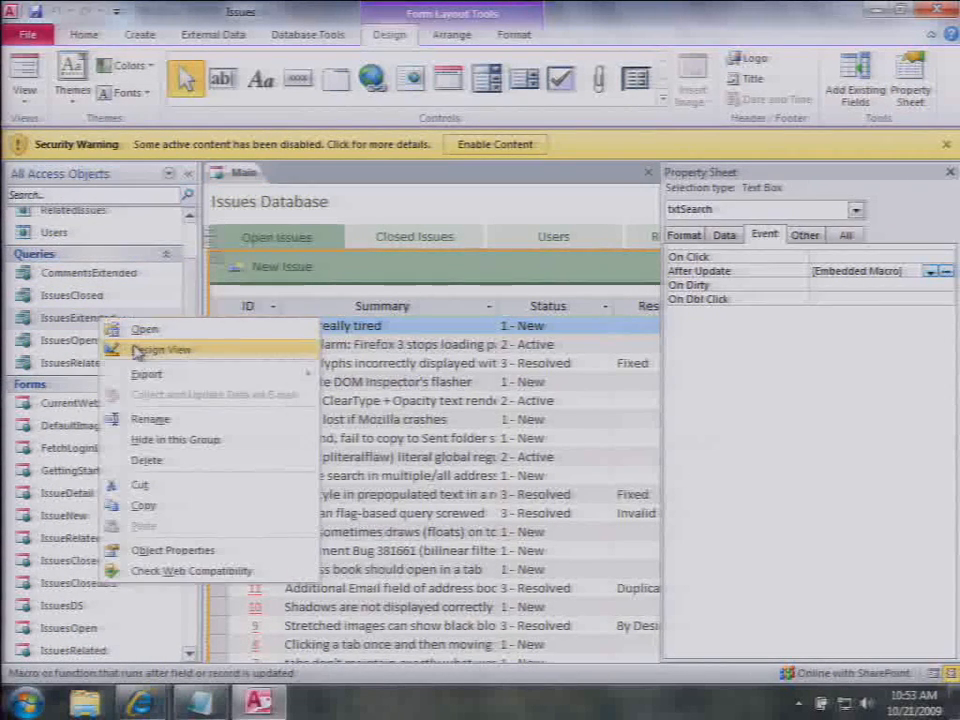
click(137, 352)
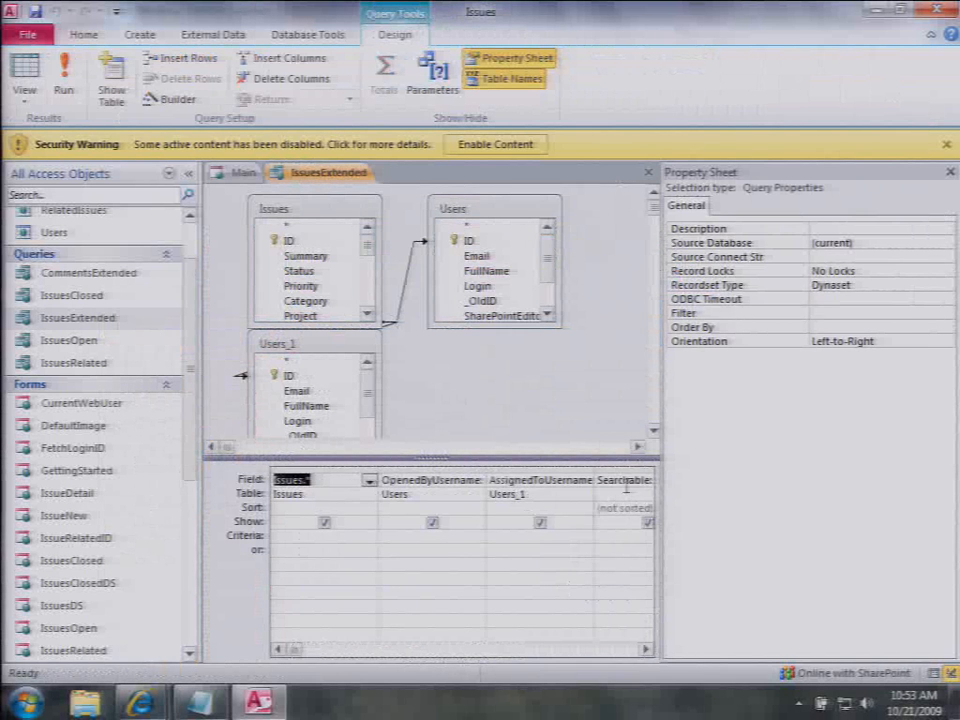
Step: Zoom into the Searchable field expression, then close IssuesExtended and return Main to Form View
click(625, 482)
key(shift+F2)
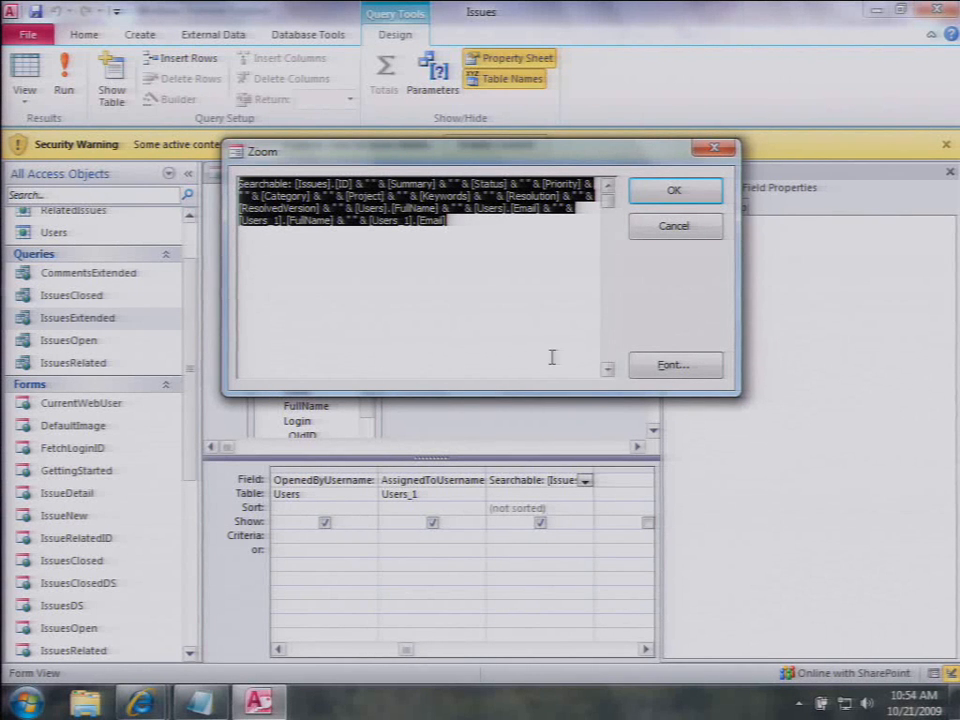
click(675, 226)
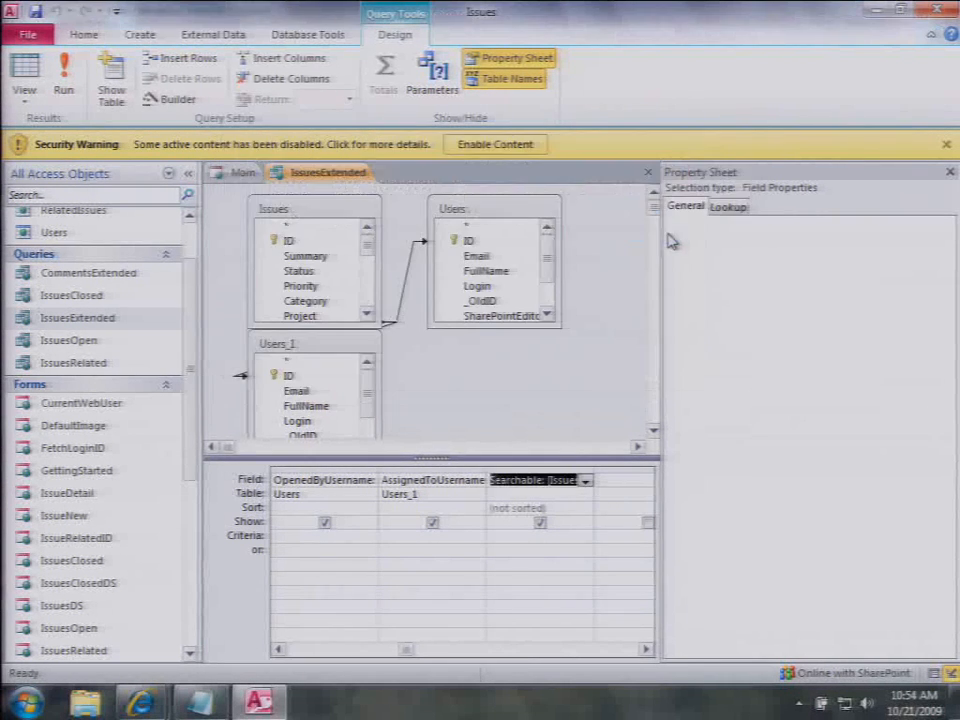
click(647, 172)
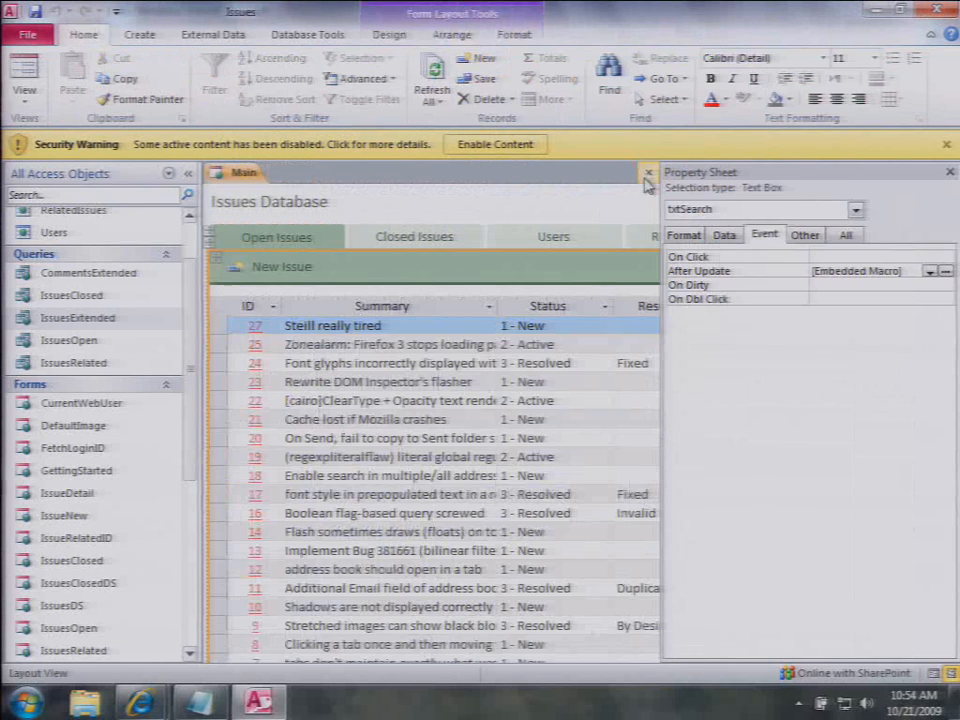
click(25, 70)
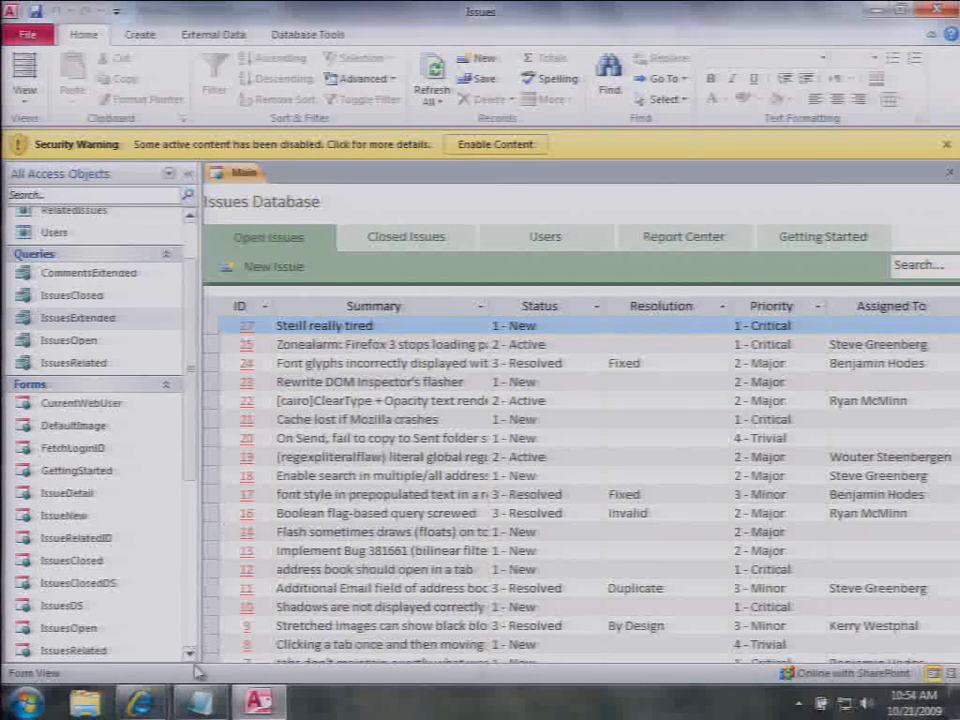
Step: Go to the Issues Demo site's Report Center and load the Issues by Category report
mouse_move(140, 700)
click(330, 570)
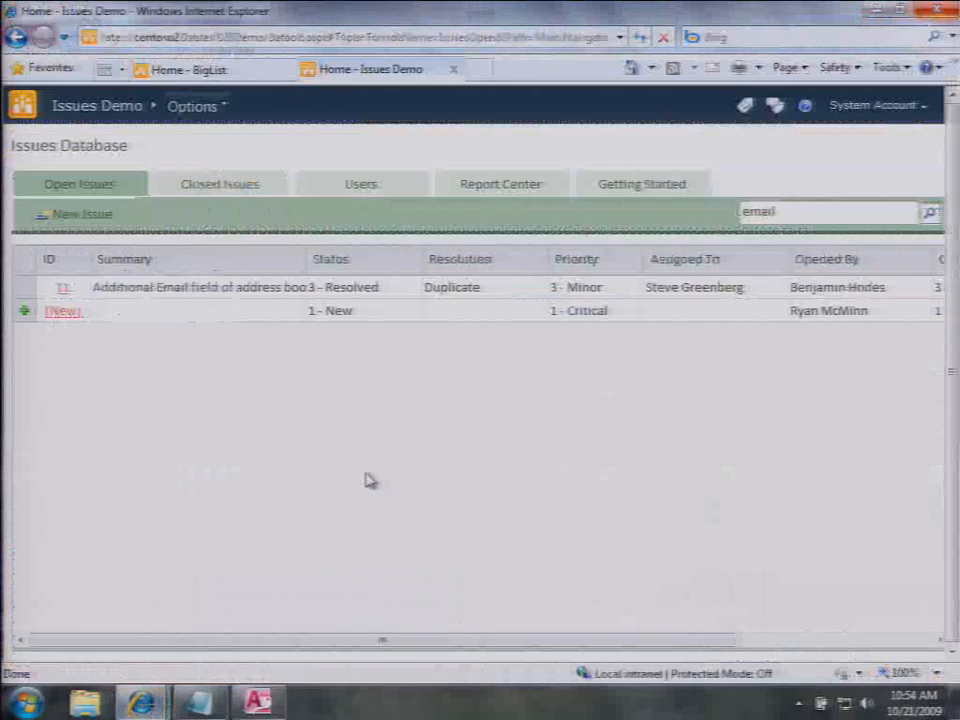
click(485, 188)
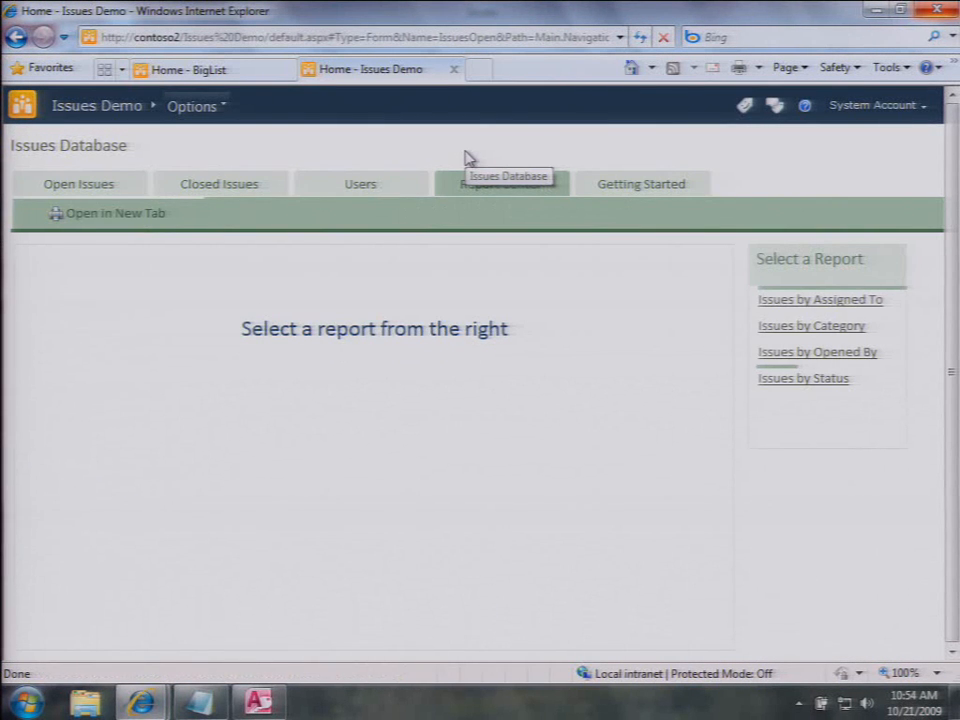
click(811, 326)
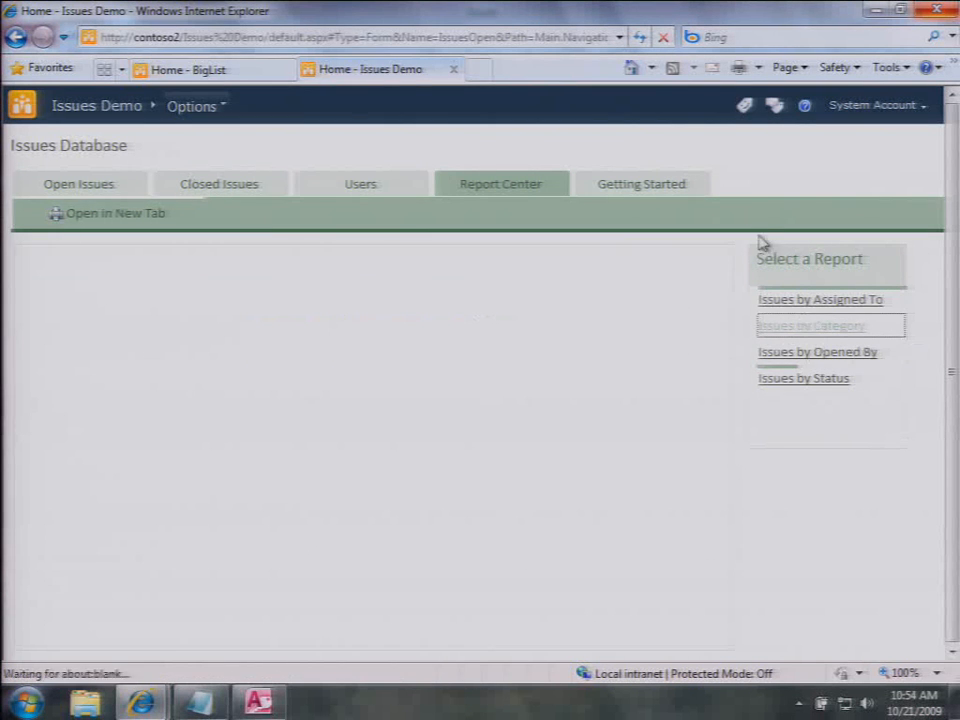
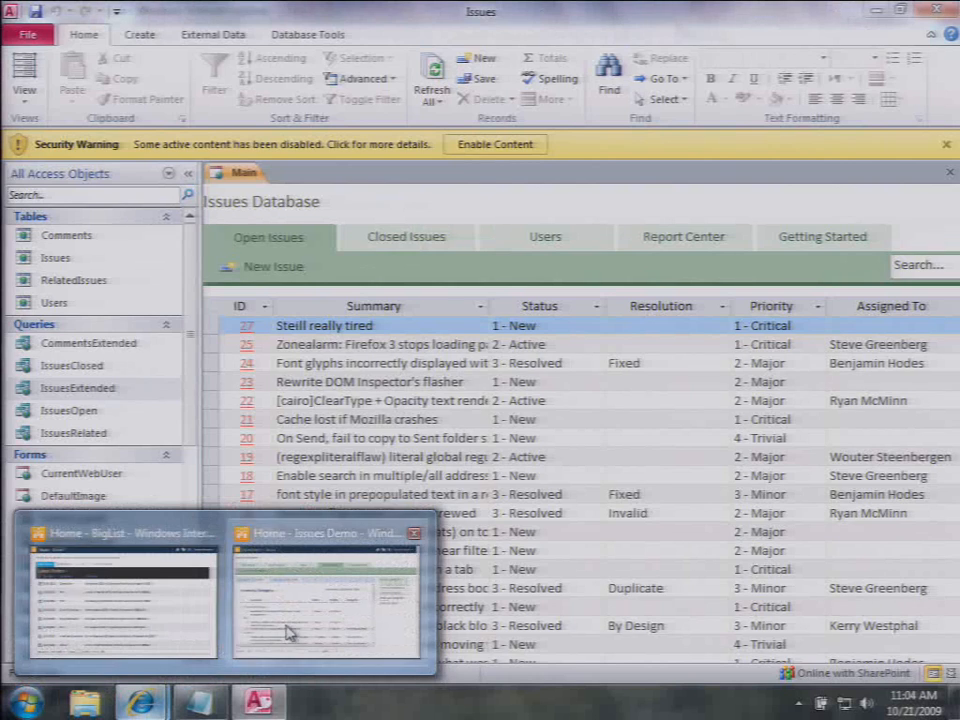
Step: In the Issues Demo web app, open issue 22 from Open Issues and show its Related Issues
click(287, 630)
click(87, 184)
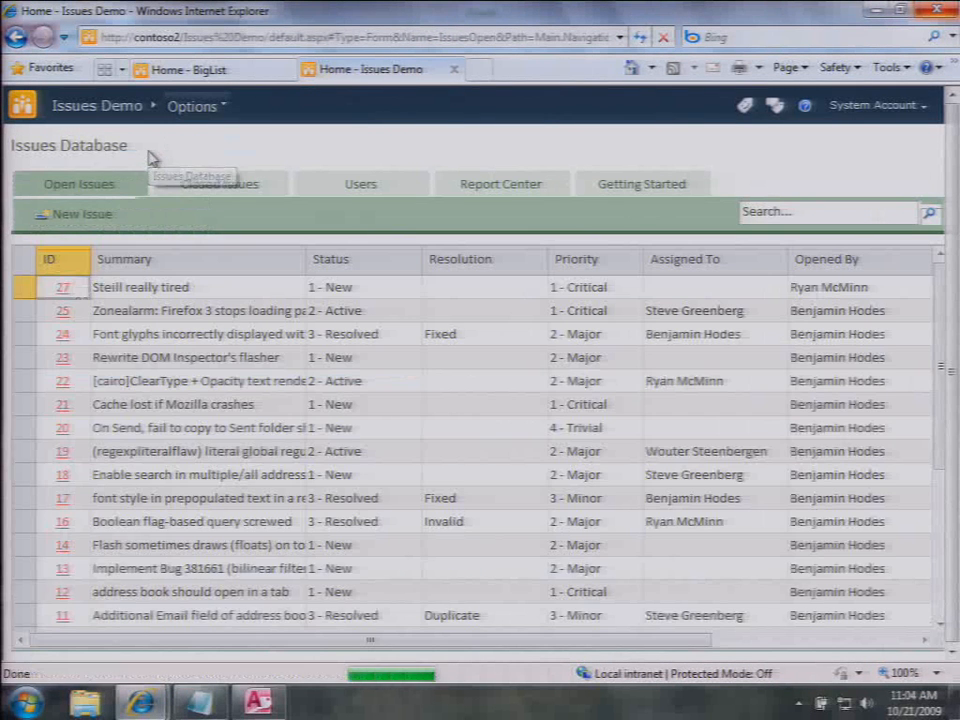
click(64, 384)
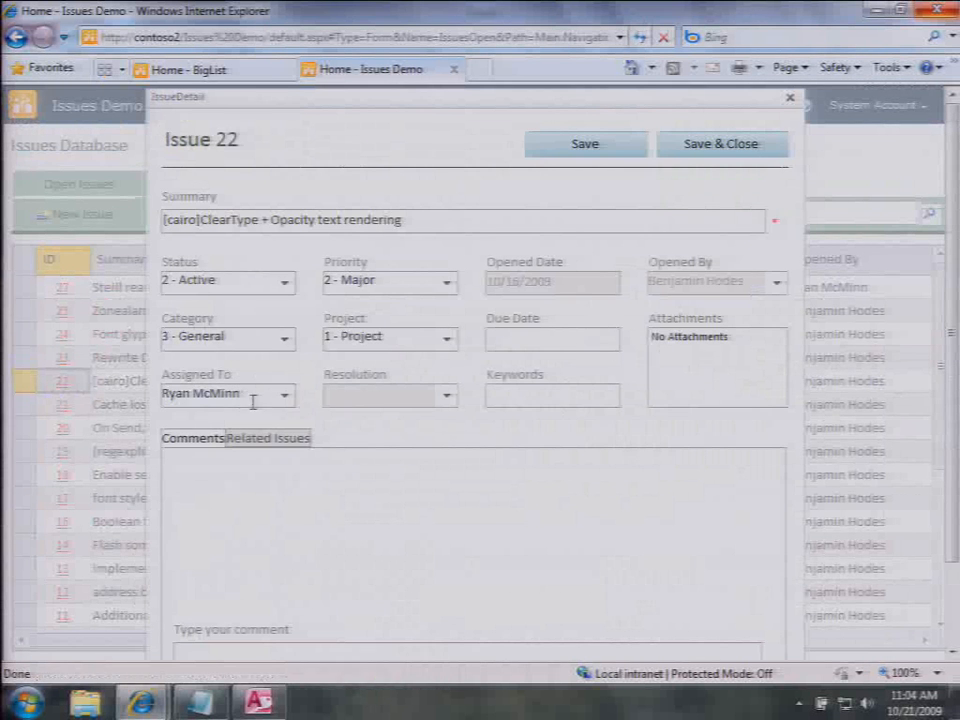
click(268, 440)
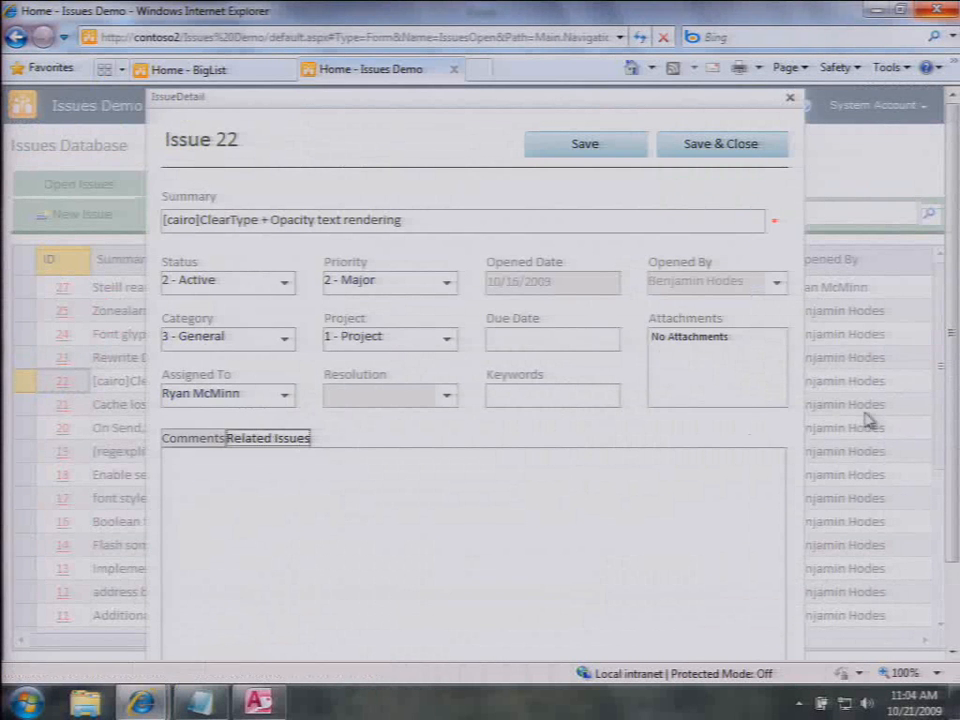
scroll(952, 428, down, 2)
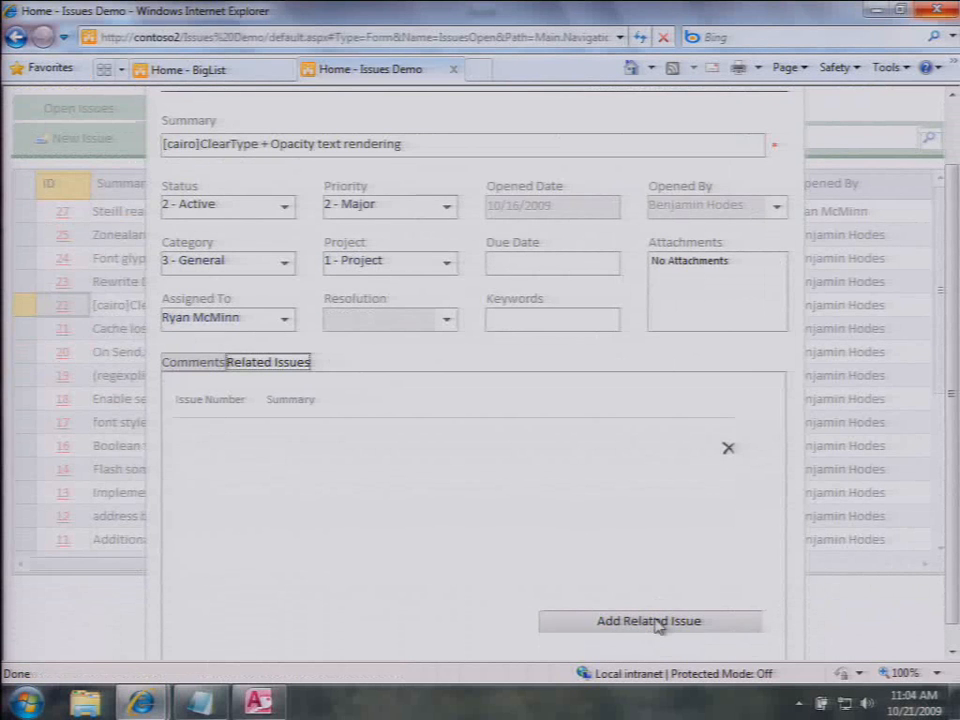
Step: Add issue 5 as a related issue of Issue 22, then return to Access
click(659, 622)
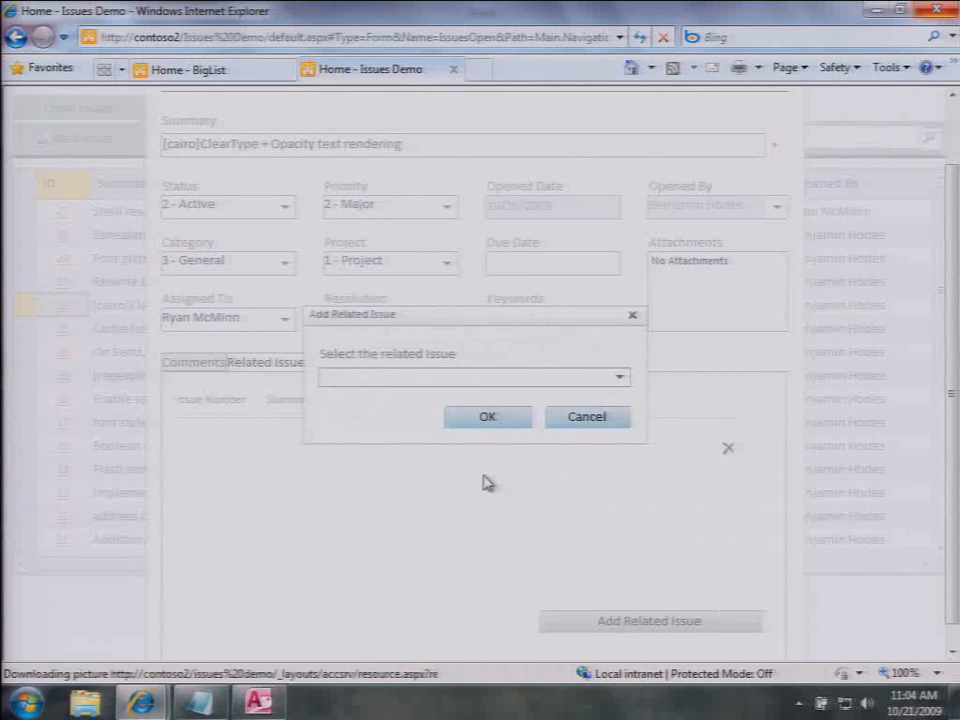
click(620, 380)
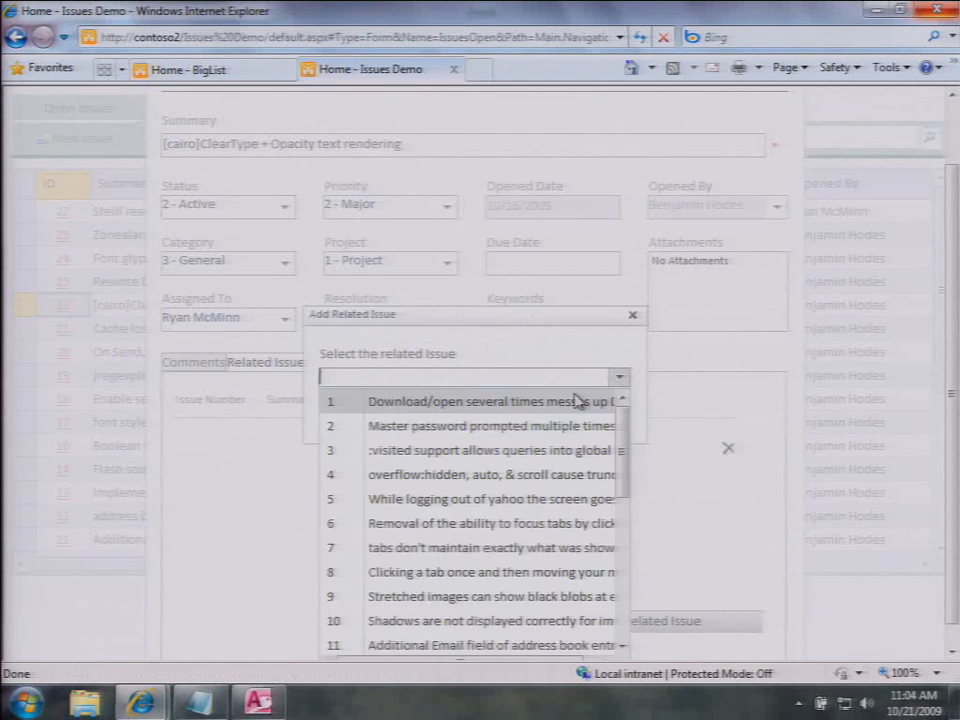
click(476, 499)
click(510, 426)
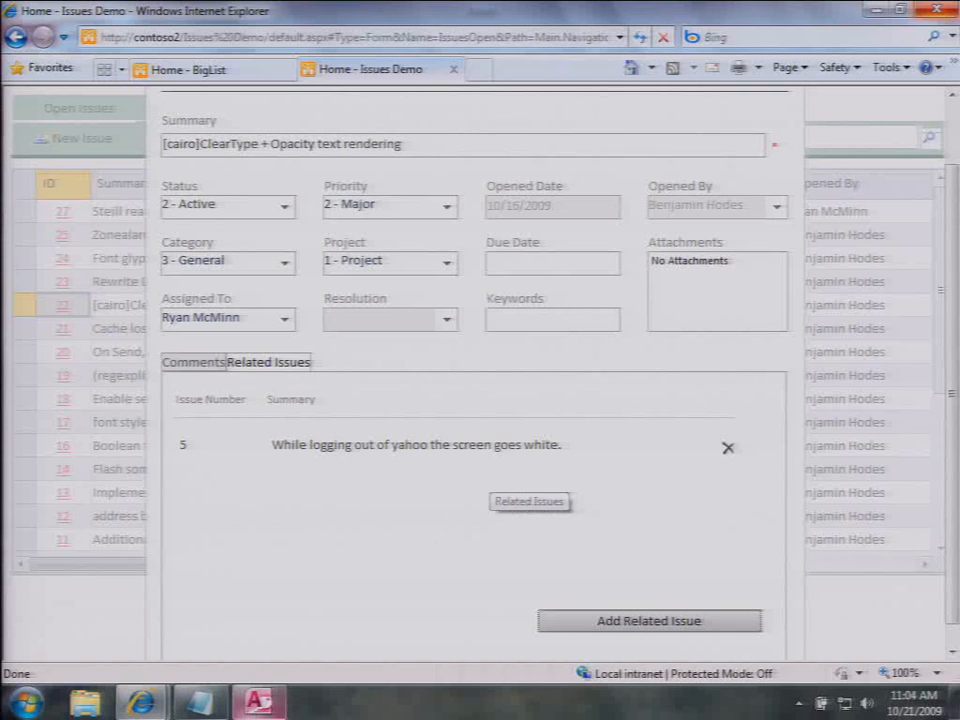
click(258, 703)
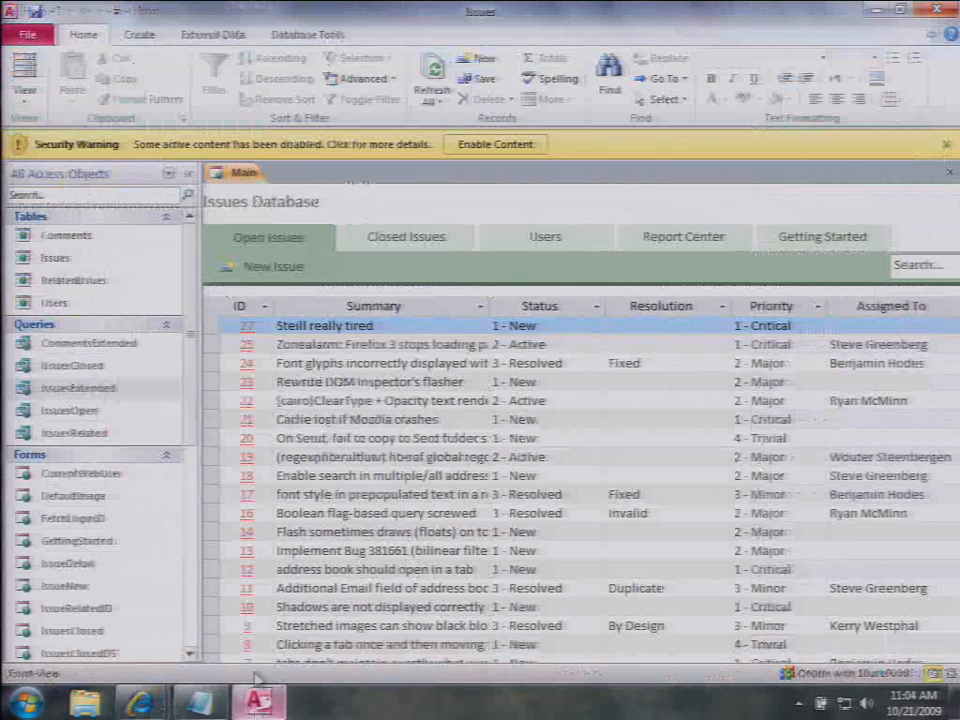
Step: Open issue 24 and switch the IssueDetail form to Layout View with the Property Sheet closed
click(247, 363)
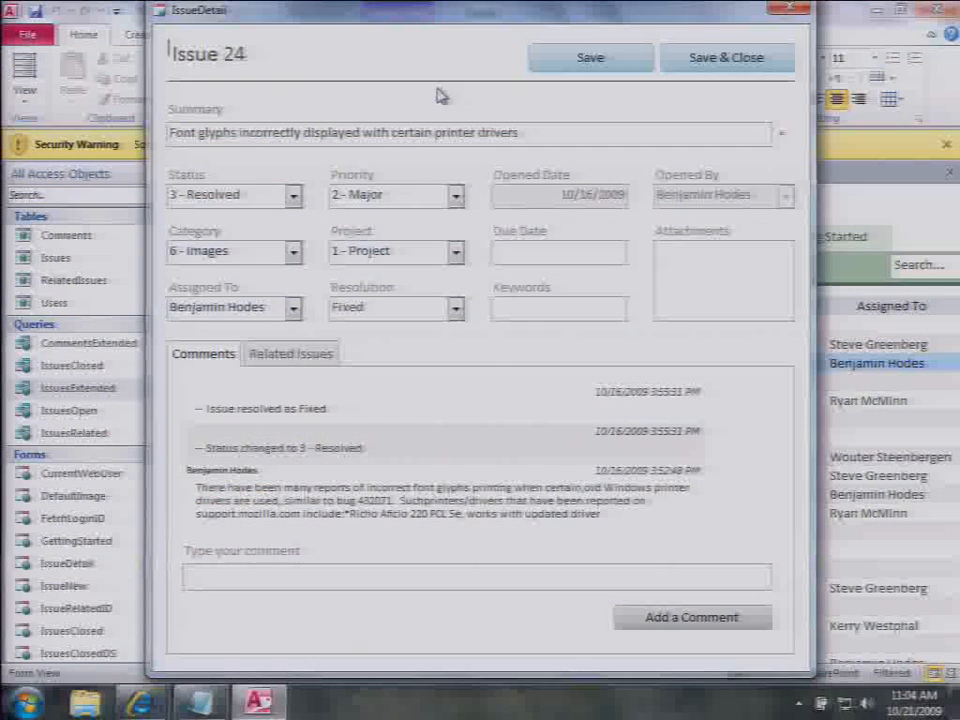
right_click(413, 15)
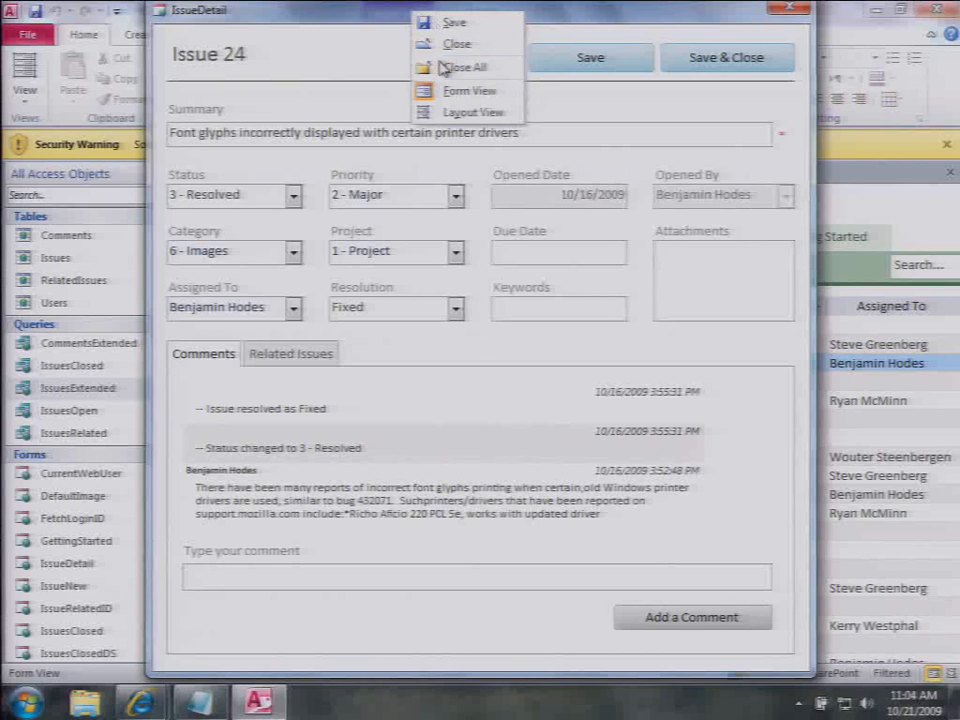
click(450, 111)
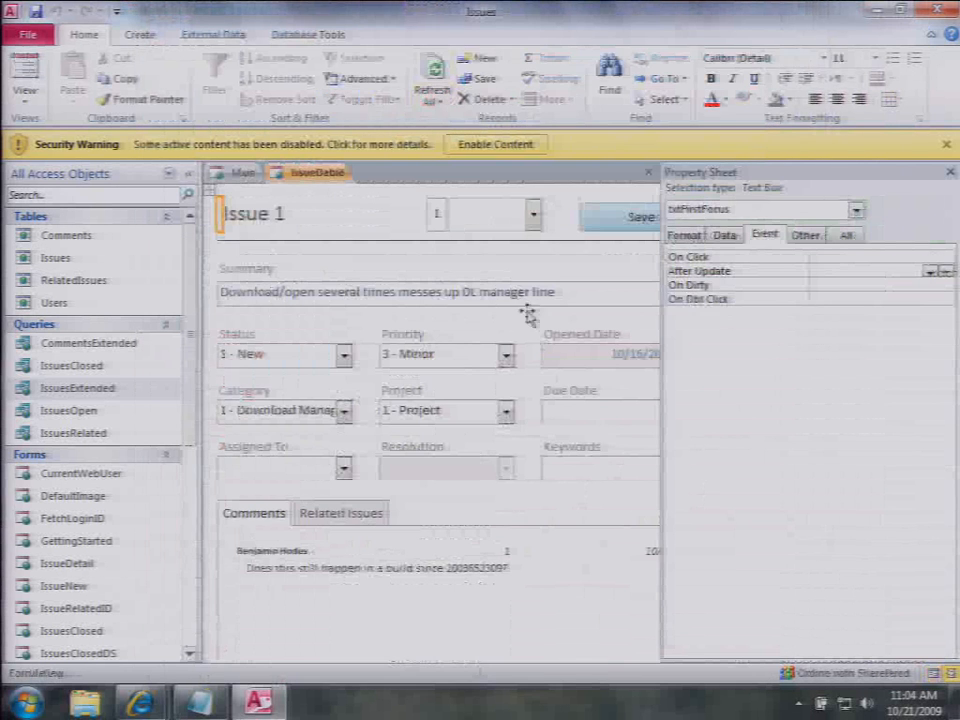
click(372, 515)
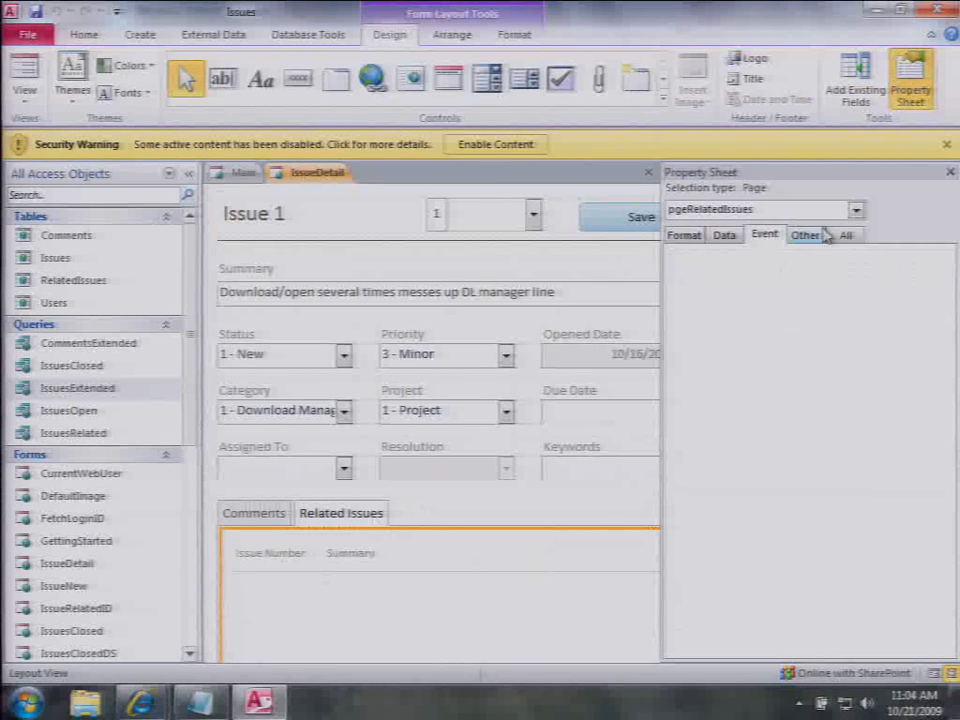
click(949, 172)
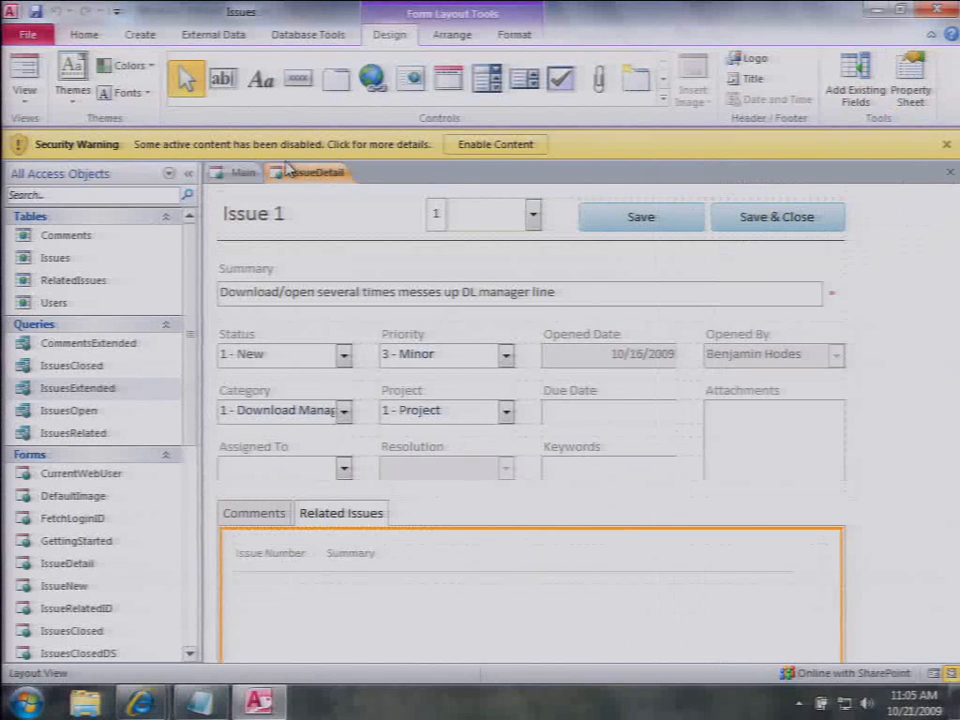
Step: Open the On Click macro of the Add Related Issue button on the Related Issues page
click(678, 575)
scroll(676, 577, down, 2)
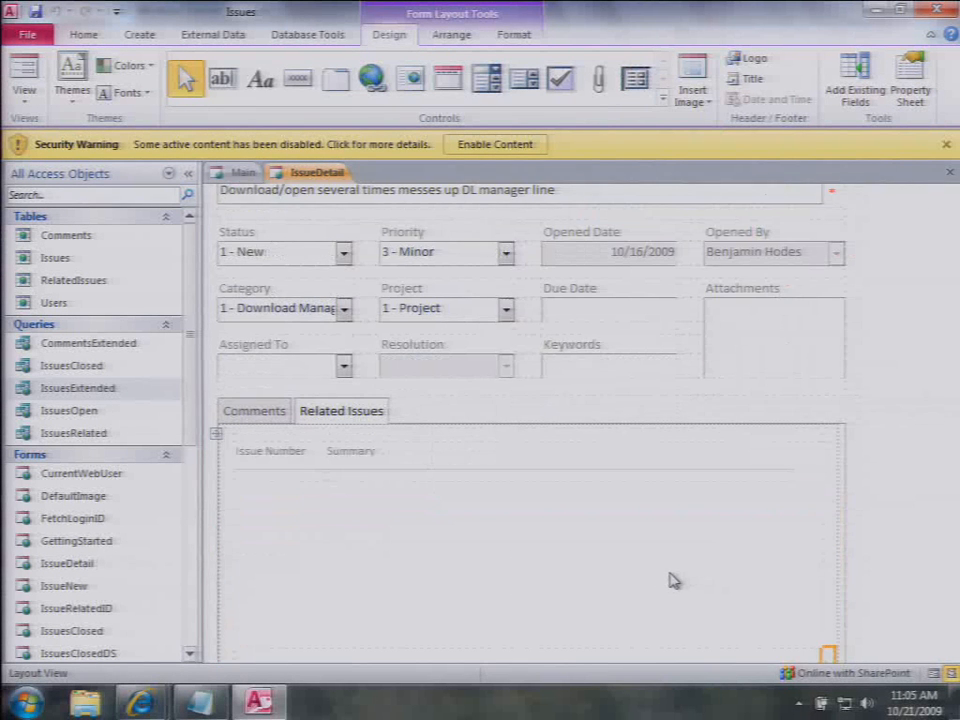
scroll(671, 579, down, 1)
right_click(722, 645)
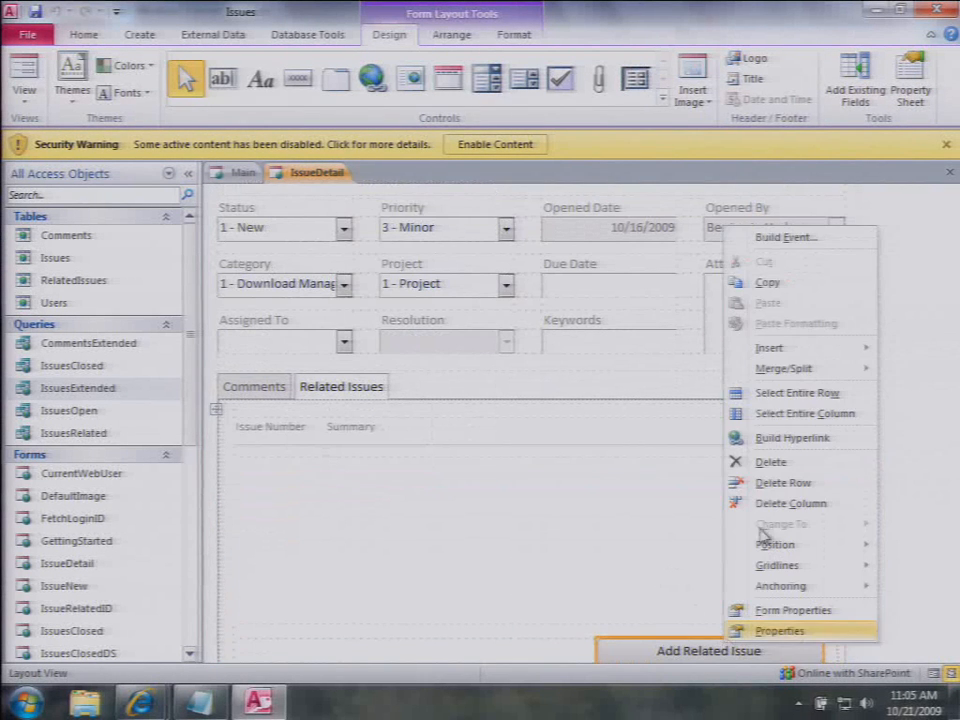
click(786, 238)
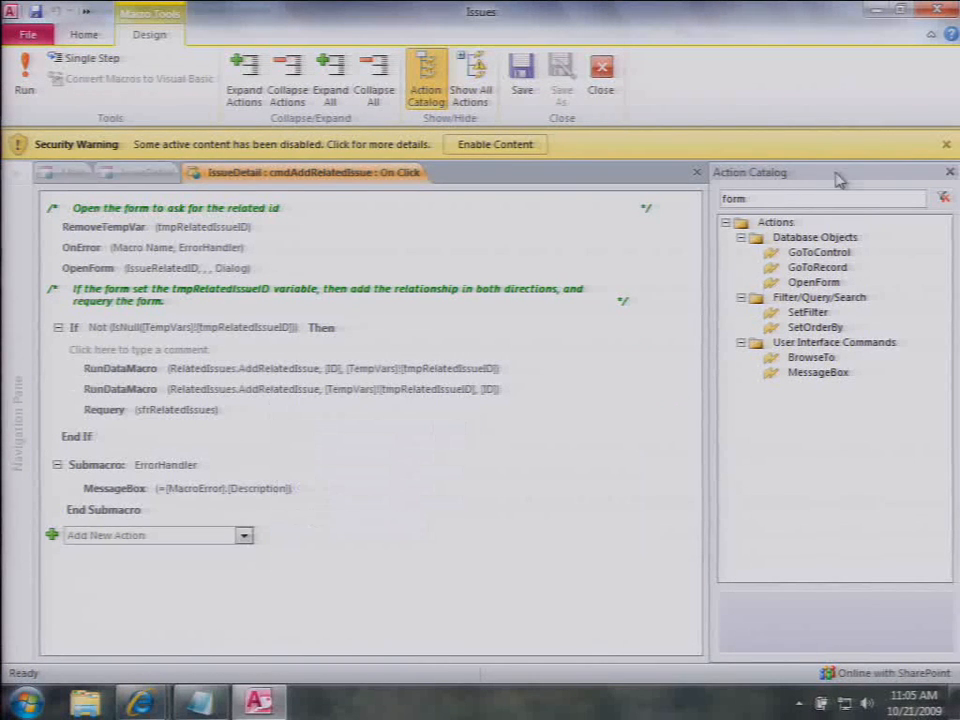
click(943, 197)
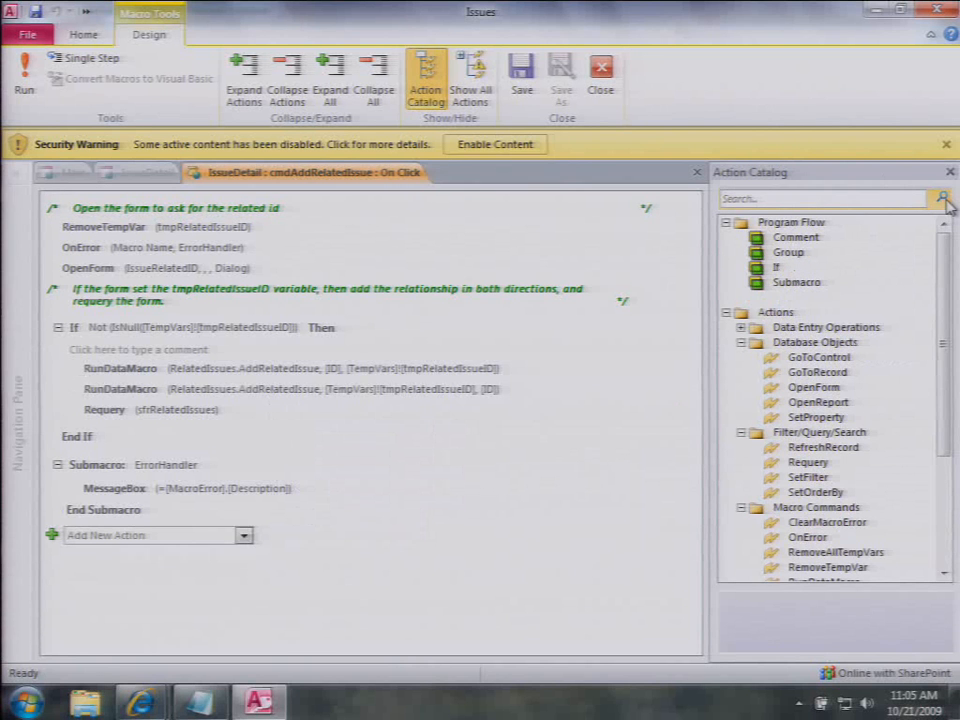
click(697, 176)
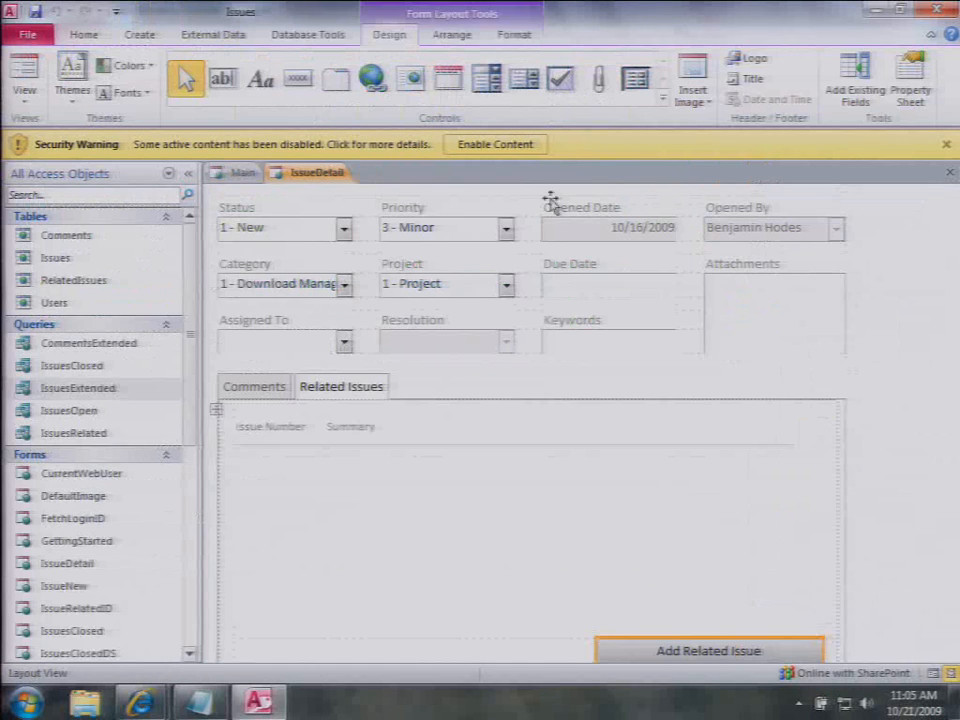
Step: Open the Issues table as a datasheet, review its After Update data macro, then close it
right_click(88, 266)
click(132, 275)
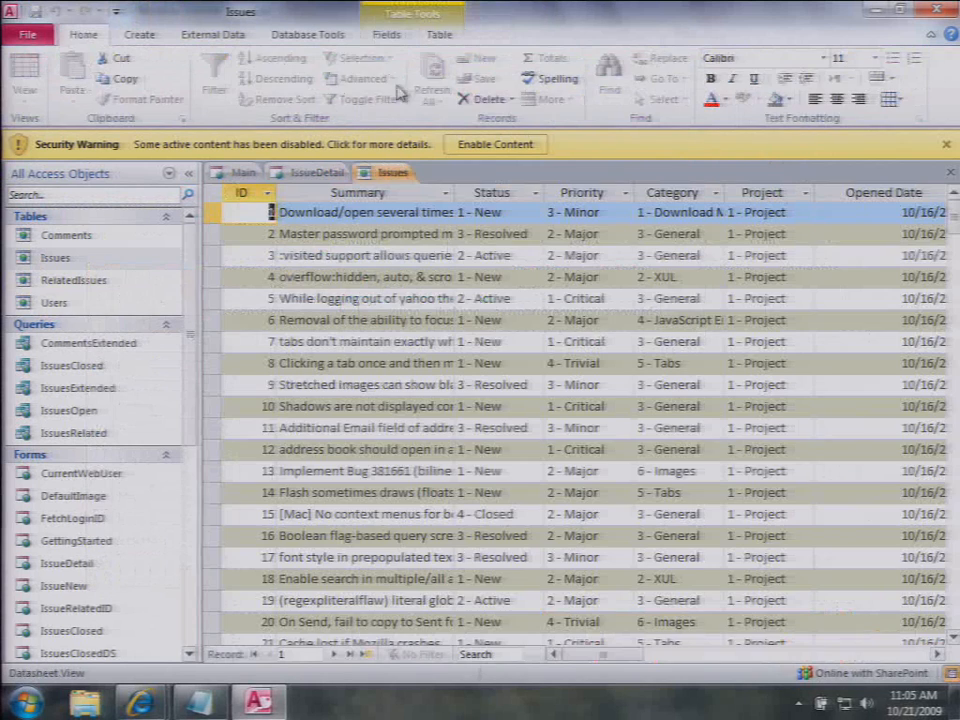
click(437, 38)
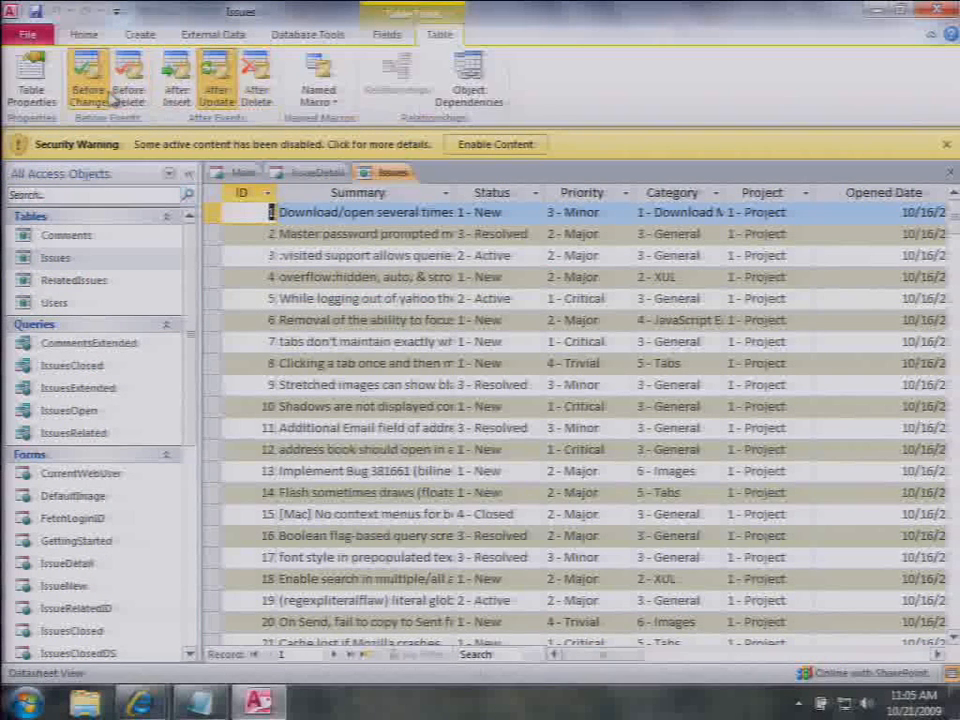
click(222, 96)
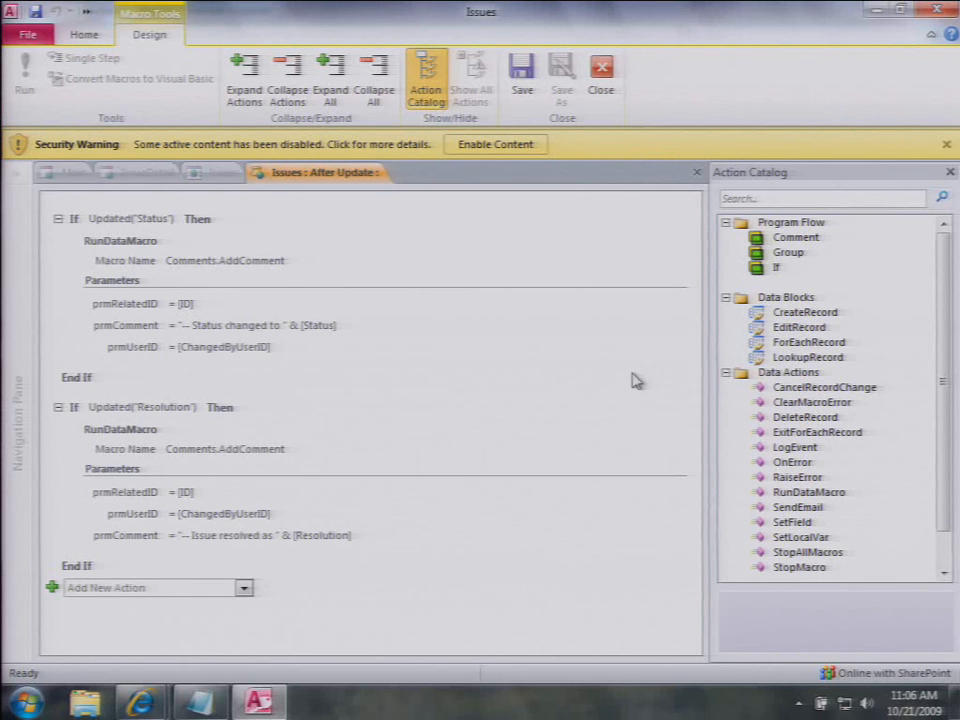
click(697, 172)
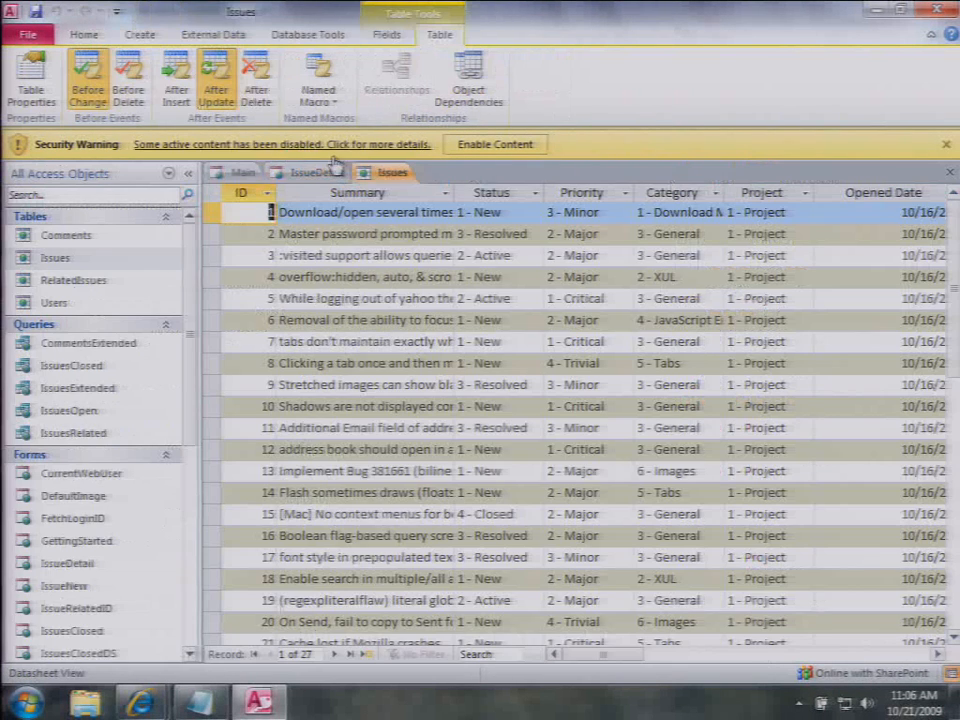
click(91, 100)
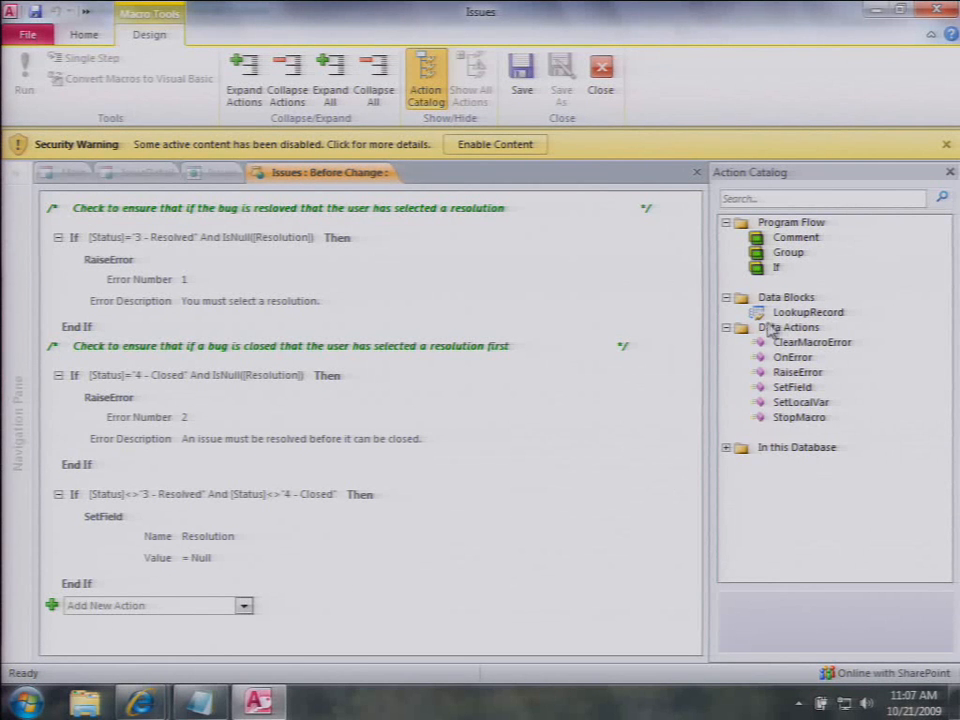
click(697, 173)
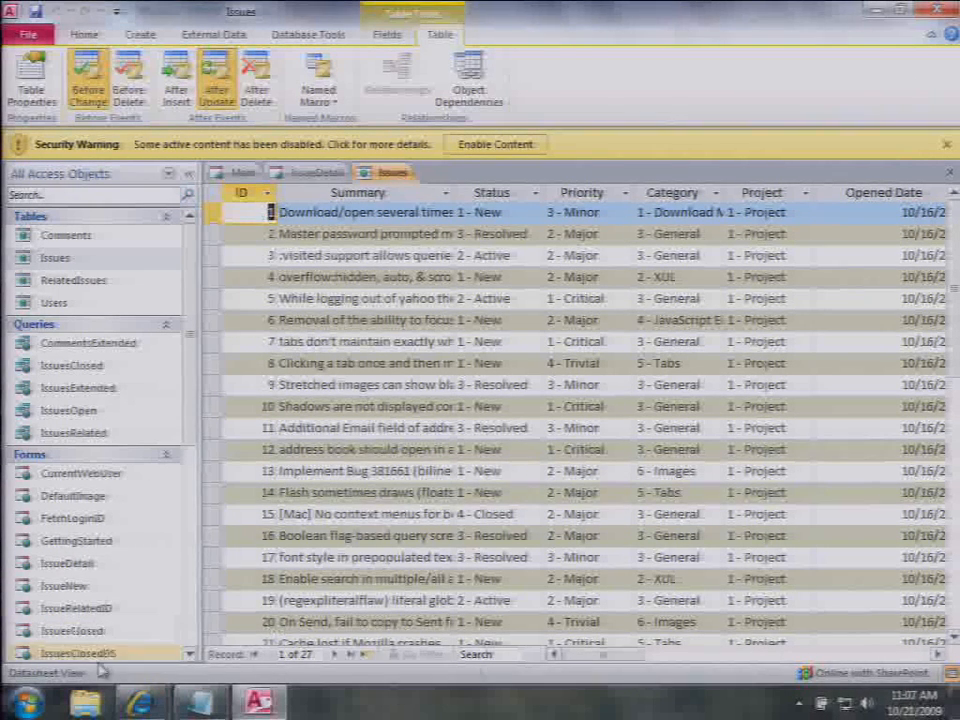
Step: Return to the Issues Demo web app and close the issue details
mouse_move(160, 679)
click(322, 590)
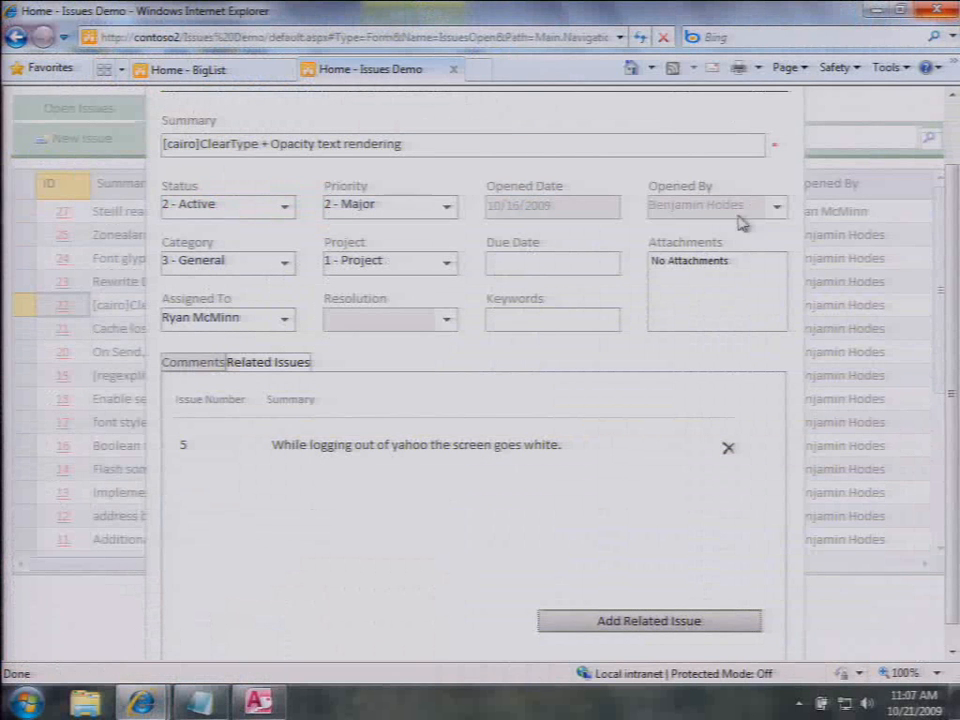
scroll(822, 196, up, 2)
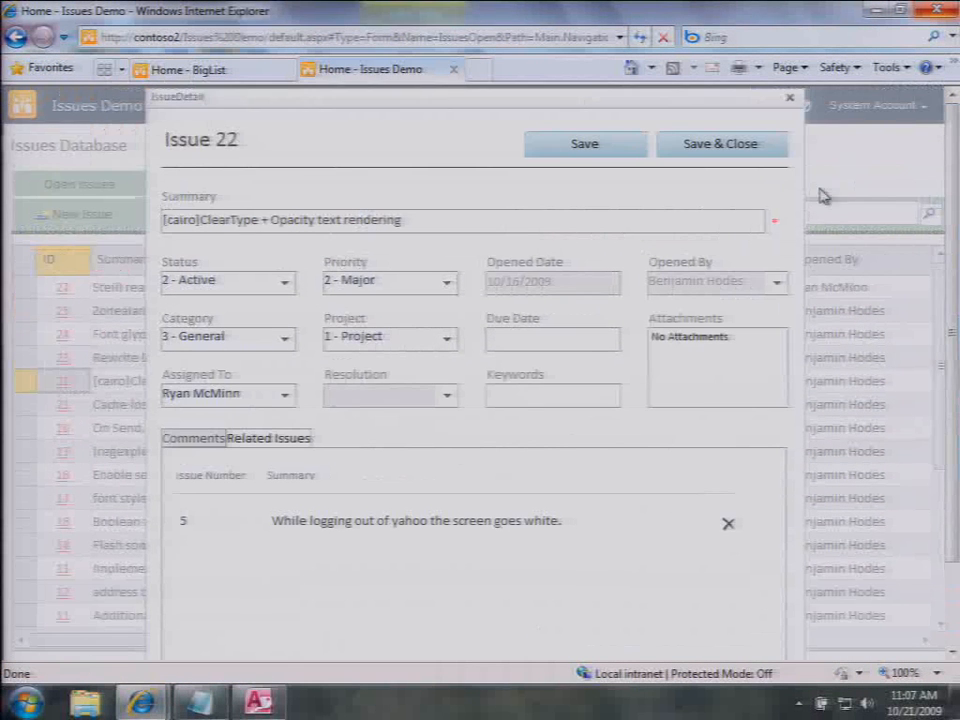
click(790, 99)
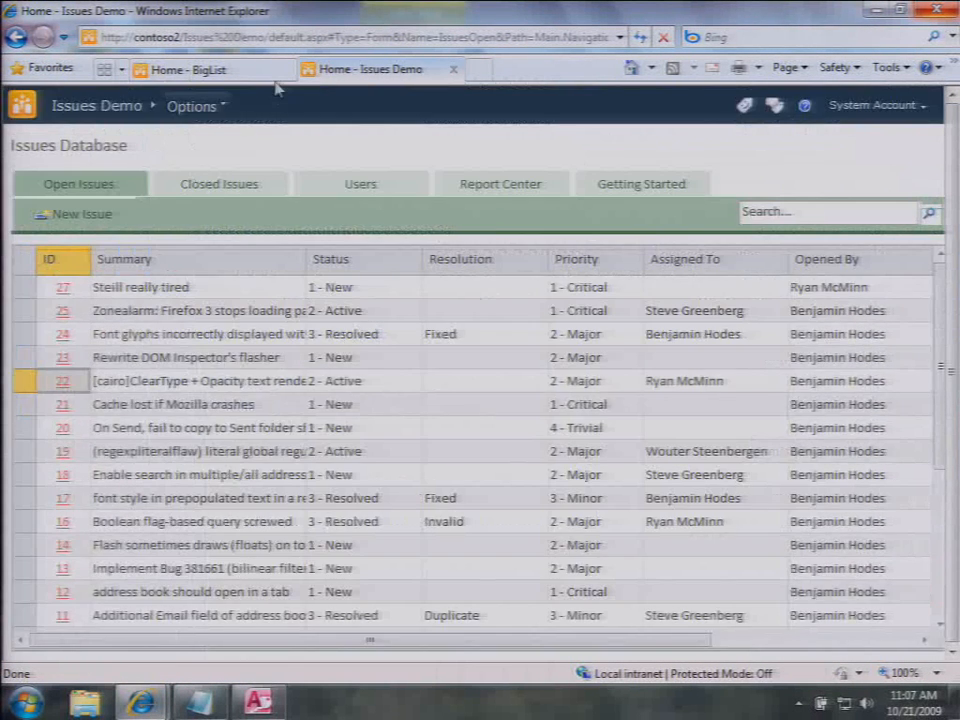
Step: Go to the contoso2/Security site in Internet Explorer
click(460, 38)
text(cont)
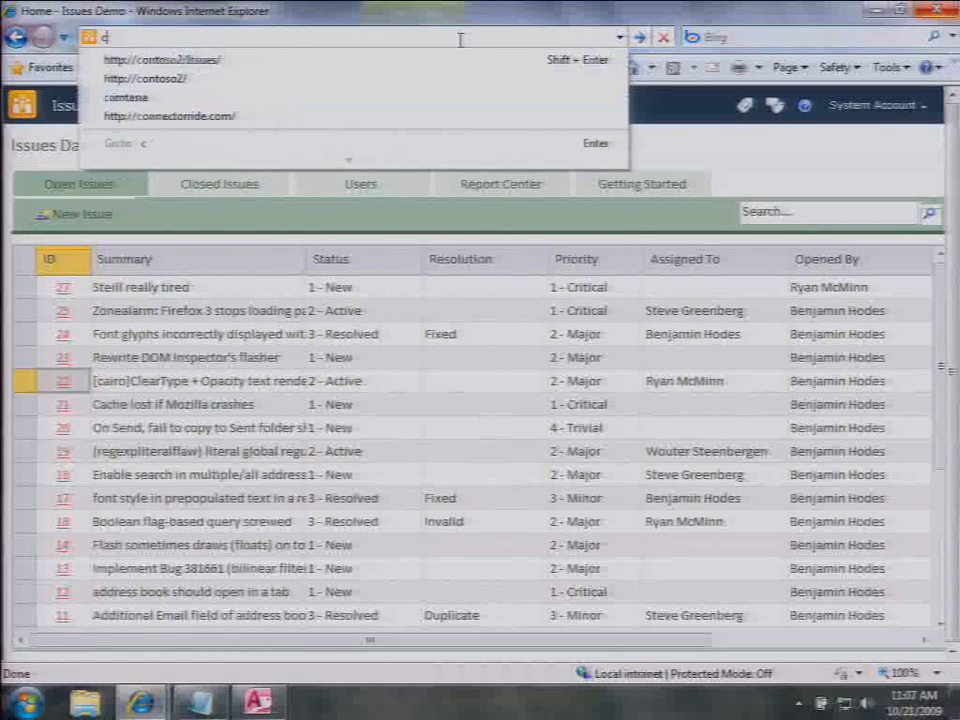
key(Down)
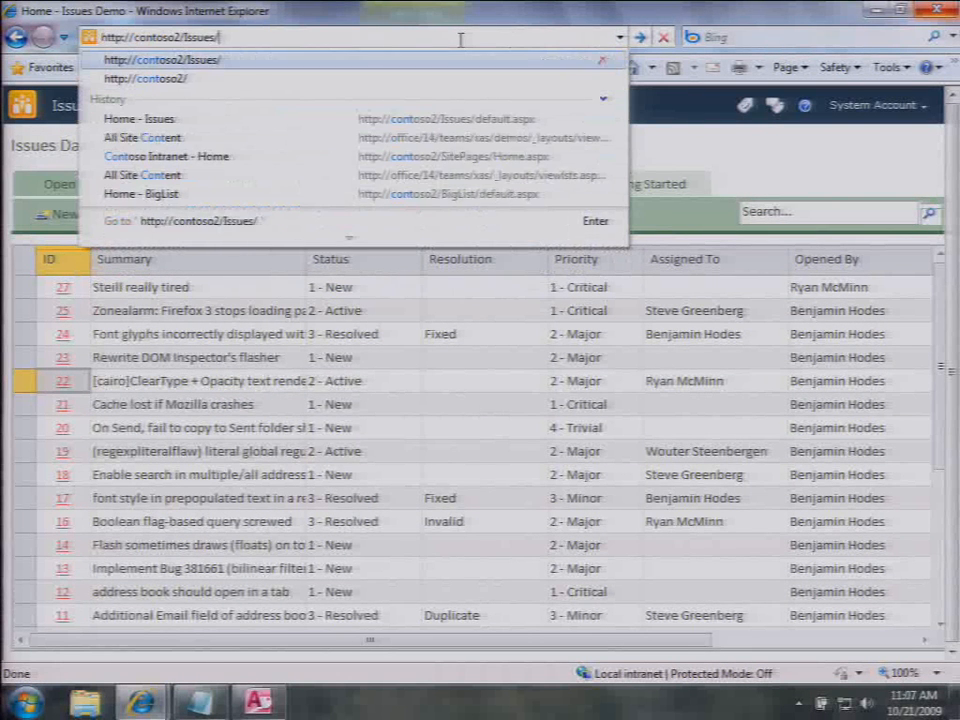
key(BackSpace)
key(BackSpace)
key(BackSpace)
key(BackSpace)
key(BackSpace)
key(BackSpace)
key(BackSpace)
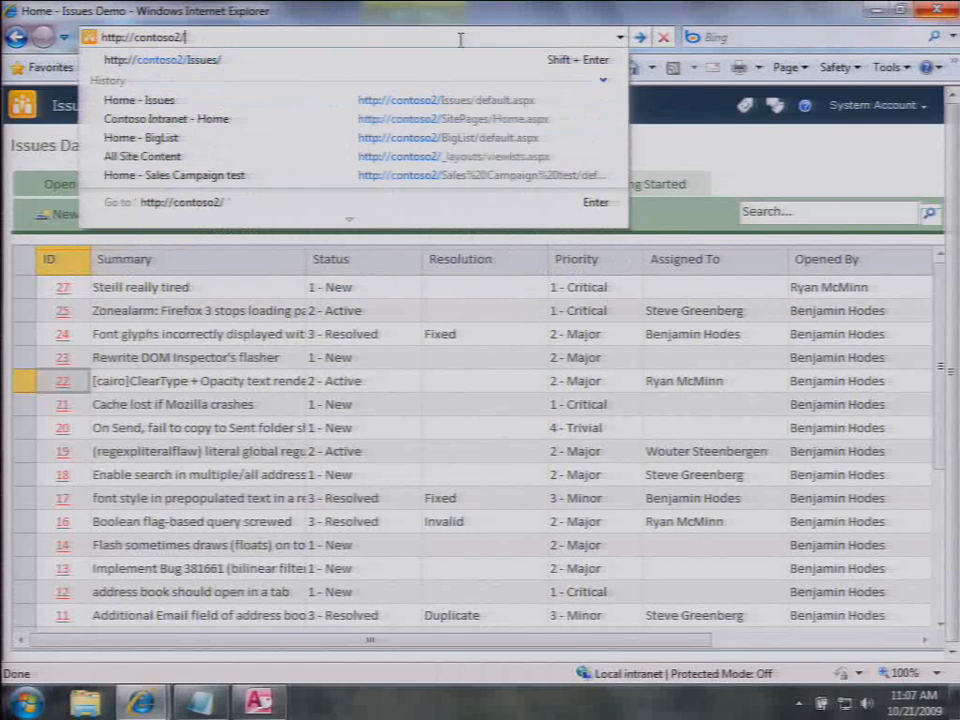
text(so2/Security)
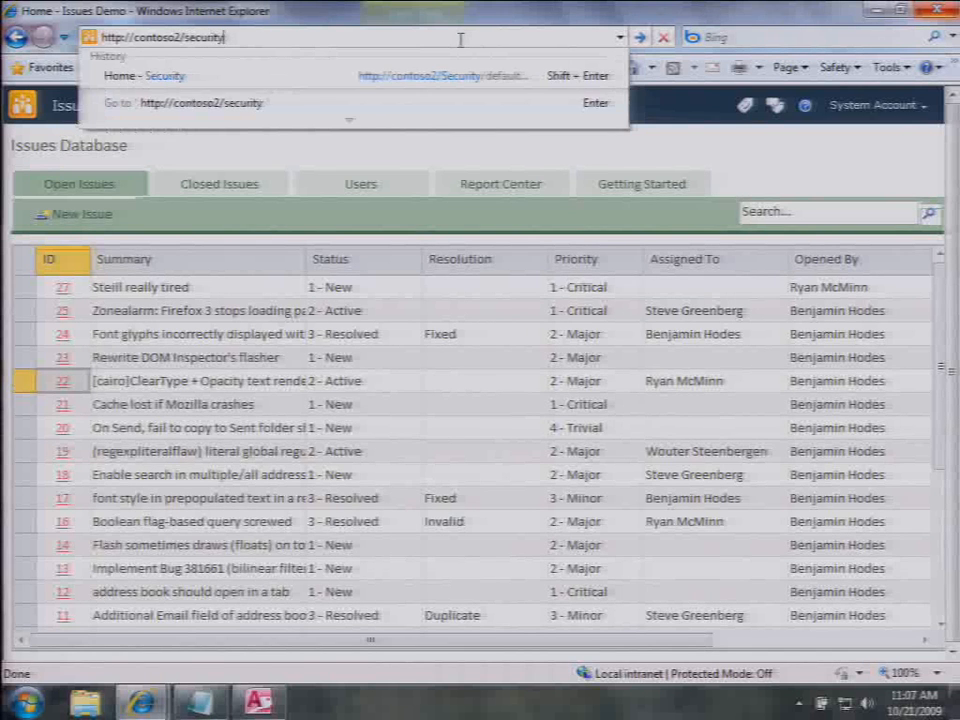
key(Return)
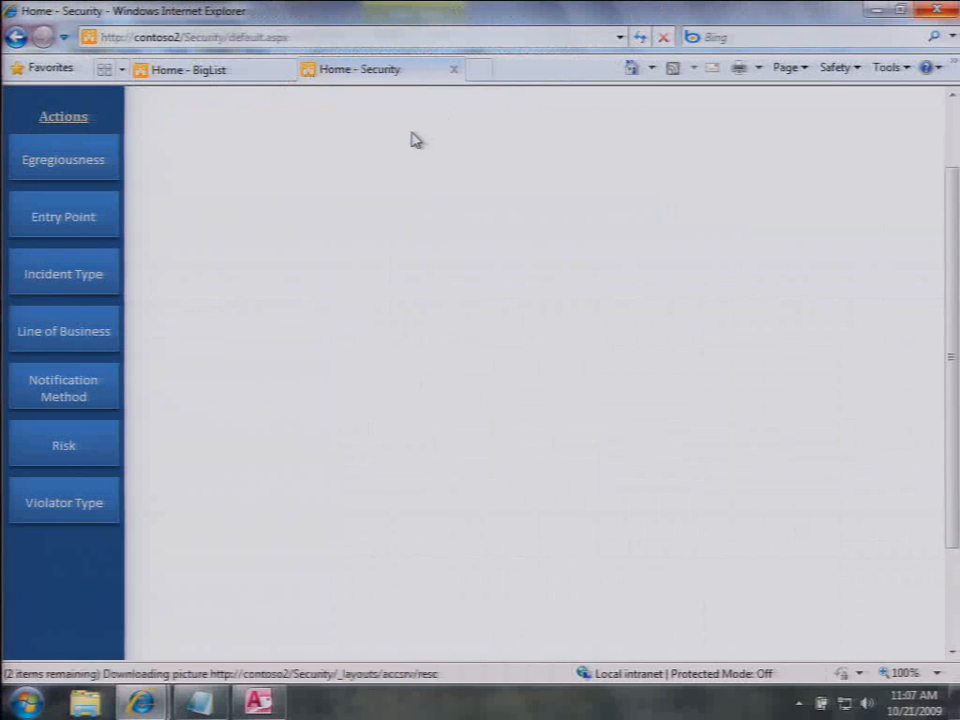
Step: Review the loaded Security Dashboard showing 21 open, 2 closed and 23 total incidents
drag(950, 250, 934, 168)
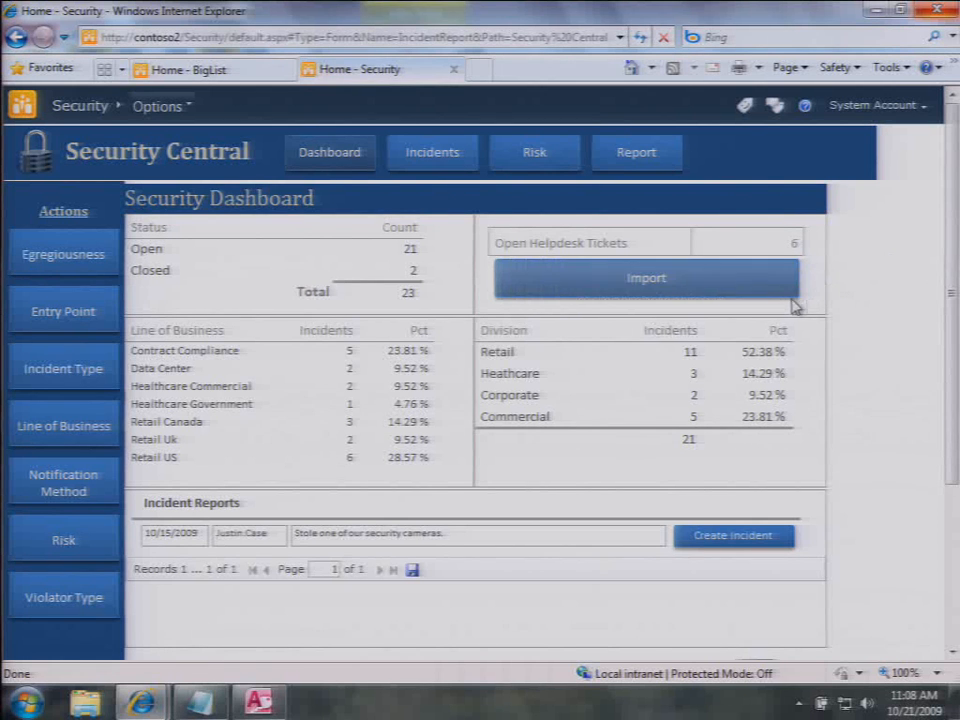
click(640, 292)
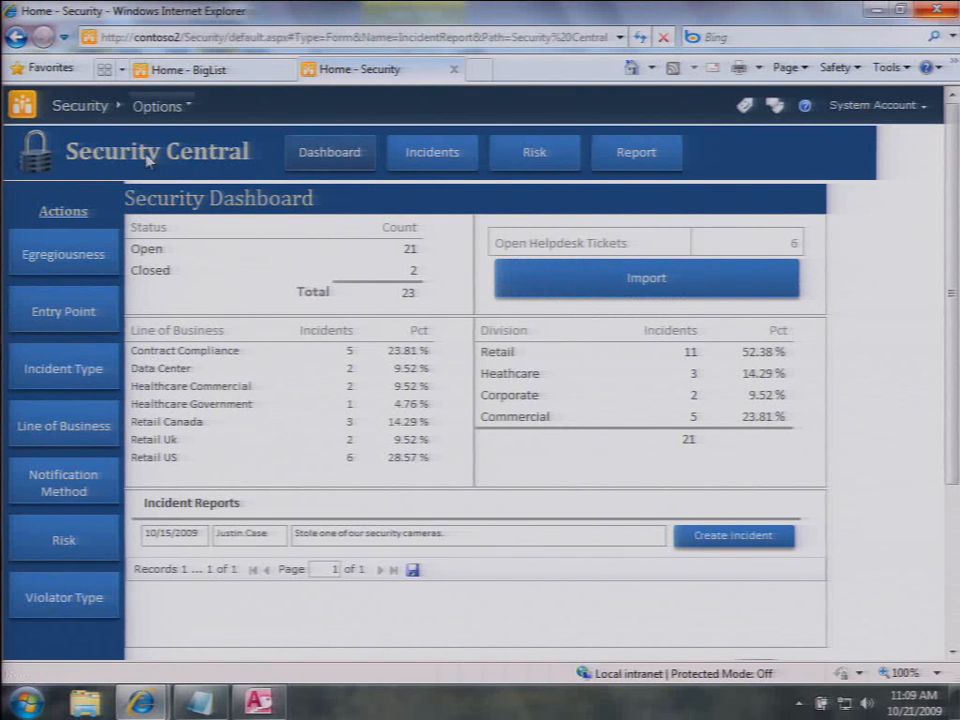
Step: Open the Security web database in desktop Access via Options > Open In Access (Security.accdw)
click(163, 106)
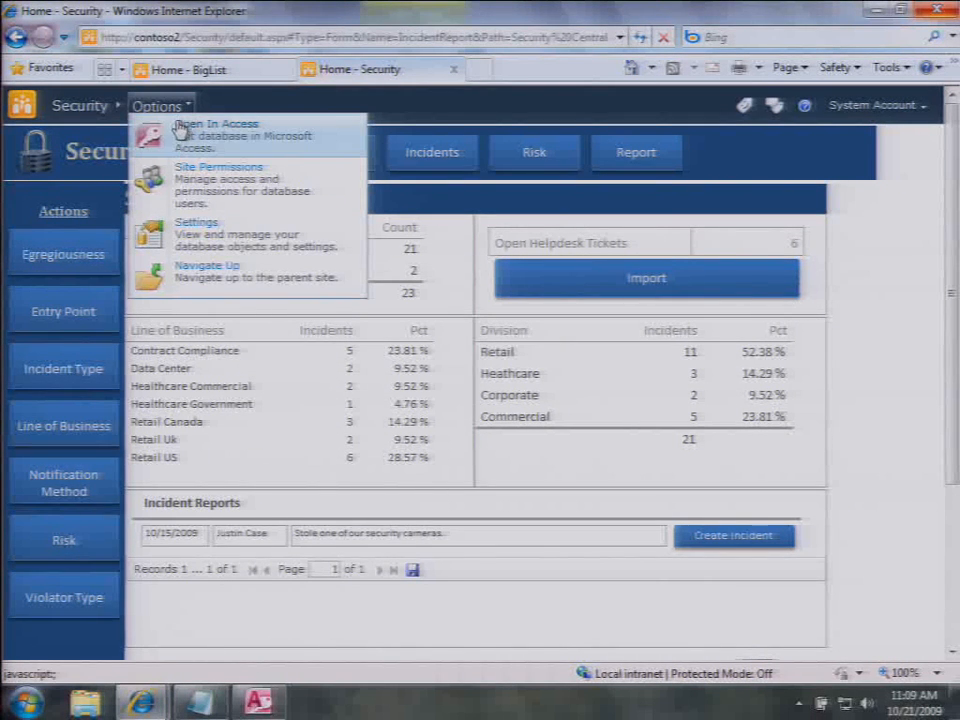
click(178, 133)
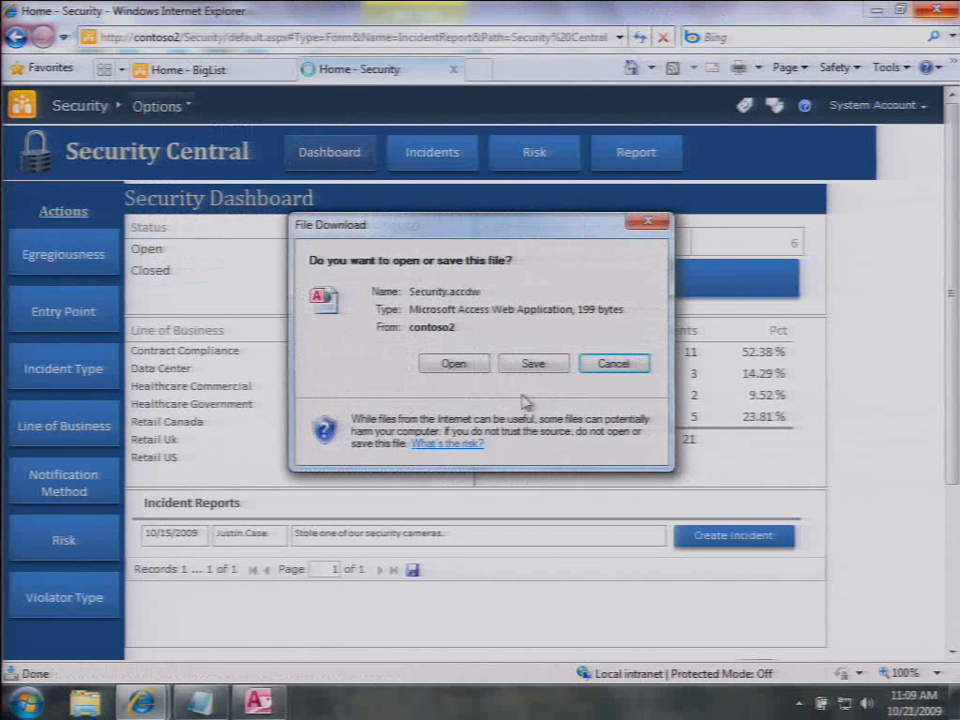
click(471, 366)
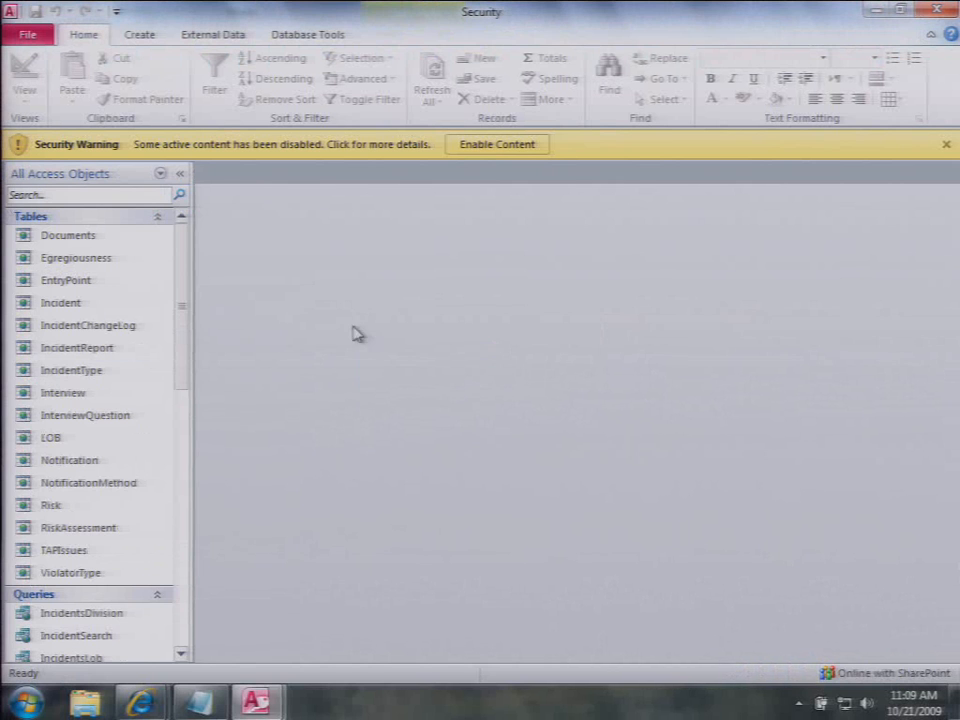
Step: Open the Security Central form from the Navigation Pane in Layout View
drag(181, 311, 163, 531)
scroll(158, 533, down, 1)
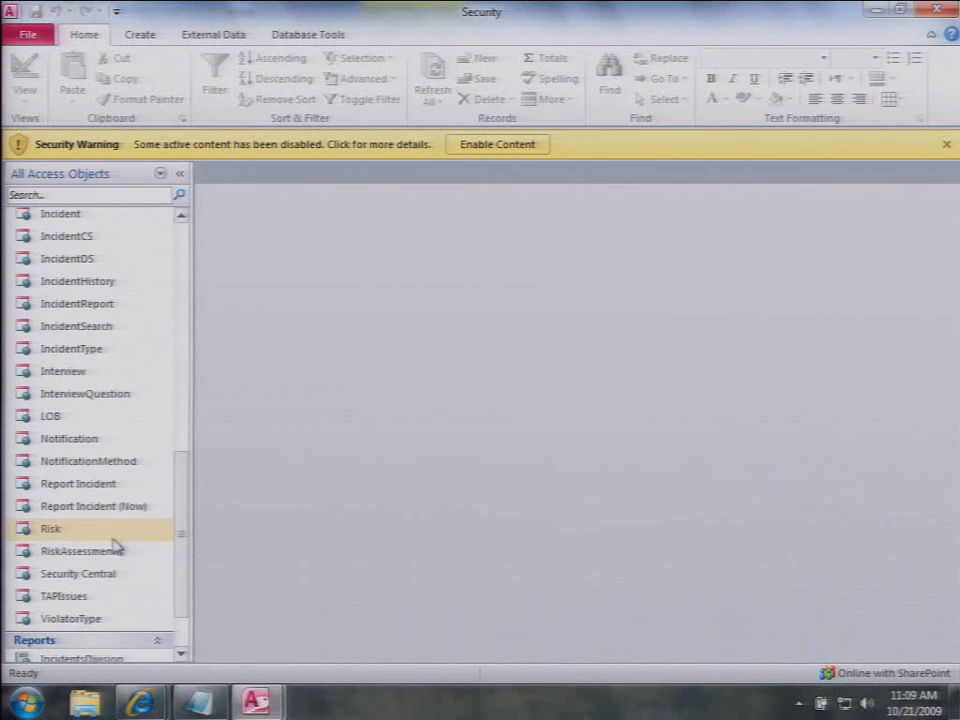
right_click(52, 585)
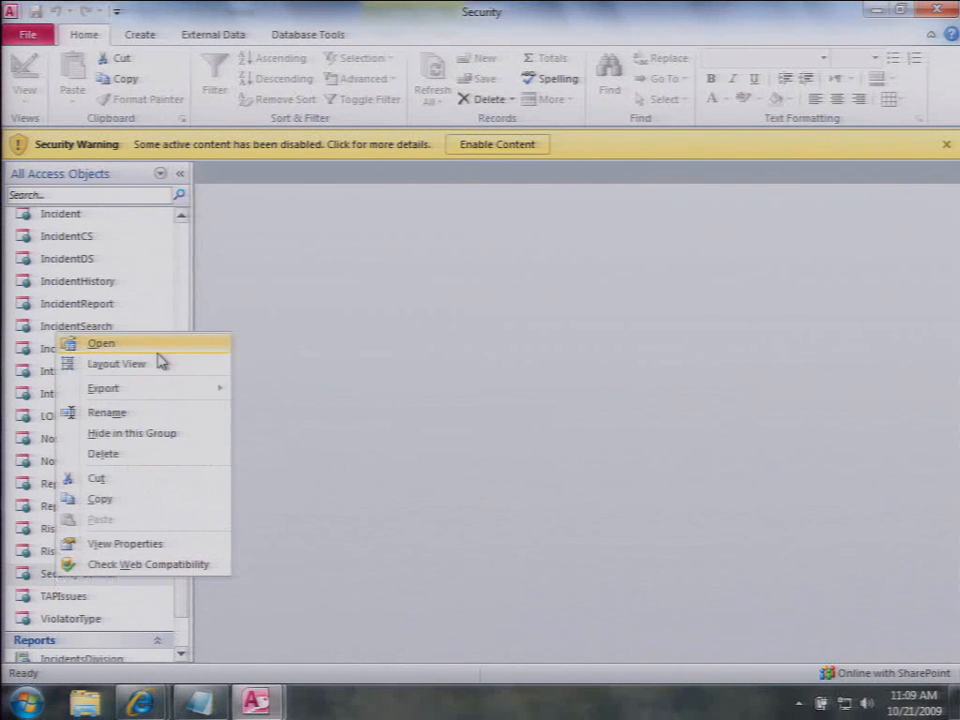
click(202, 360)
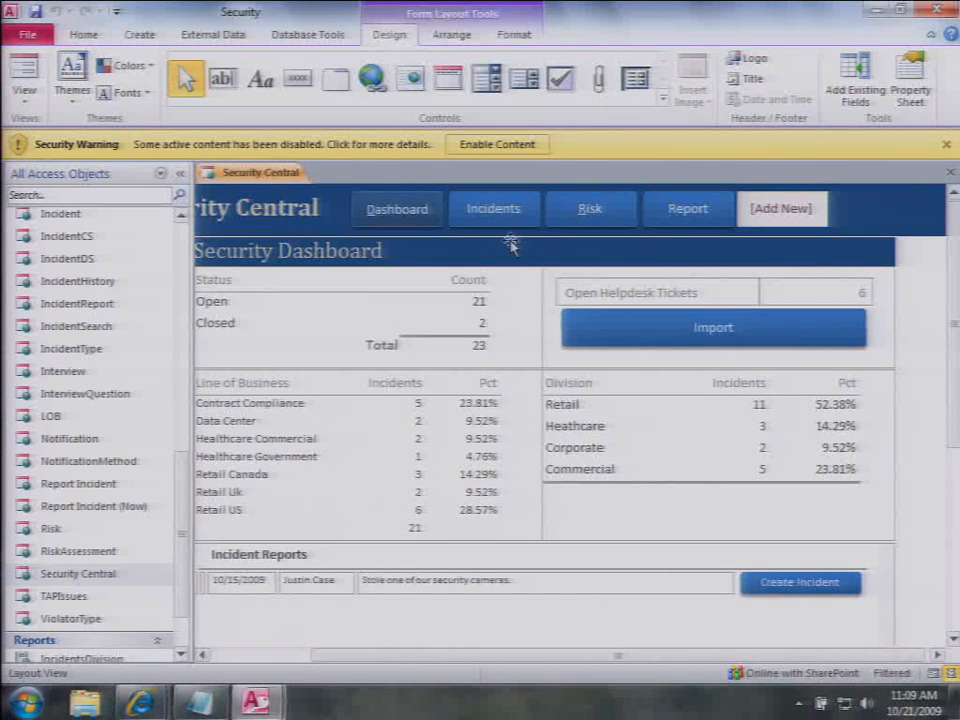
Step: Show the Create Incident button's (Command38) event properties with its embedded On Click macro
scroll(398, 615, down, 2)
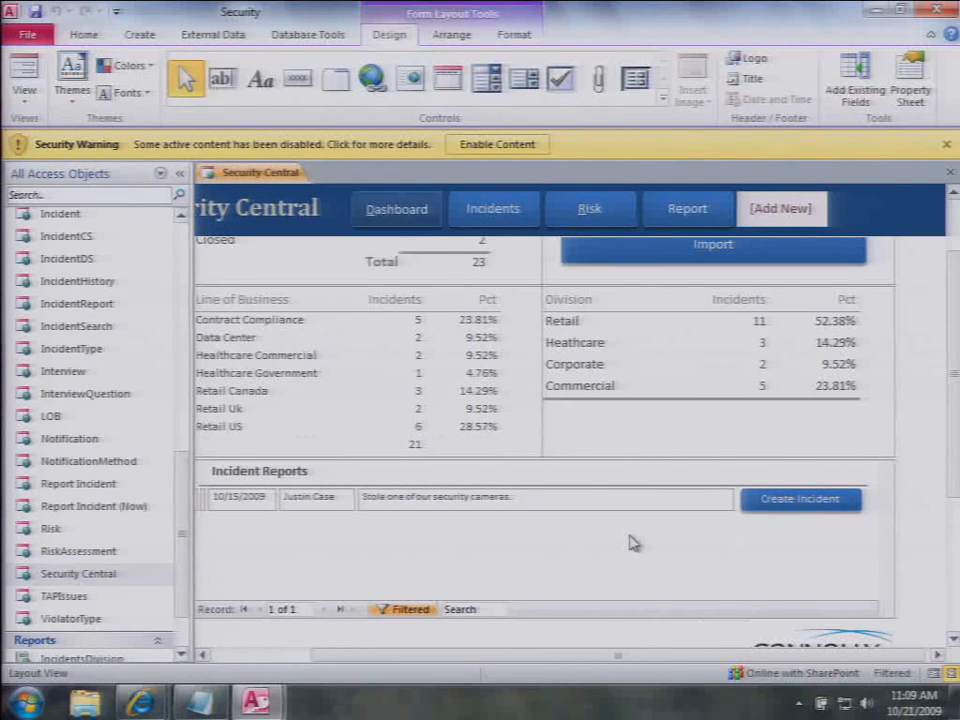
right_click(827, 511)
click(756, 496)
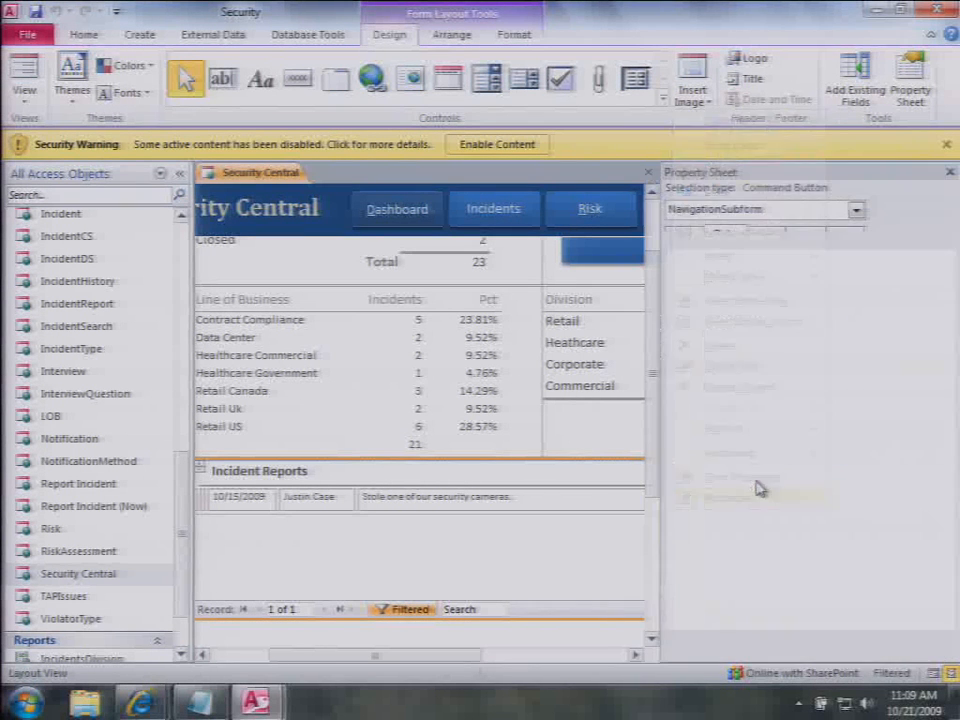
click(758, 238)
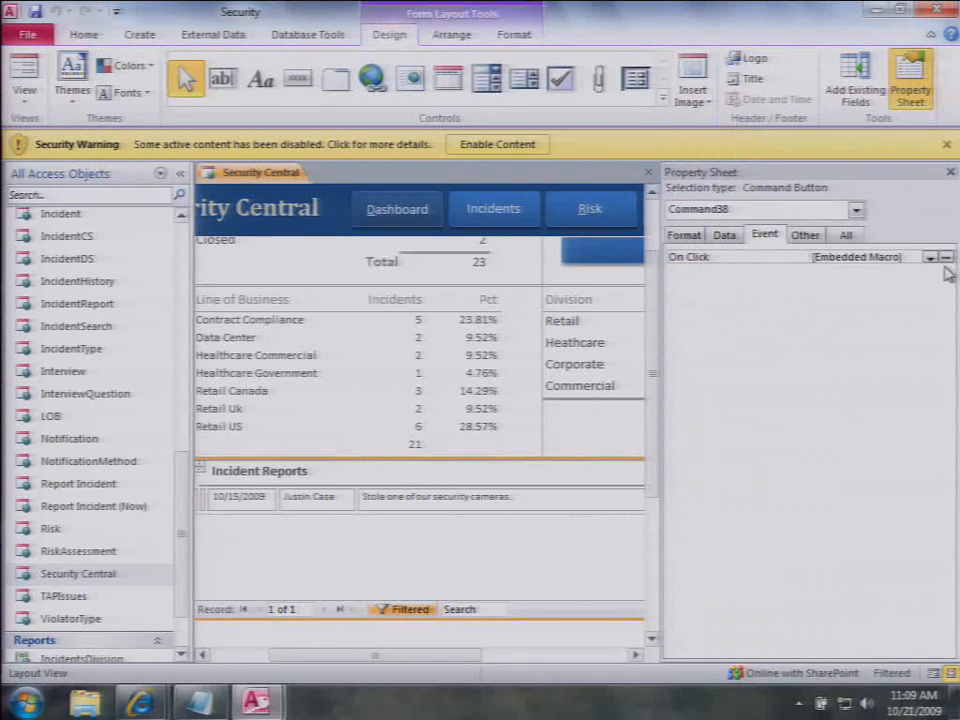
click(945, 257)
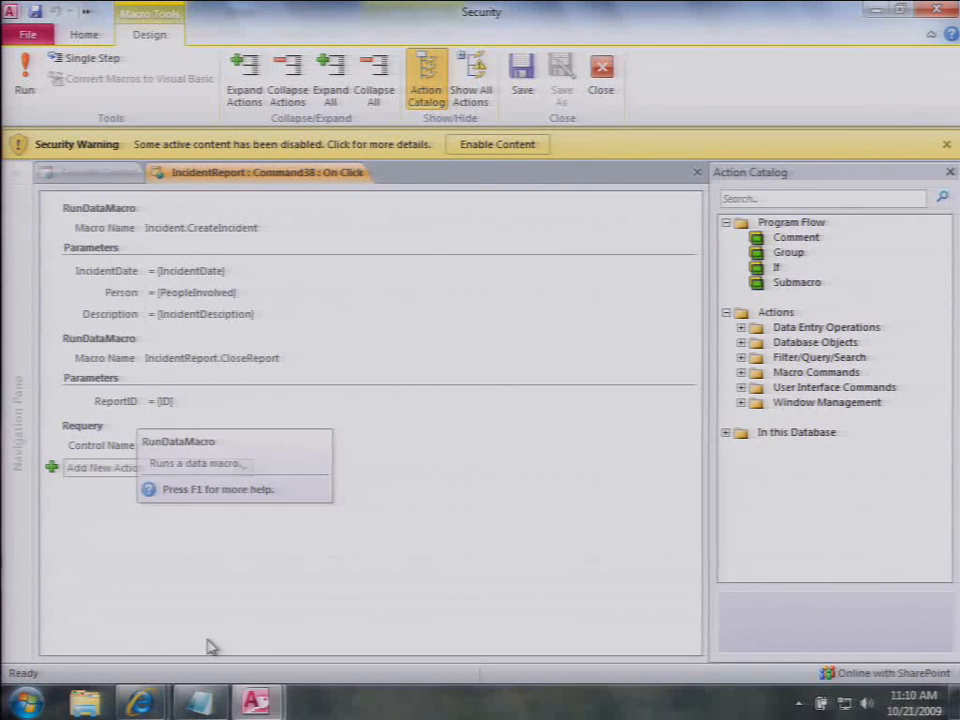
click(352, 175)
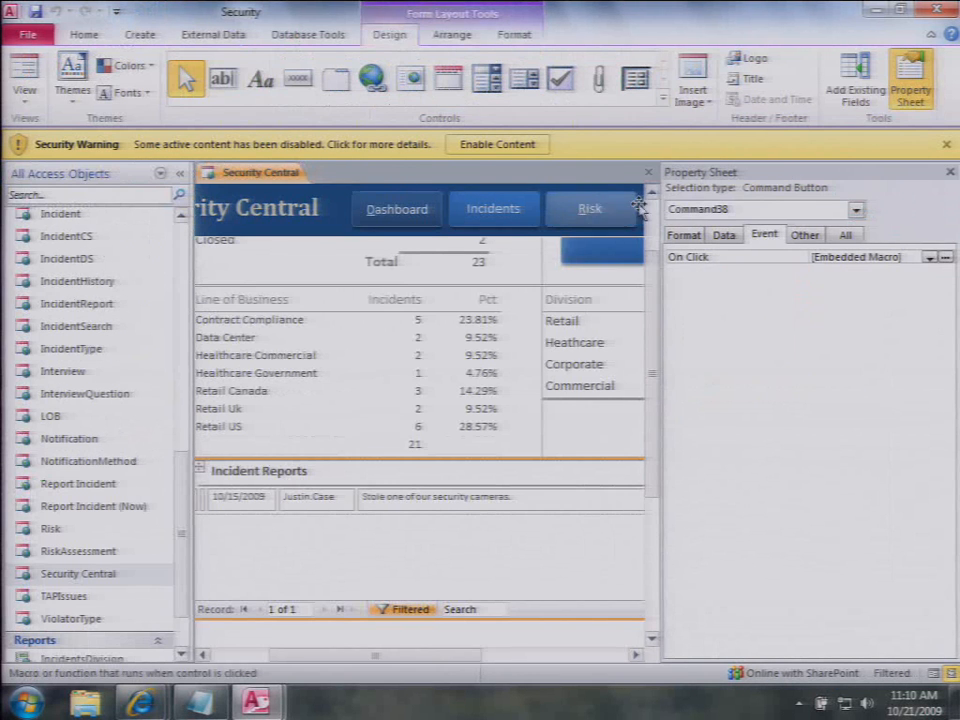
Step: Switch Security Central to Form View and create an incident from the pending report
right_click(256, 172)
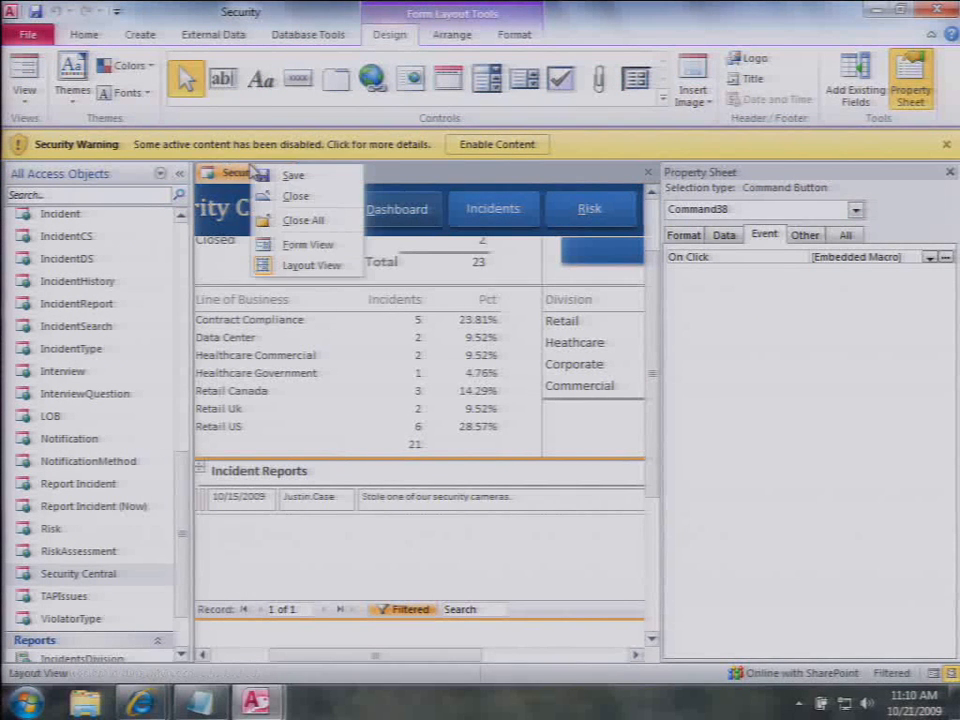
click(300, 246)
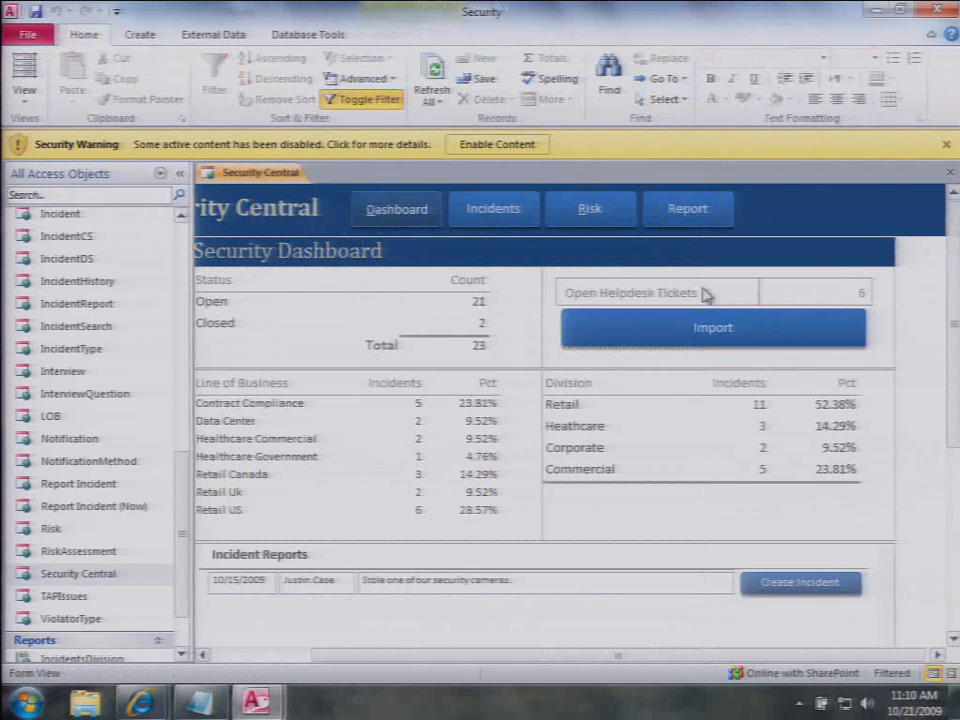
click(787, 588)
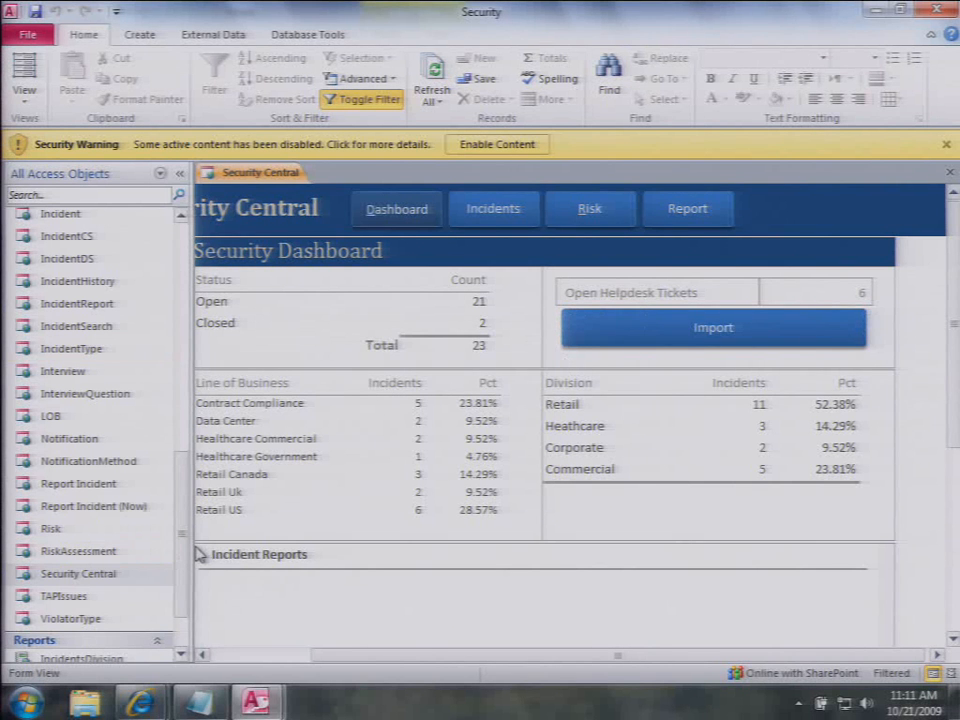
Step: Narrow the Navigation Pane and open the Incident table as a datasheet showing 24 records
drag(193, 544, 146, 540)
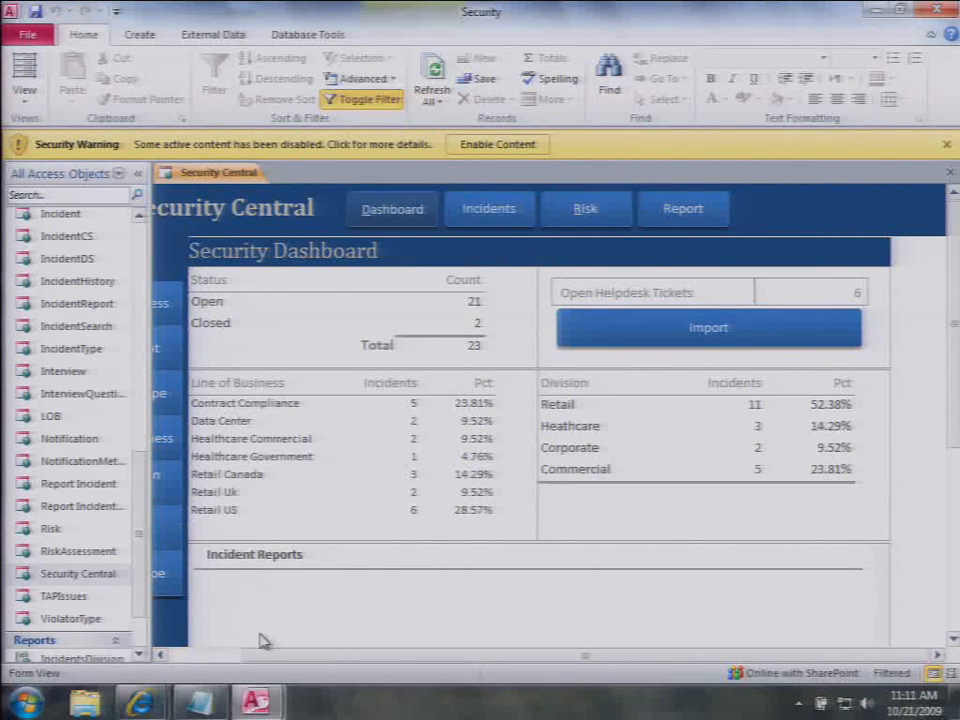
drag(262, 655, 204, 656)
scroll(140, 242, down, 3)
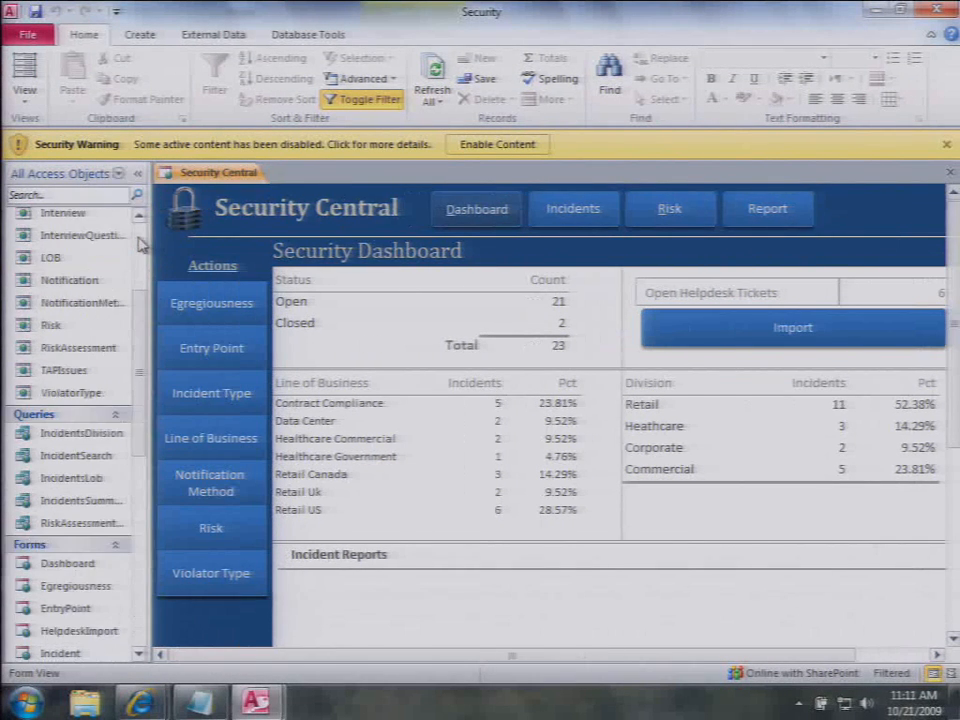
scroll(135, 340, up, 1)
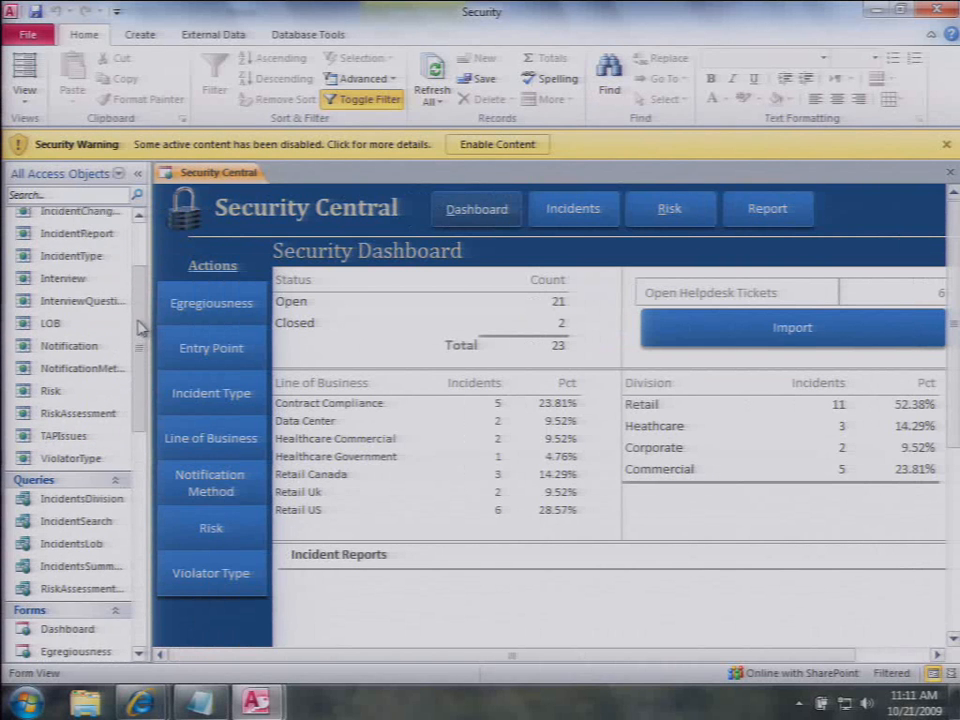
scroll(140, 328, up, 1)
right_click(68, 232)
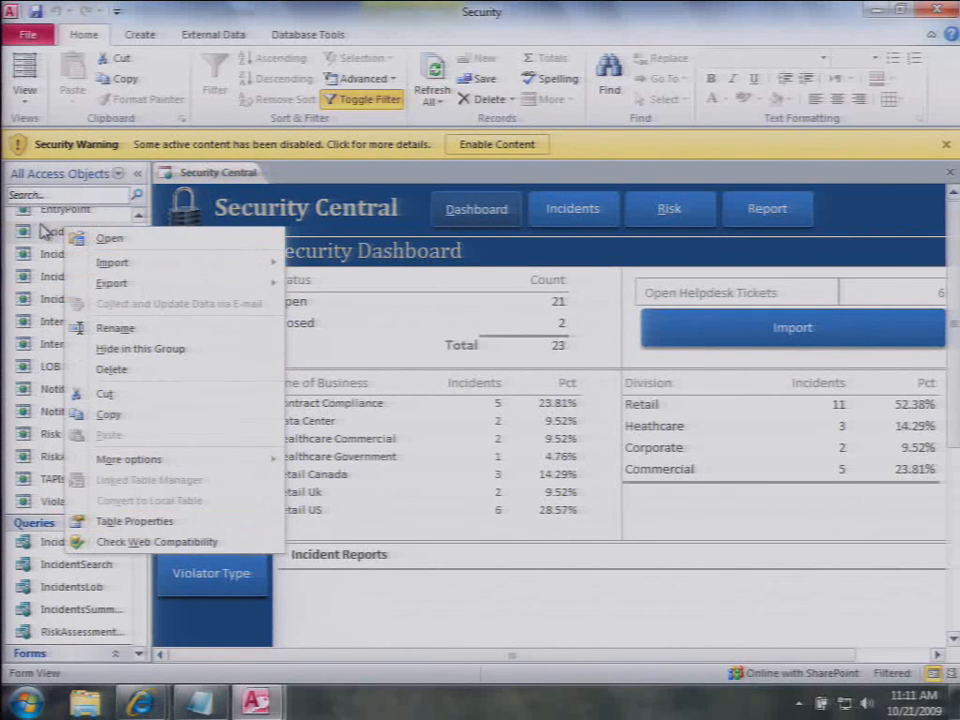
click(44, 231)
double_click(40, 231)
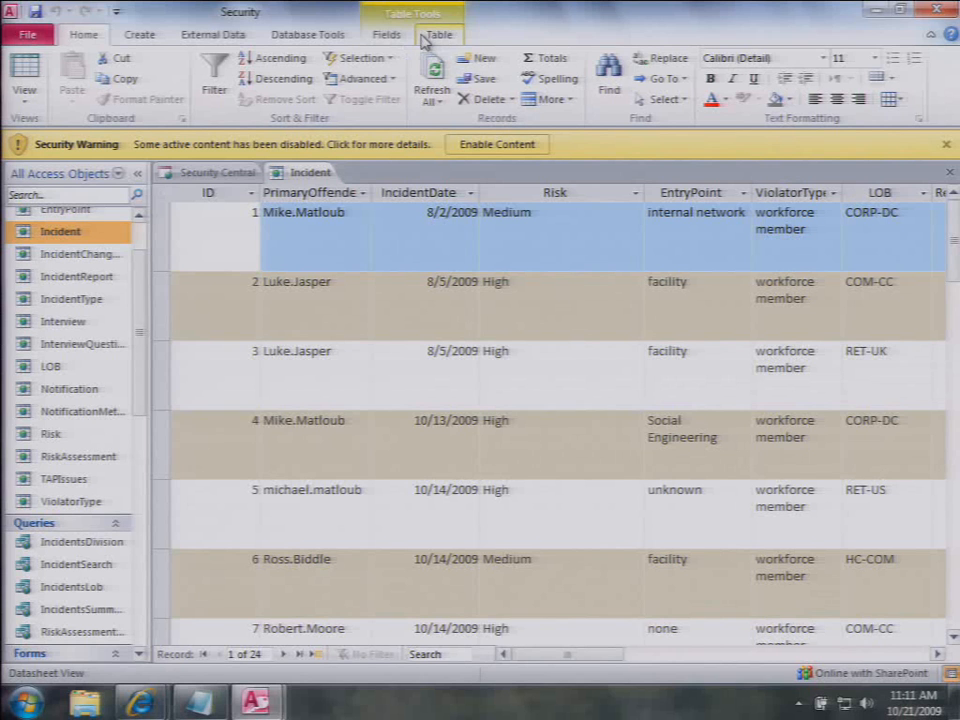
click(437, 36)
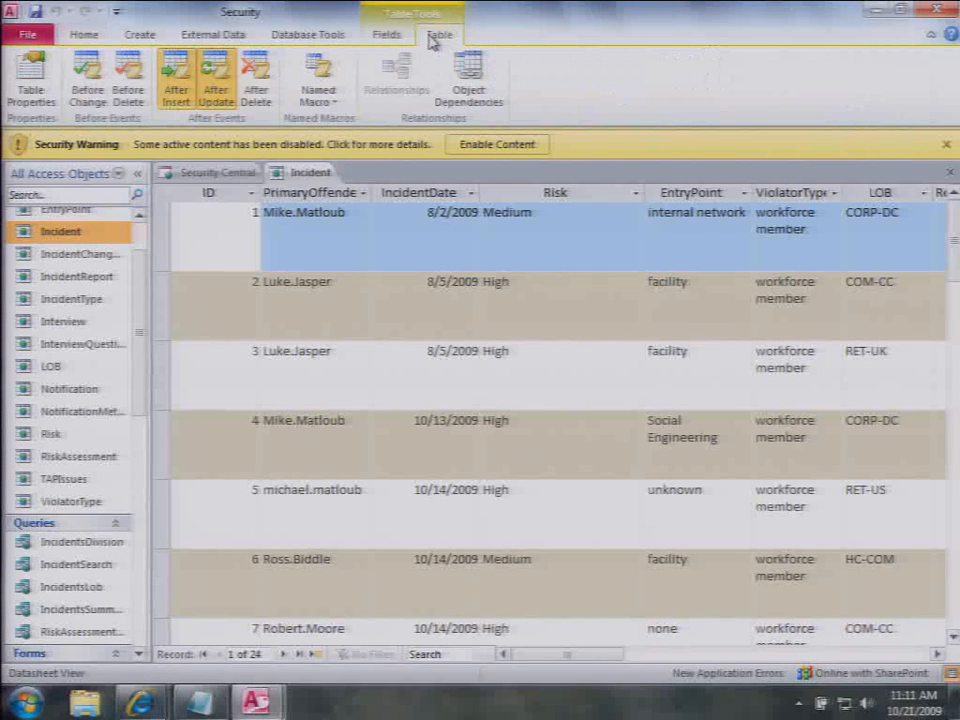
click(177, 107)
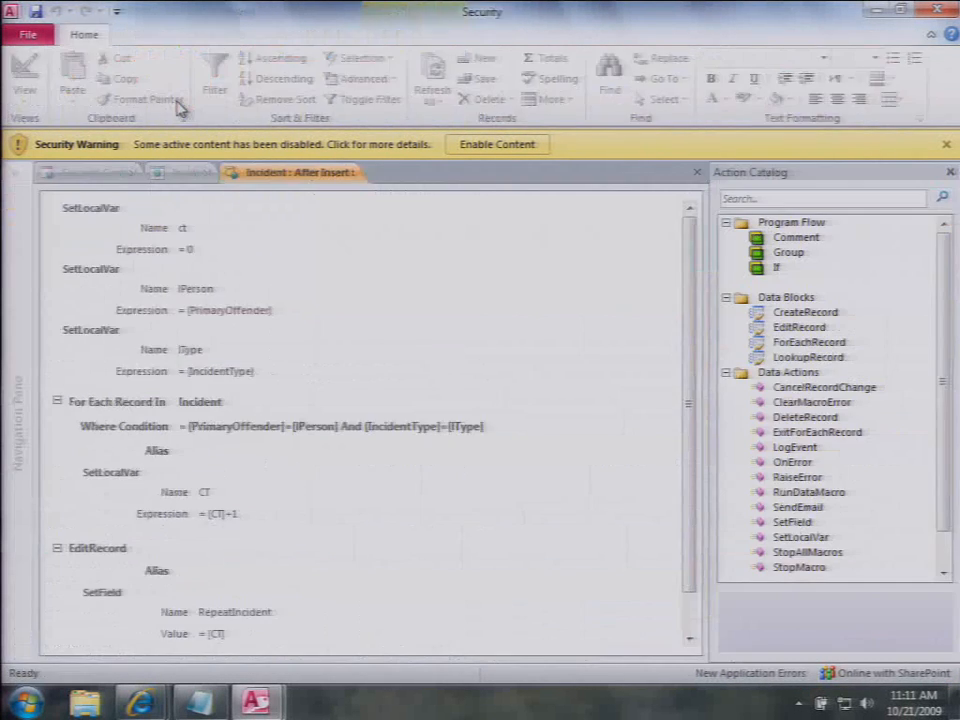
drag(694, 358, 662, 354)
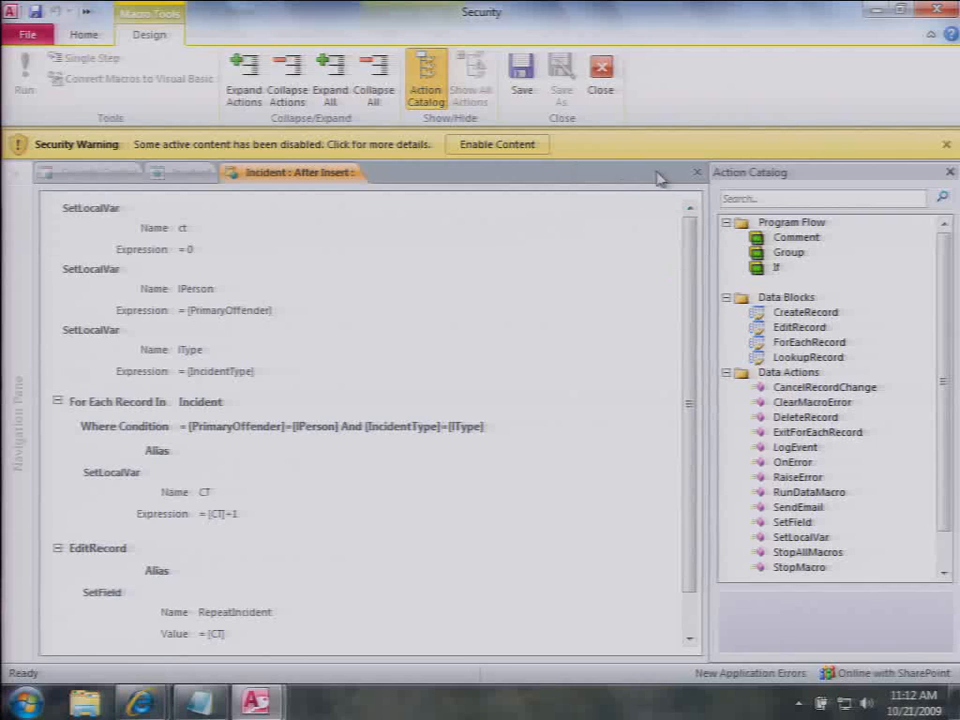
click(697, 172)
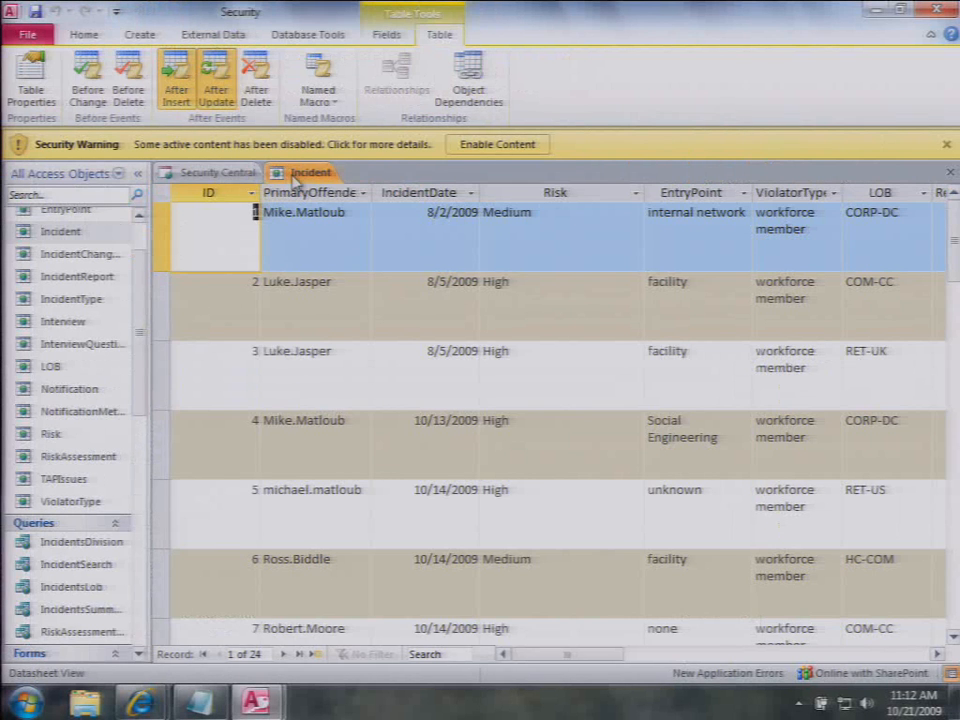
Step: Close the Incident table with Ctrl+W
key(ctrl+w)
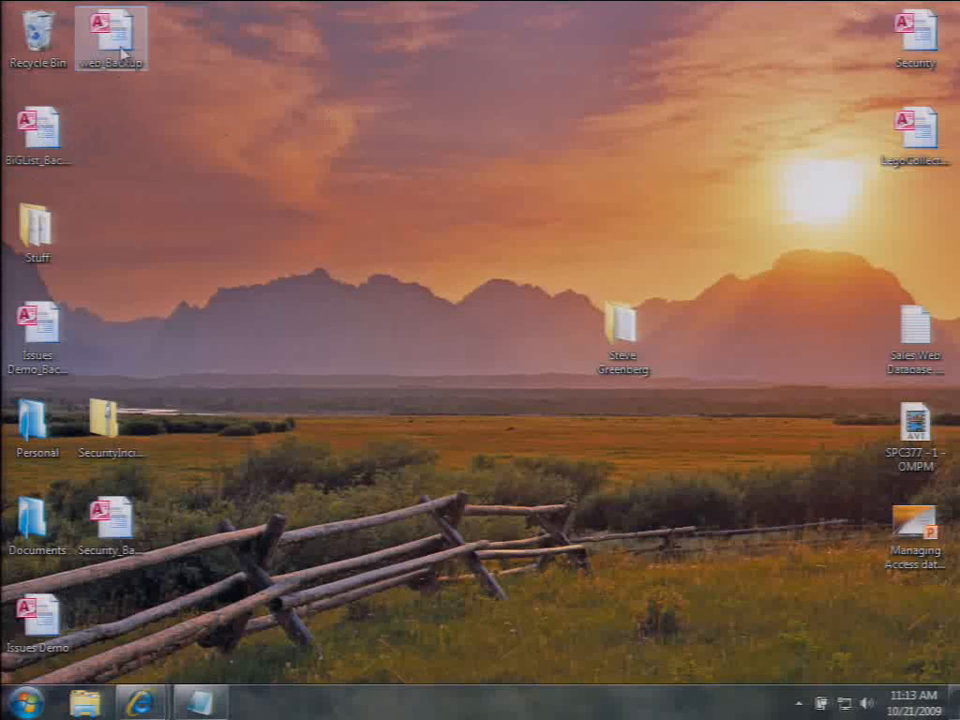
Step: Open web_Backup, review the YouTube IDs in its Videos table, then close the table
double_click(118, 66)
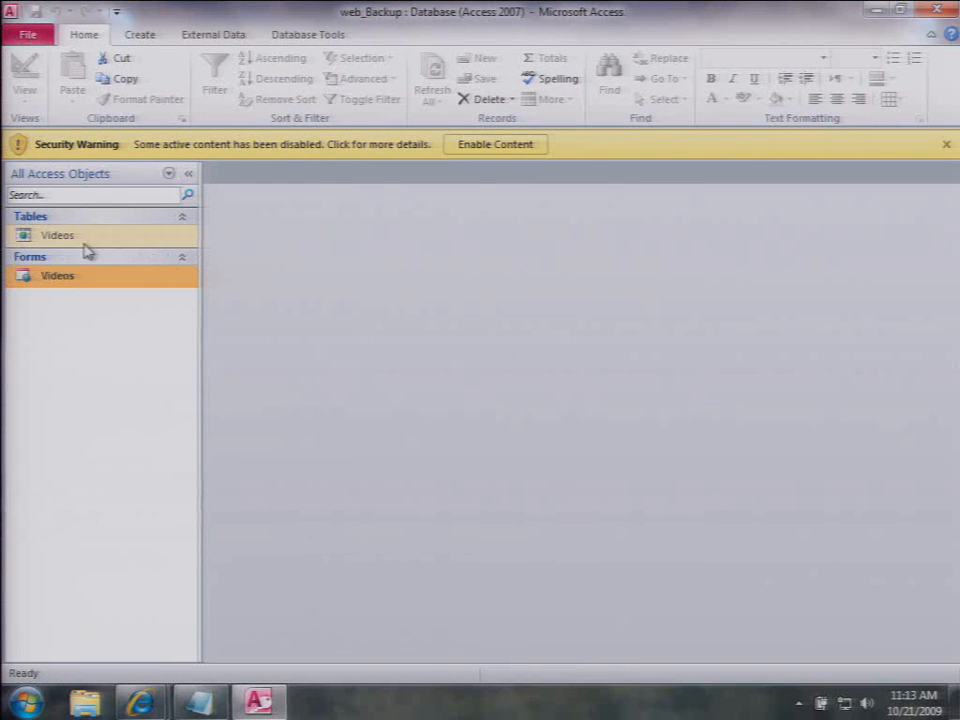
double_click(86, 240)
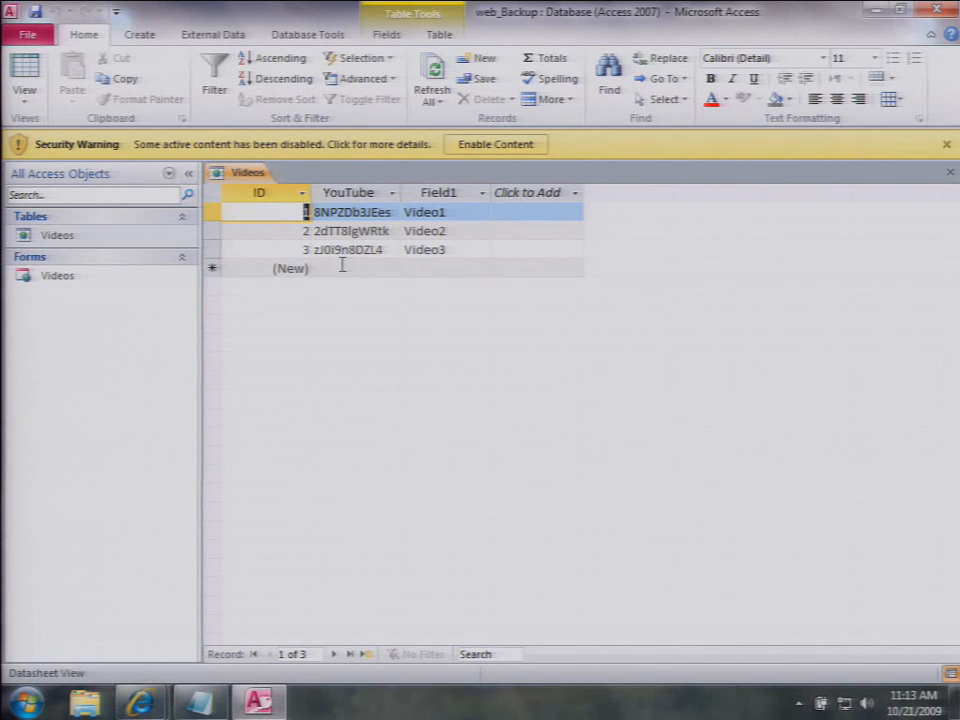
click(950, 172)
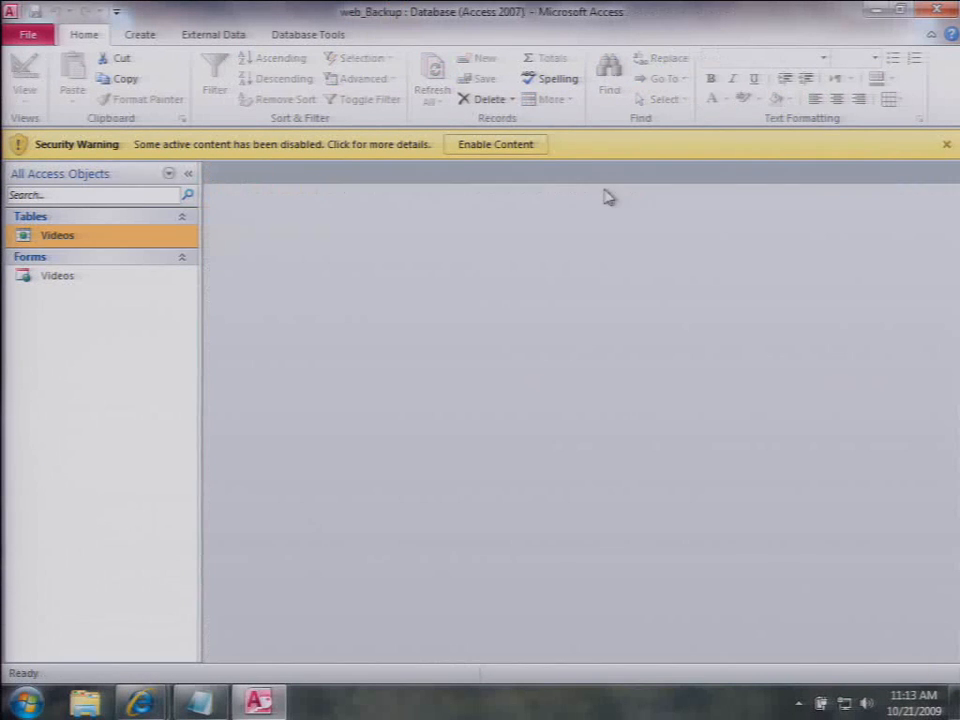
right_click(58, 280)
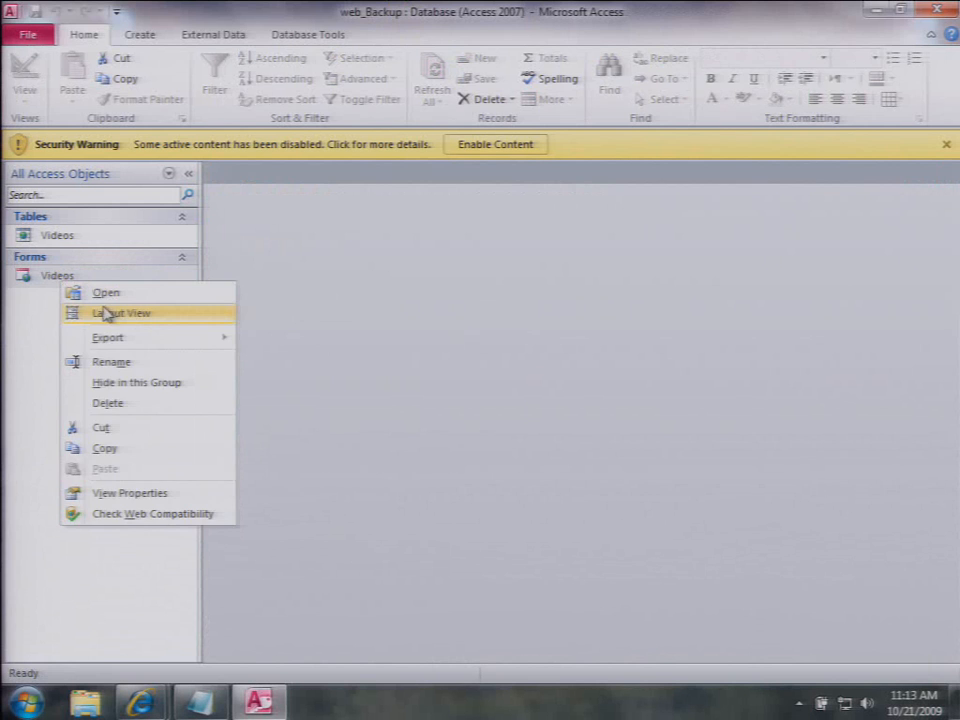
Step: In Layout View, add a Web Browser Control to the Videos form with the pasted YouTube URL
click(111, 313)
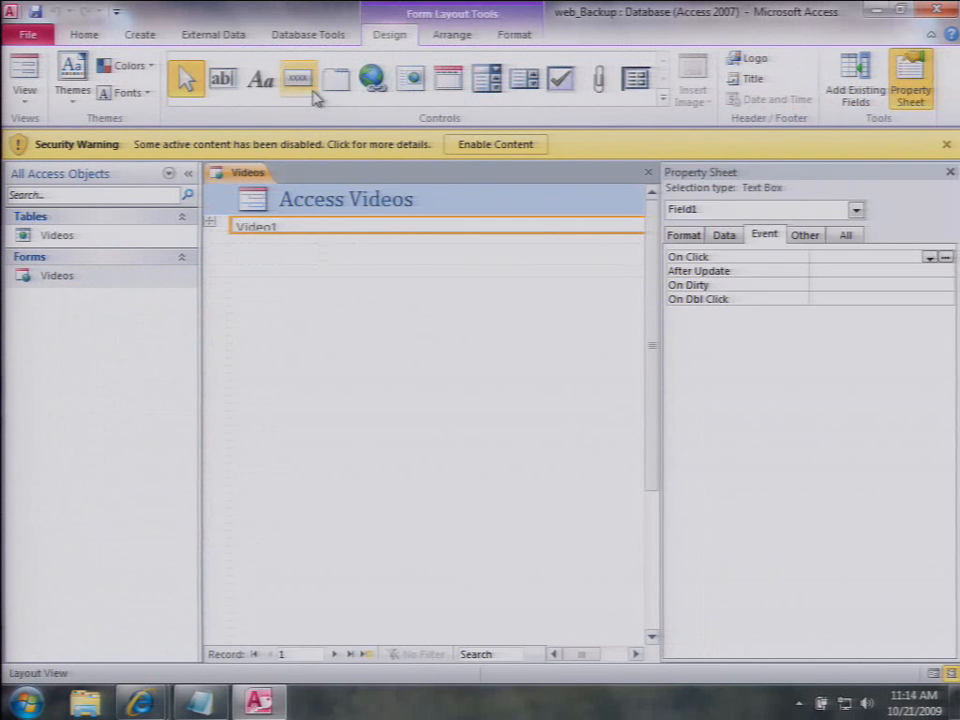
click(411, 84)
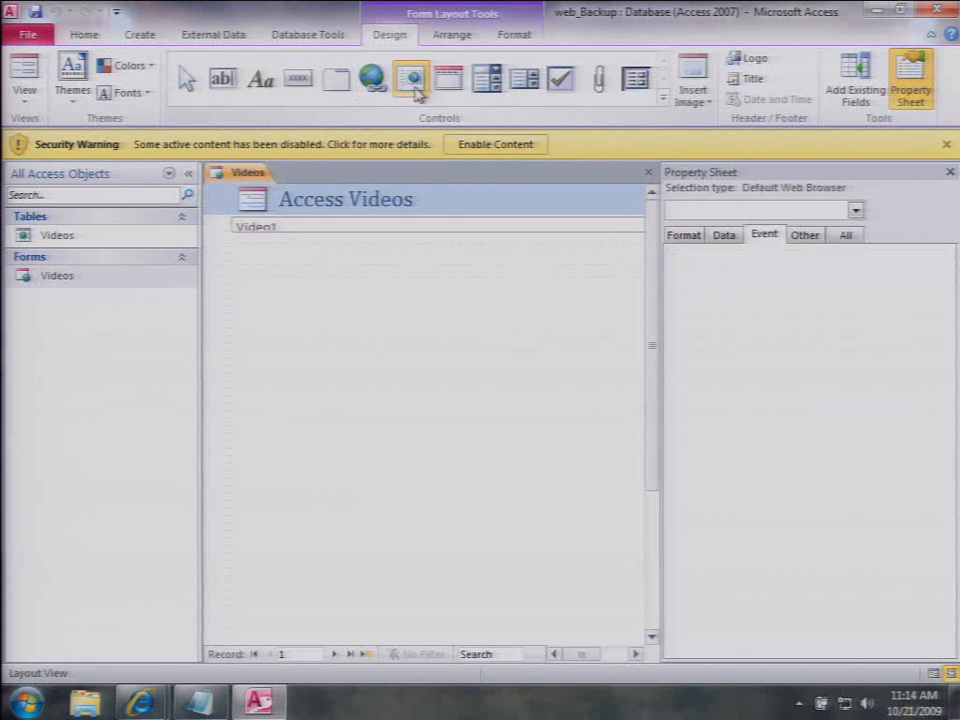
click(347, 285)
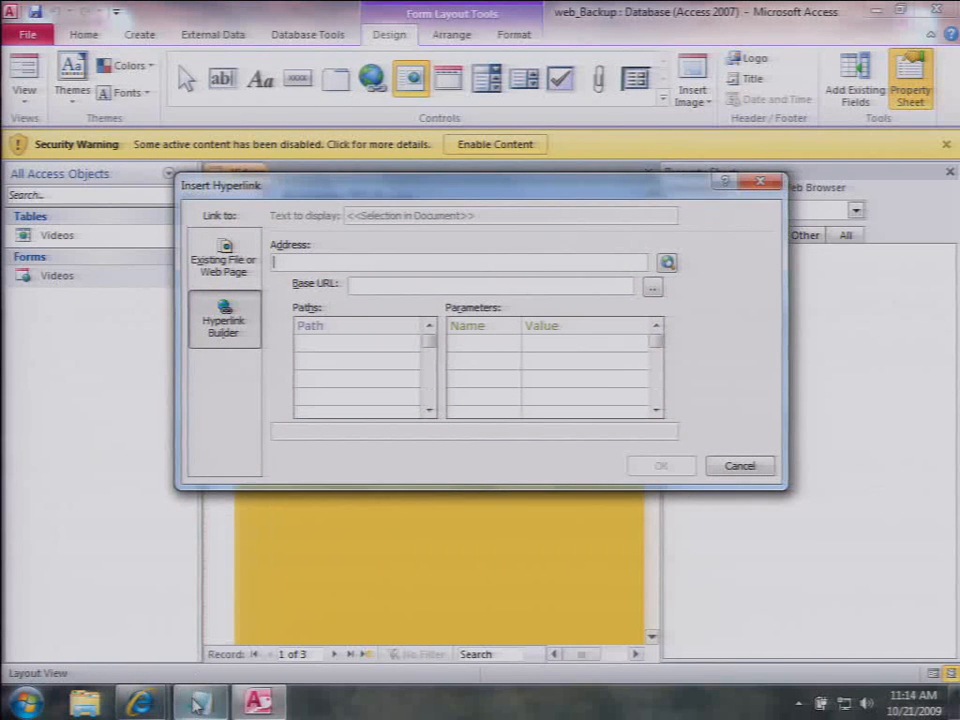
key(alt+Tab)
key(ctrl+a)
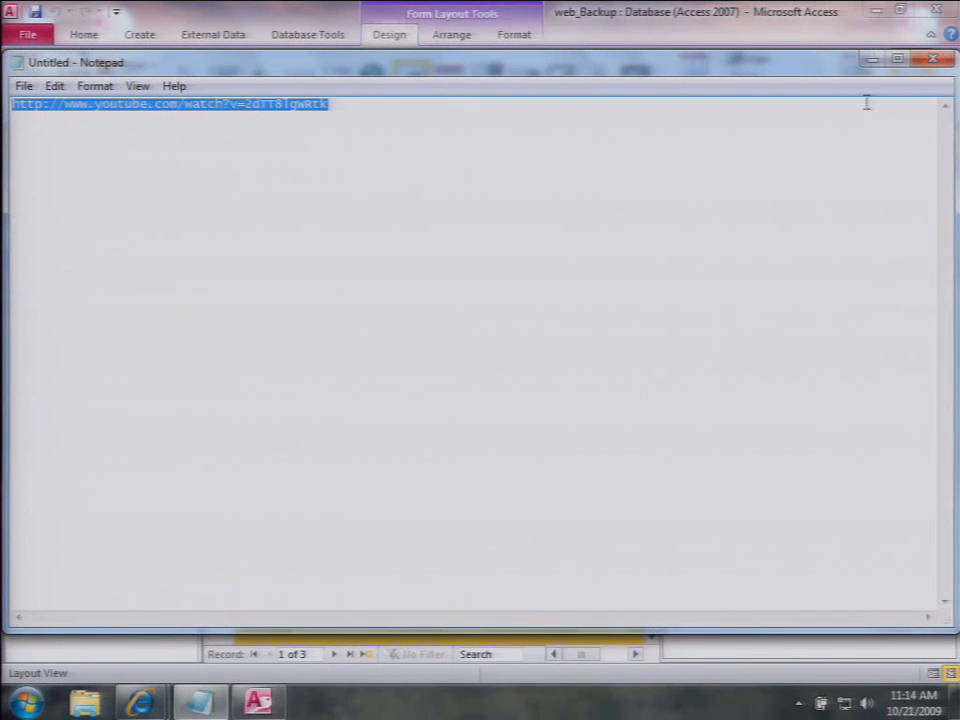
click(872, 60)
click(399, 259)
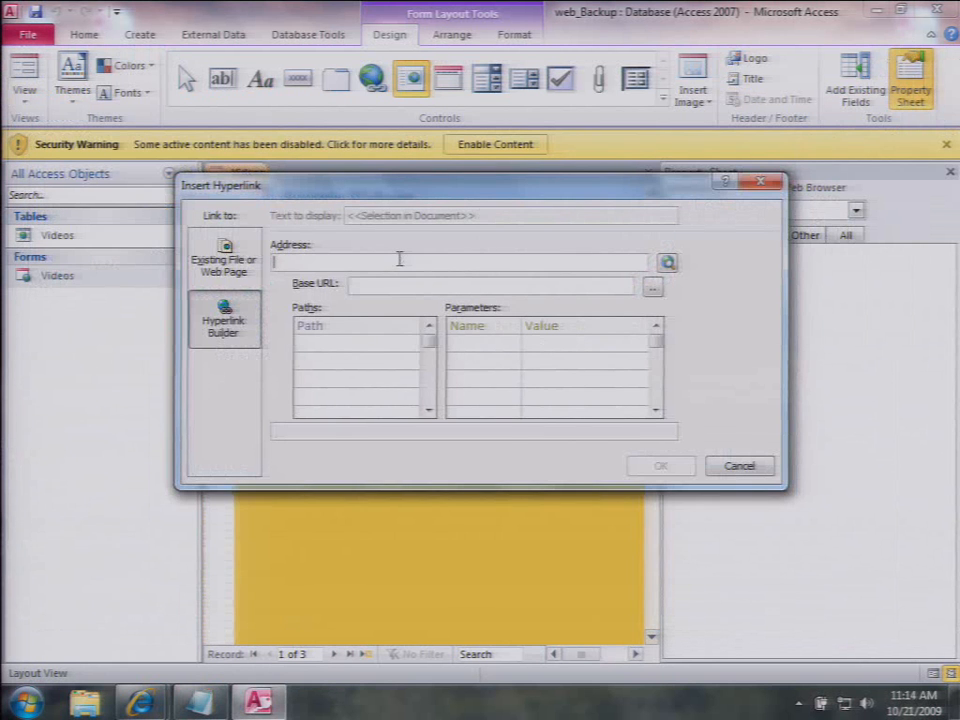
text(http://www.youtube.com/watch?v=2dTT8lgWRtk)
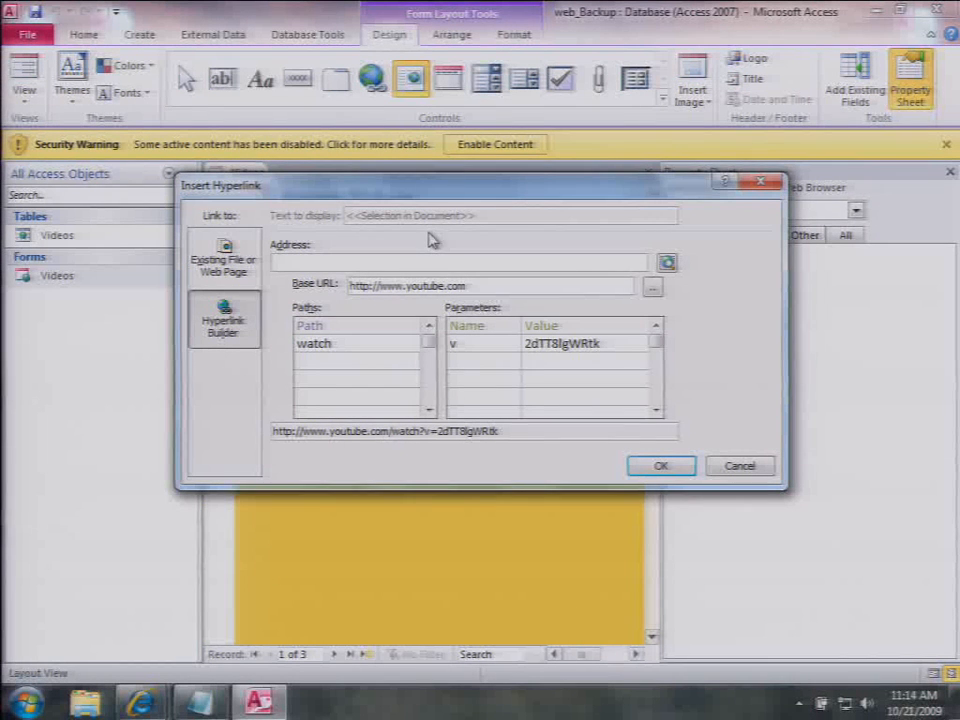
Step: Replace the v parameter's fixed ID with =[YouTube], enable content and save the Videos form
click(606, 345)
key(BackSpace)
key(BackSpace)
key(BackSpace)
key(BackSpace)
key(BackSpace)
key(BackSpace)
key(BackSpace)
key(BackSpace)
key(BackSpace)
key(BackSpace)
key(BackSpace)
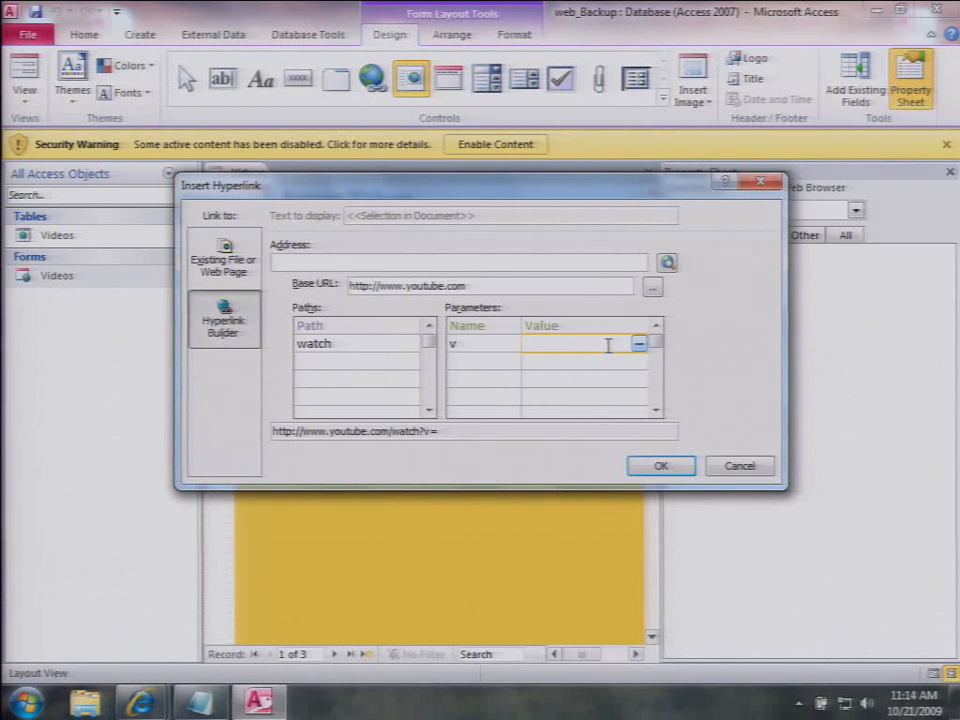
click(639, 343)
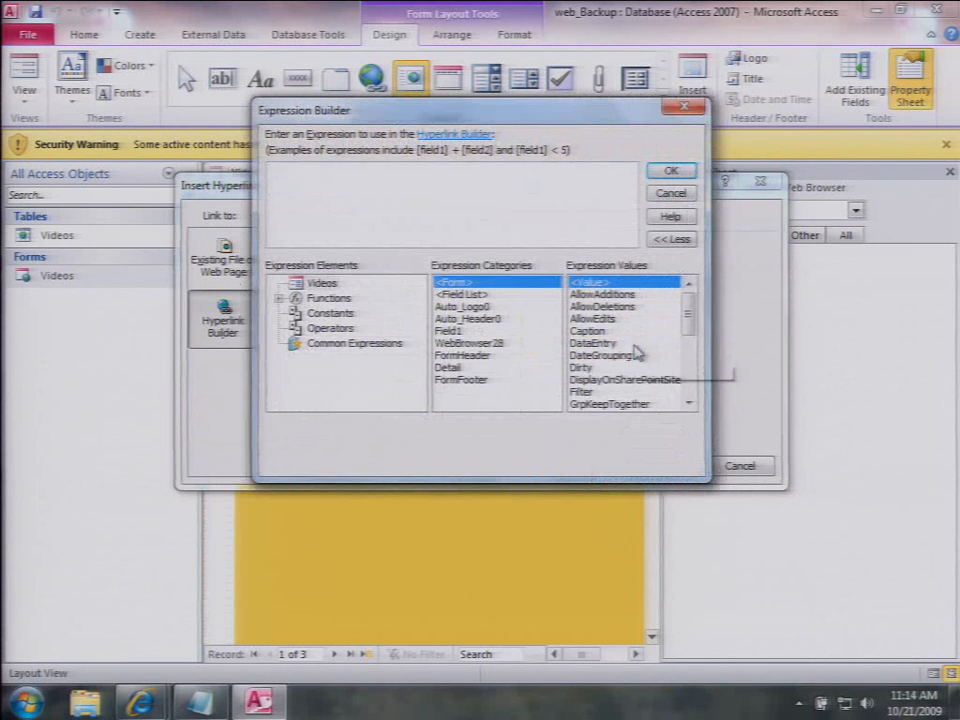
click(490, 295)
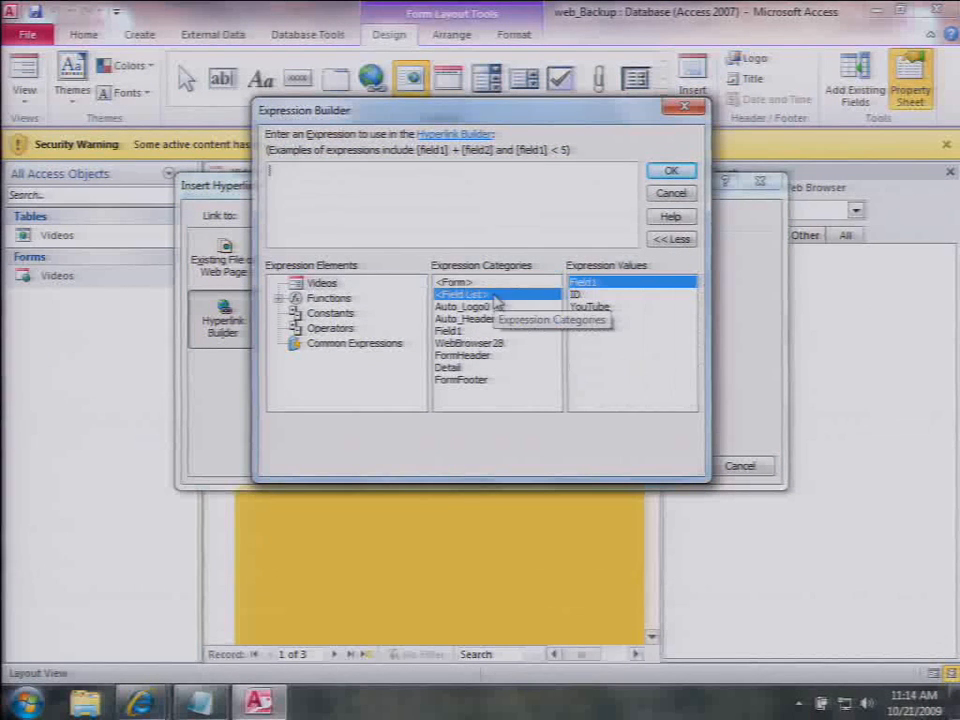
double_click(576, 310)
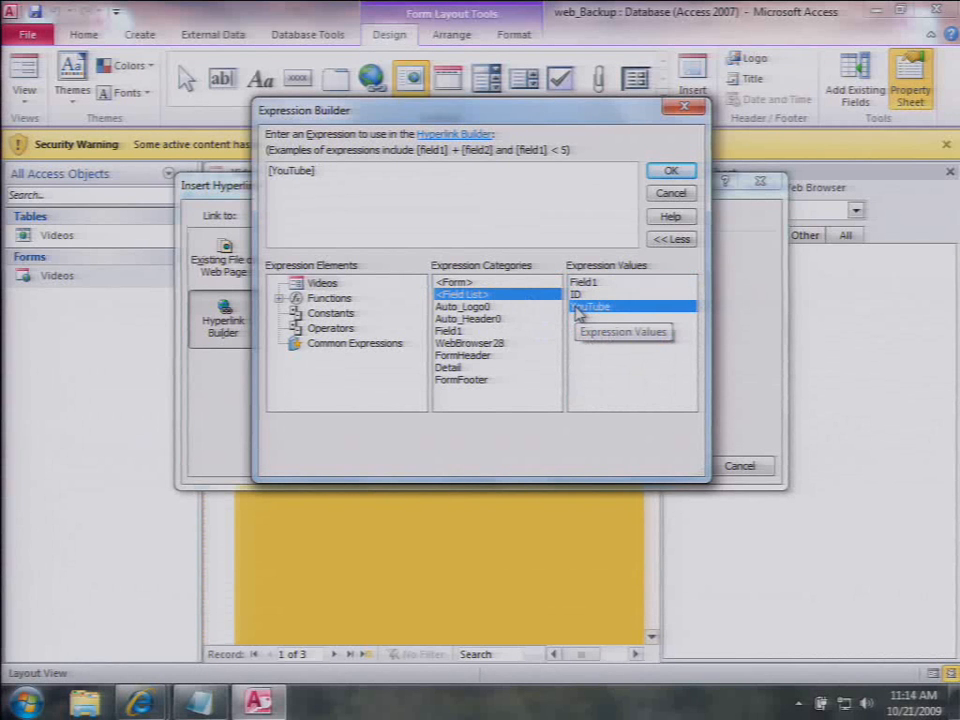
click(667, 170)
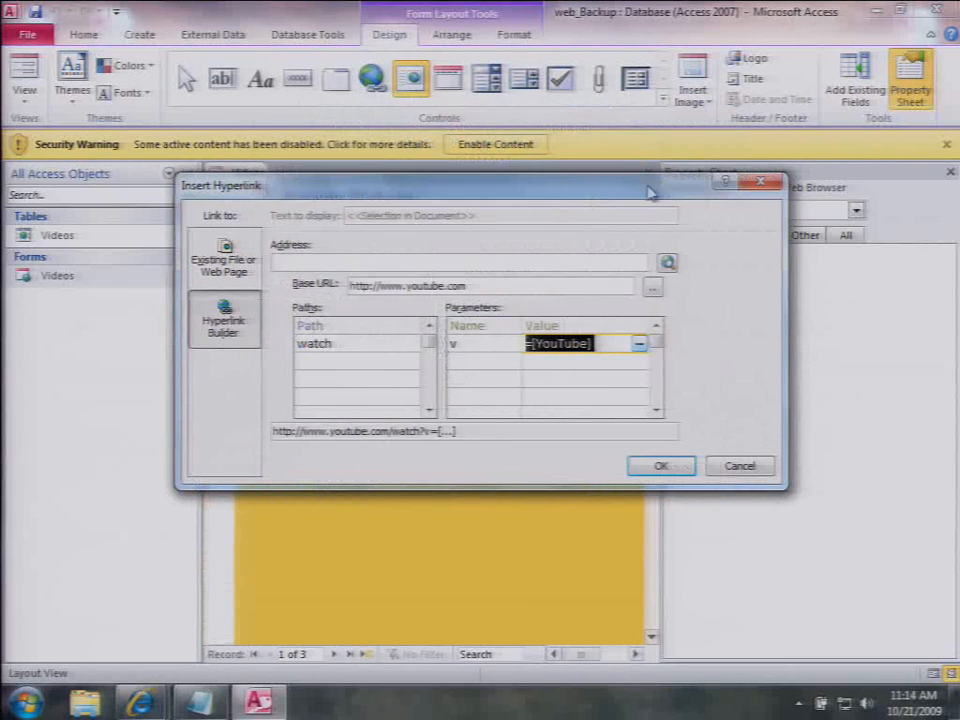
click(667, 466)
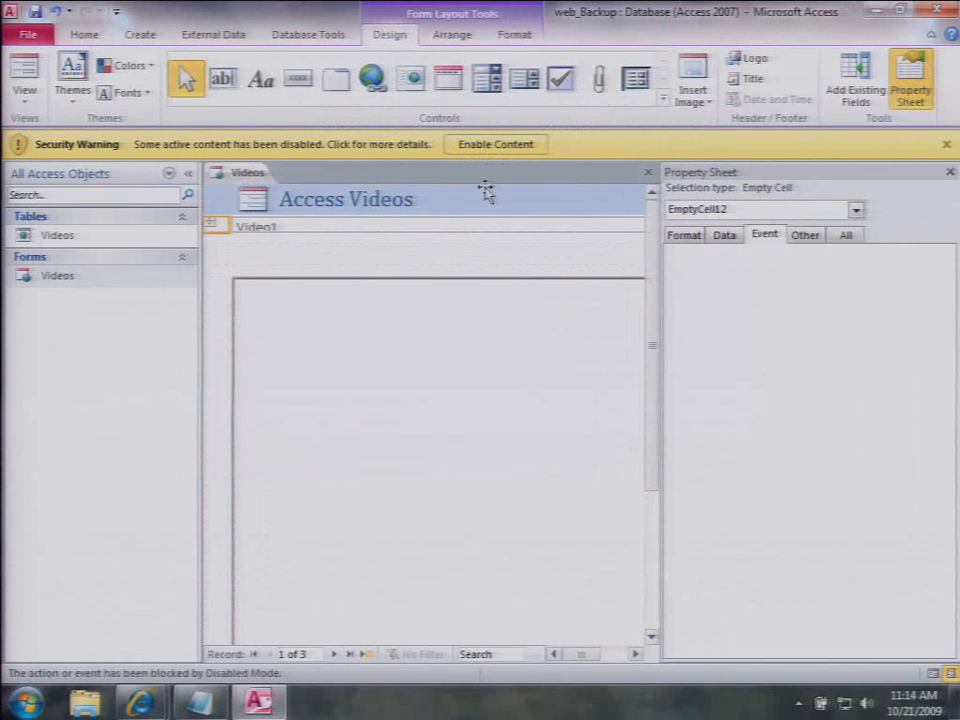
click(497, 147)
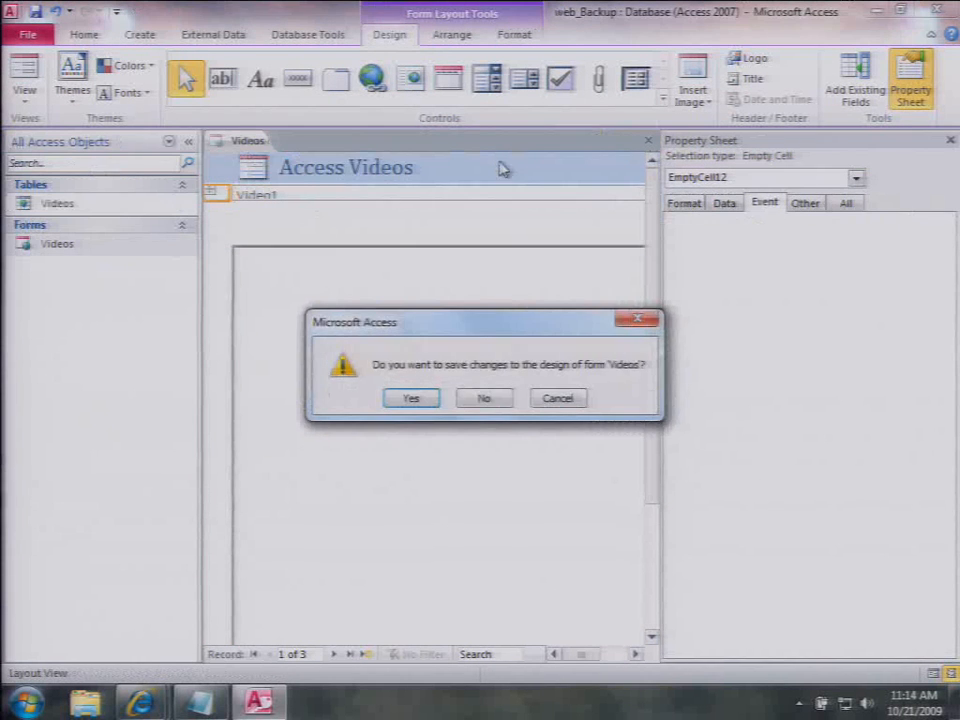
click(414, 399)
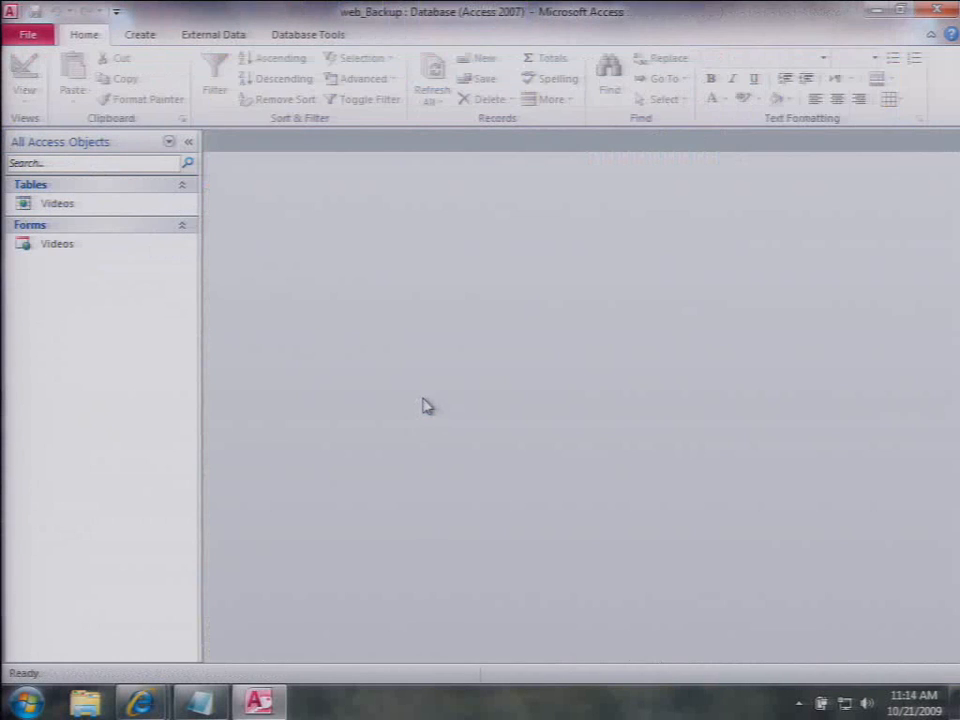
click(74, 248)
Step: Open the Videos form, go forward to record 3, then back to record 2
double_click(72, 250)
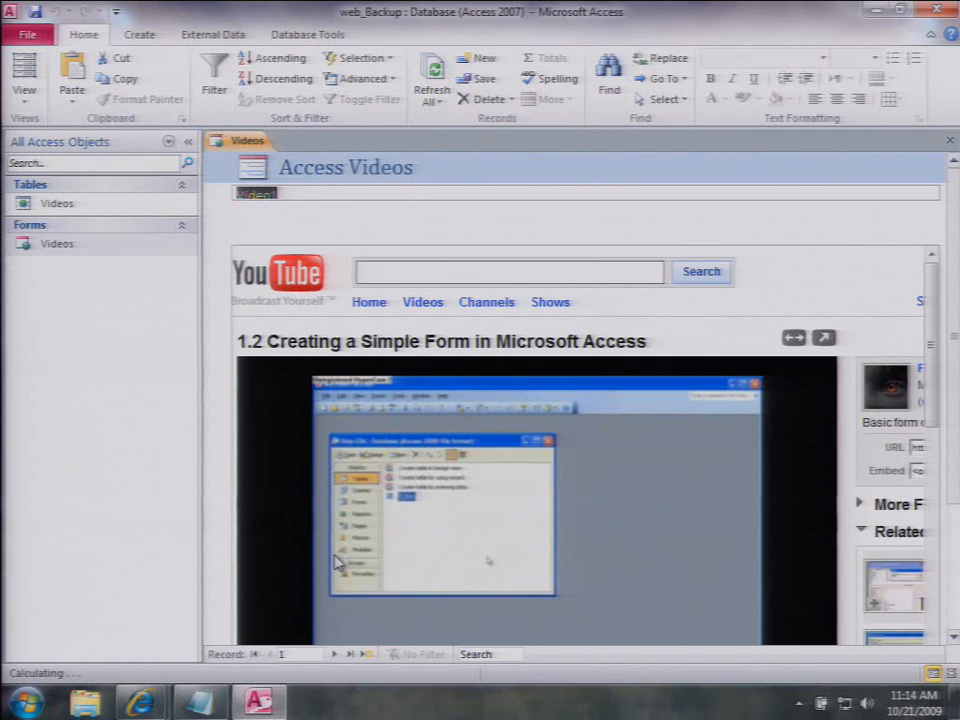
click(336, 655)
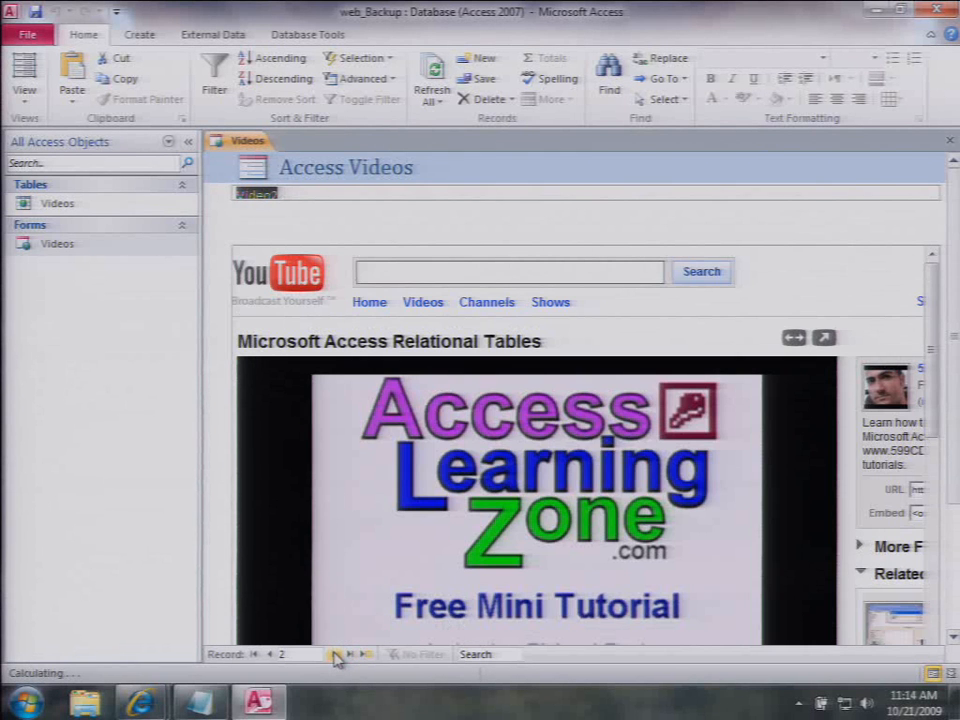
click(336, 655)
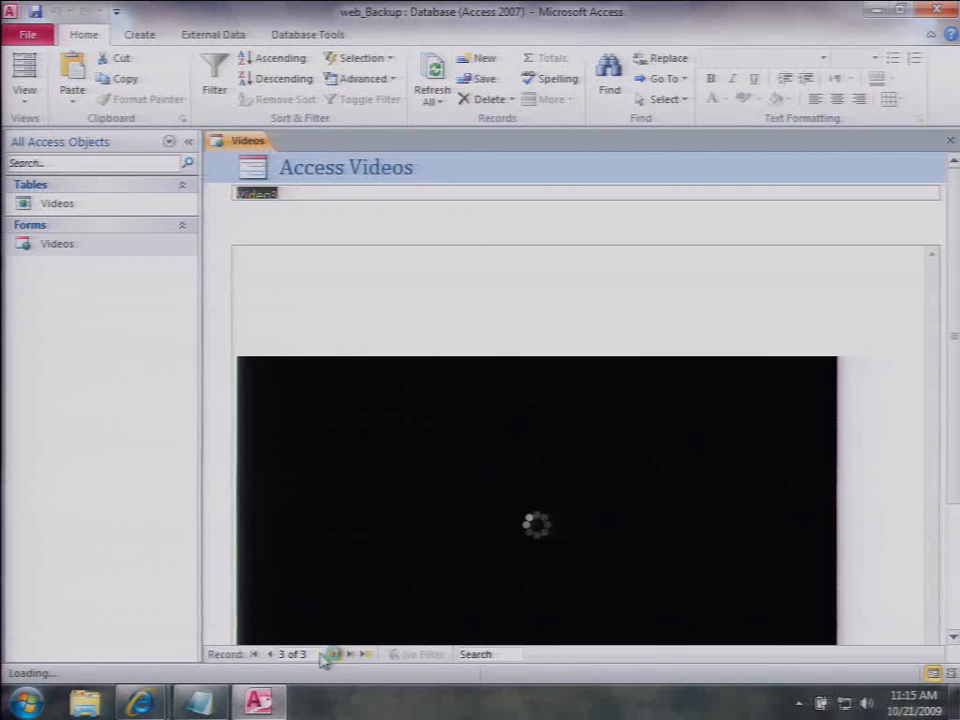
click(269, 655)
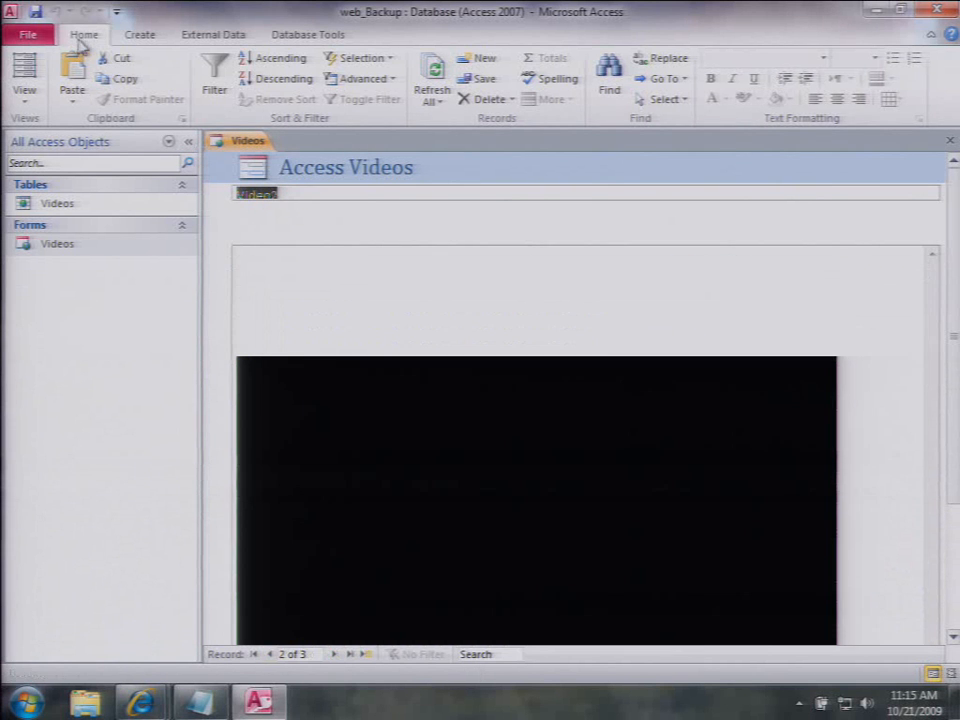
Step: Publish to Access Services on contoso2 with site name demo8, then open the demo8 site
click(22, 36)
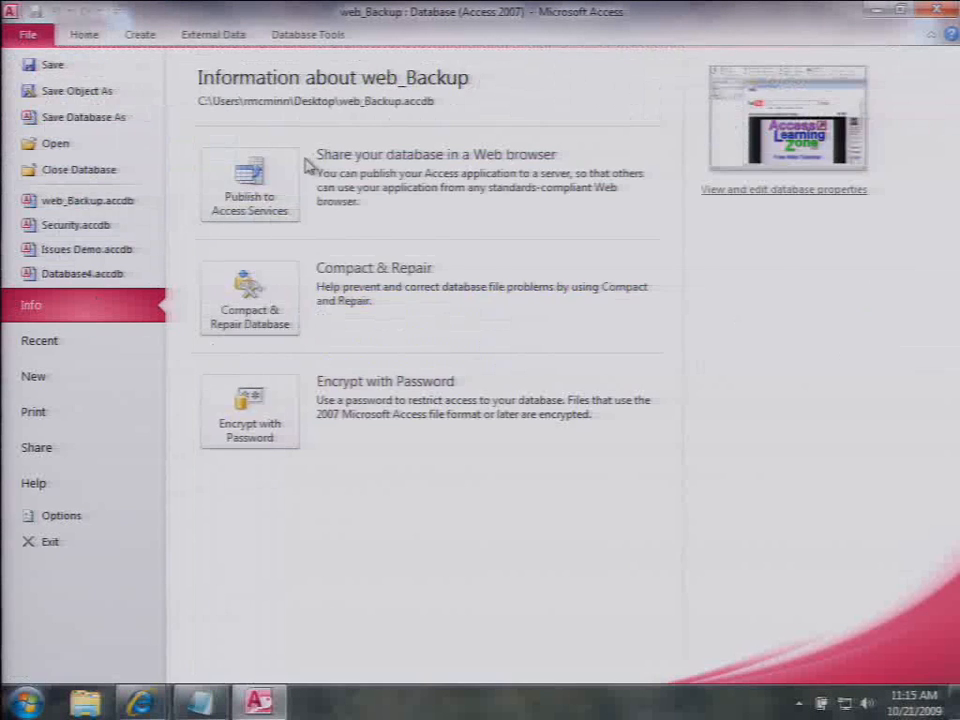
click(276, 178)
click(681, 544)
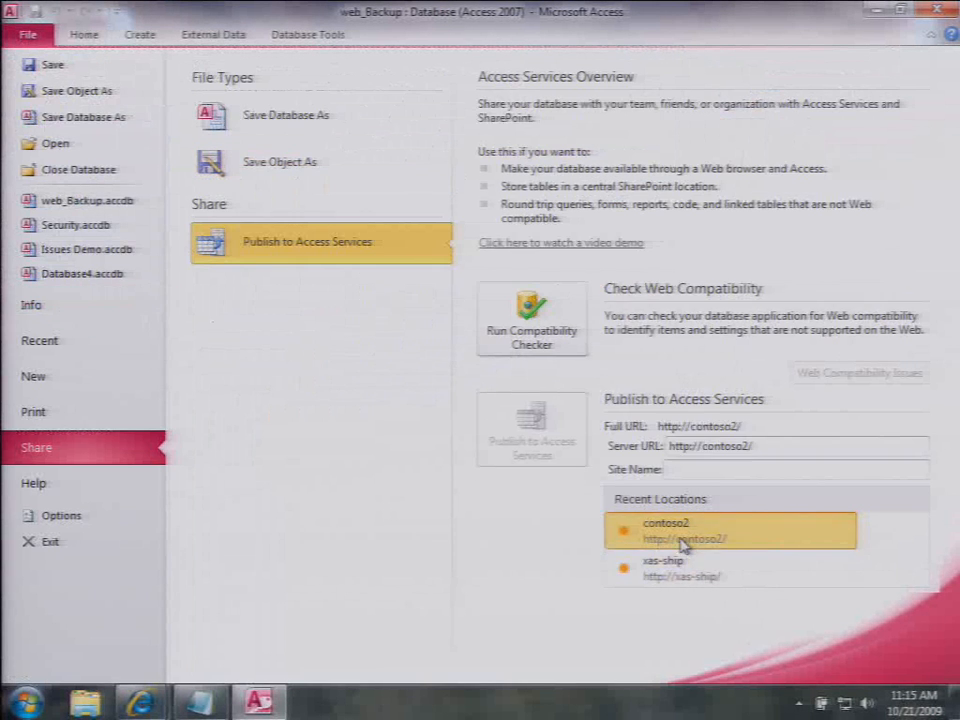
click(688, 470)
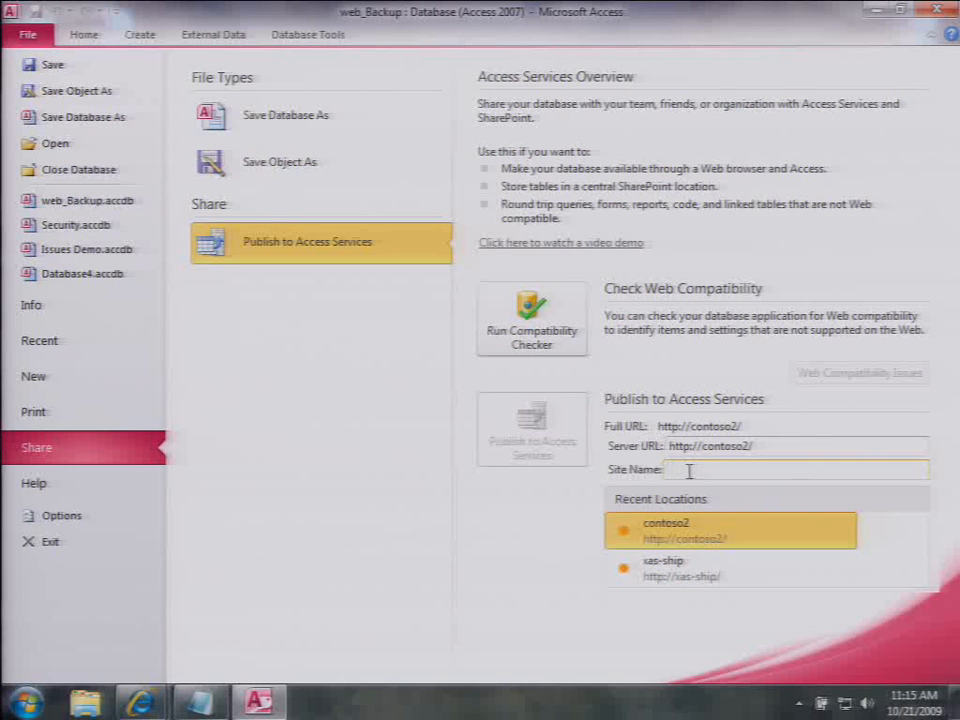
text(demo8)
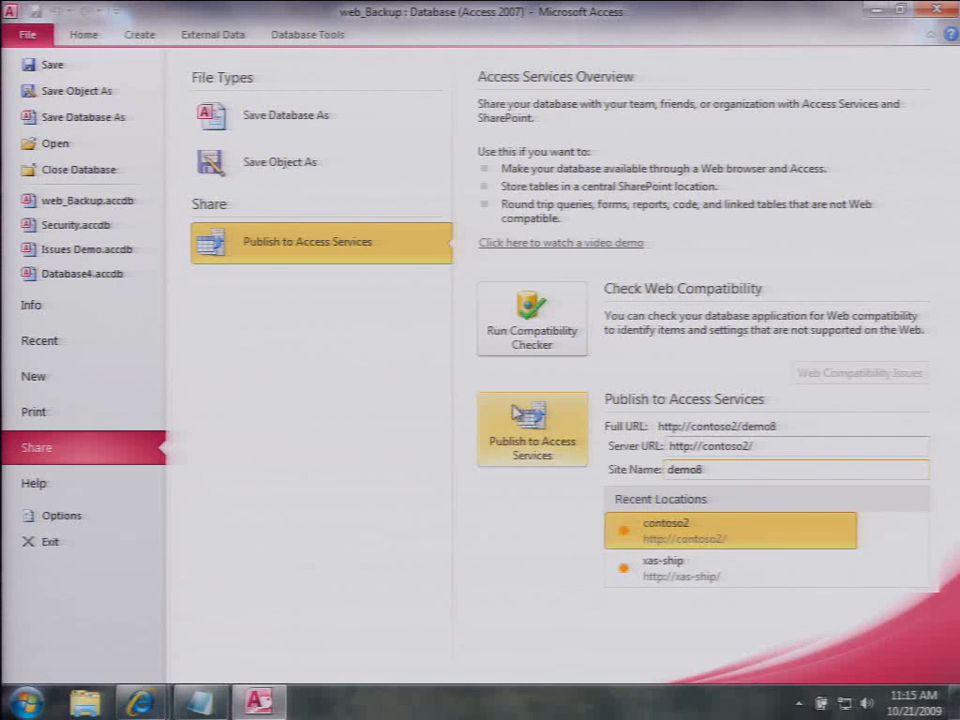
click(505, 410)
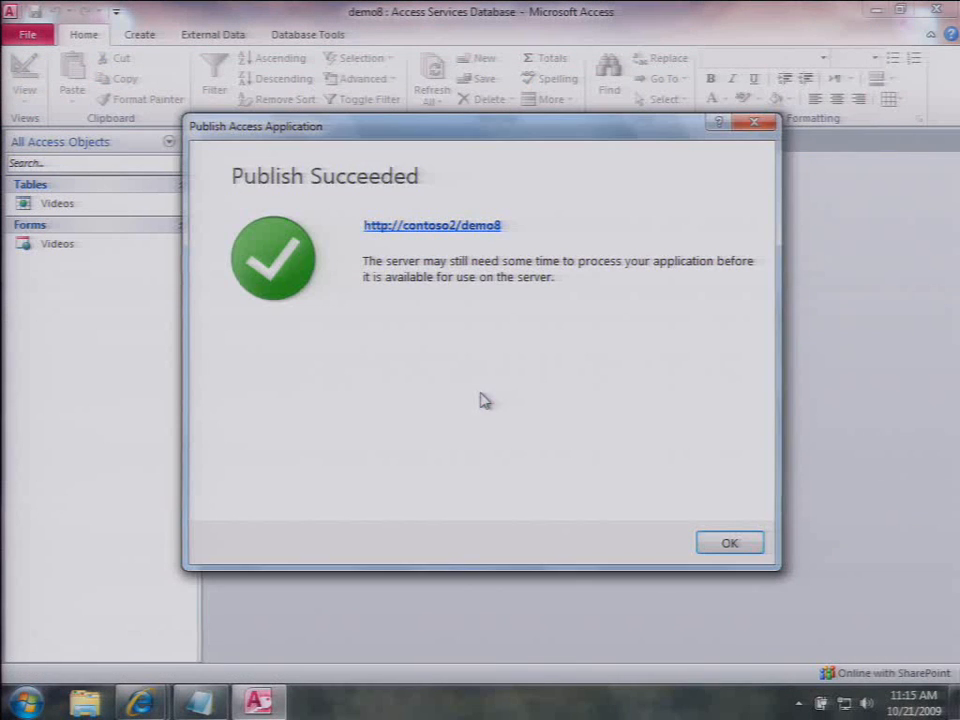
click(488, 224)
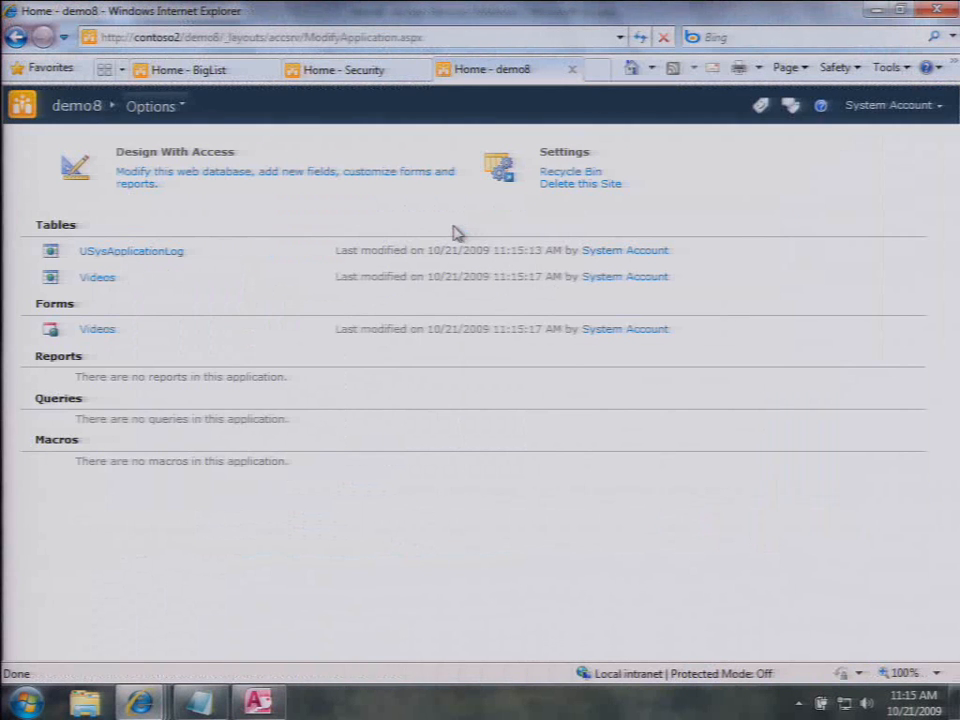
Step: View the Videos form in the browser, advance to records 2 and 3, then return to Security Central
click(104, 331)
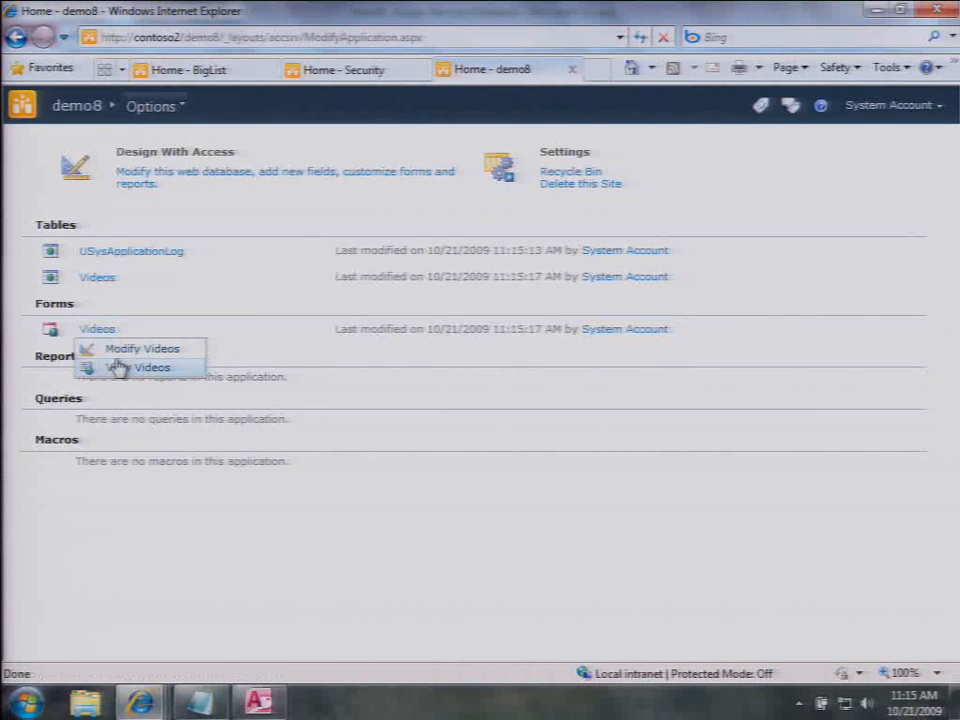
click(118, 368)
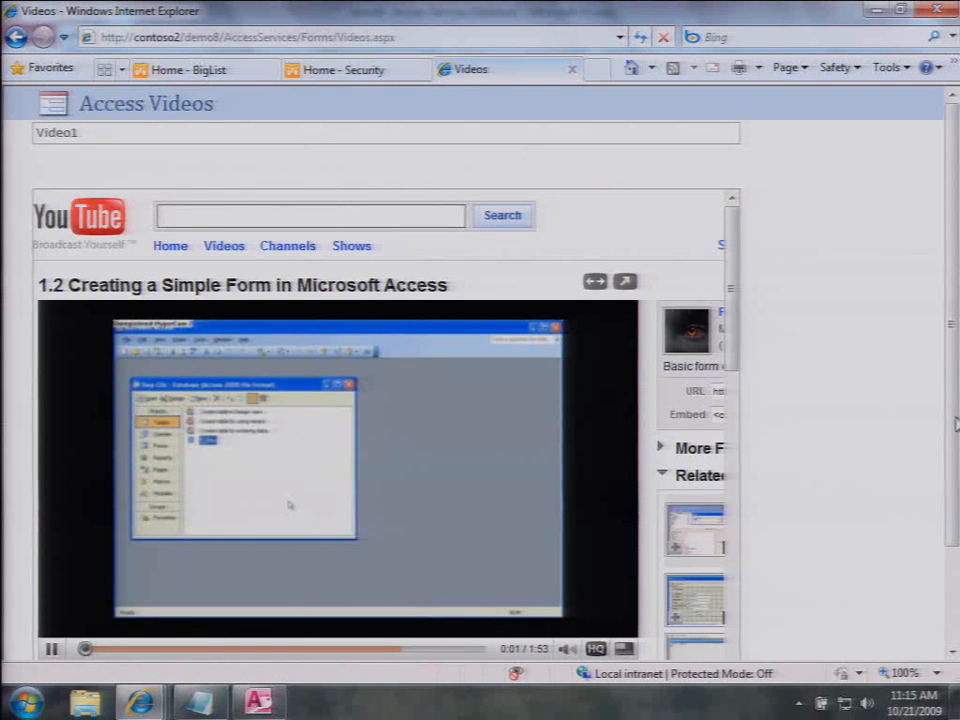
drag(955, 425, 943, 557)
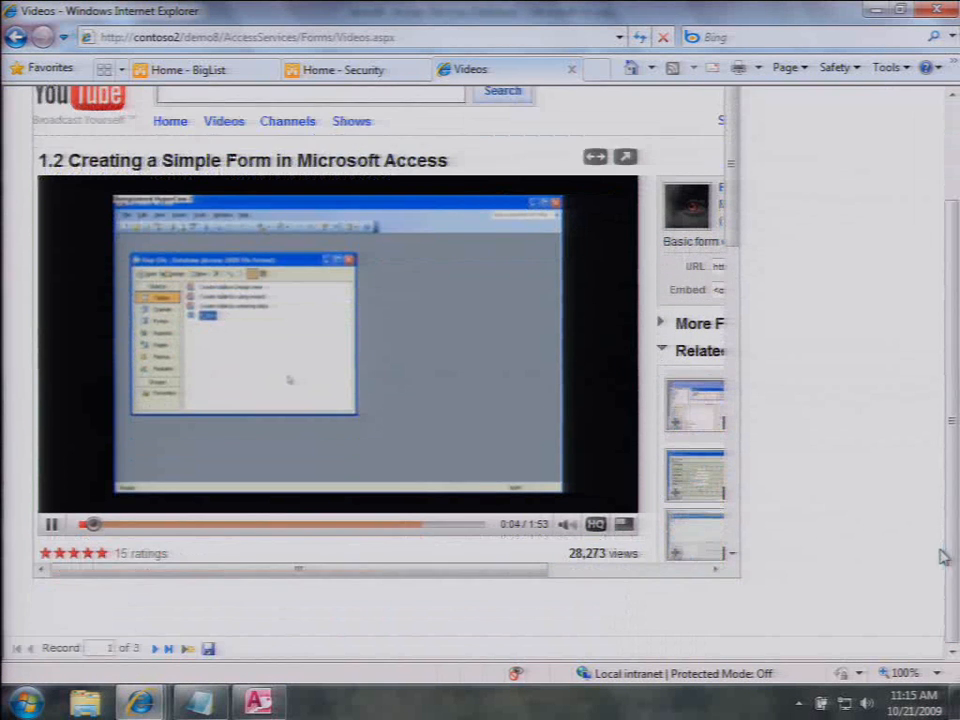
click(162, 648)
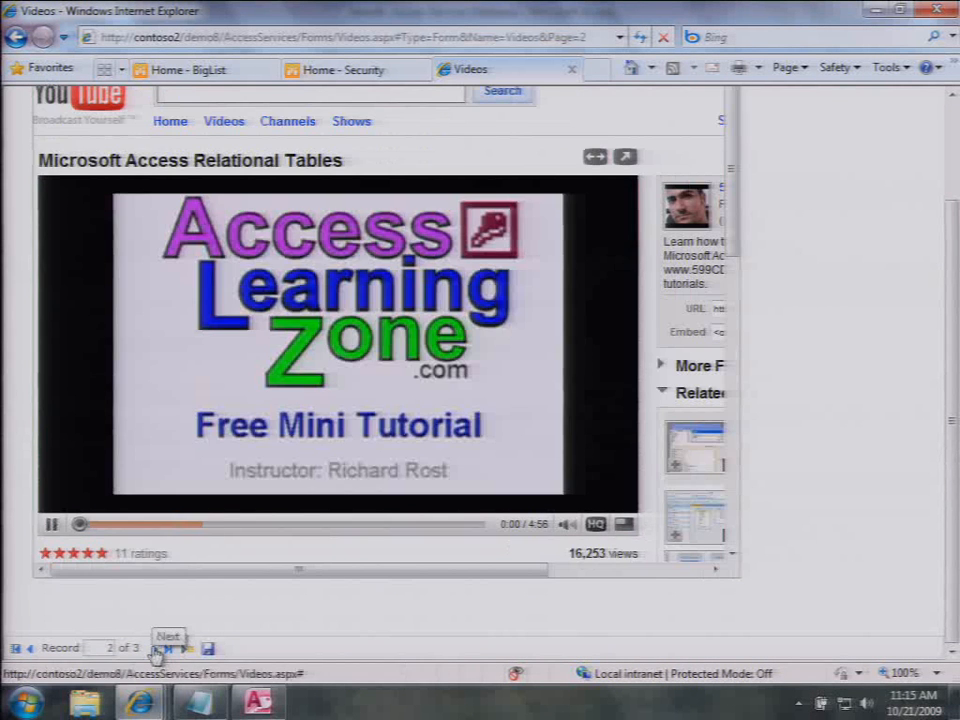
click(160, 649)
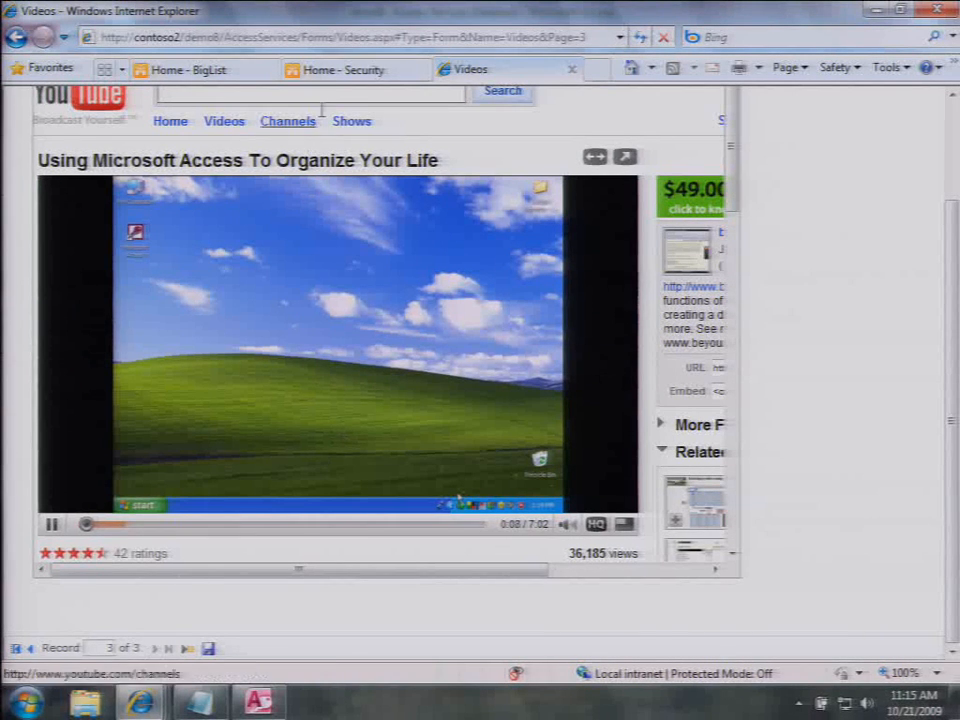
click(347, 71)
click(245, 37)
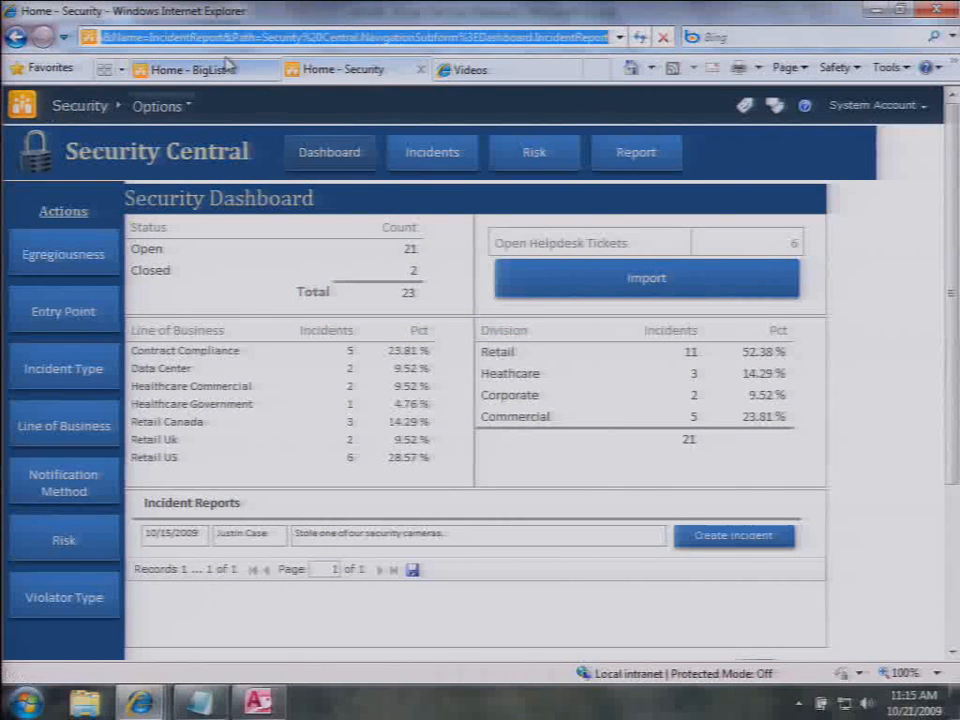
Step: Load the contoso2 Issues site and open its Options > Settings list of tables and forms
text(cont)
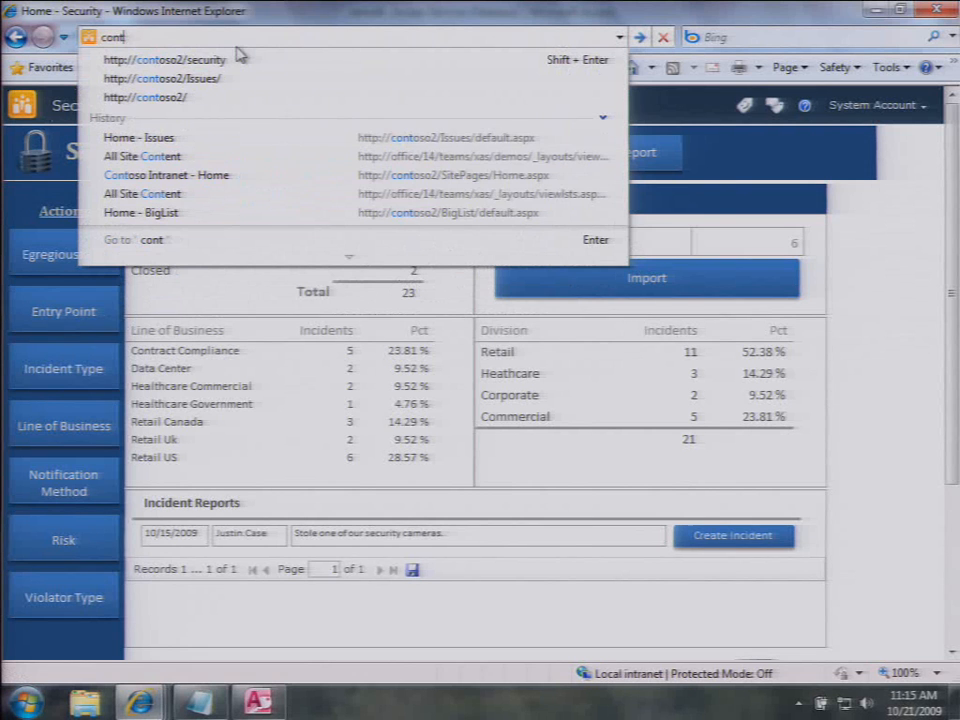
key(Down)
key(Down)
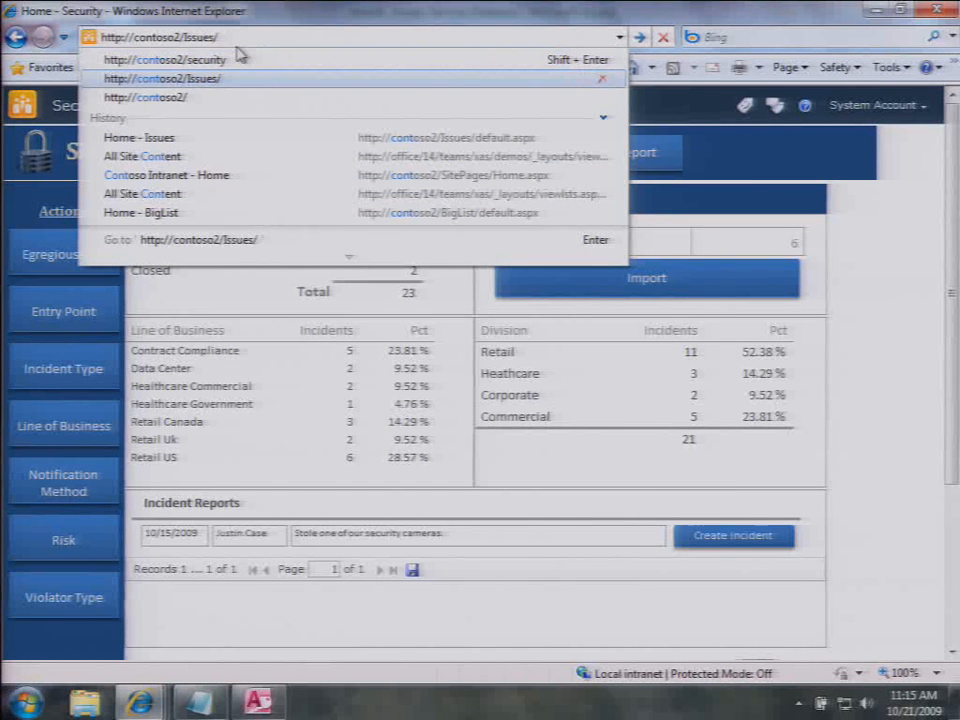
key(Return)
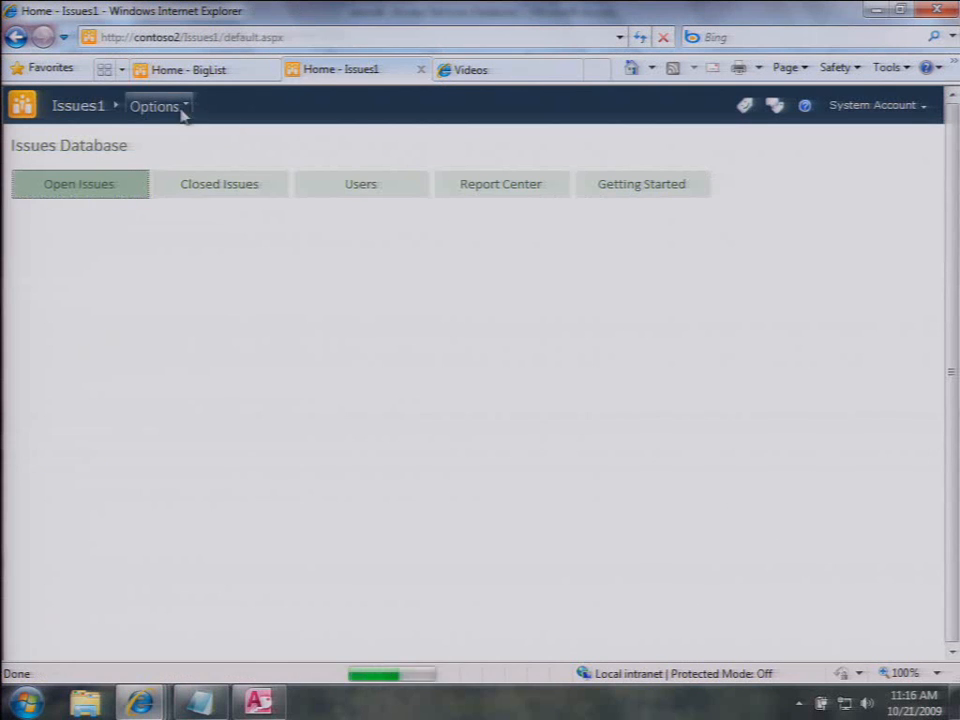
click(176, 110)
click(196, 229)
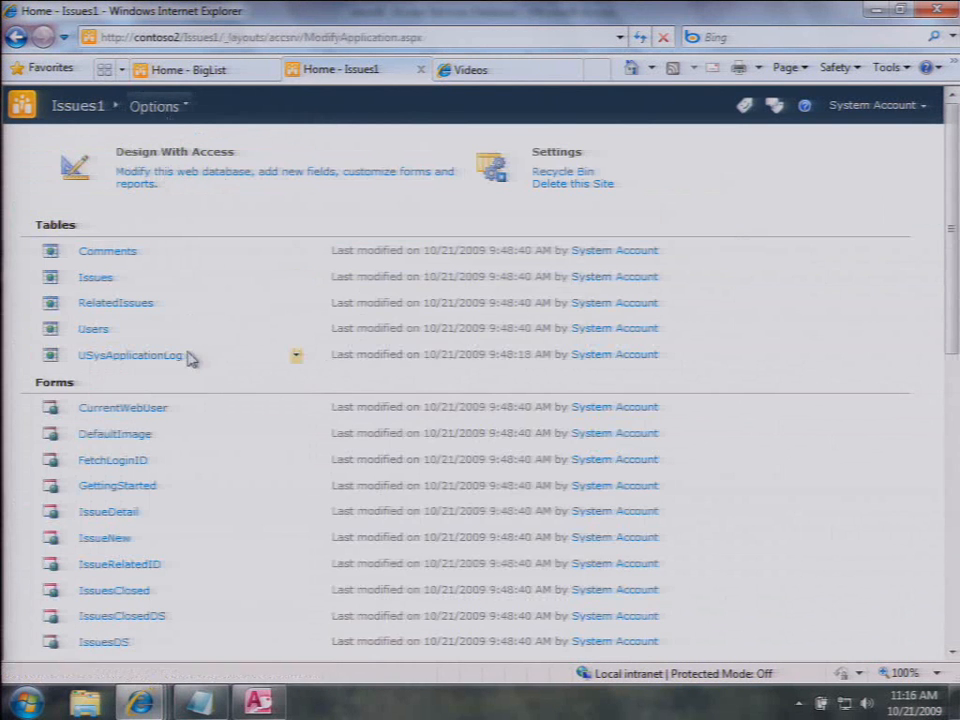
Step: View the CurrentWebUser form and highlight its display name and SHAREPOINT\system login values
click(148, 410)
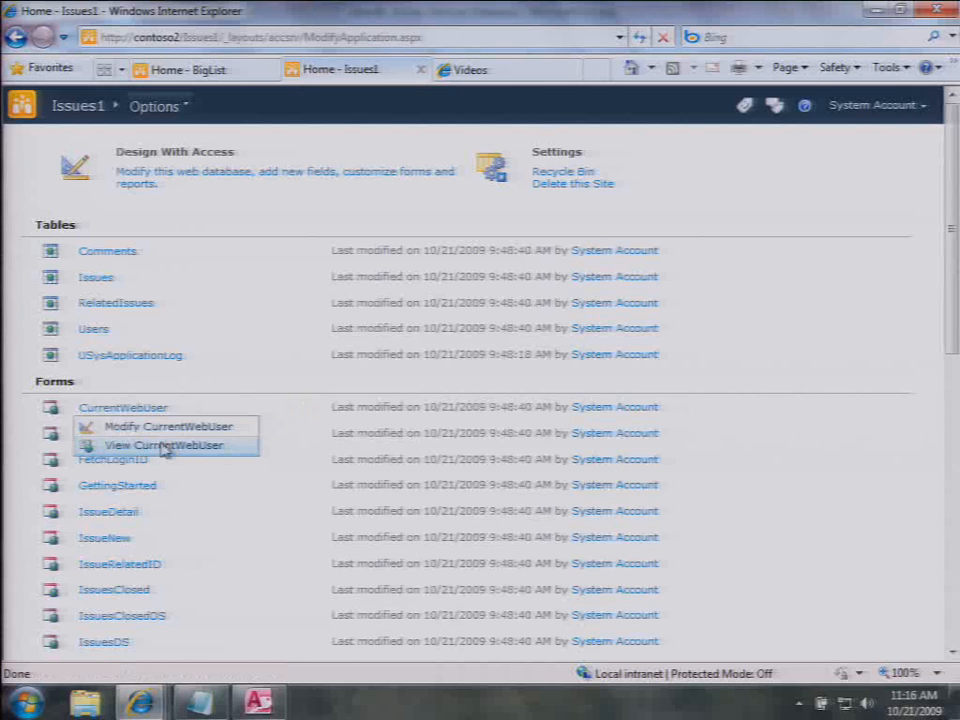
click(163, 444)
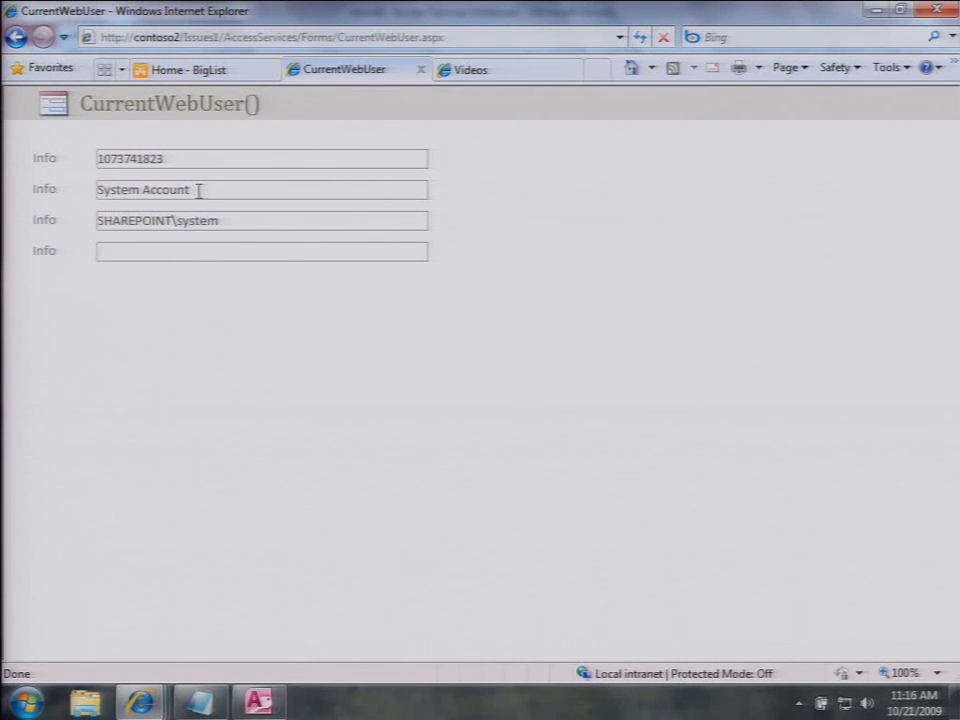
drag(199, 189, 128, 184)
drag(222, 220, 80, 208)
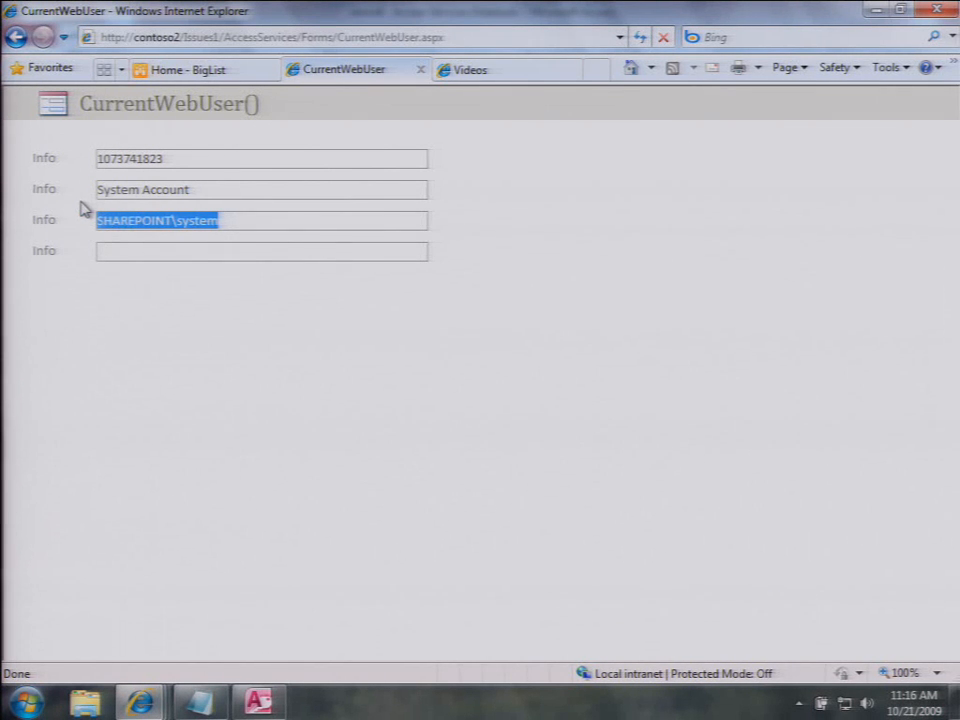
click(191, 253)
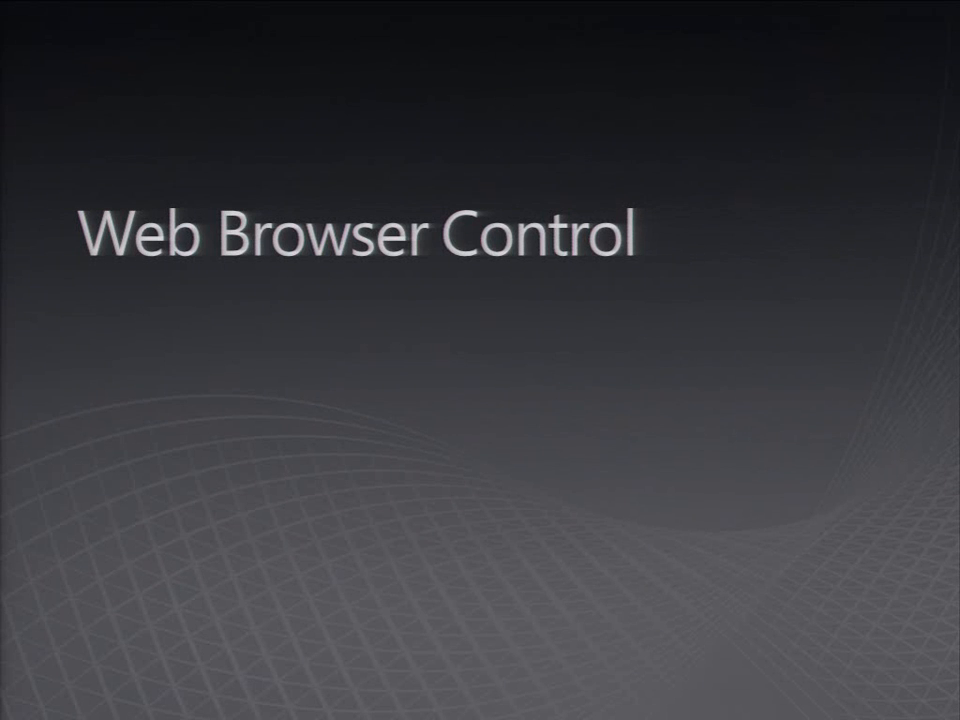
Step: Exit the current slide show, select slide 3 in the thumbnails and present it full screen
key(Escape)
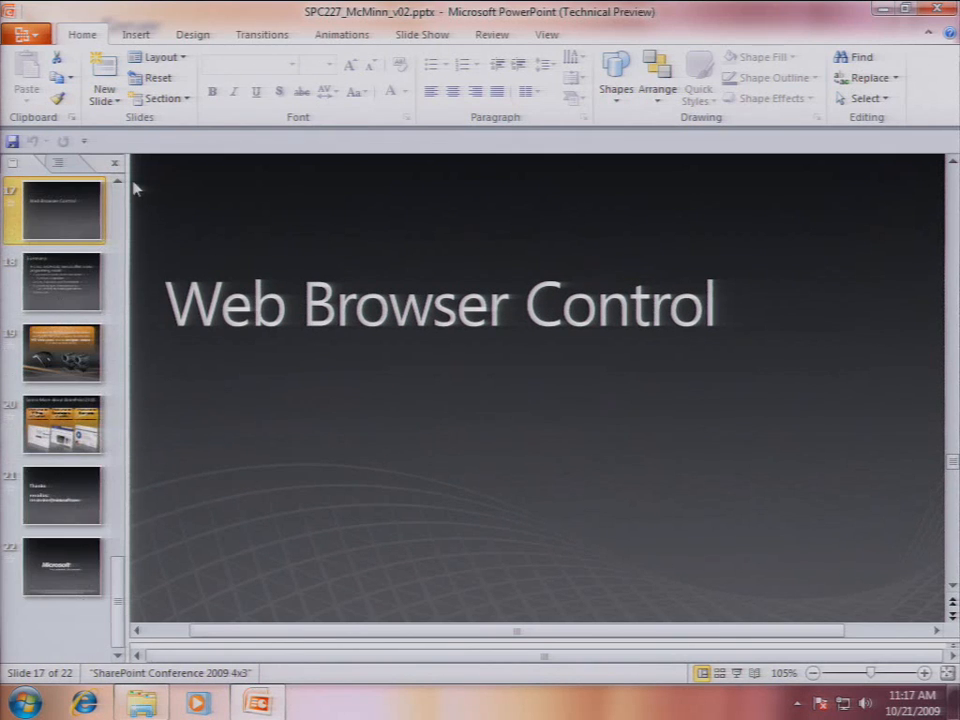
click(120, 216)
click(120, 216)
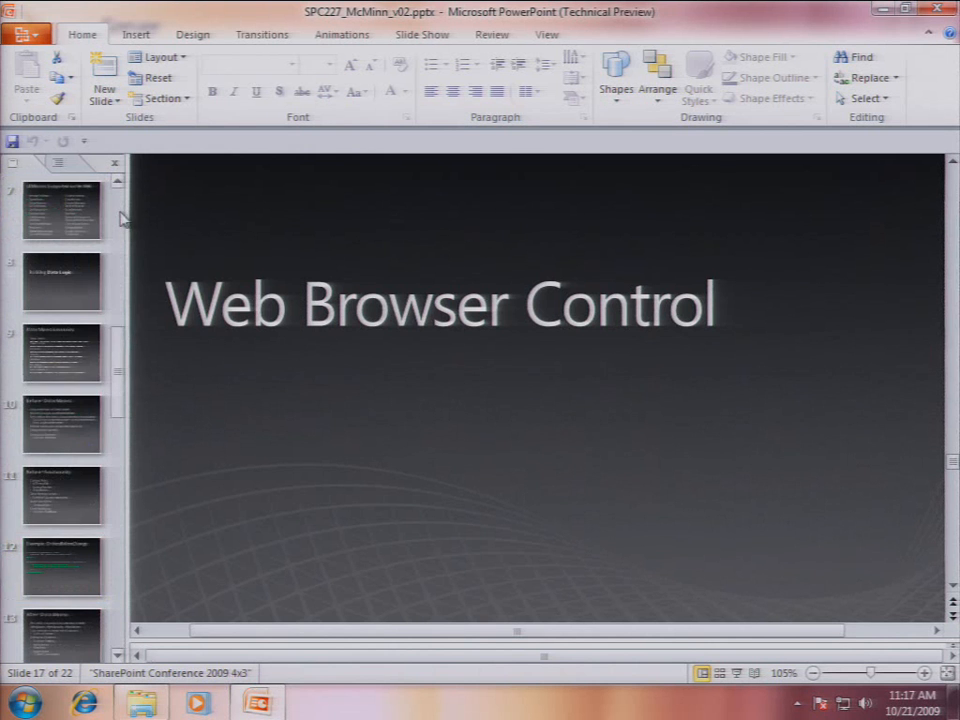
click(119, 219)
click(78, 285)
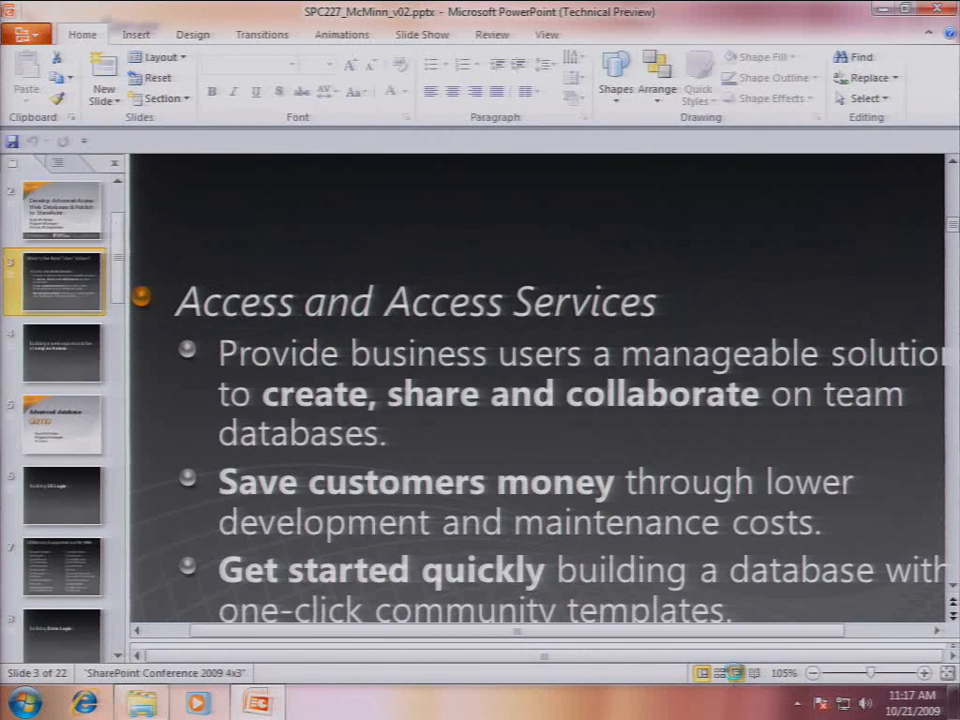
click(751, 671)
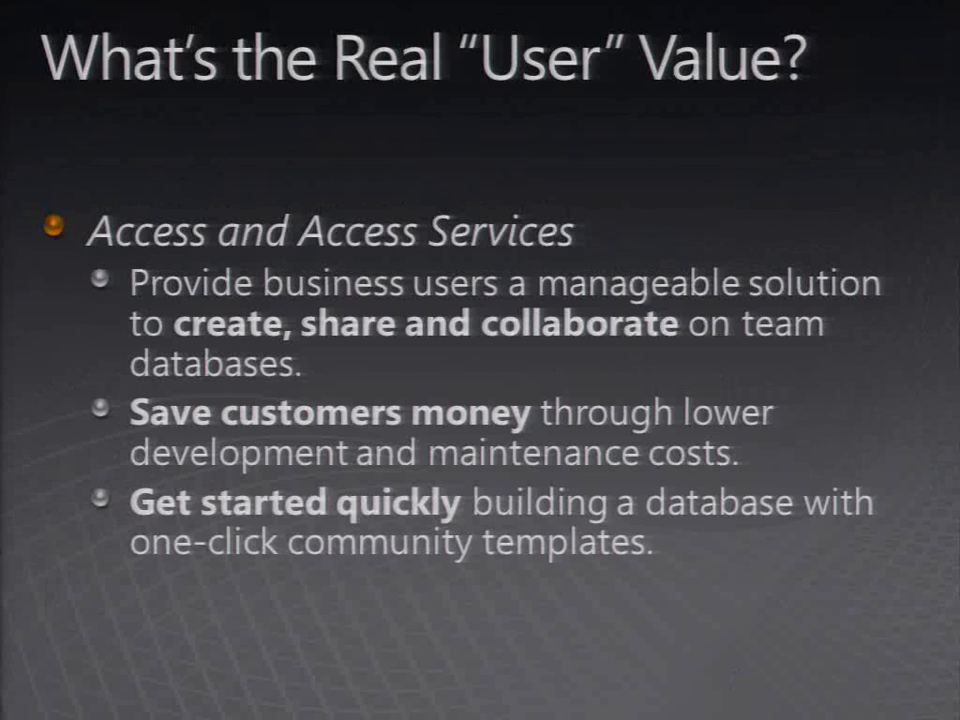